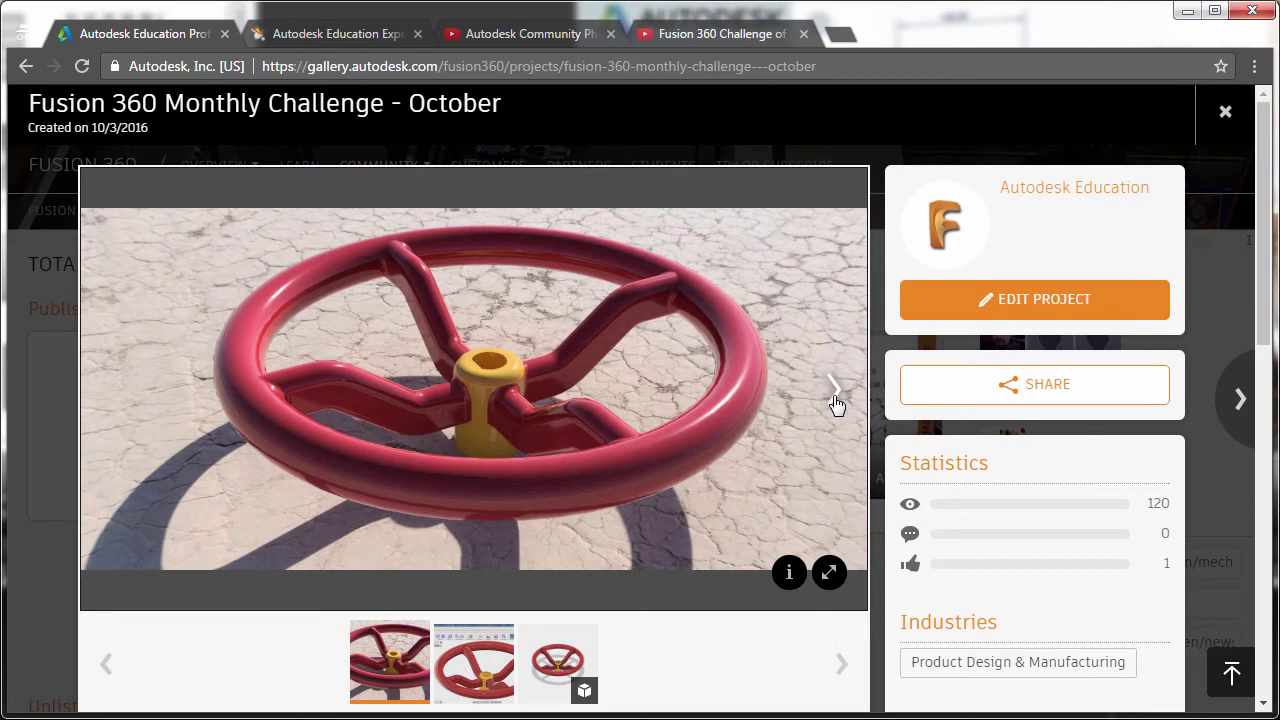
# Step: Advance the October challenge project's gallery to the 3D steering wheel model and orbit it for inspection
pyautogui.click(834, 400)
pyautogui.click(834, 400)
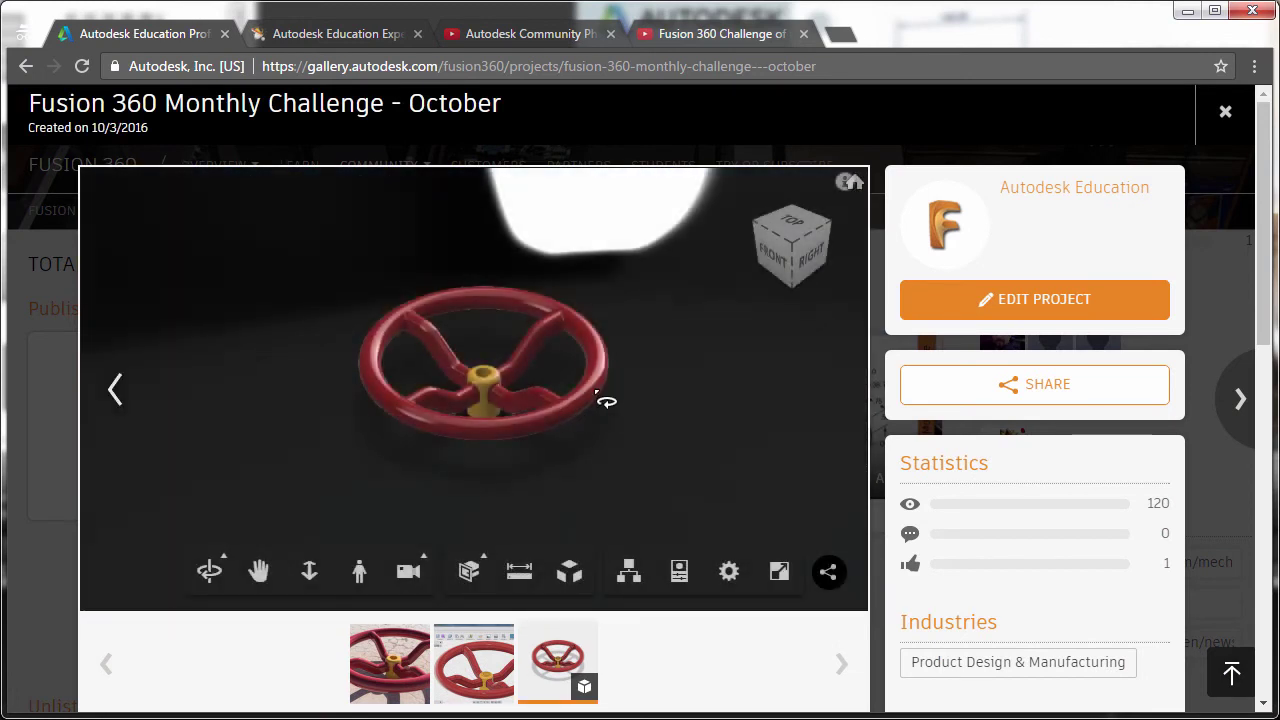
pyautogui.moveTo(571, 414); pyautogui.dragTo(706, 343)
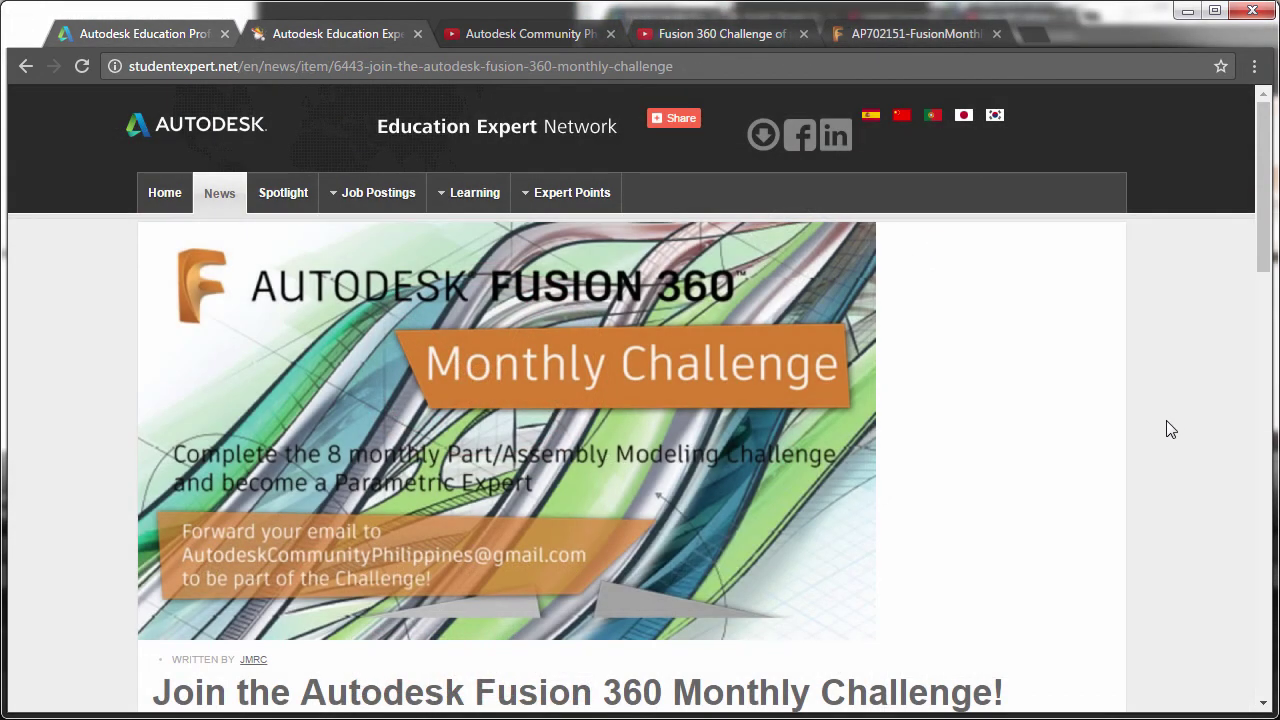
# Step: Read the mechanics and key takeaways of the Fusion 360 Monthly Challenge on the Education Expert Network page
pyautogui.scroll(-4, 1166, 429)
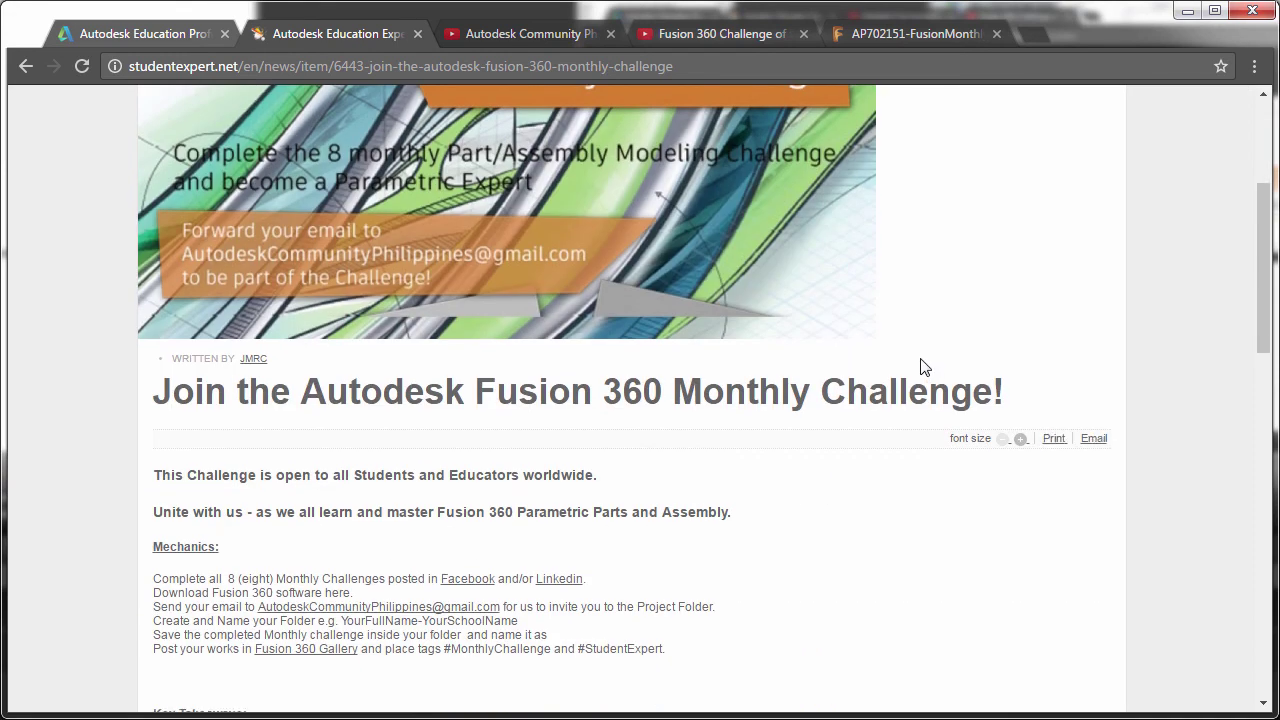
pyautogui.scroll(-1, 924, 380)
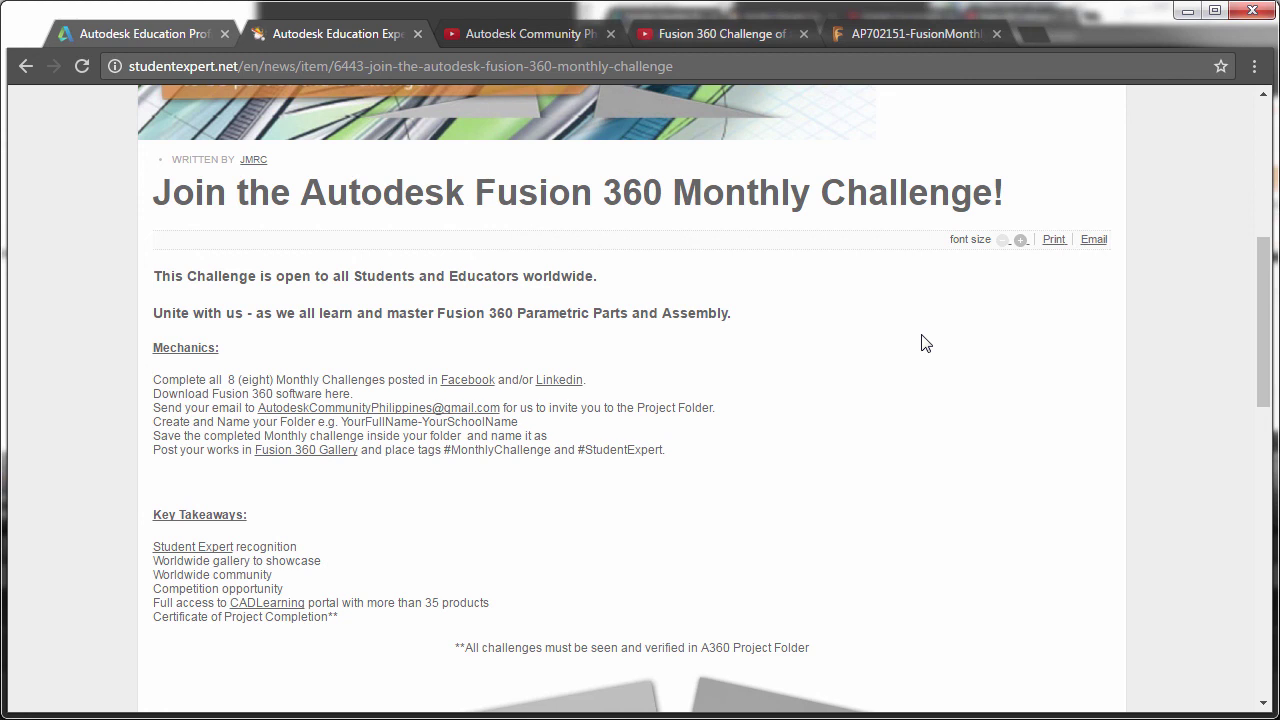
pyautogui.scroll(3, 912, 386)
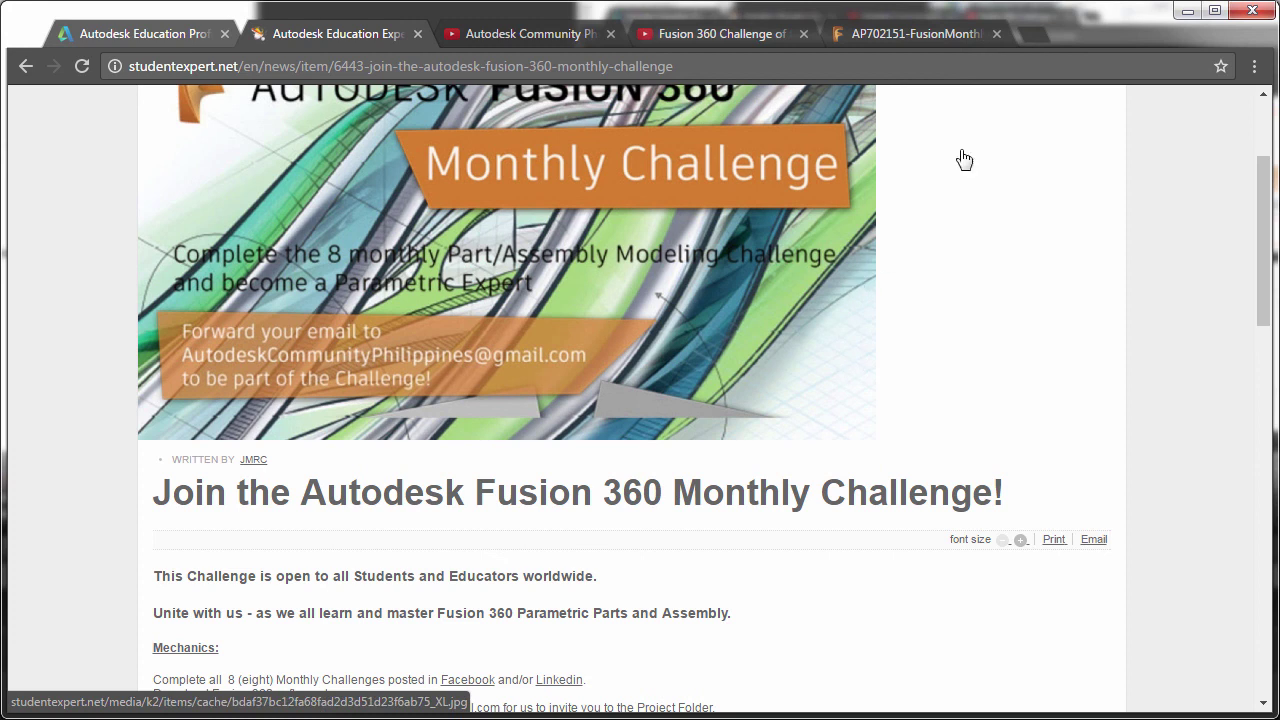
# Step: Switch to the AP702151-FusionMonthlyChallenge-06/2016 project page and open the form for inviting project members
pyautogui.click(957, 36)
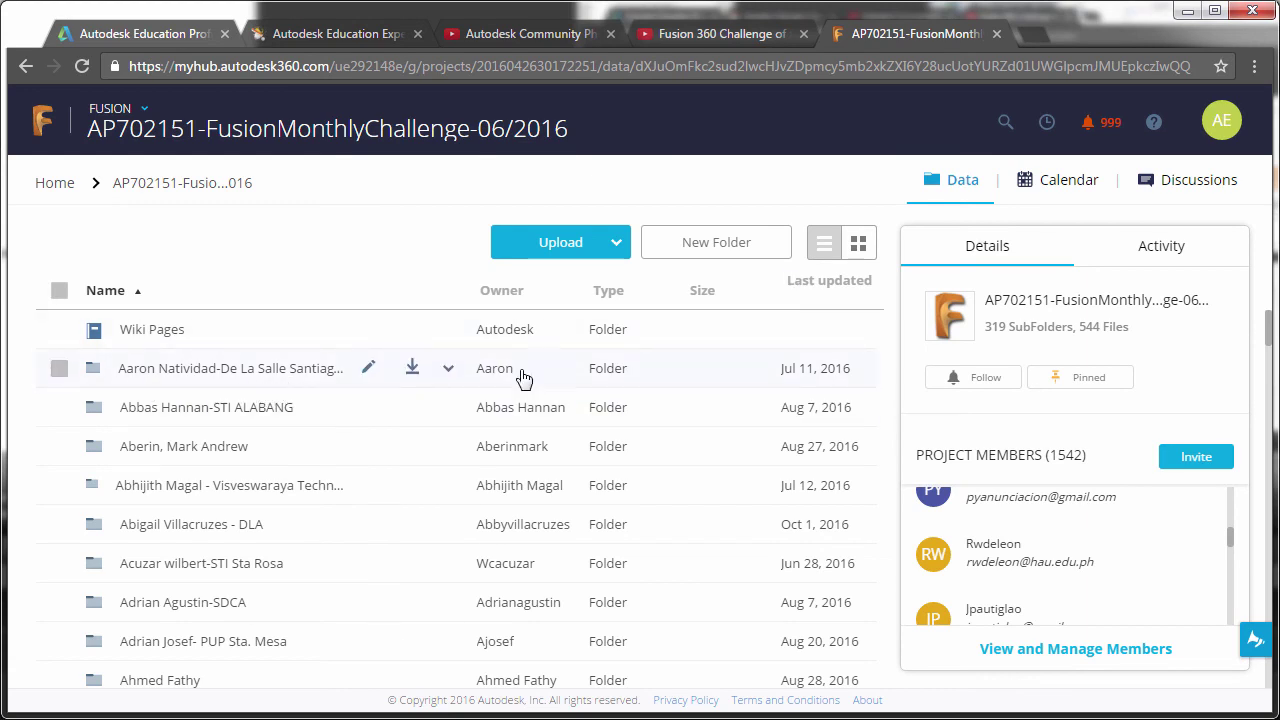
pyautogui.click(1213, 469)
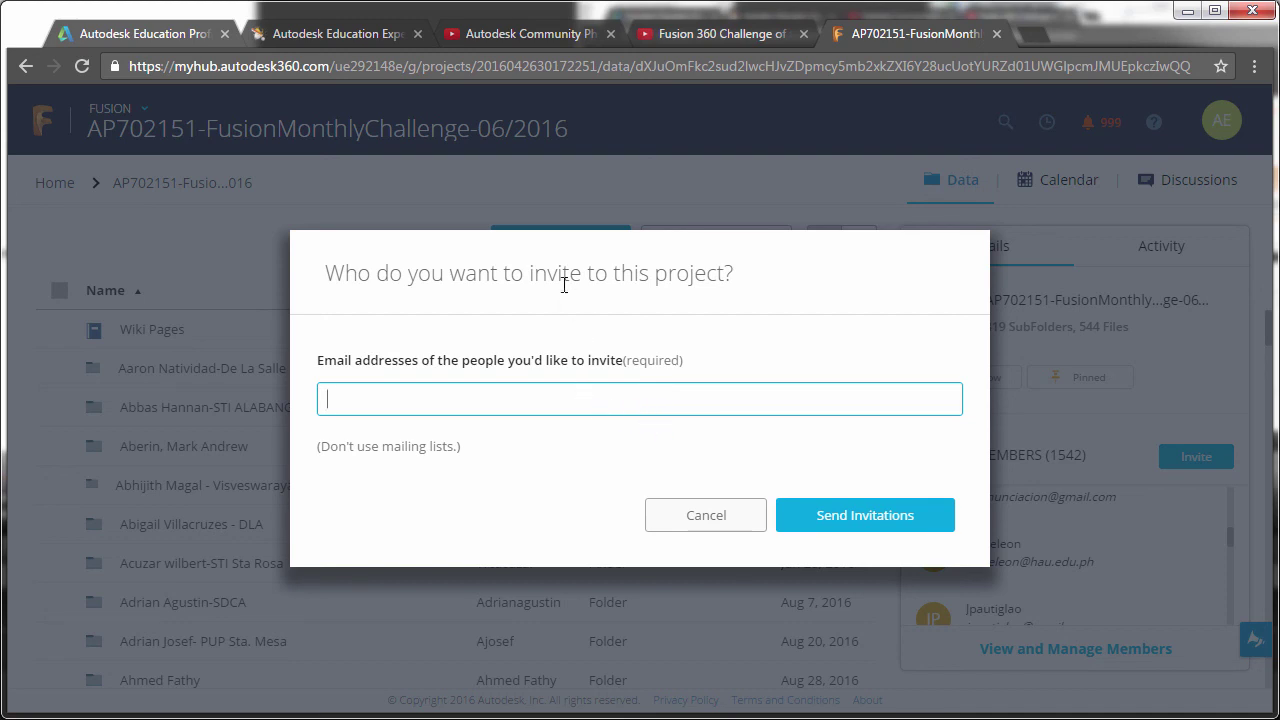
# Step: Switch to the Autodesk Community Philippines YouTube channel and look through its Fusion 360 Challenge of the Month videos
pyautogui.click(546, 31)
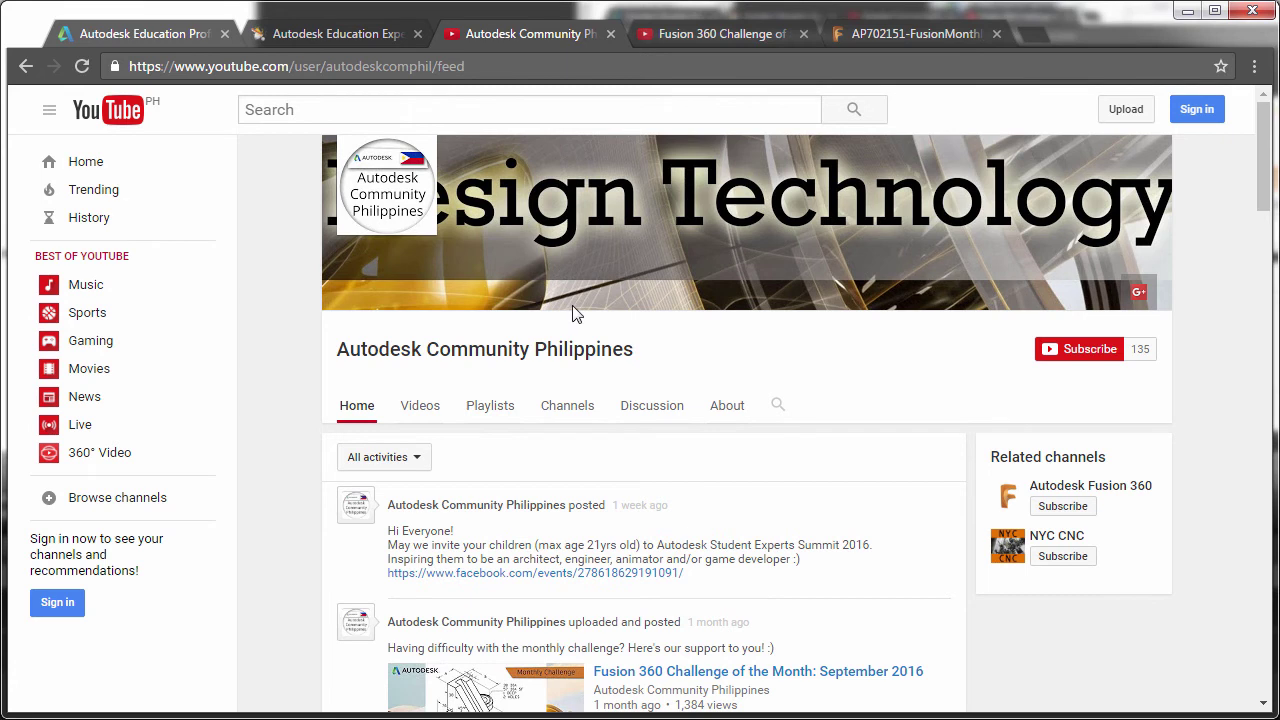
pyautogui.scroll(-3, 598, 280)
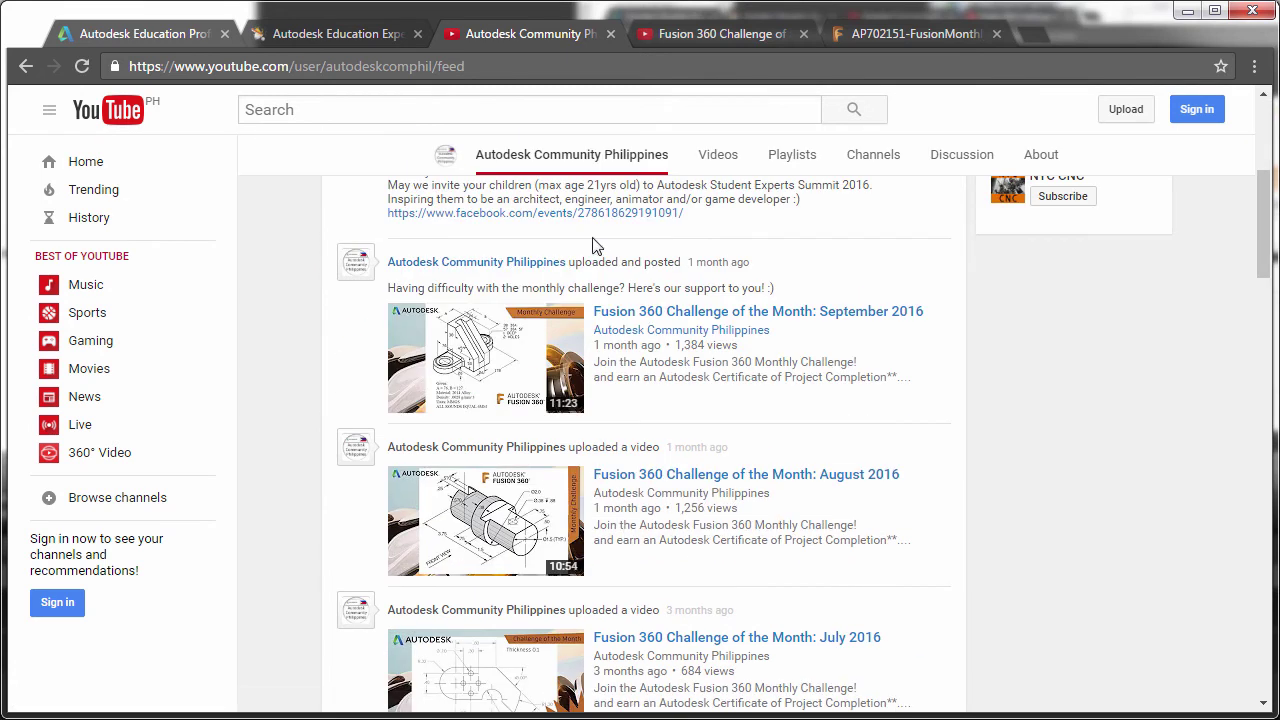
pyautogui.scroll(-2, 604, 265)
pyautogui.scroll(2, 606, 266)
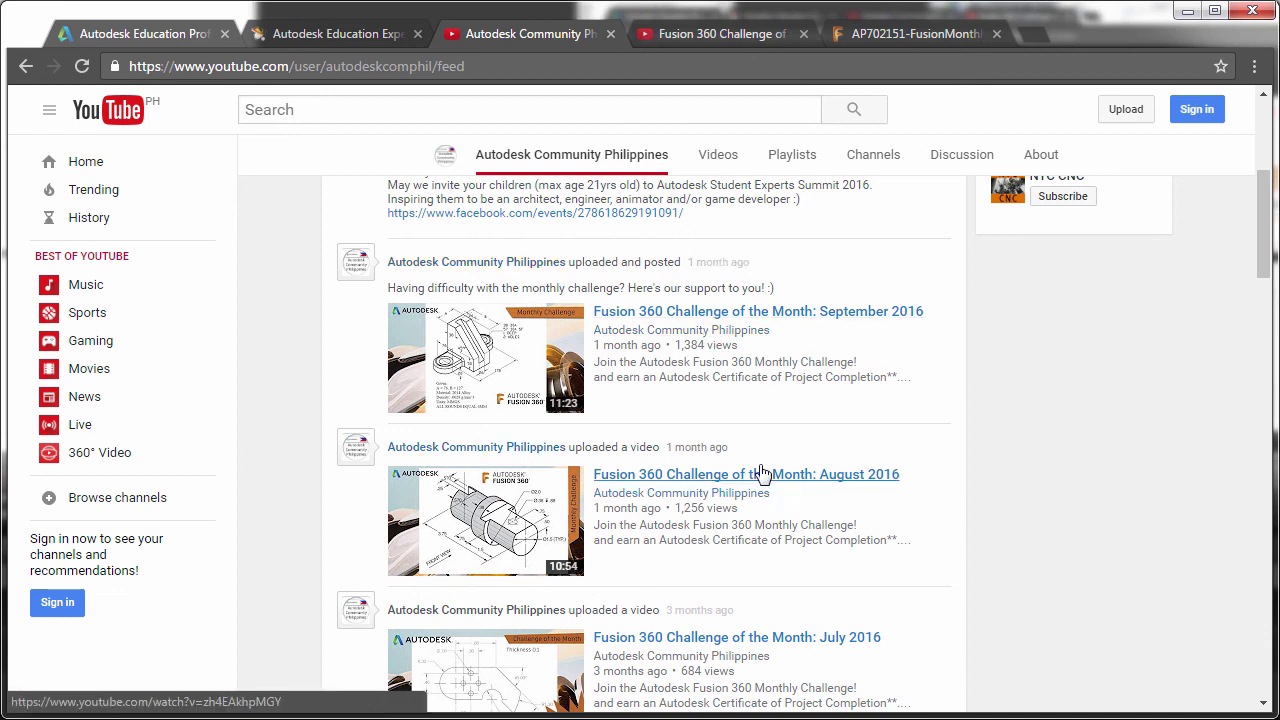
pyautogui.scroll(-3, 771, 477)
pyautogui.click(723, 356)
pyautogui.scroll(-2, 723, 360)
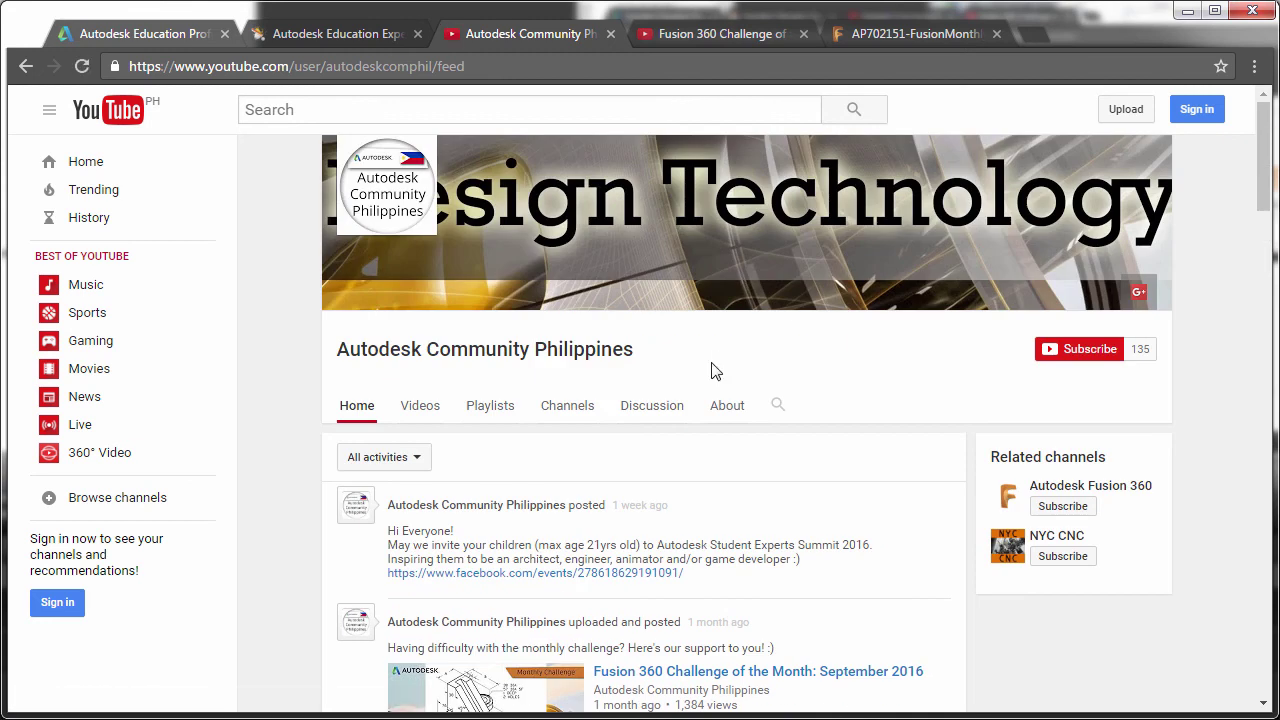
pyautogui.click(153, 34)
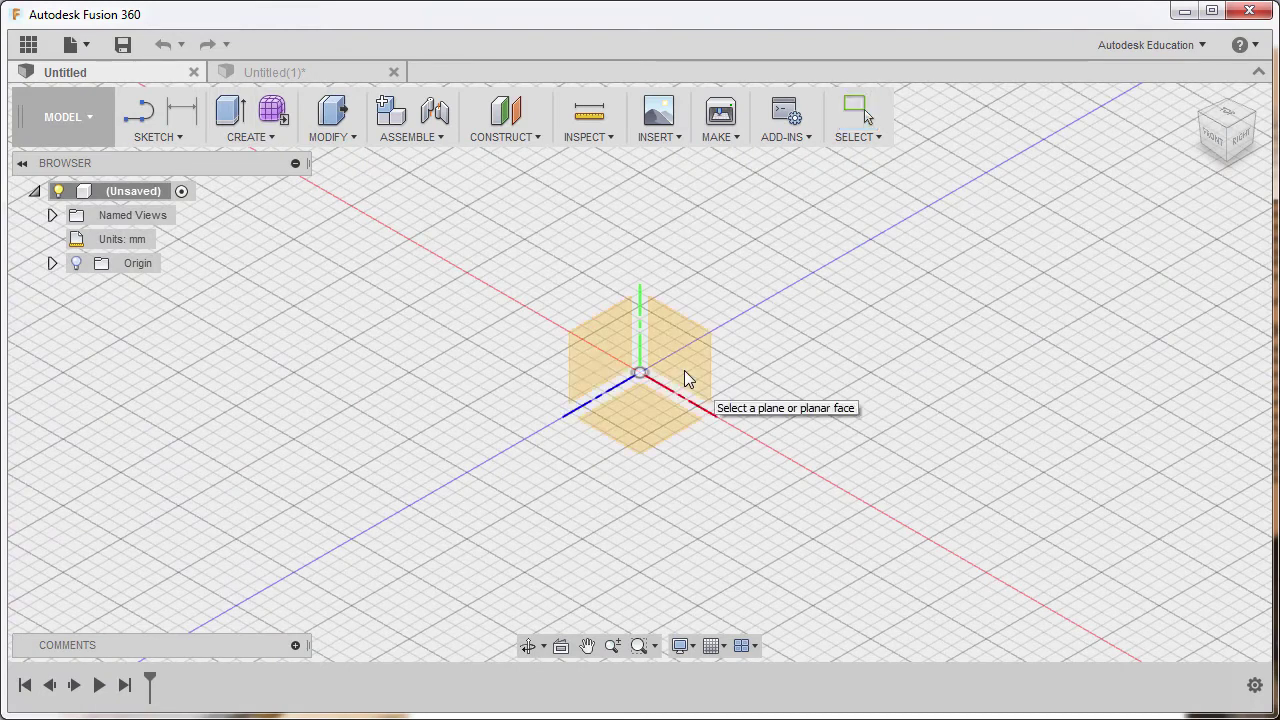
# Step: In Fusion 360, start a sketch on the front origin plane and draw a 20 mm diameter circle above and right of the origin
pyautogui.click(697, 358)
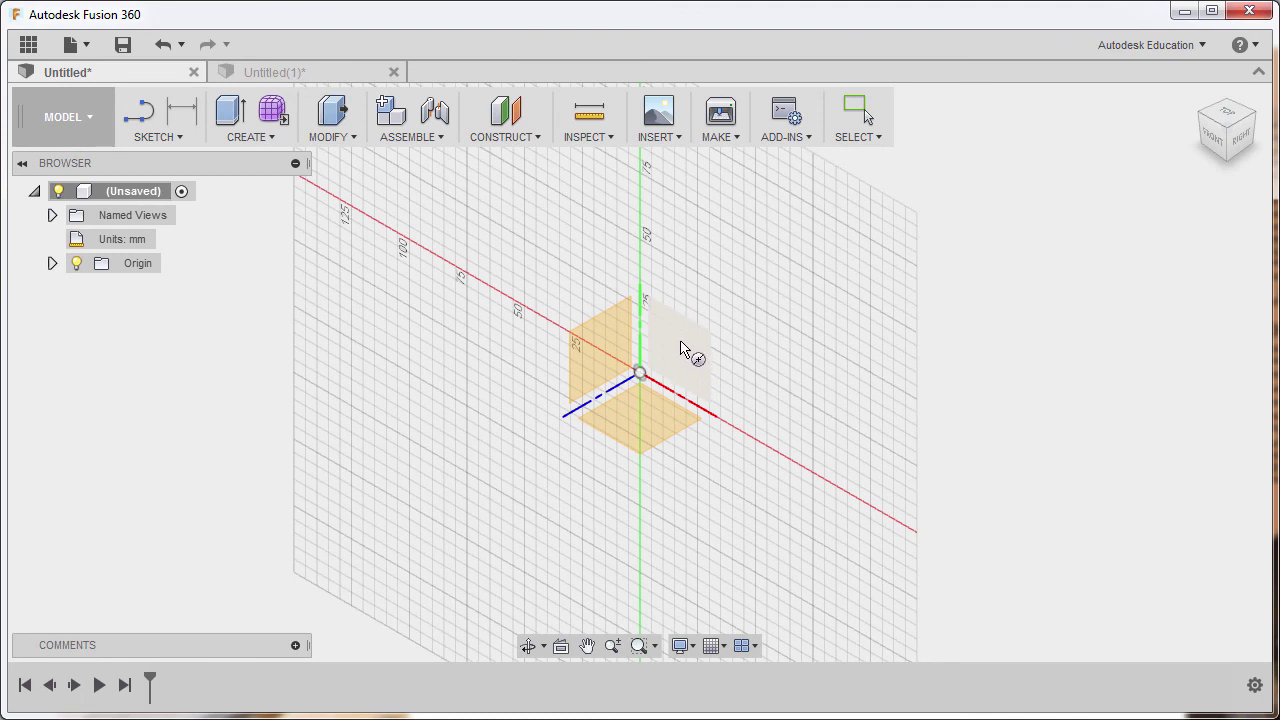
pyautogui.click(680, 347)
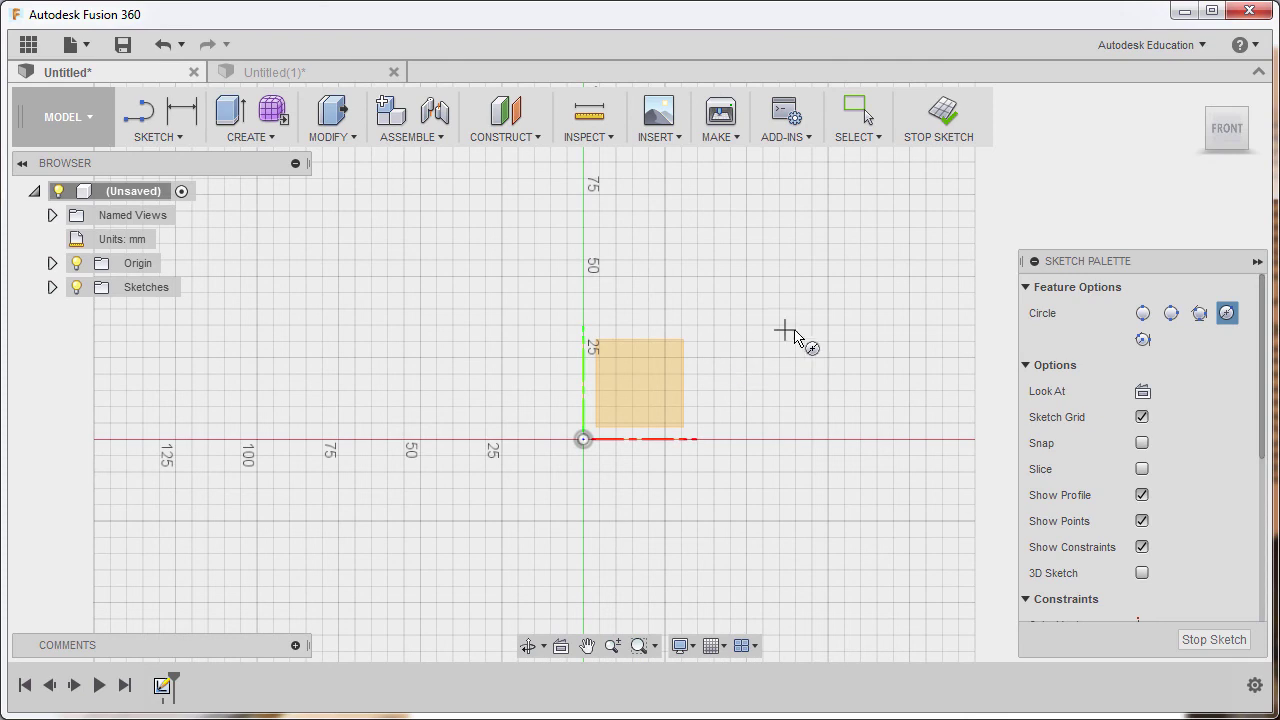
pyautogui.click(861, 318)
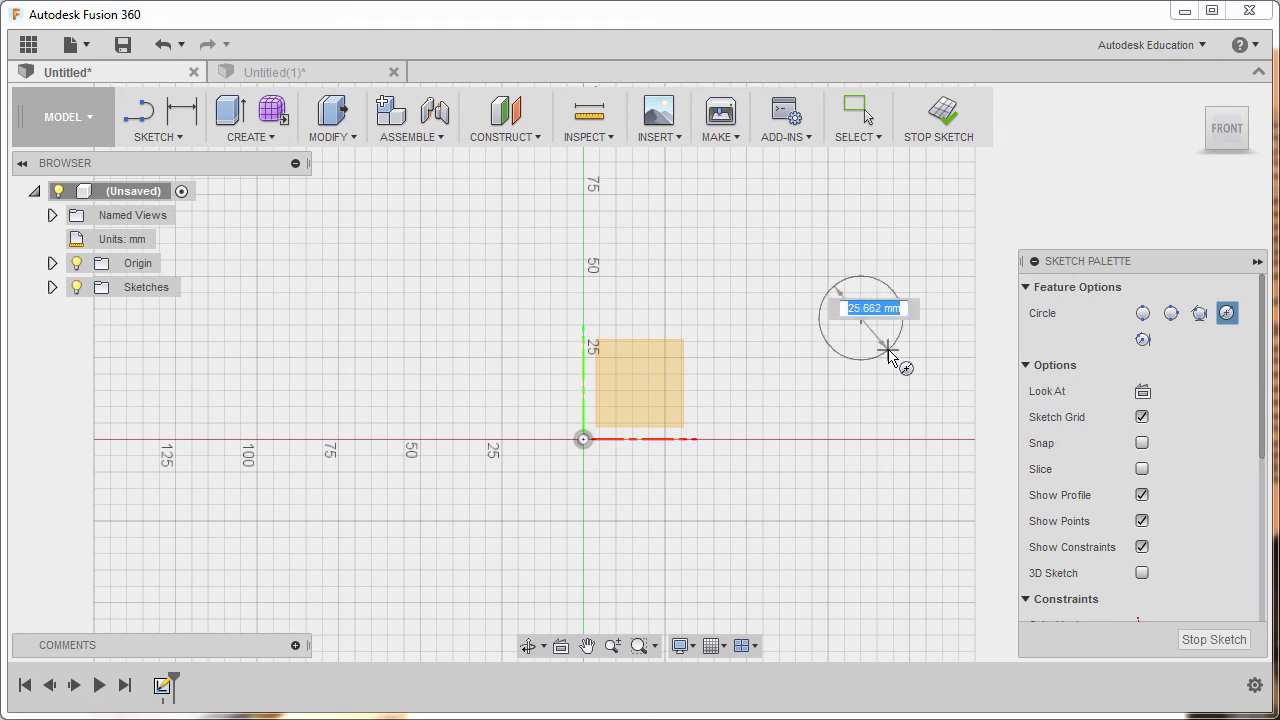
pyautogui.write('20')
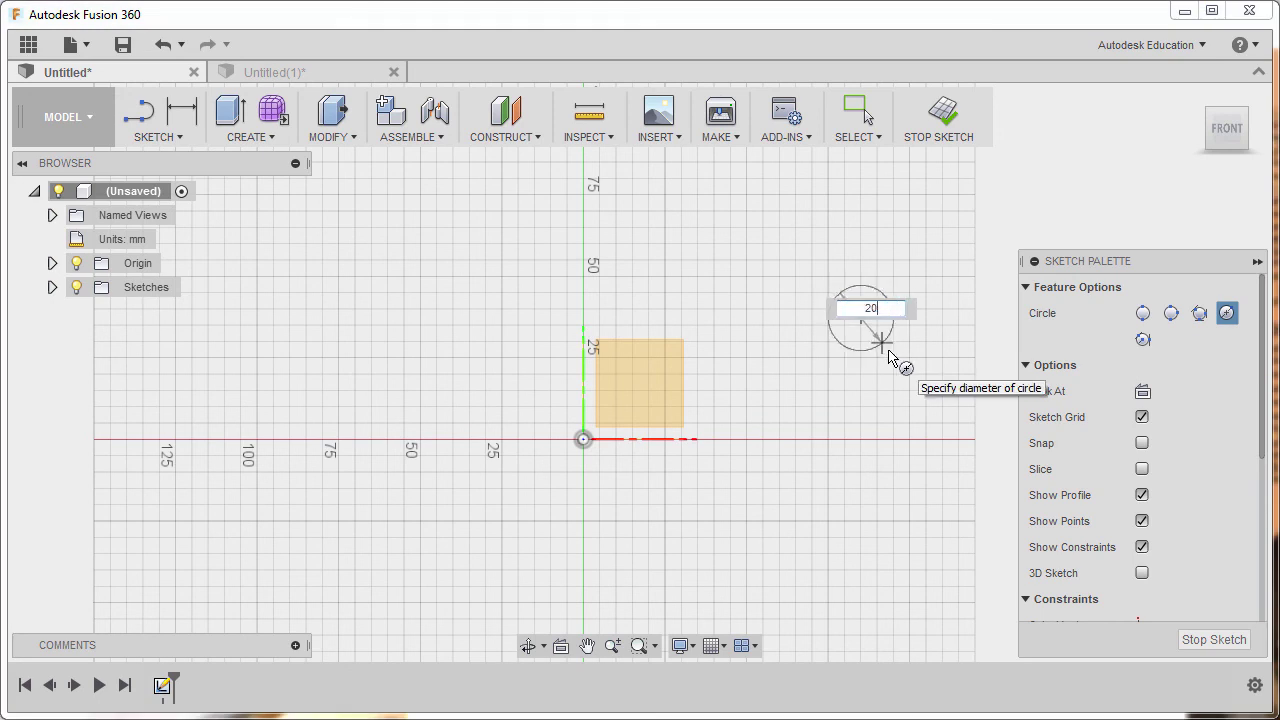
pyautogui.press('Return')
pyautogui.press('Escape')
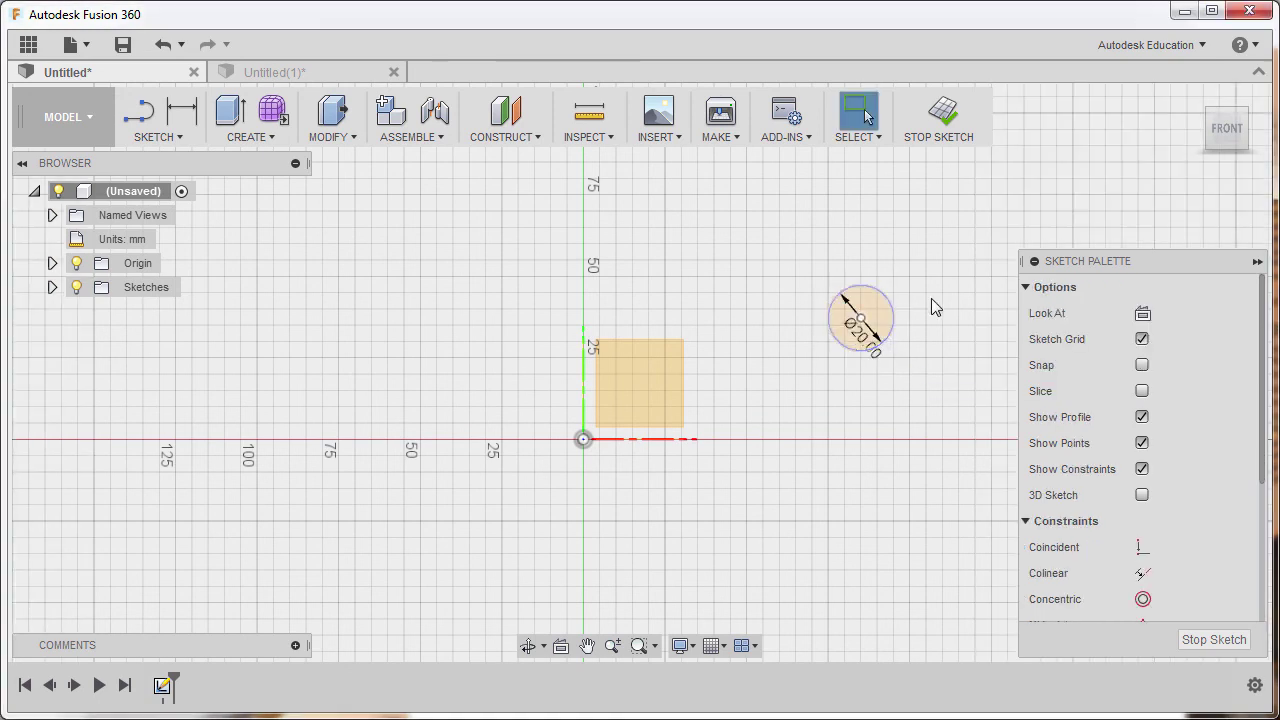
# Step: Dimension the circle's centre 50 mm vertically above the origin
pyautogui.press('d')
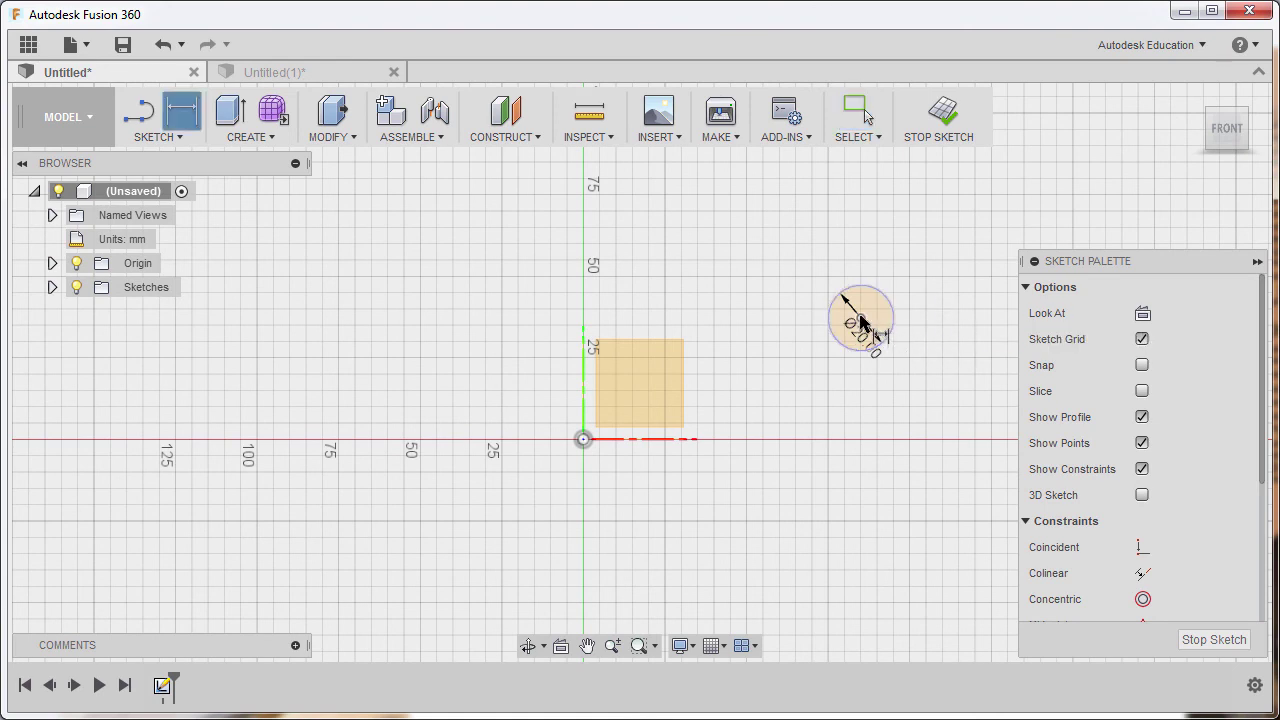
pyautogui.click(605, 441)
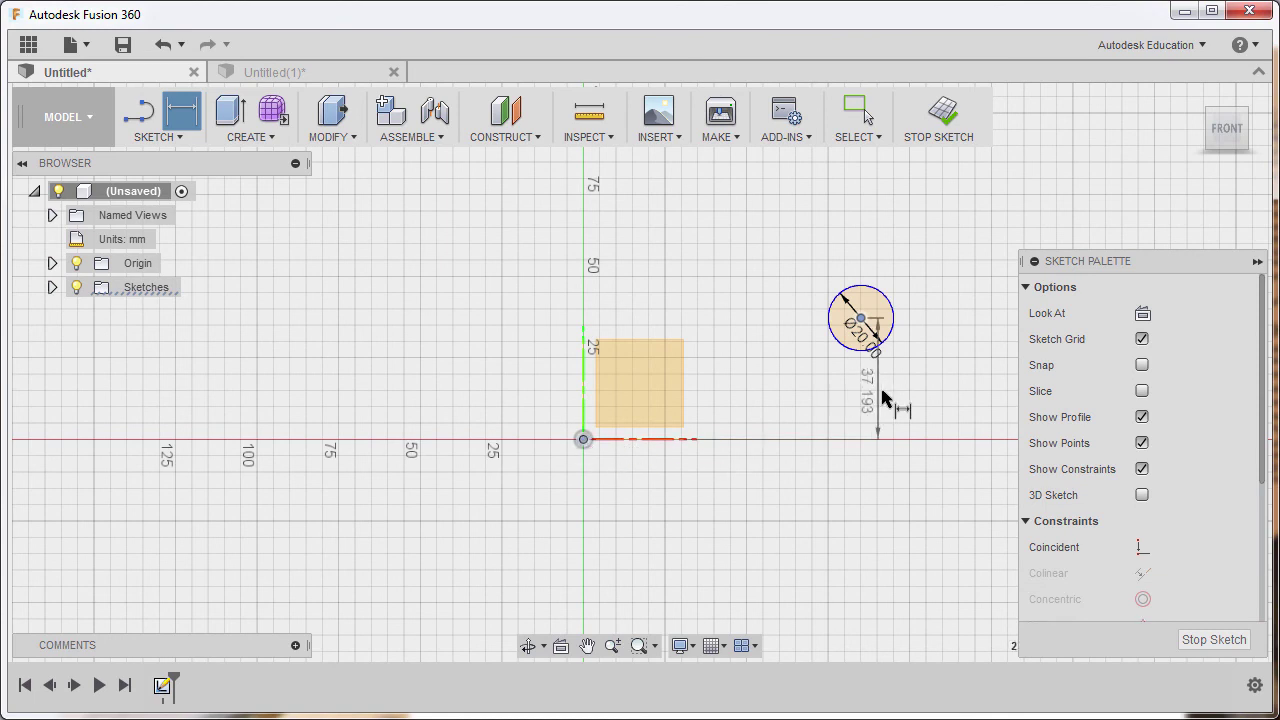
pyautogui.click(963, 388)
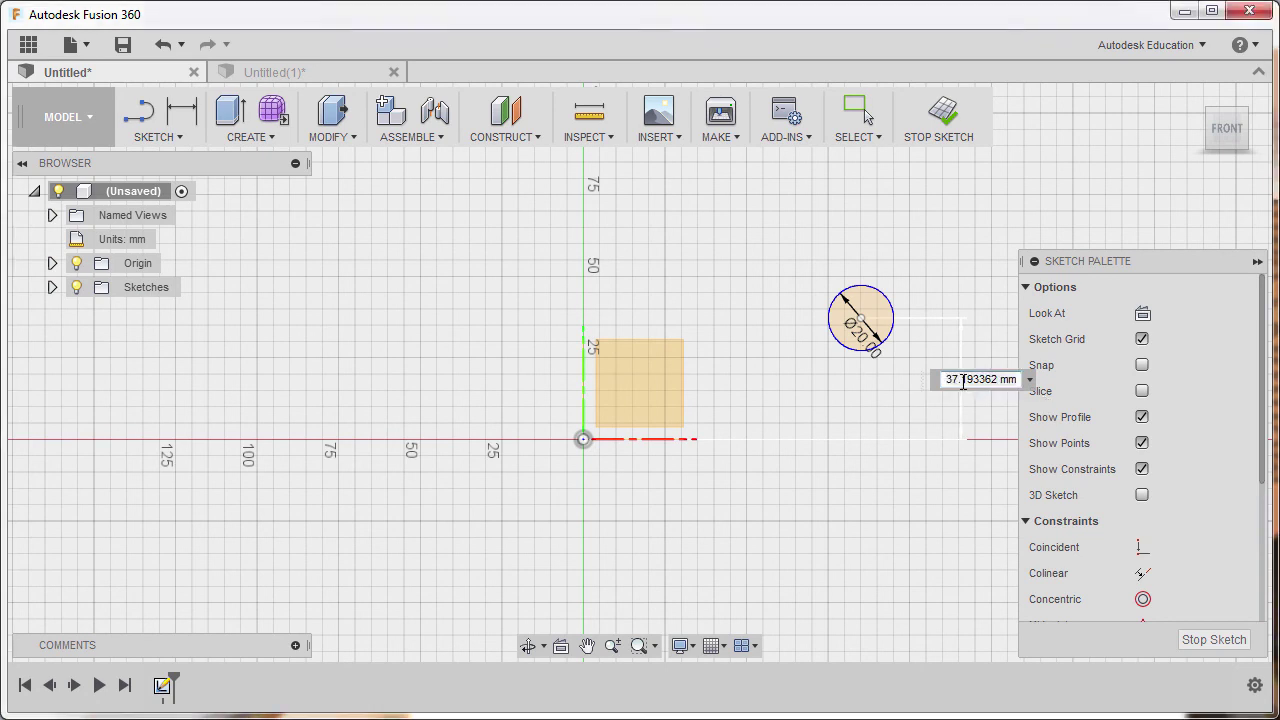
pyautogui.write('50')
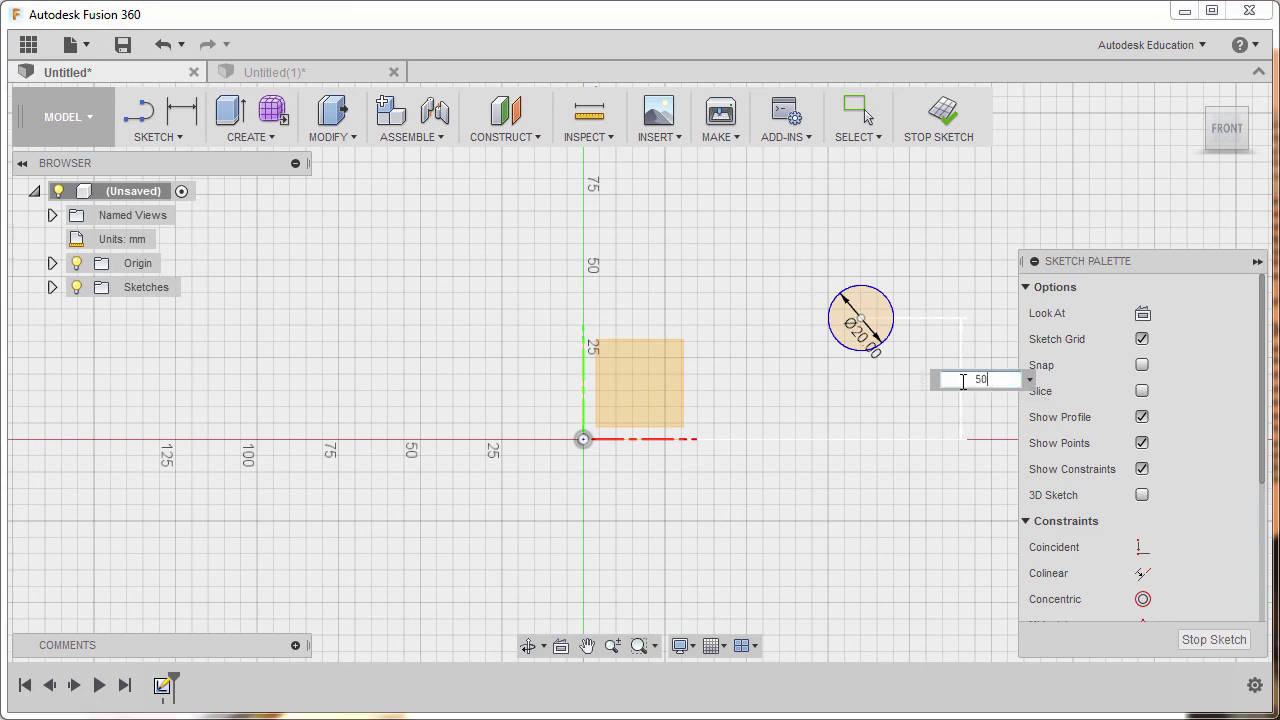
pyautogui.press('Return')
# Step: Dimension the circle's centre 100 mm horizontally from the origin and finish the sketch
pyautogui.moveTo(660, 268); pyautogui.dragTo(626, 303, button='middle')
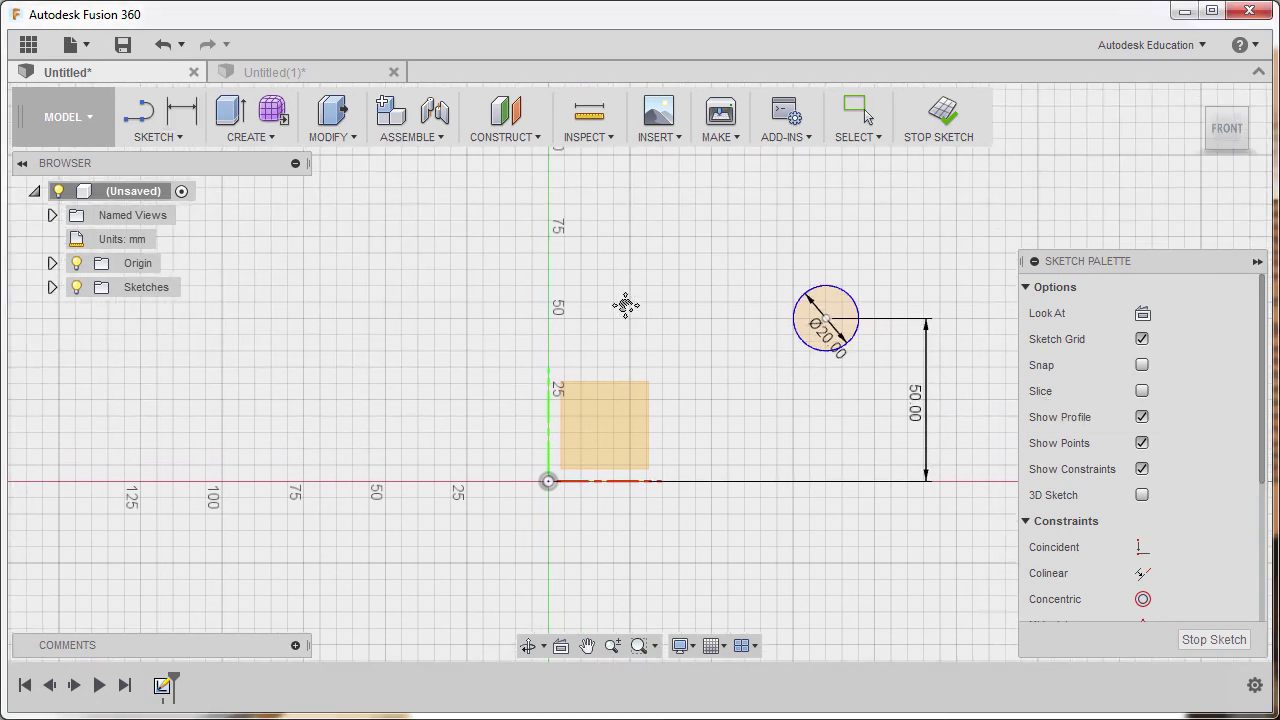
pyautogui.click(549, 483)
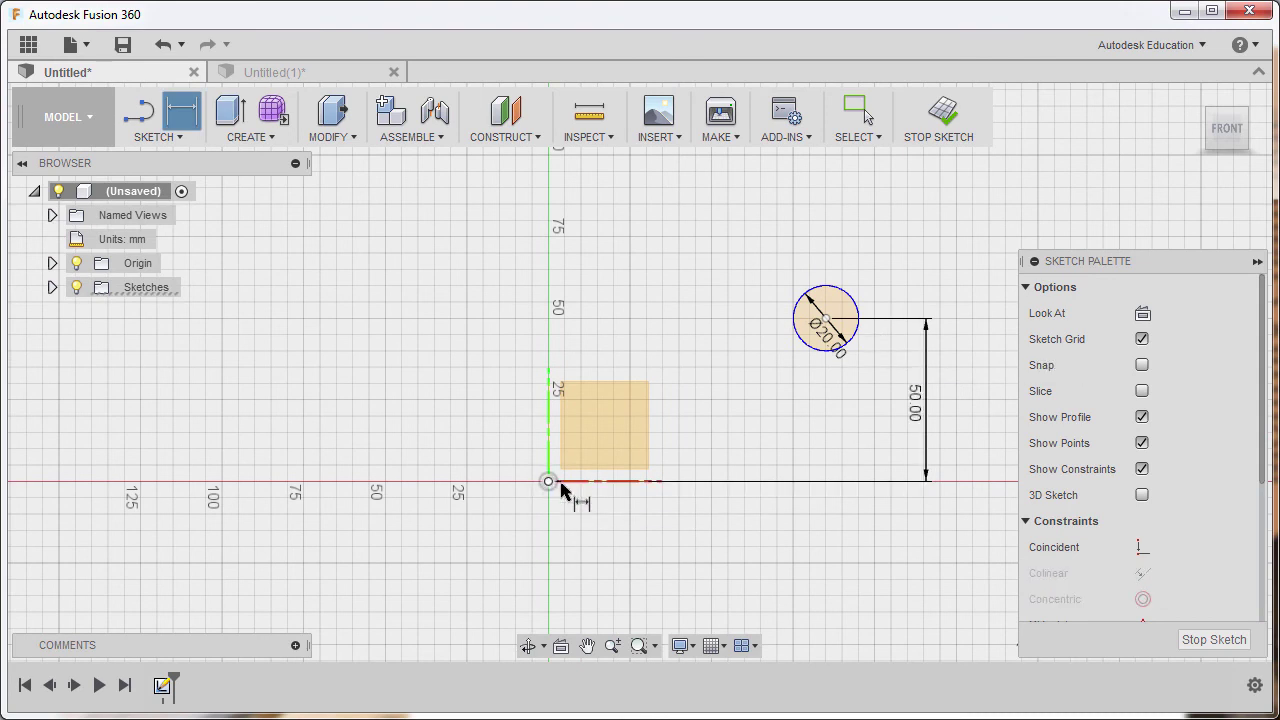
pyautogui.click(826, 319)
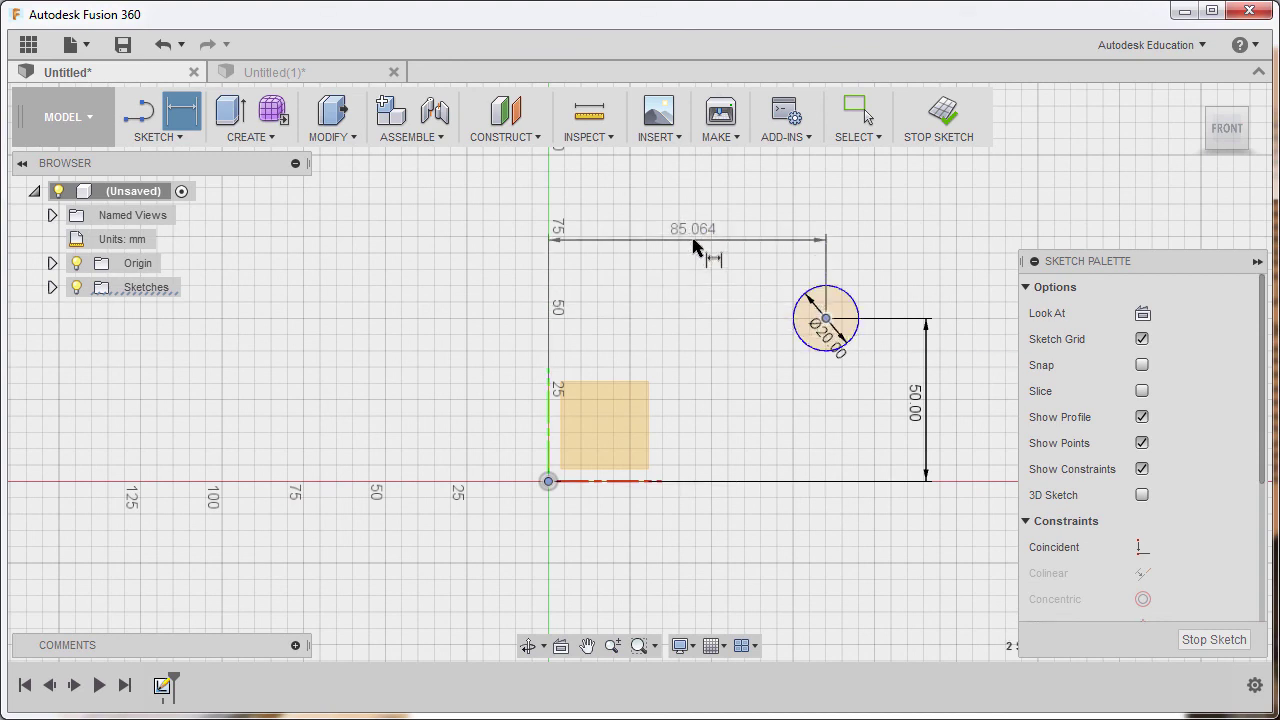
pyautogui.click(694, 246)
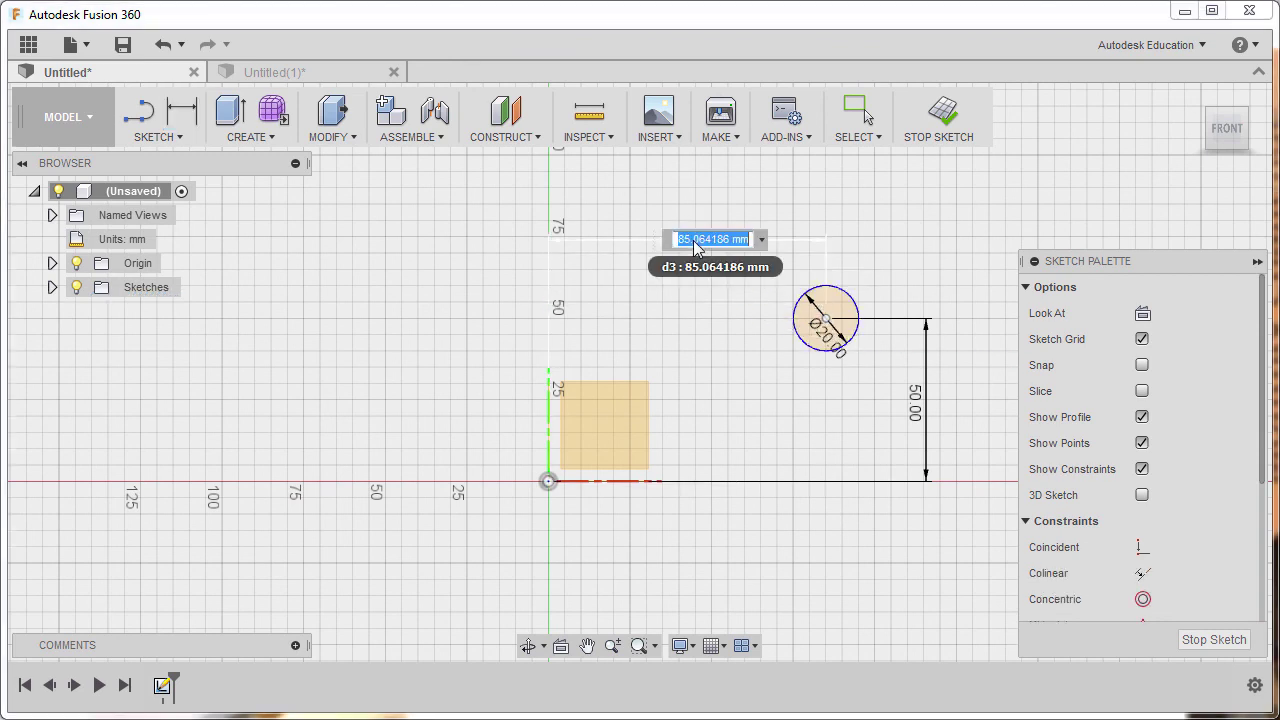
pyautogui.write('100')
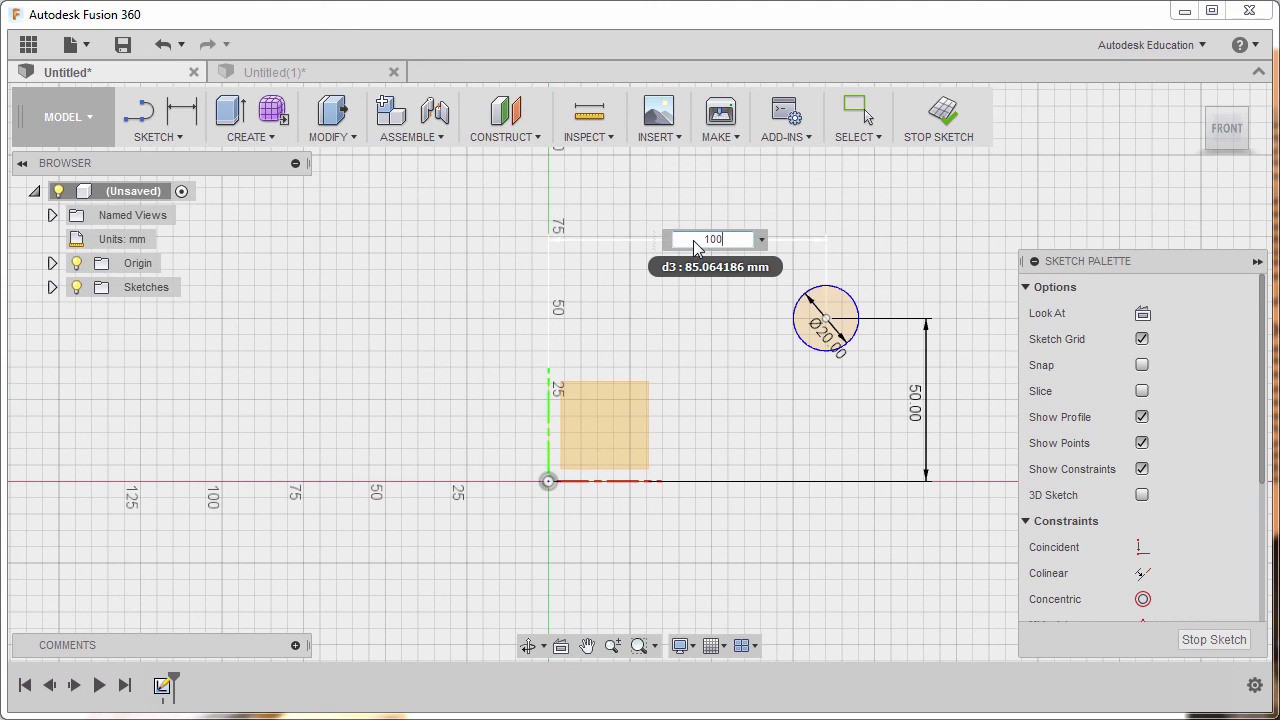
pyautogui.press('Return')
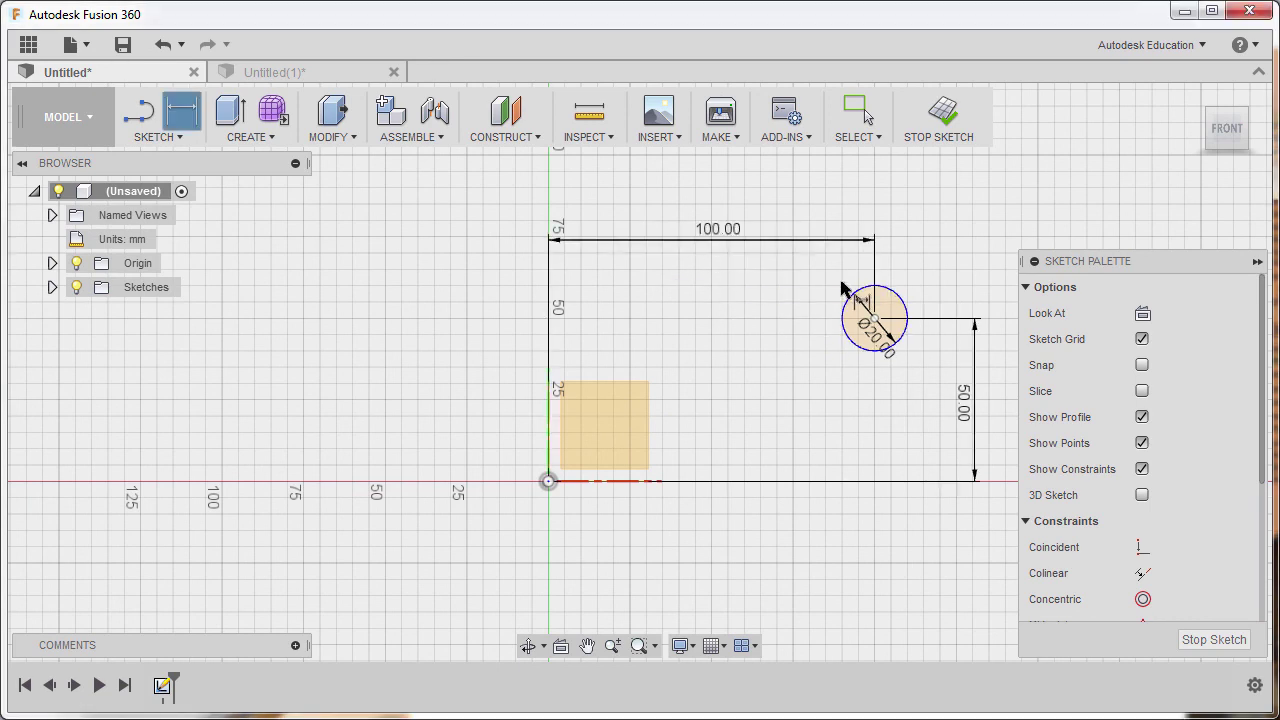
pyautogui.click(960, 121)
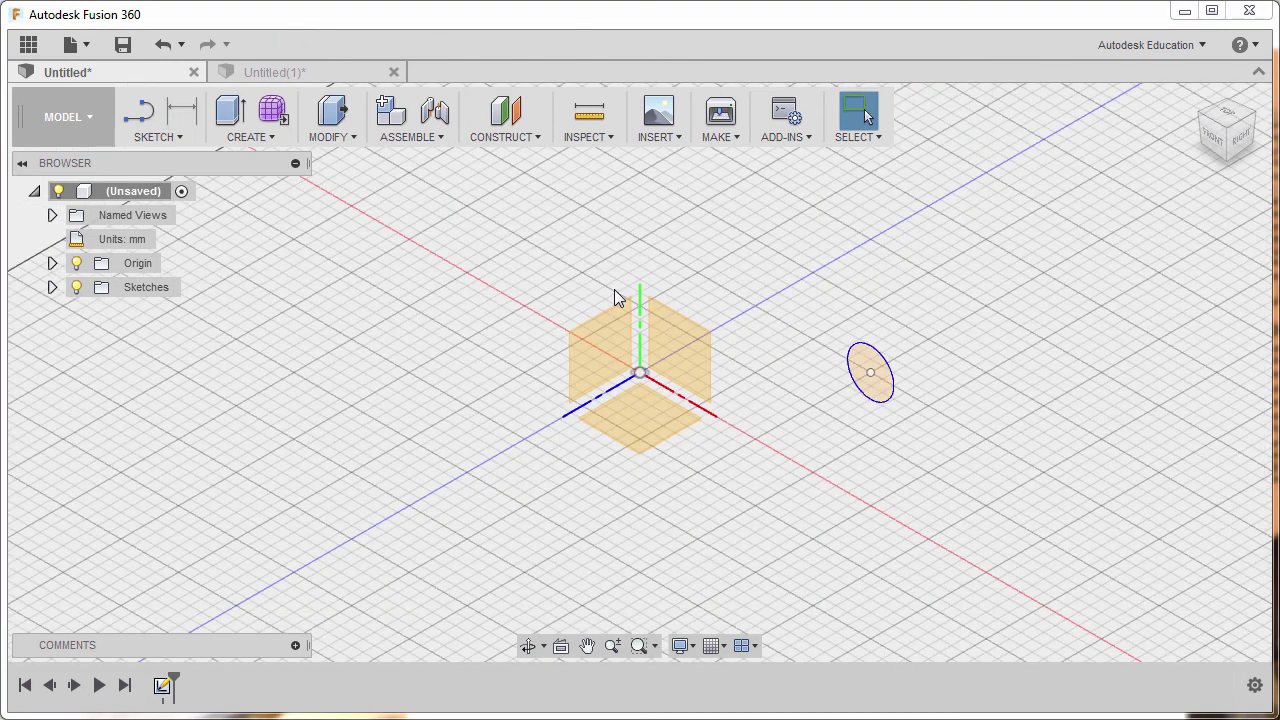
# Step: Revolve the circle profile 360 degrees around the vertical origin axis as a new body to form the wheel rim
pyautogui.press('s')
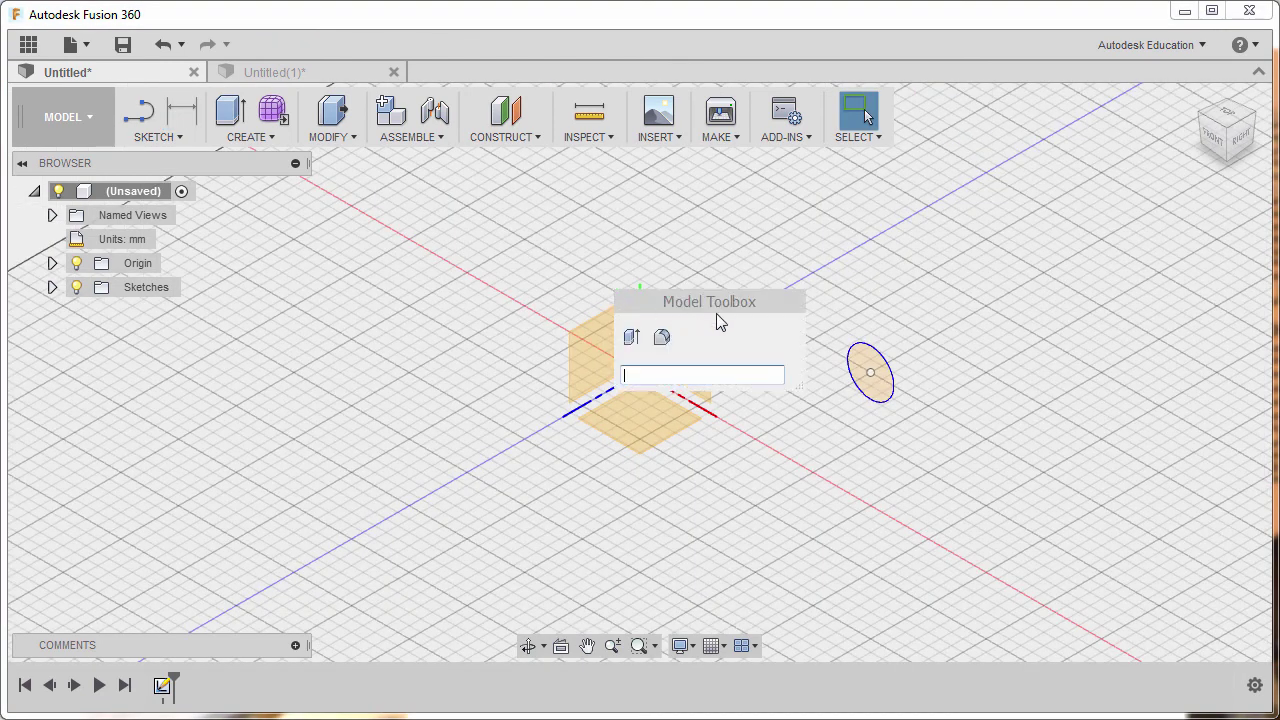
pyautogui.write('re')
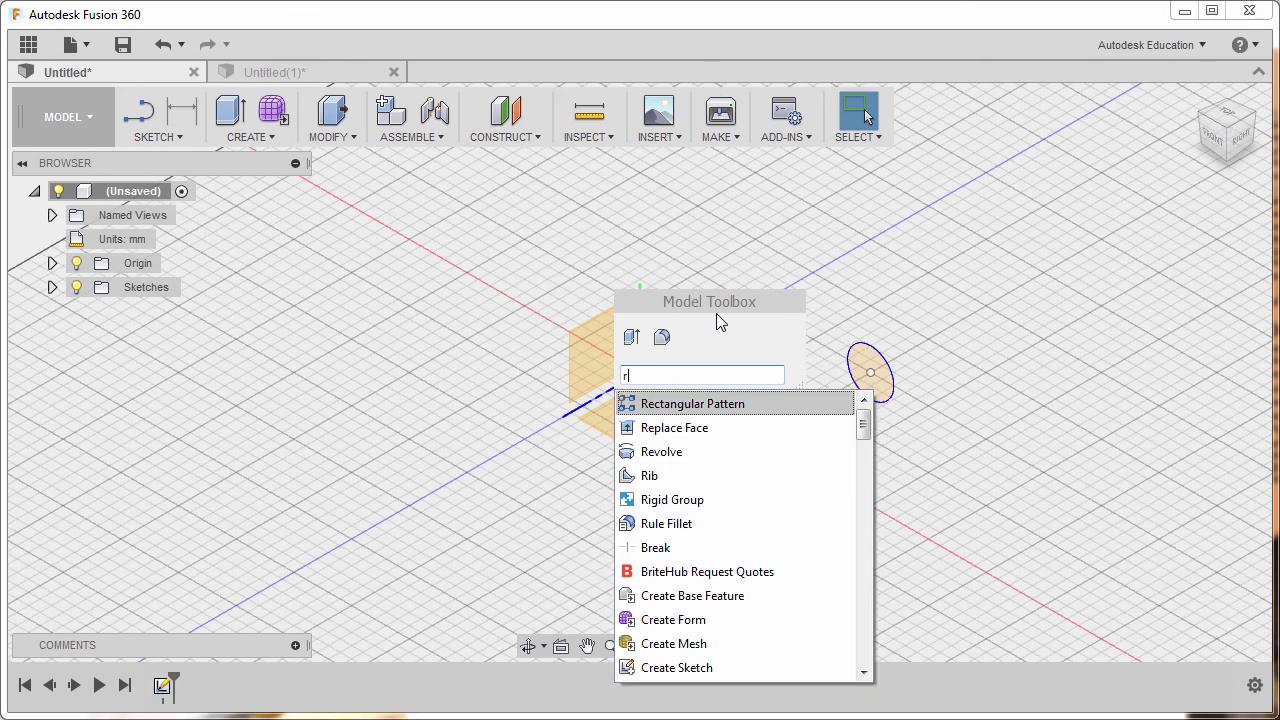
pyautogui.click(681, 452)
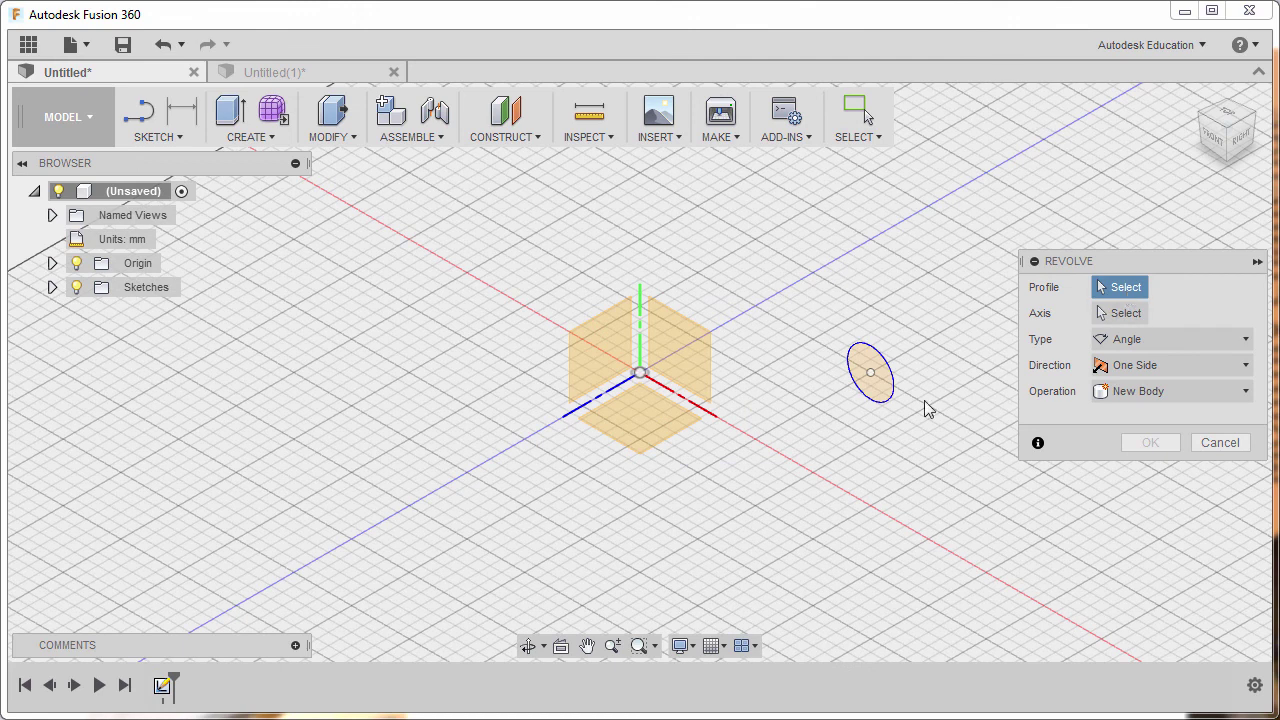
pyautogui.click(879, 397)
pyautogui.click(1124, 316)
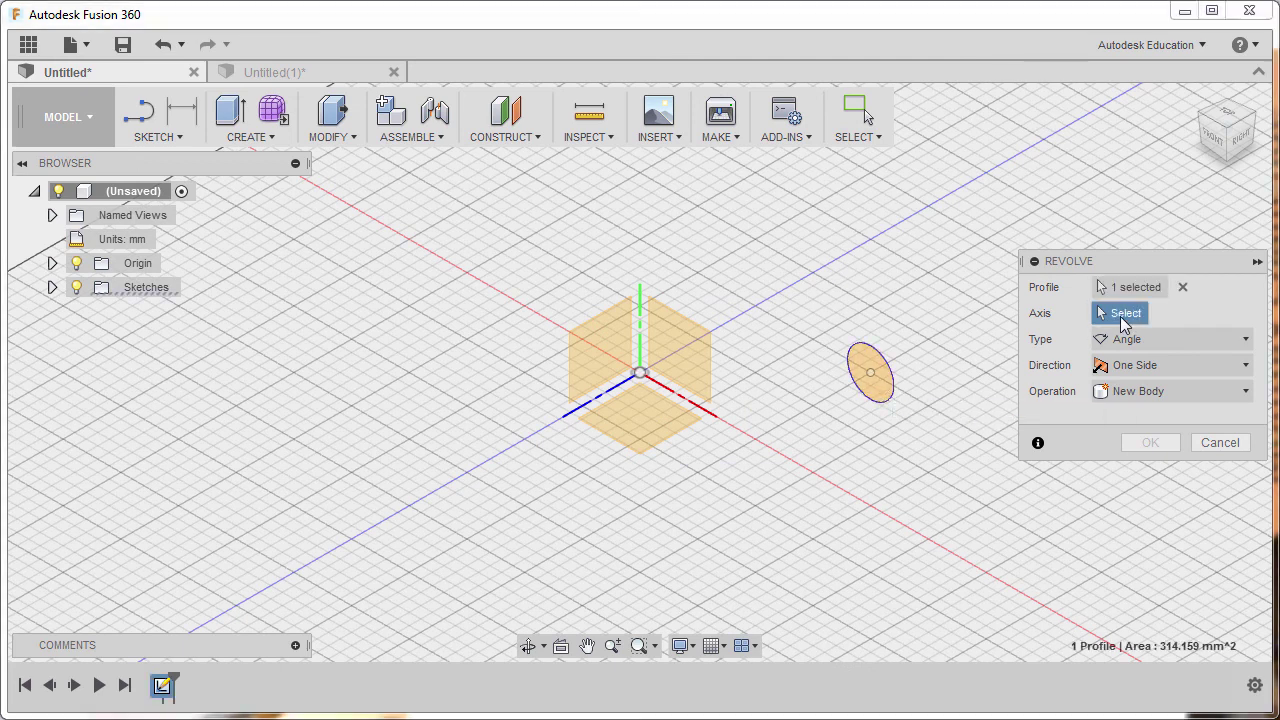
pyautogui.click(641, 334)
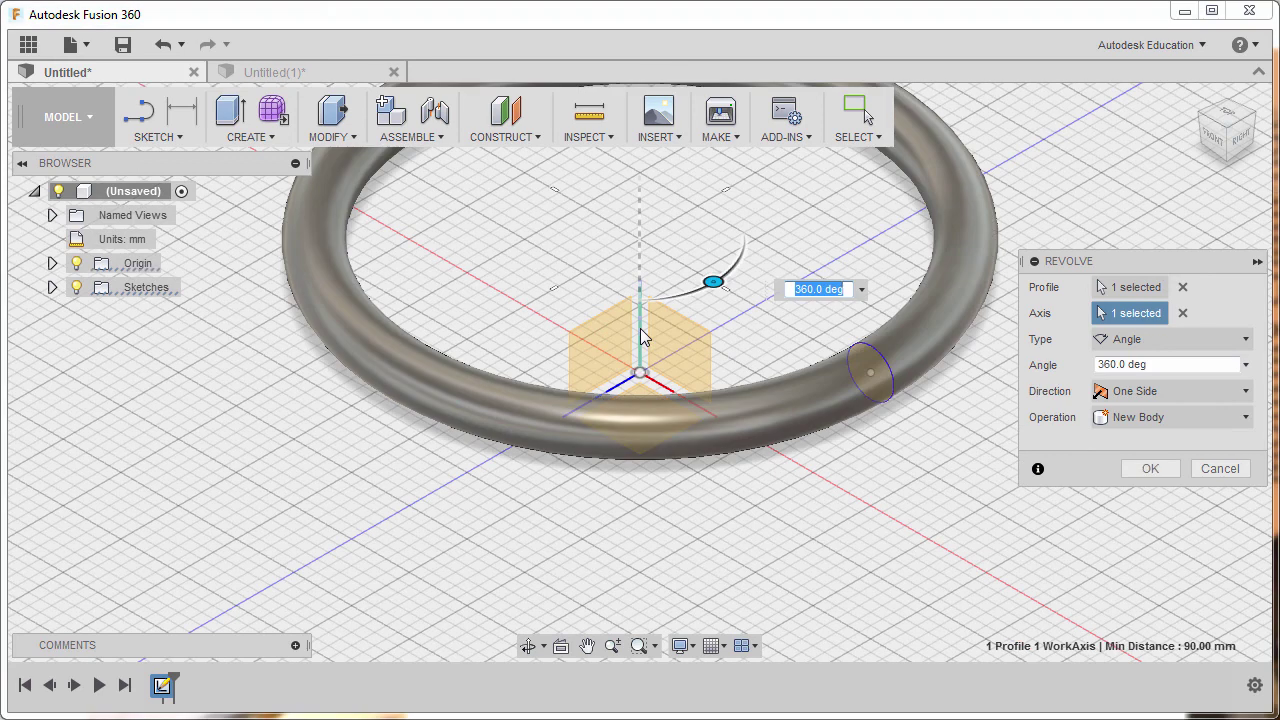
pyautogui.keyDown('shift'); pyautogui.moveTo(589, 325); pyautogui.dragTo(660, 300, button='middle'); pyautogui.keyUp('shift')
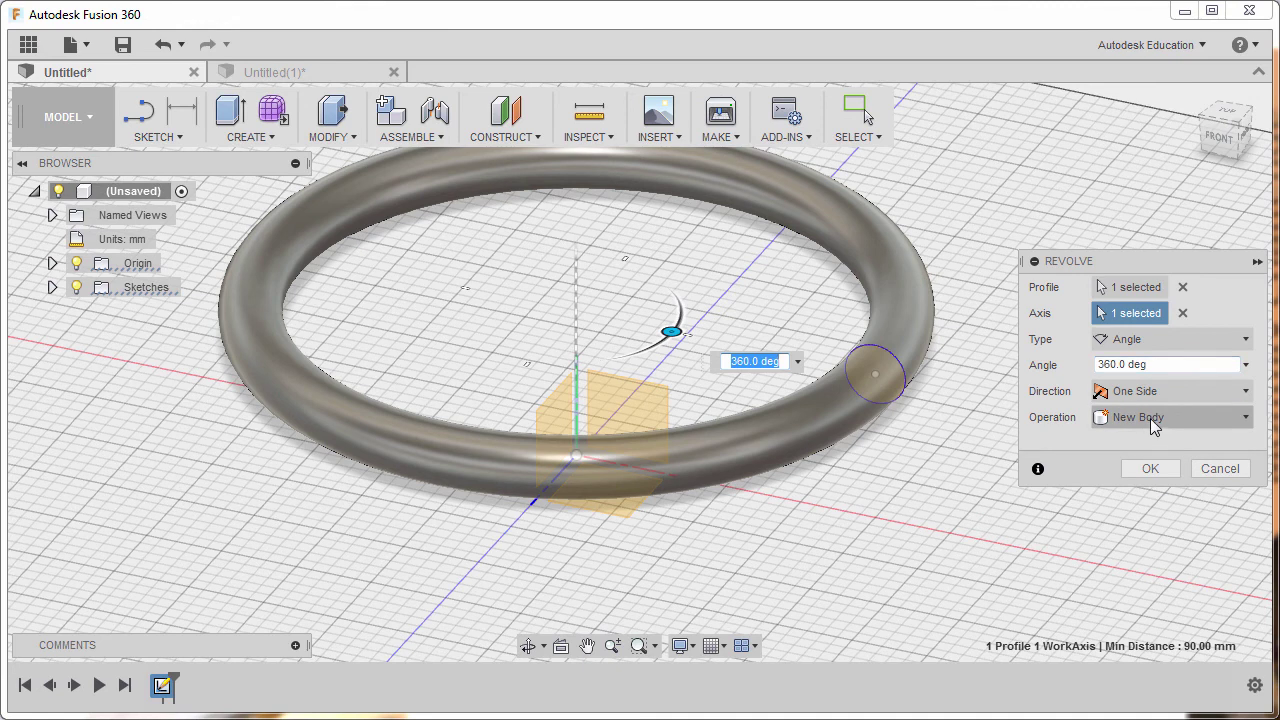
pyautogui.moveTo(689, 400)
pyautogui.keyDown('shift'); pyautogui.mouseDown(button='middle')
pyautogui.moveTo(731, 320)
pyautogui.moveTo(700, 395)
pyautogui.mouseUp(button='middle'); pyautogui.keyUp('shift')
pyautogui.click(1150, 468)
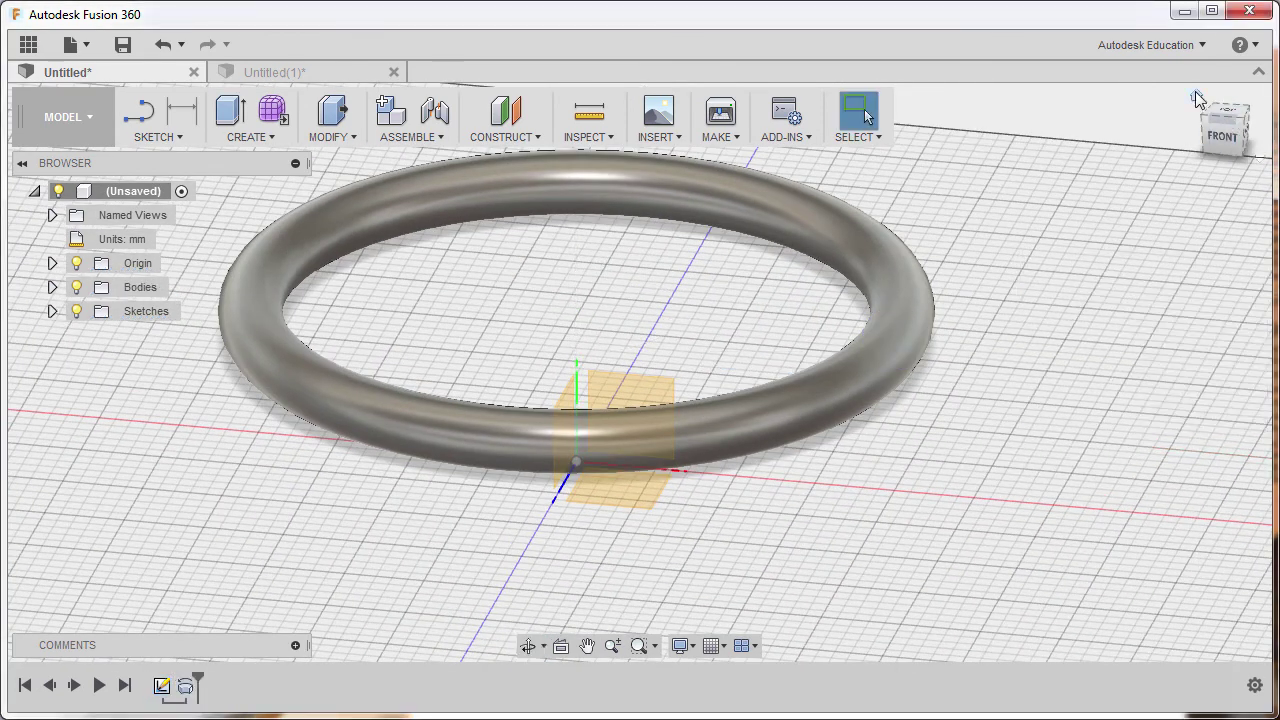
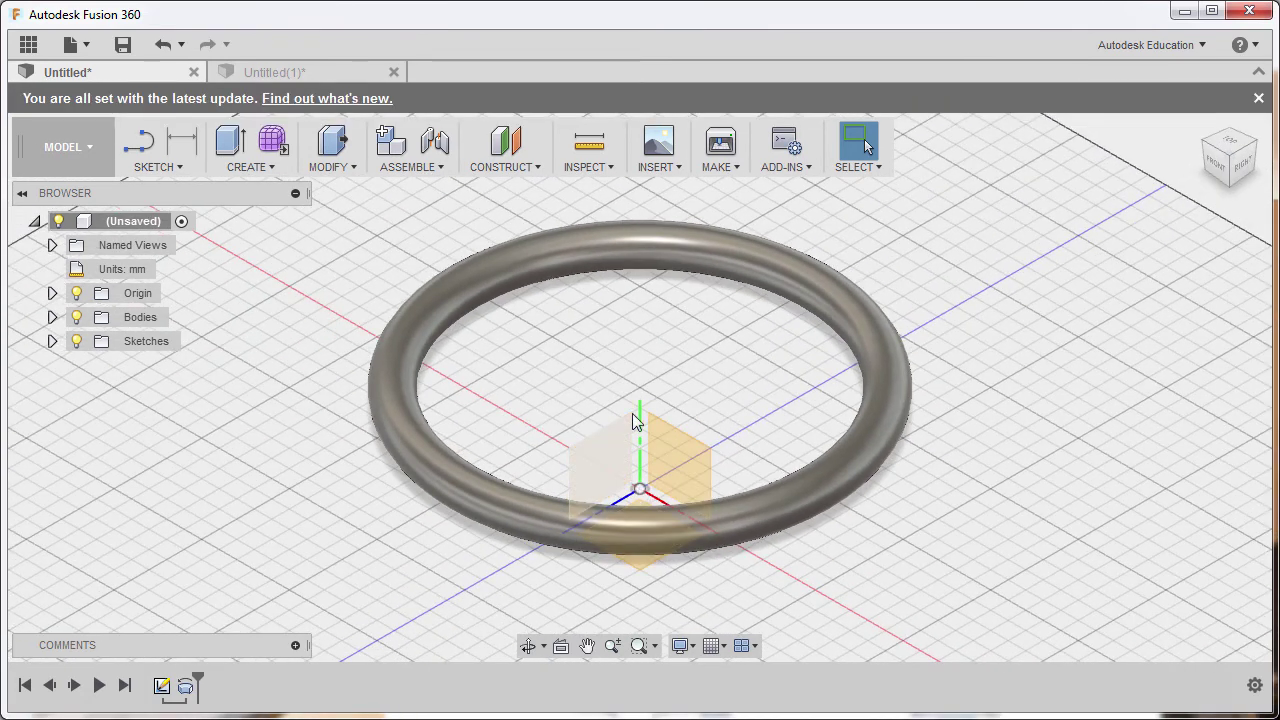
# Step: Start a sketch on the horizontal origin plane and draw a 30 mm diameter circle centred on the origin
pyautogui.press('s')
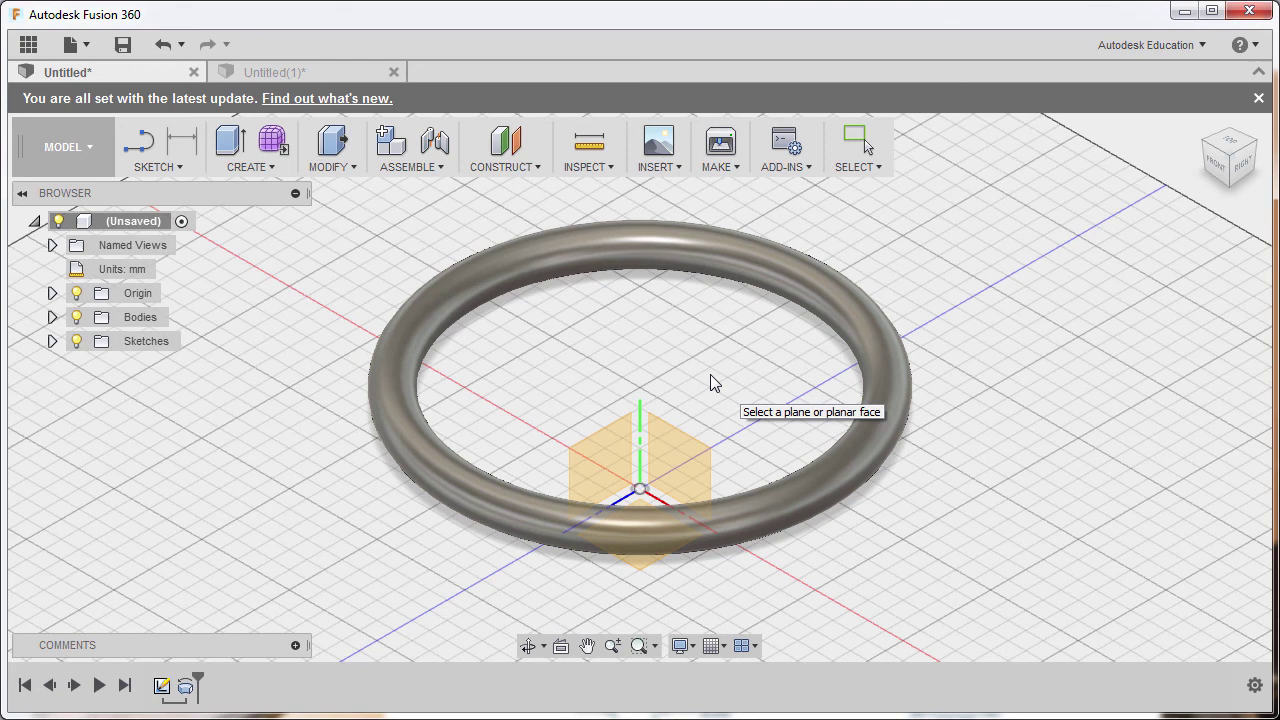
pyautogui.moveTo(714, 371)
pyautogui.keyDown('shift'); pyautogui.mouseDown(button='middle')
pyautogui.moveTo(703, 417)
pyautogui.moveTo(630, 518)
pyautogui.mouseUp(button='middle'); pyautogui.keyUp('shift')
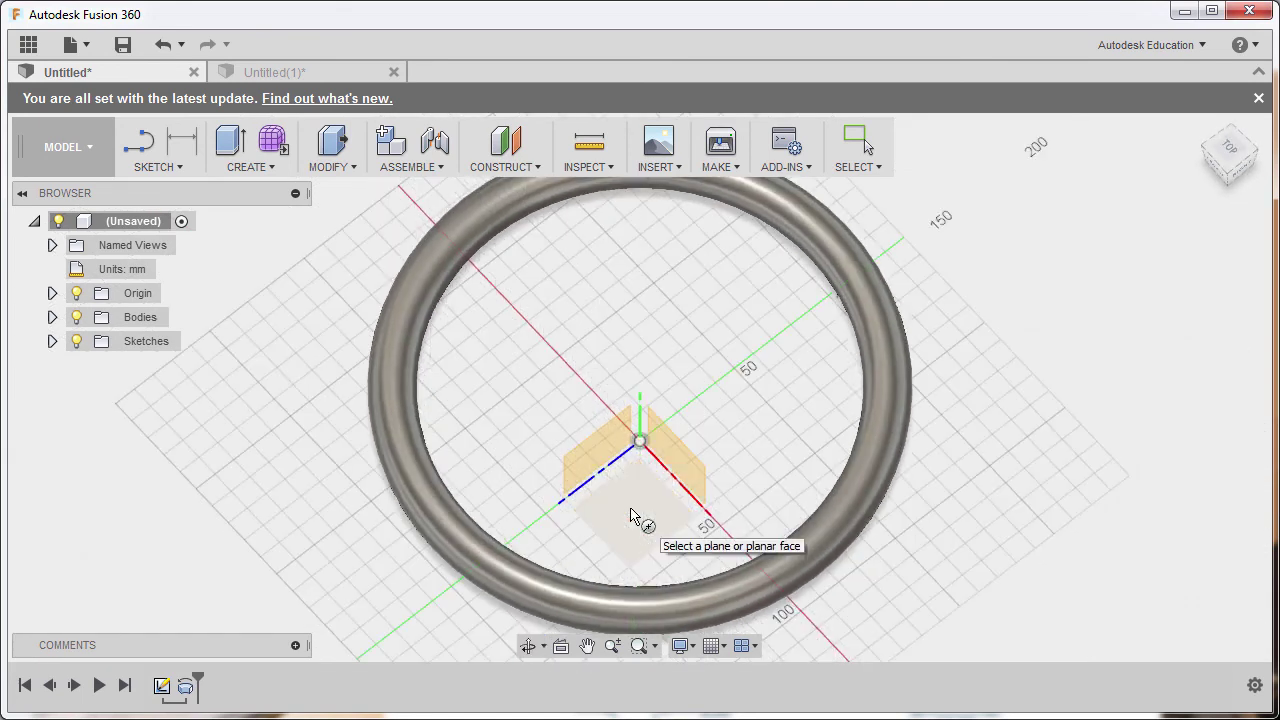
pyautogui.click(632, 517)
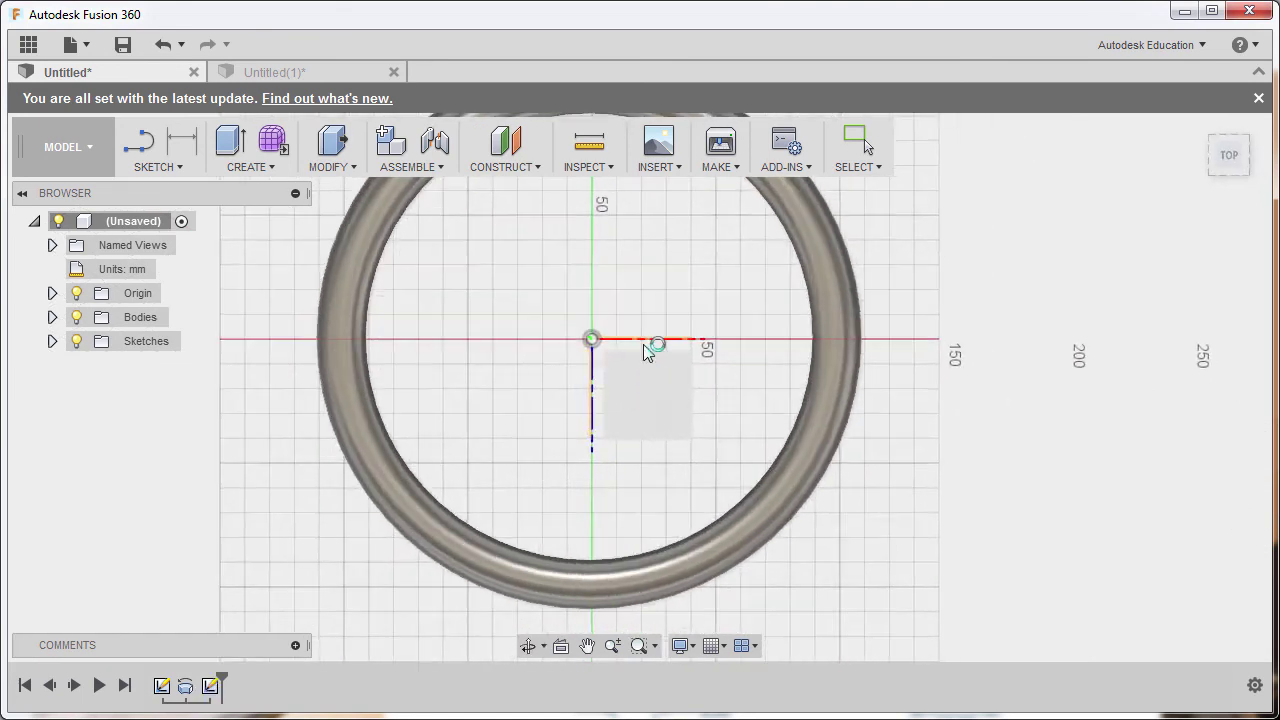
pyautogui.scroll(5, 652, 372)
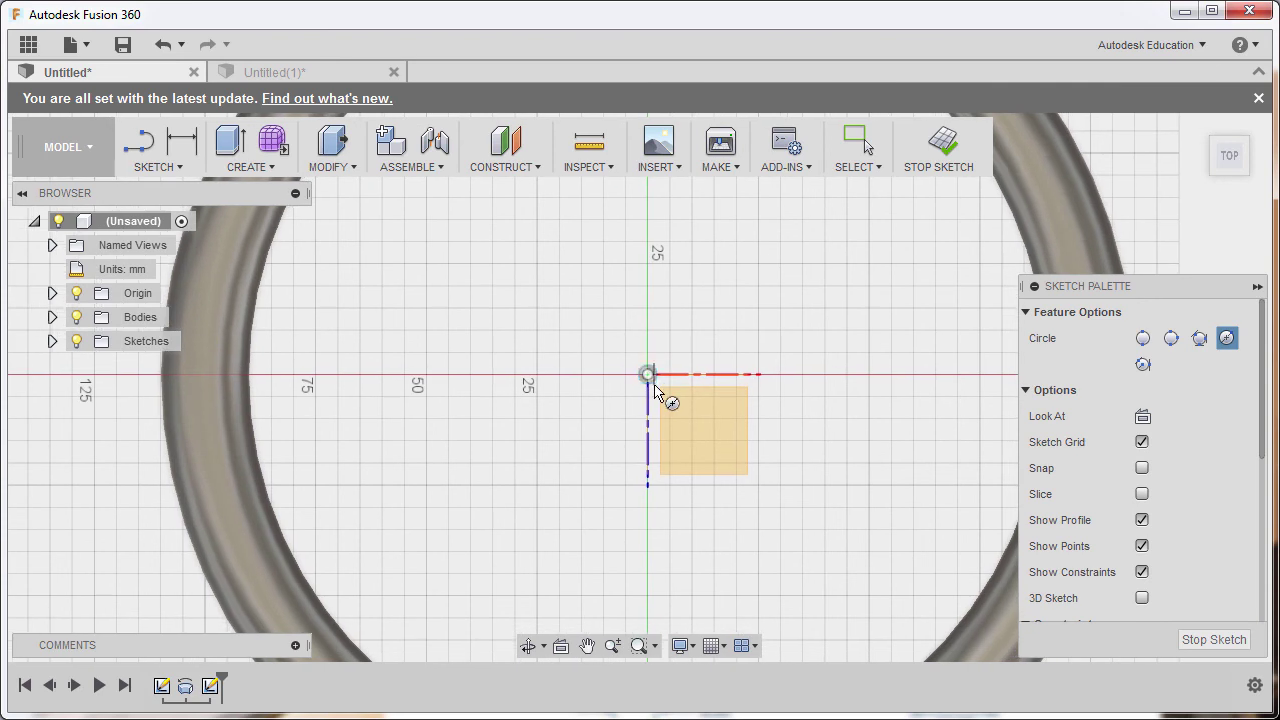
pyautogui.click(648, 375)
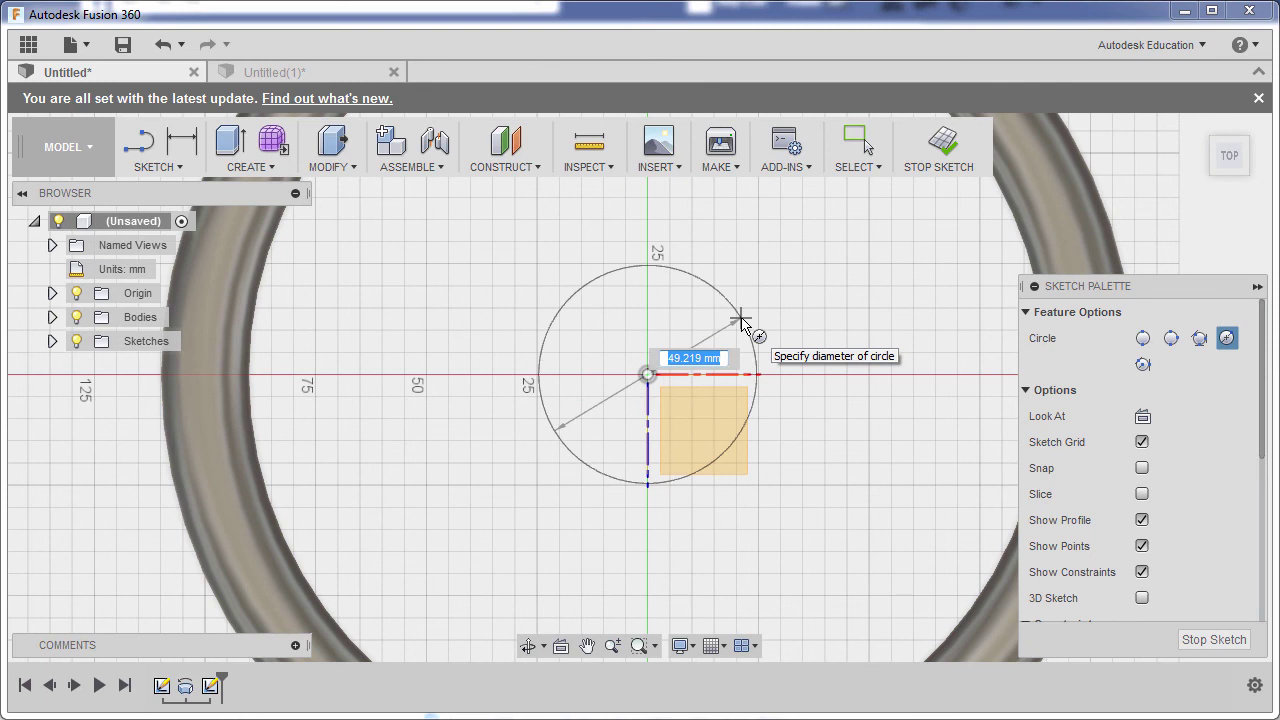
pyautogui.write('30')
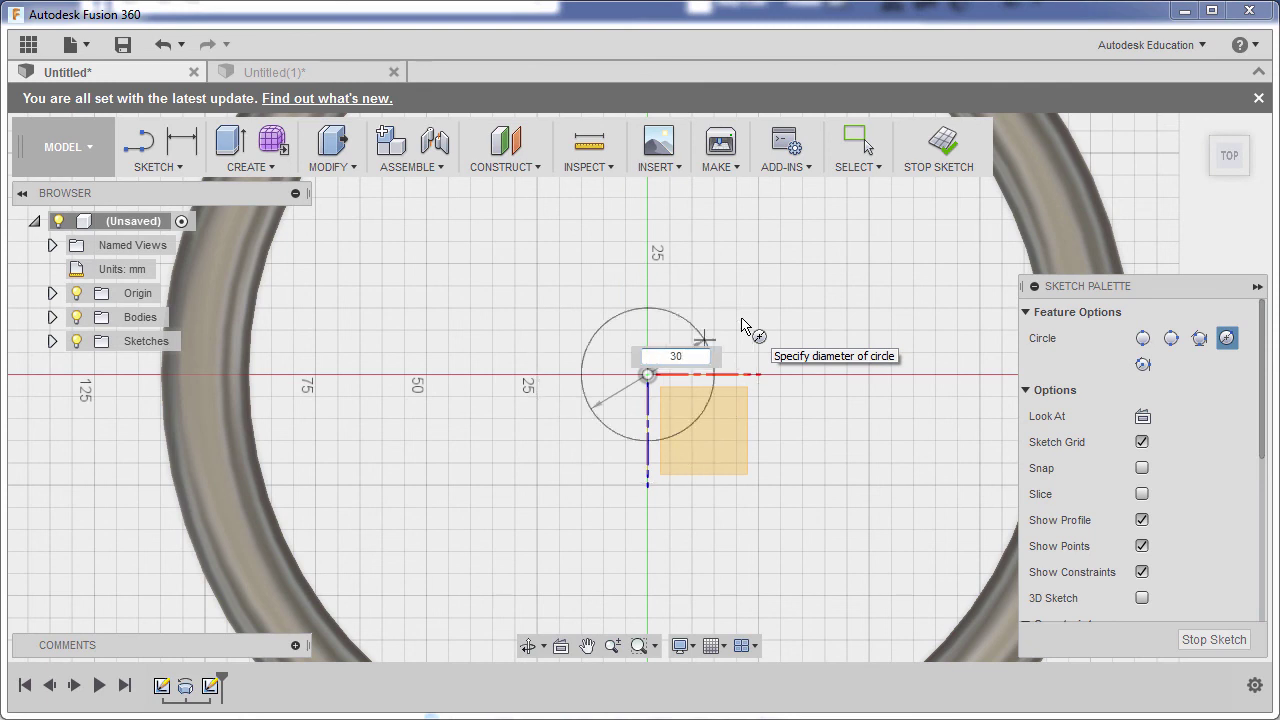
pyautogui.press('Return')
# Step: Extrude the 30 mm circle 40 mm upward as a new body to form the central hub
pyautogui.press('e')
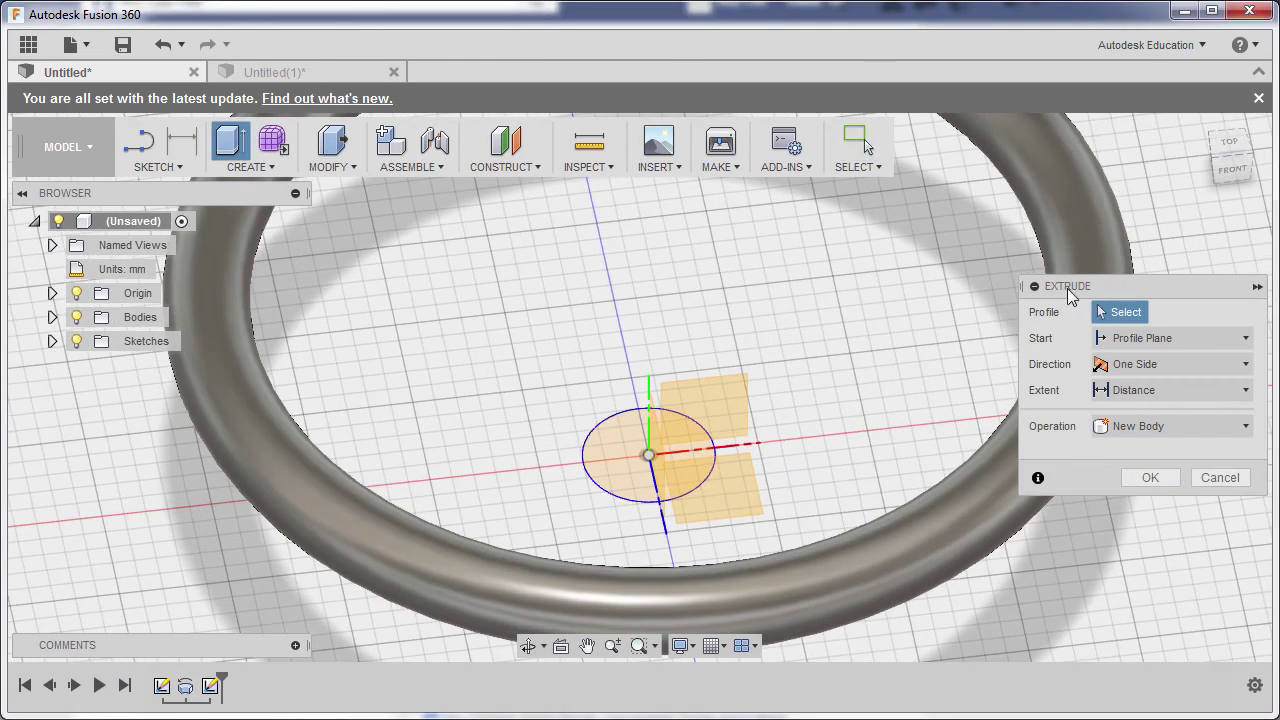
pyautogui.click(616, 431)
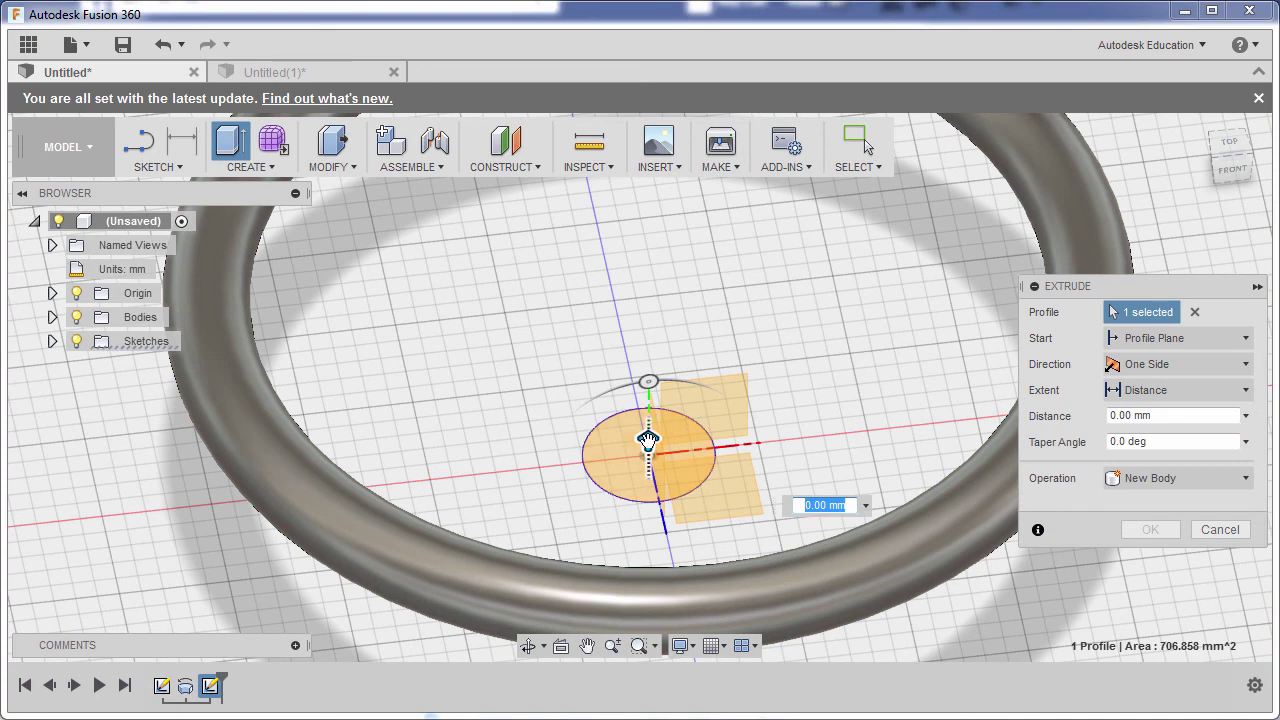
pyautogui.moveTo(647, 438); pyautogui.dragTo(648, 312)
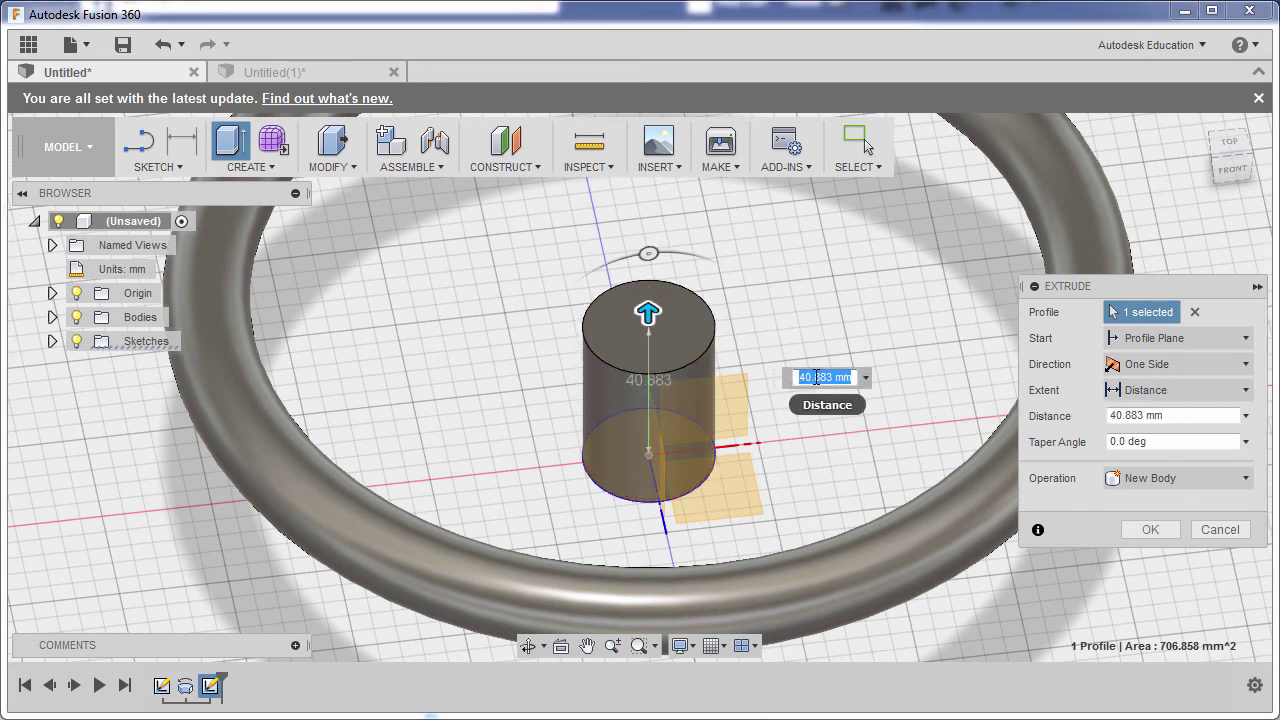
pyautogui.write('40')
pyautogui.press('Return')
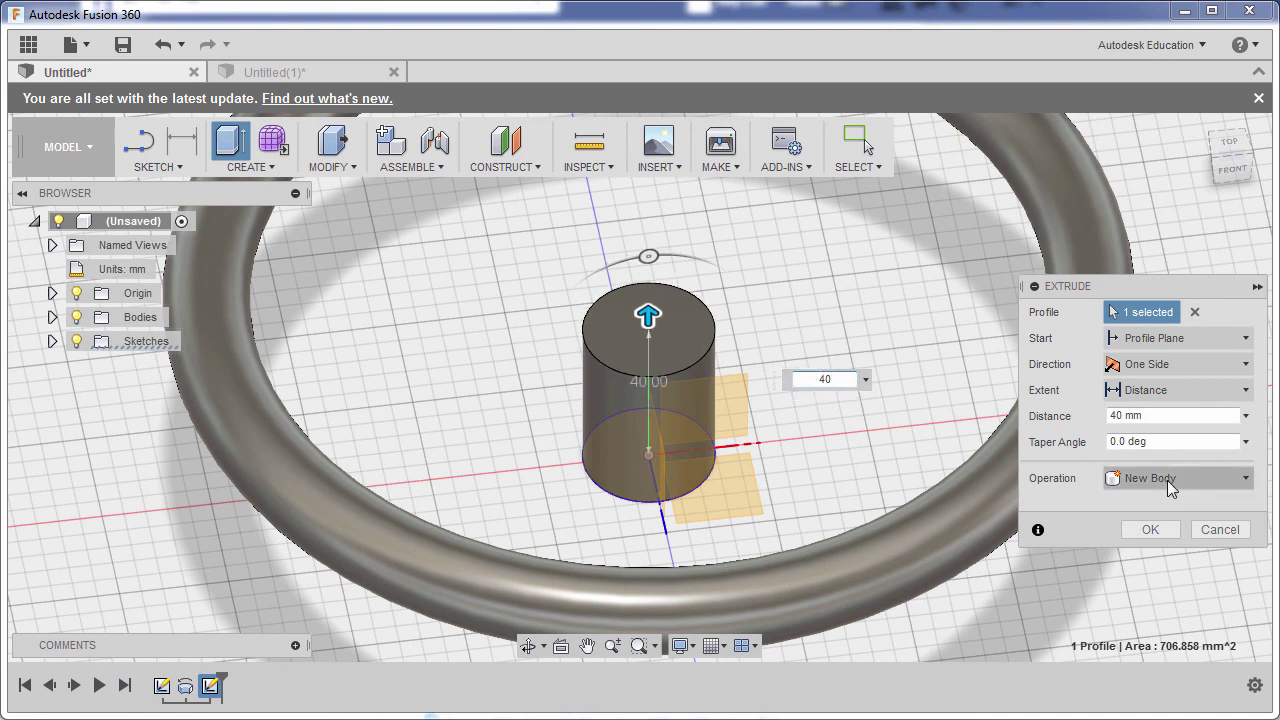
pyautogui.click(1148, 529)
# Step: Fillet the top circular edge of the hub with a 5 mm constant radius
pyautogui.keyDown('shift'); pyautogui.moveTo(894, 334); pyautogui.dragTo(976, 349, button='middle'); pyautogui.keyUp('shift')
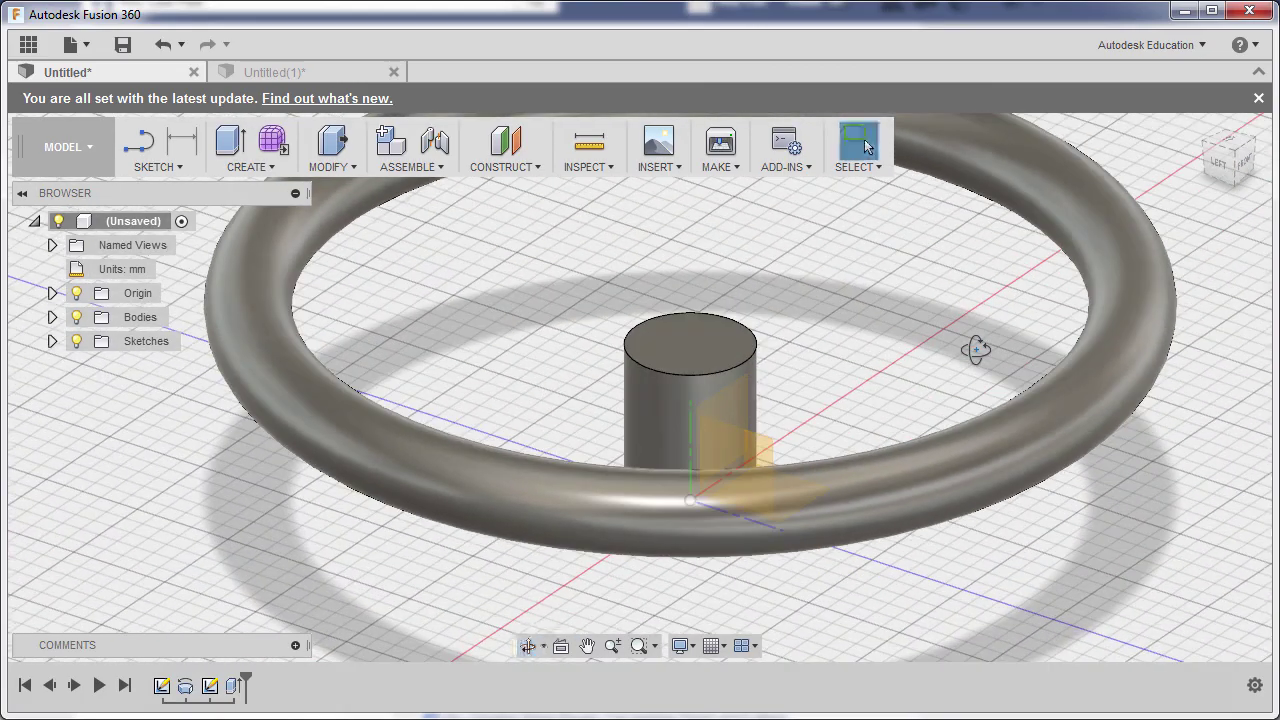
pyautogui.click(741, 366)
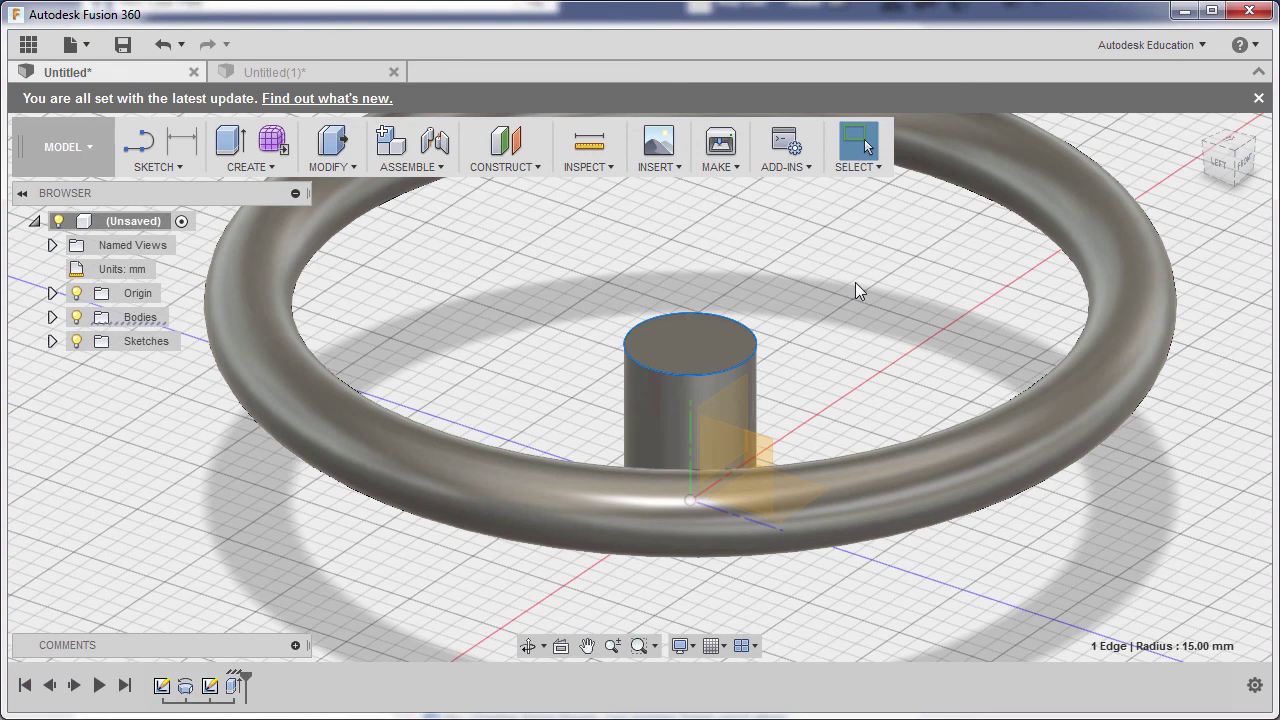
pyautogui.rightClick(855, 282)
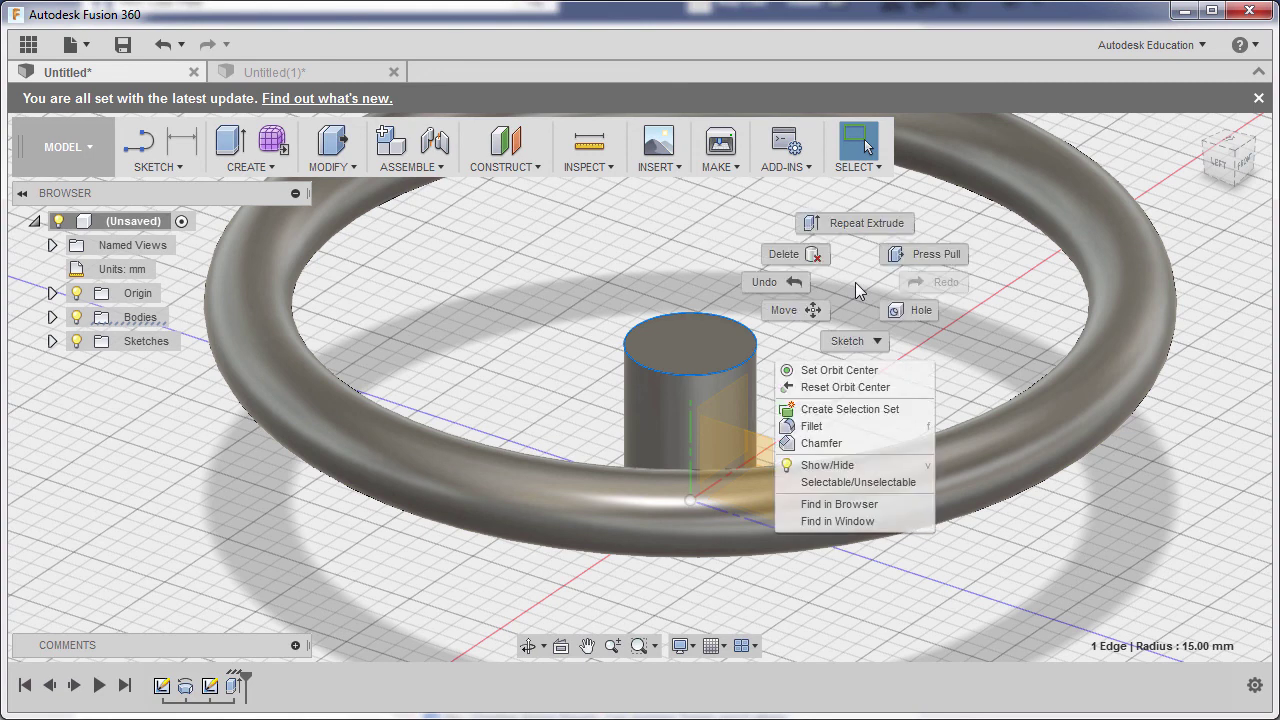
pyautogui.click(828, 427)
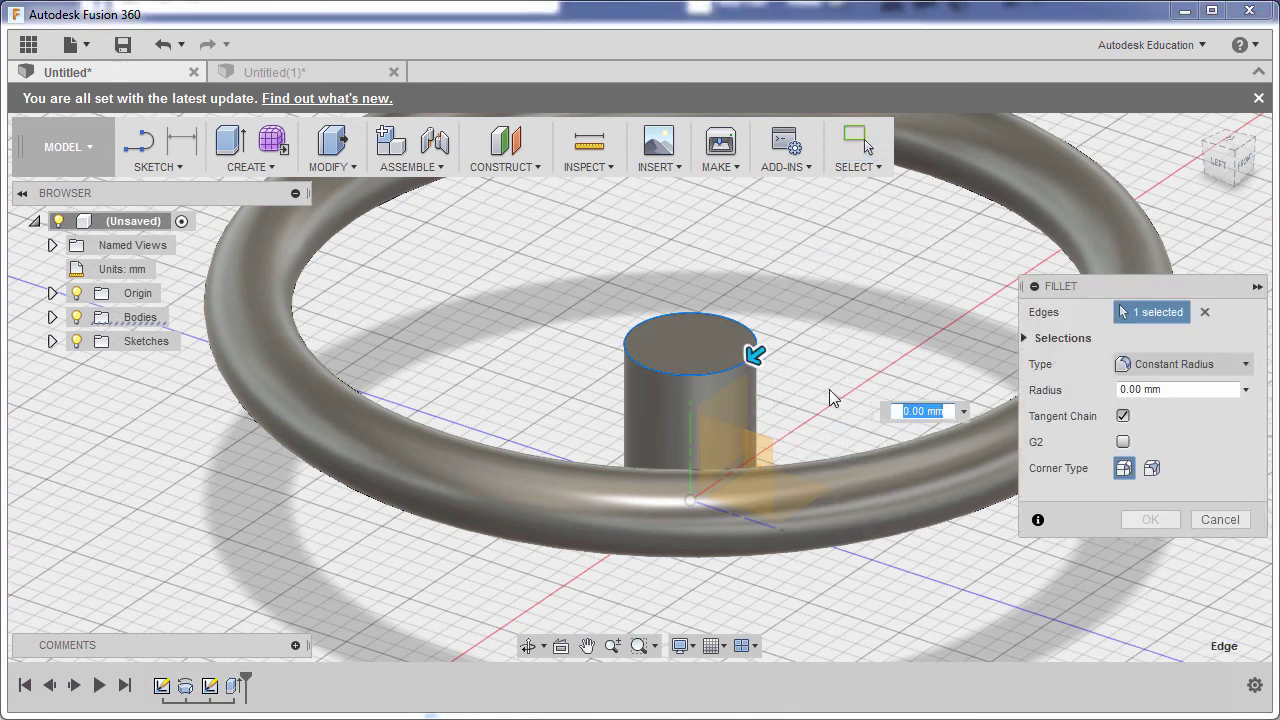
pyautogui.click(1158, 389)
pyautogui.write('5')
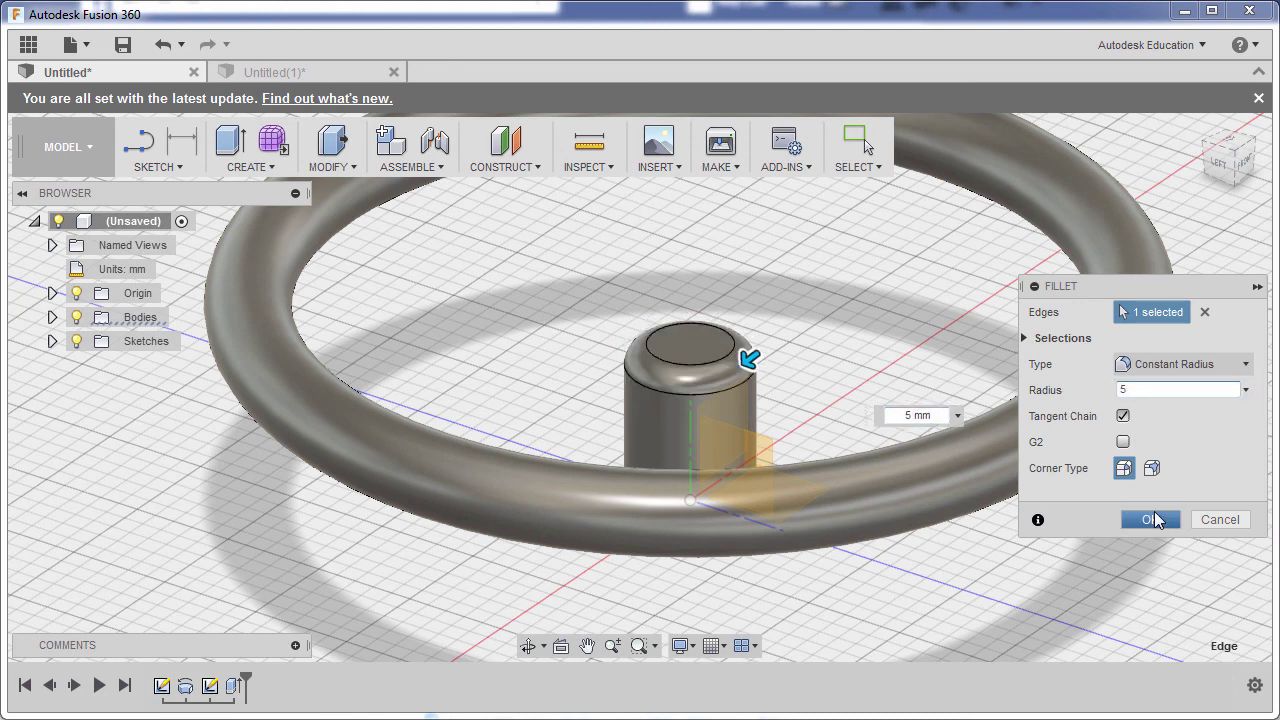
pyautogui.click(1150, 520)
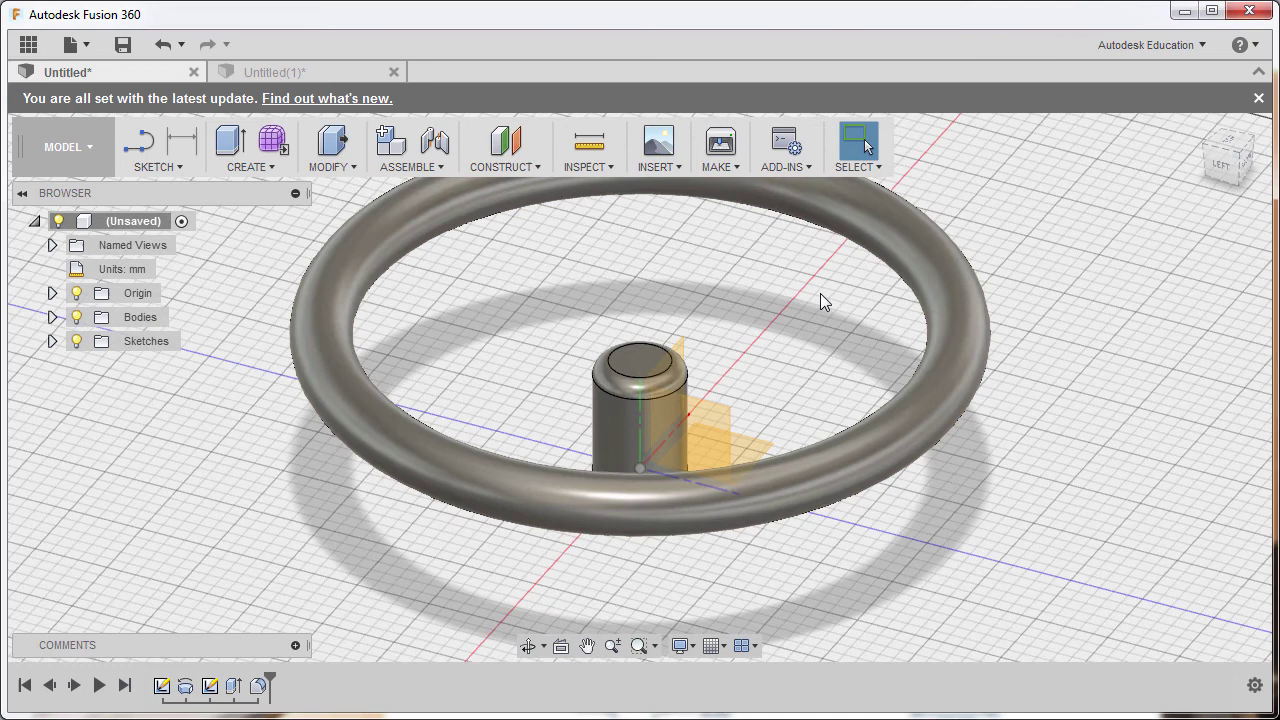
# Step: Start a new sketch on the front origin plane and turn on Slice to section the rim and hub
pyautogui.click(1149, 147)
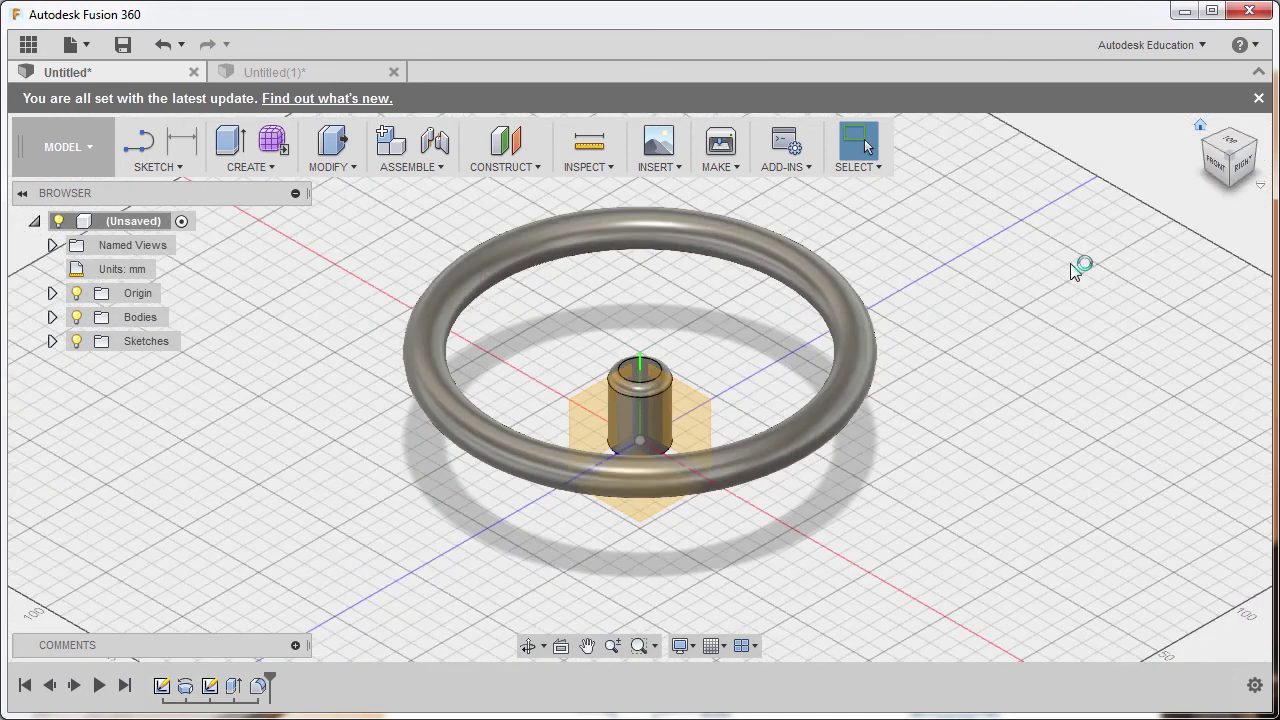
pyautogui.rightClick(692, 417)
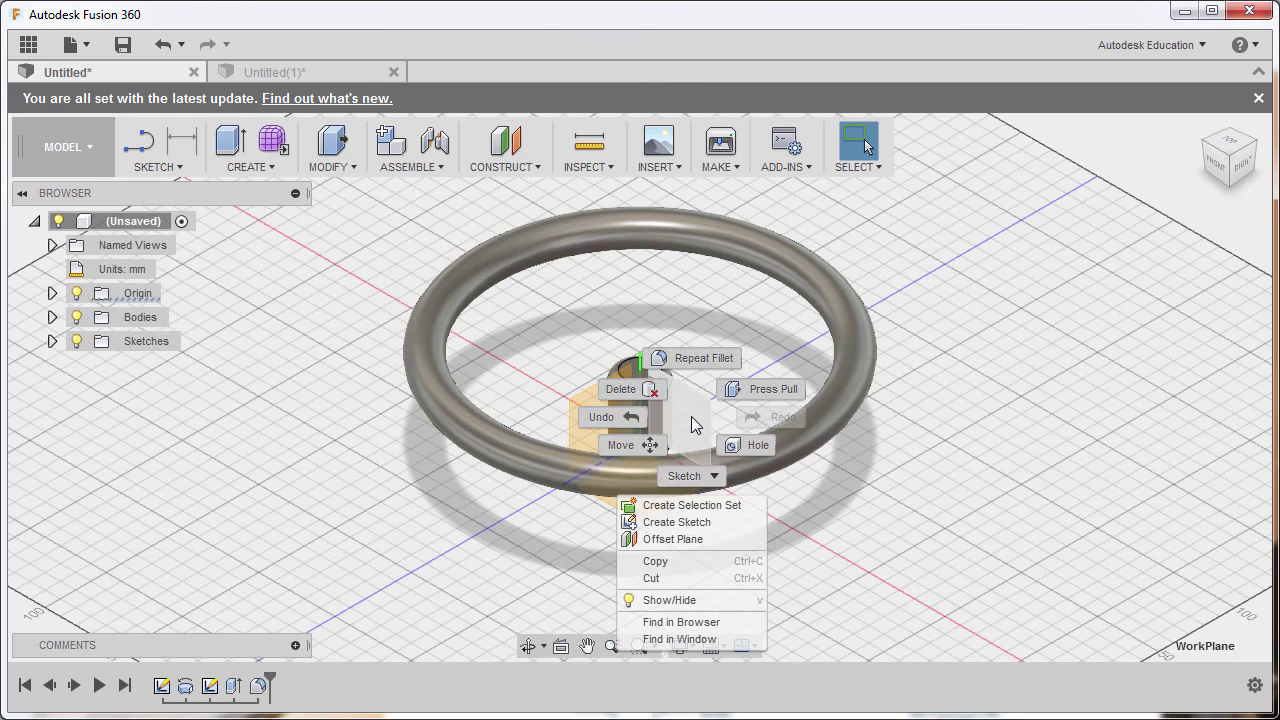
pyautogui.click(676, 522)
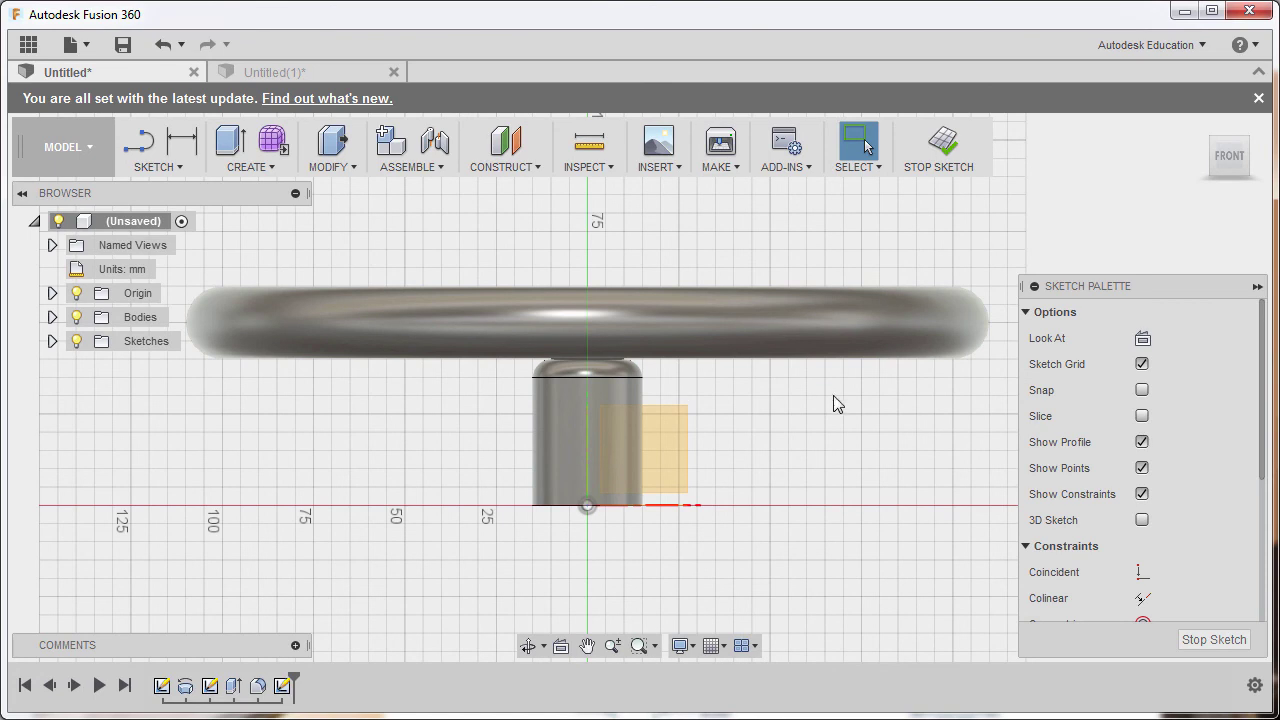
pyautogui.click(1142, 416)
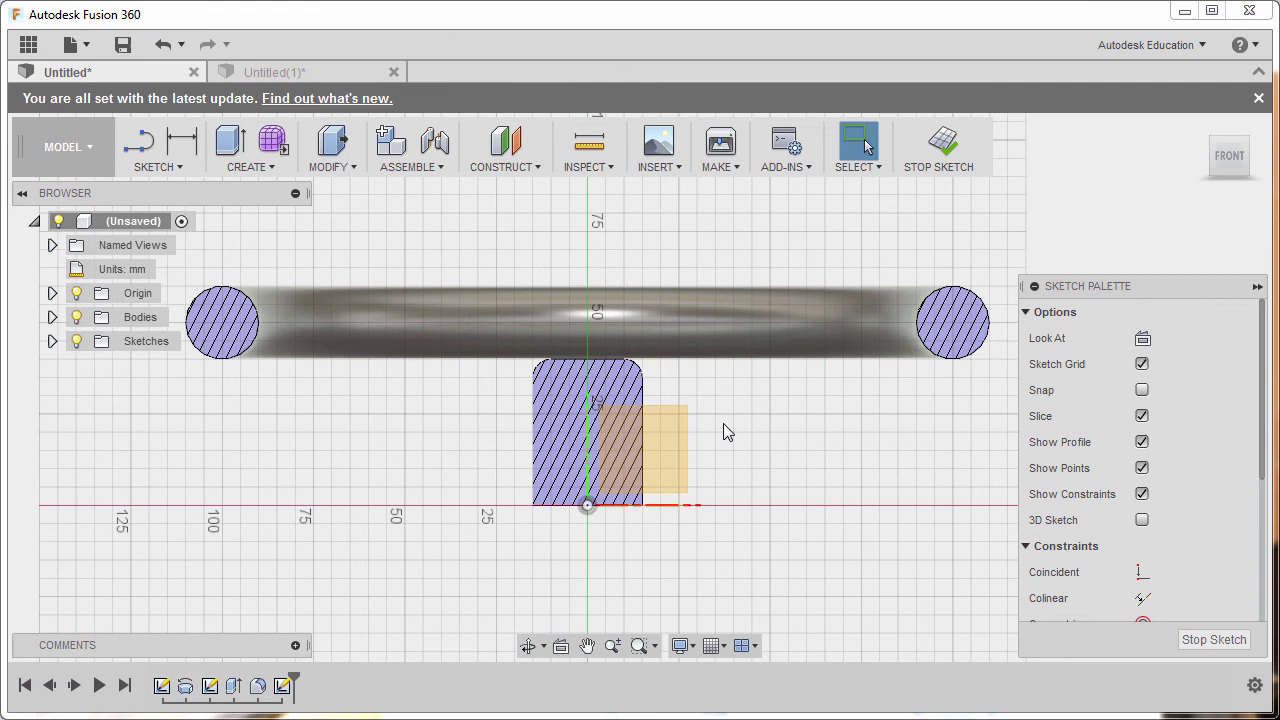
# Step: Draw a spoke path from inside the hub to inside the rim: a horizontal line about 27 mm long, an arc, a slanted line, an arc and a final line
pyautogui.press('l')
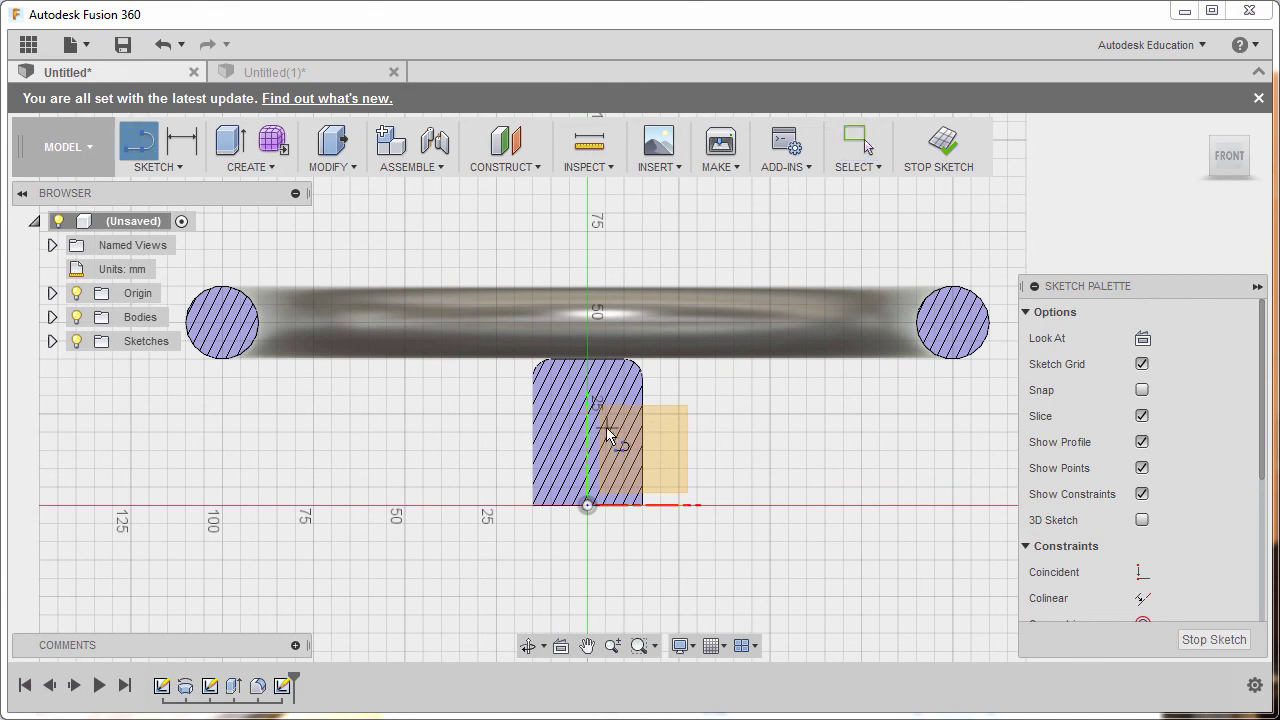
pyautogui.scroll(1, 610, 409)
pyautogui.scroll(-1, 595, 440)
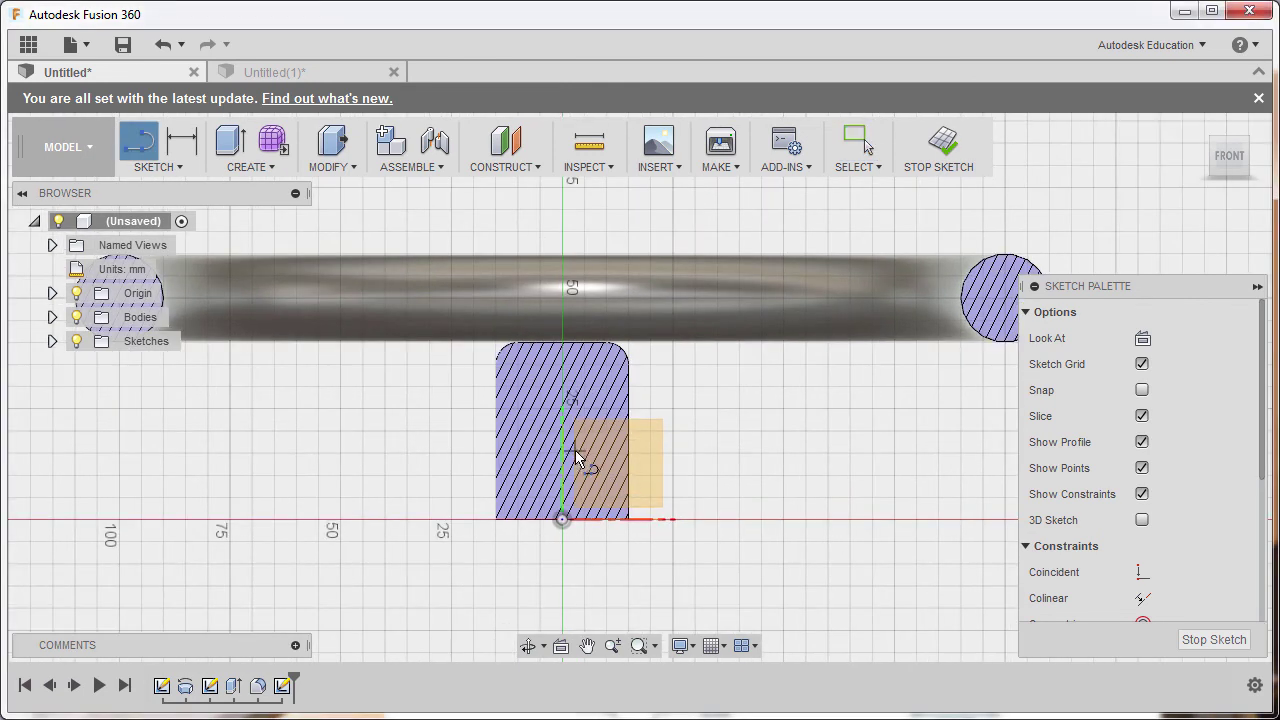
pyautogui.click(573, 444)
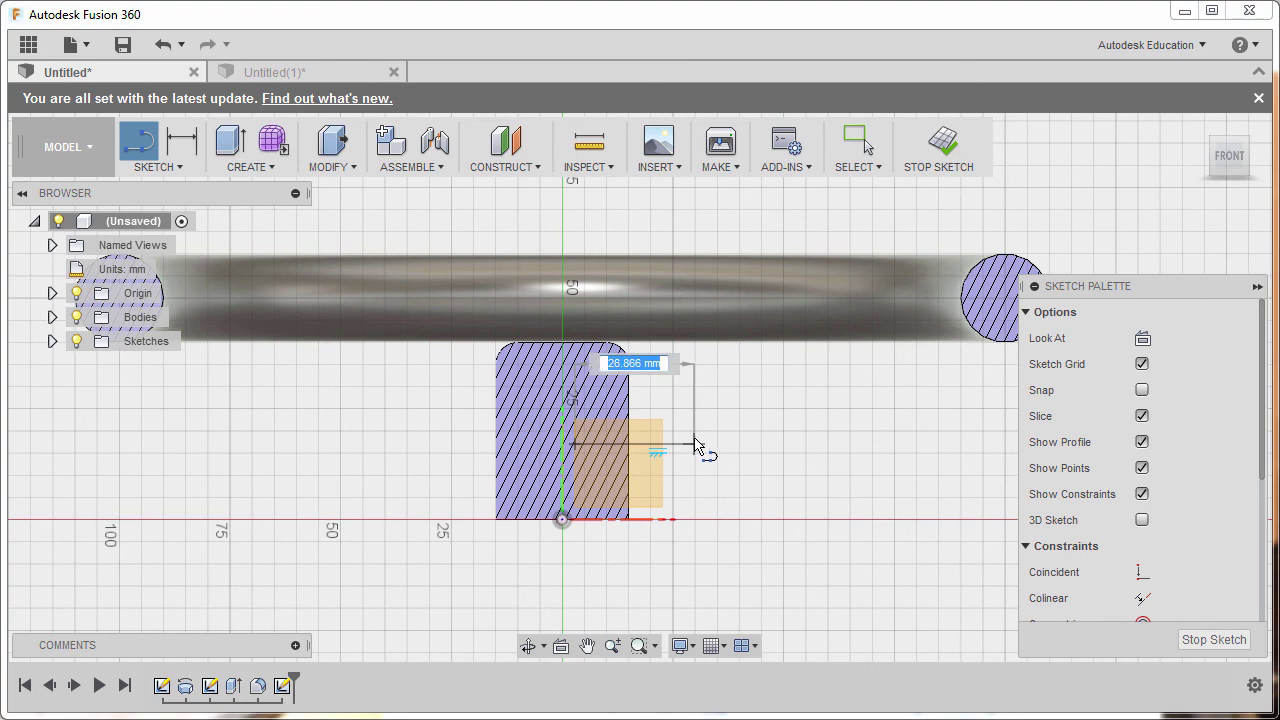
pyautogui.click(690, 444)
pyautogui.moveTo(690, 444); pyautogui.dragTo(737, 415)
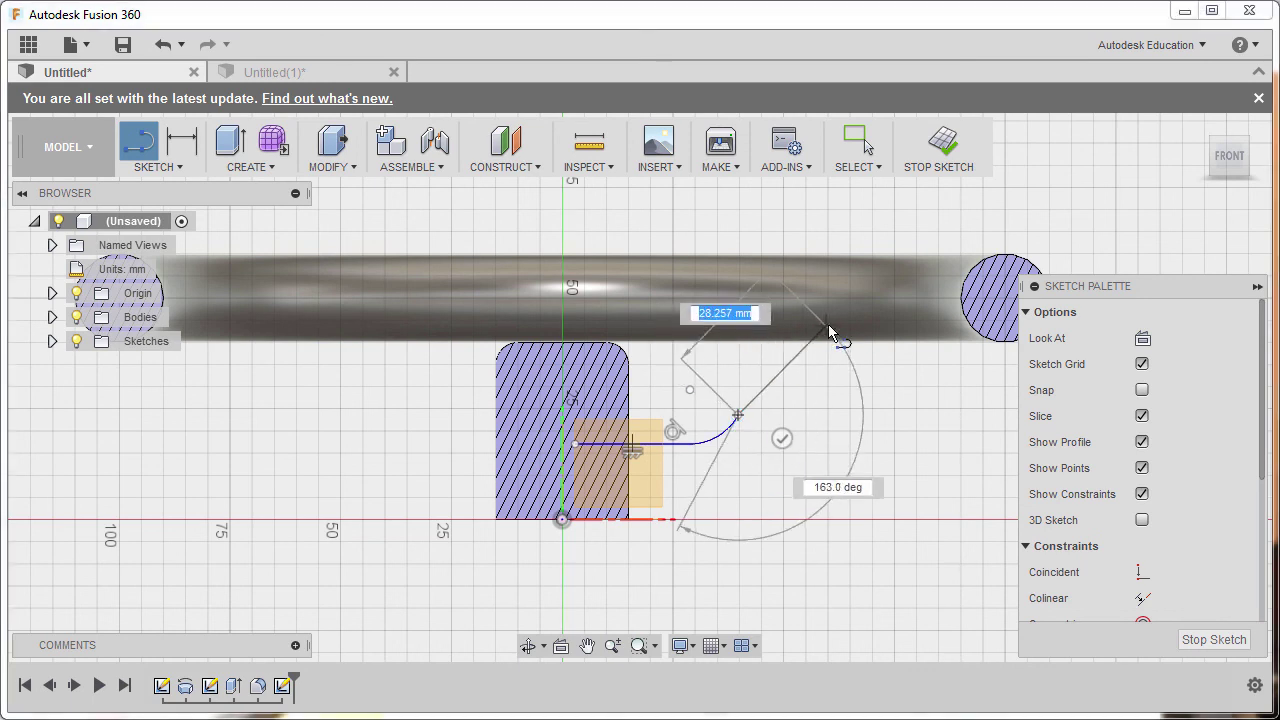
pyautogui.moveTo(833, 330); pyautogui.dragTo(866, 316)
pyautogui.moveTo(997, 305); pyautogui.dragTo(881, 305, button='middle')
pyautogui.click(888, 298)
pyautogui.moveTo(855, 368); pyautogui.dragTo(890, 385, button='middle')
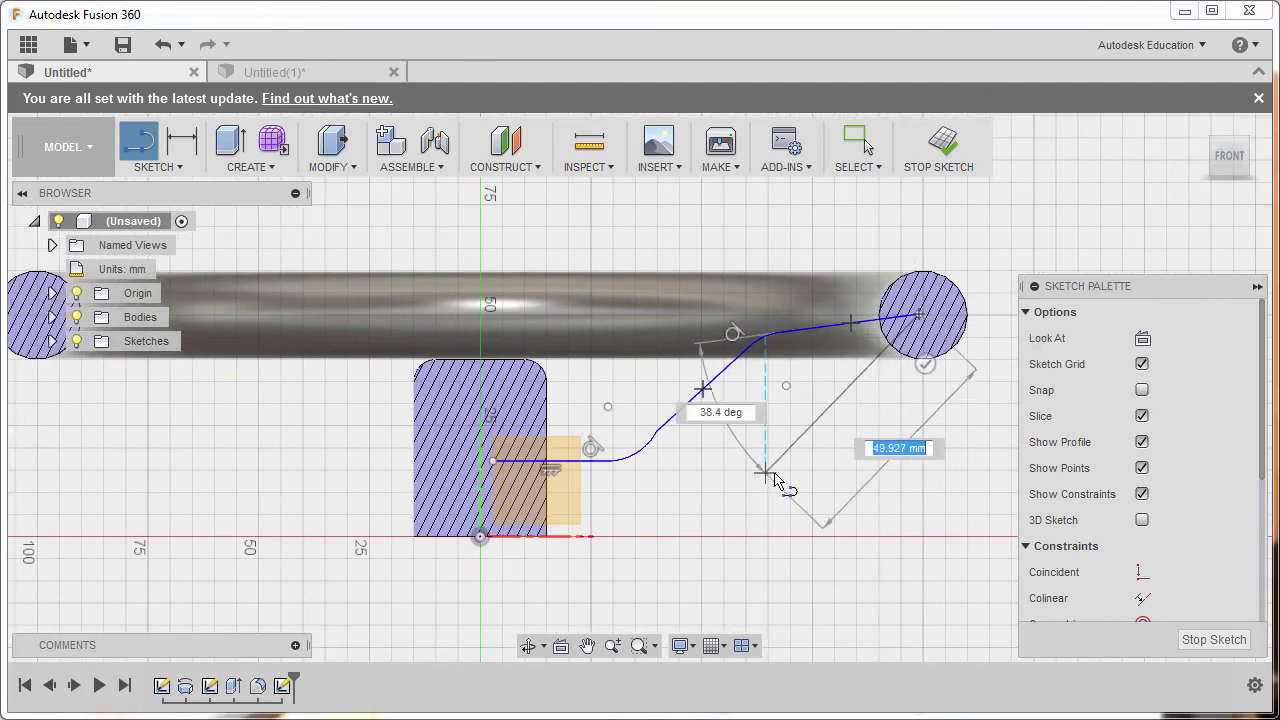
pyautogui.press('Escape')
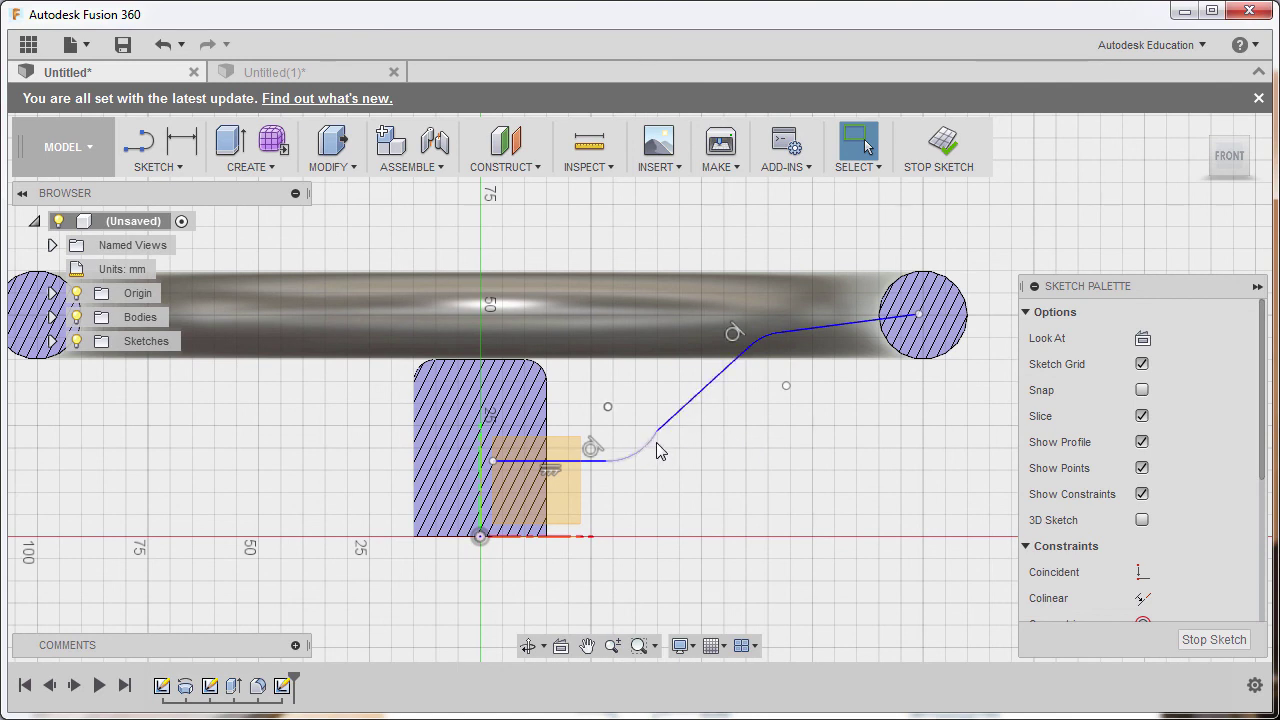
# Step: Add tangent constraints between the slanted line and lower arc, and between the final line and upper arc
pyautogui.scroll(-5, 1142, 497)
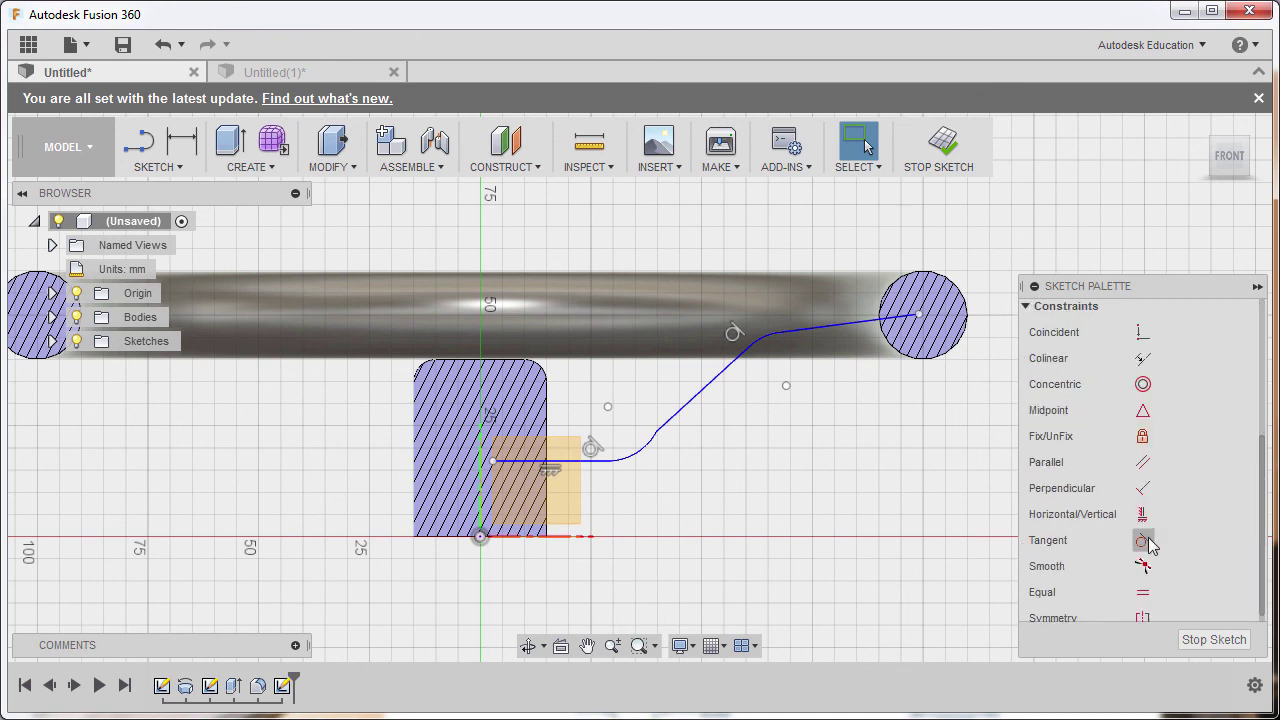
pyautogui.click(1143, 541)
pyautogui.click(678, 412)
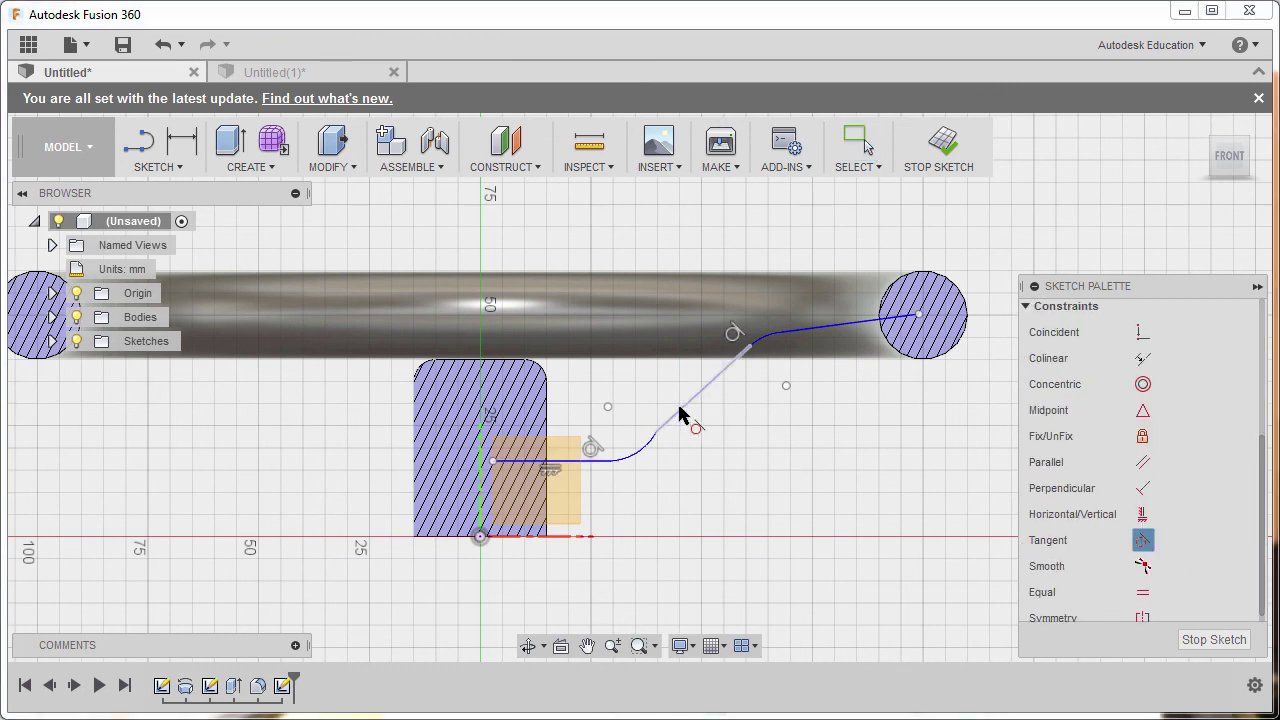
pyautogui.click(648, 458)
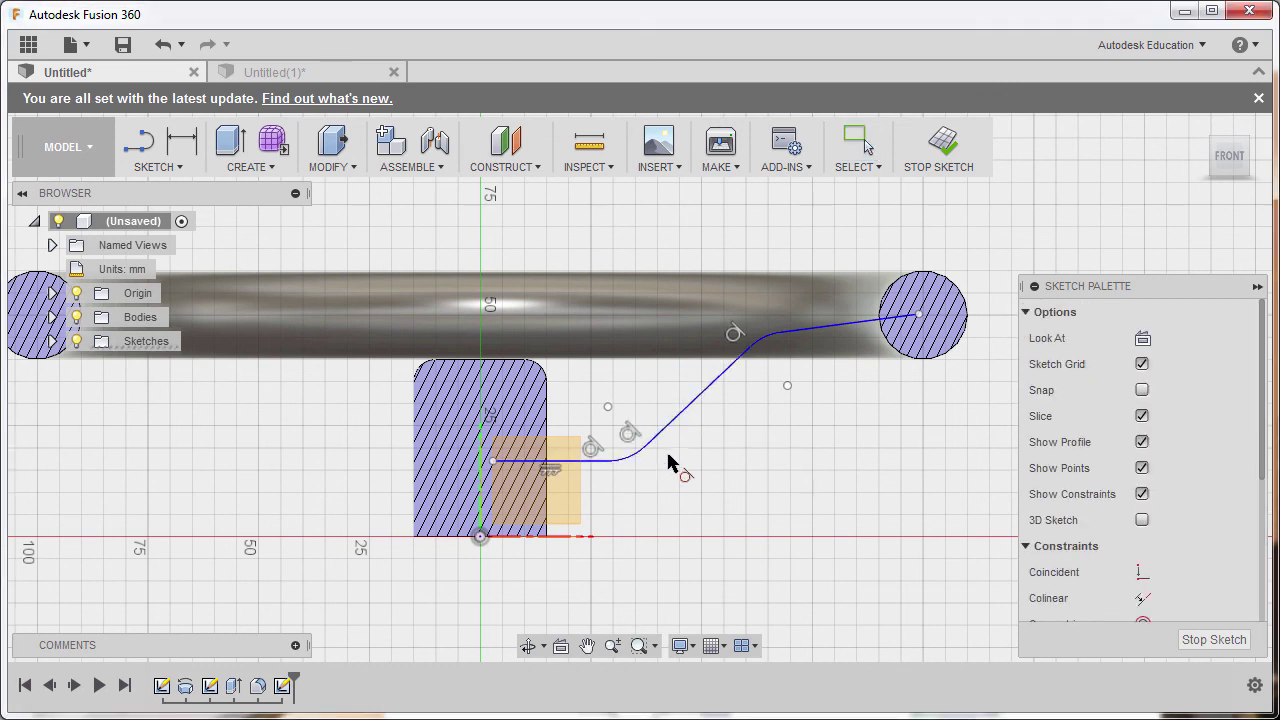
pyautogui.click(843, 330)
pyautogui.click(768, 336)
pyautogui.press('Escape')
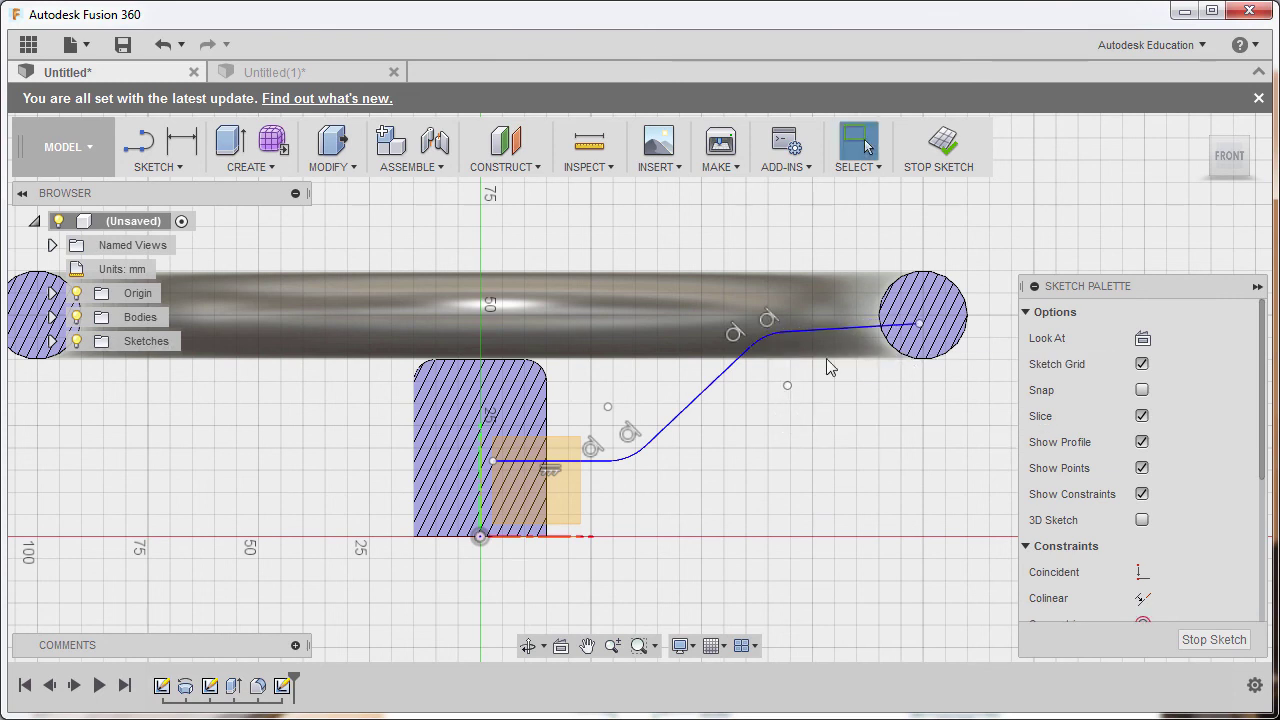
# Step: Constrain the spoke path's final line, ending inside the rim section, to be horizontal
pyautogui.click(838, 329)
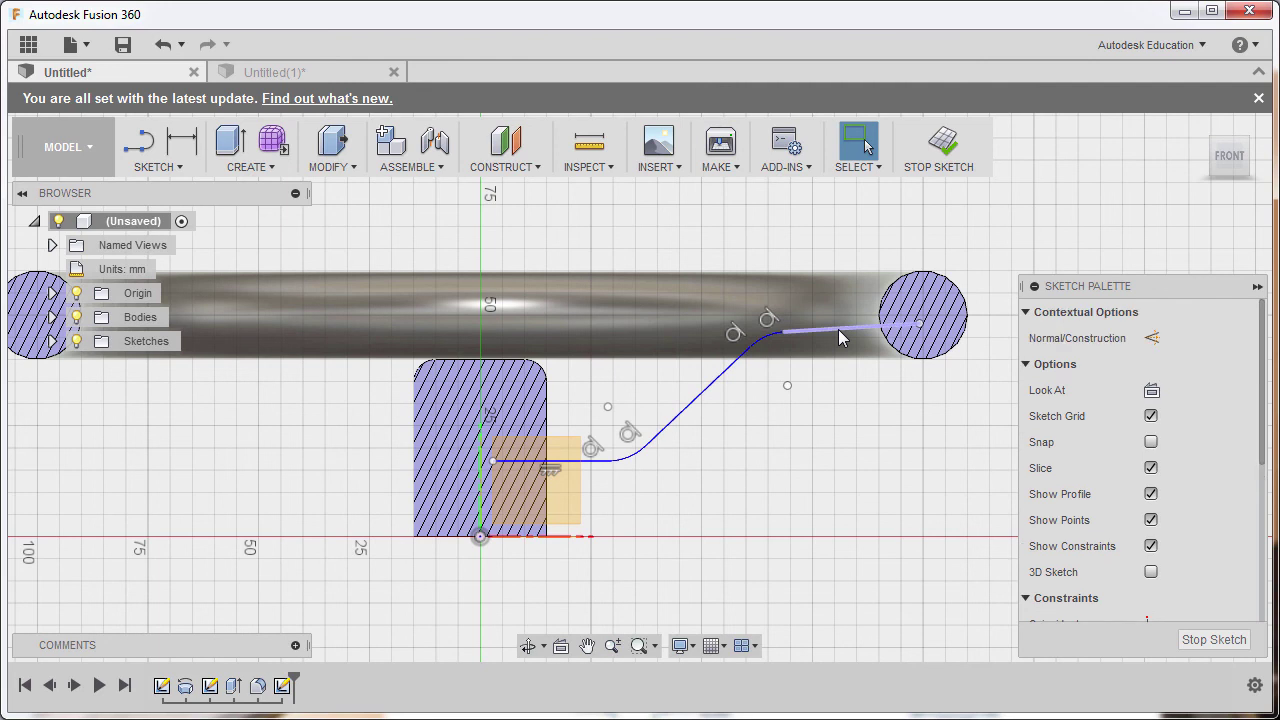
pyautogui.rightClick(838, 329)
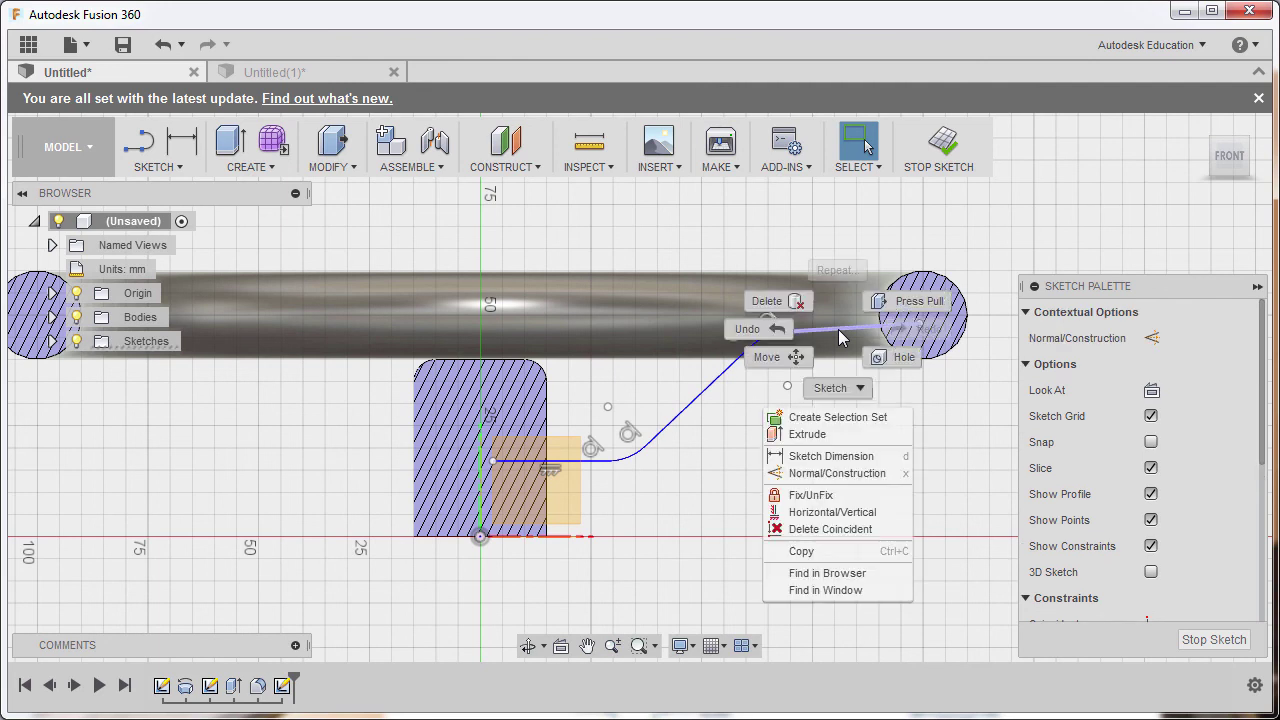
pyautogui.click(813, 514)
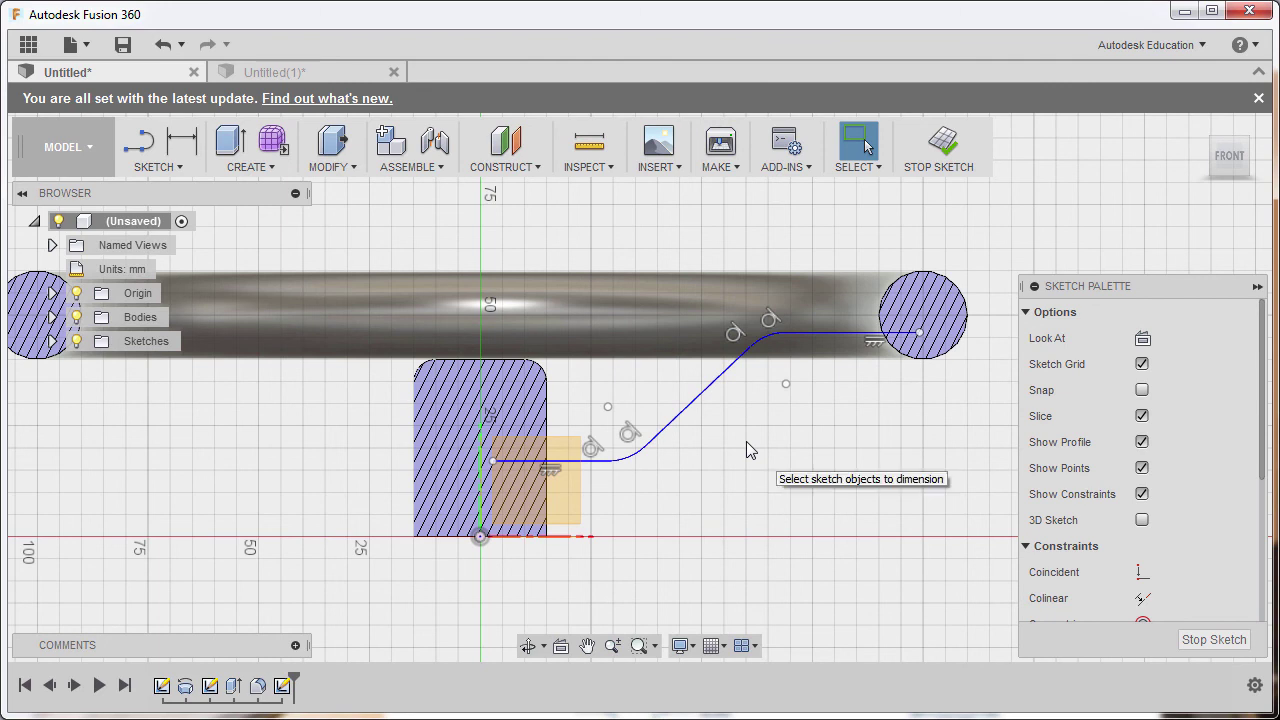
# Step: Dimension the radius of the spoke path's upper arc to 17.5 mm
pyautogui.press('d')
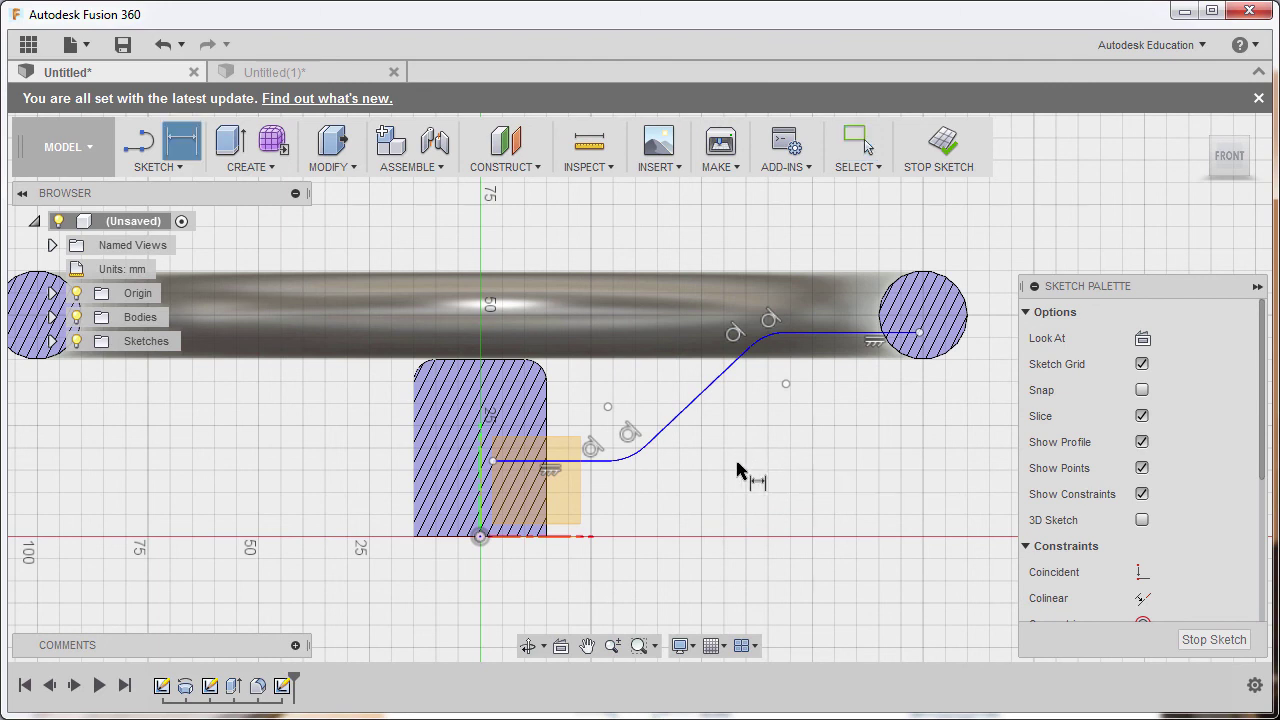
pyautogui.click(776, 337)
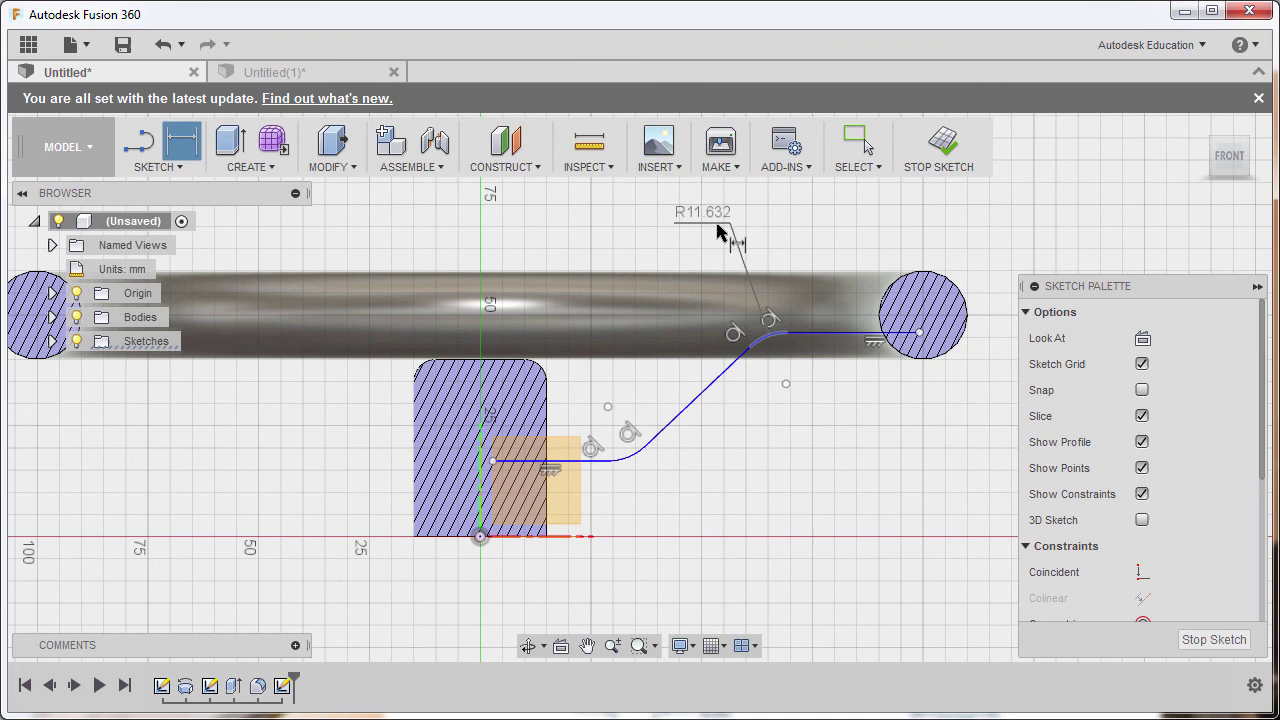
pyautogui.click(686, 235)
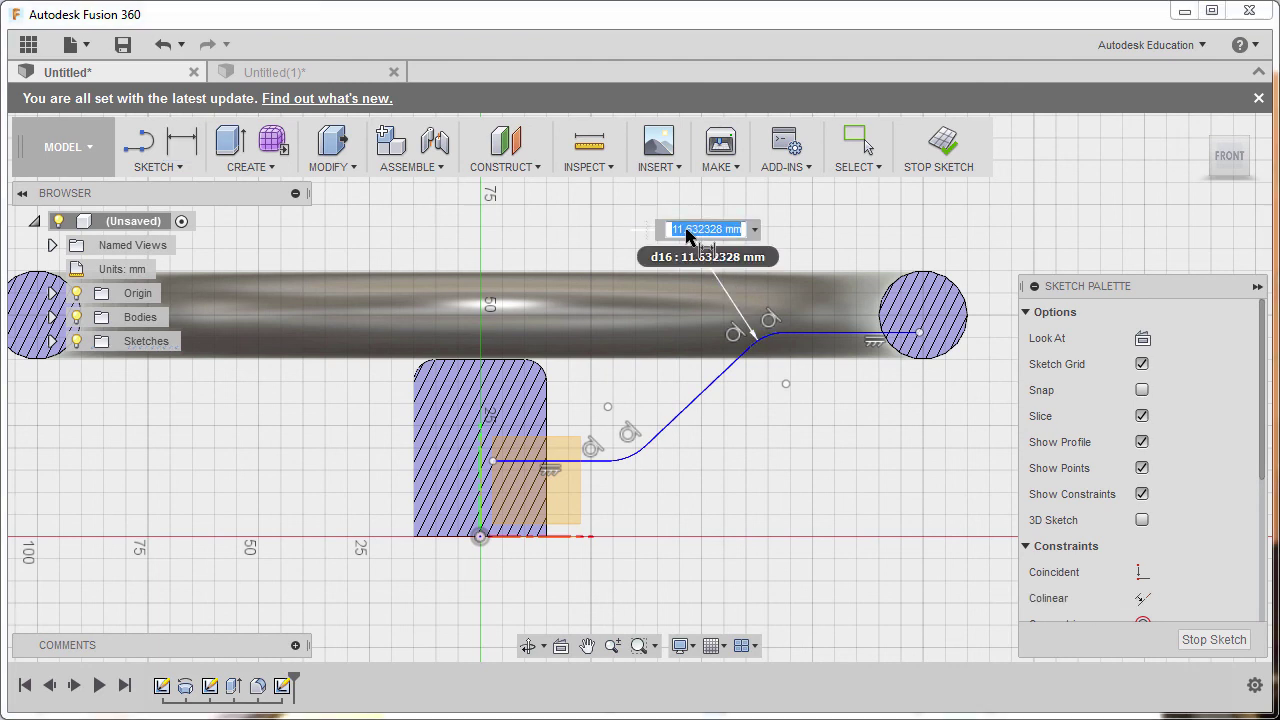
pyautogui.write('17.5')
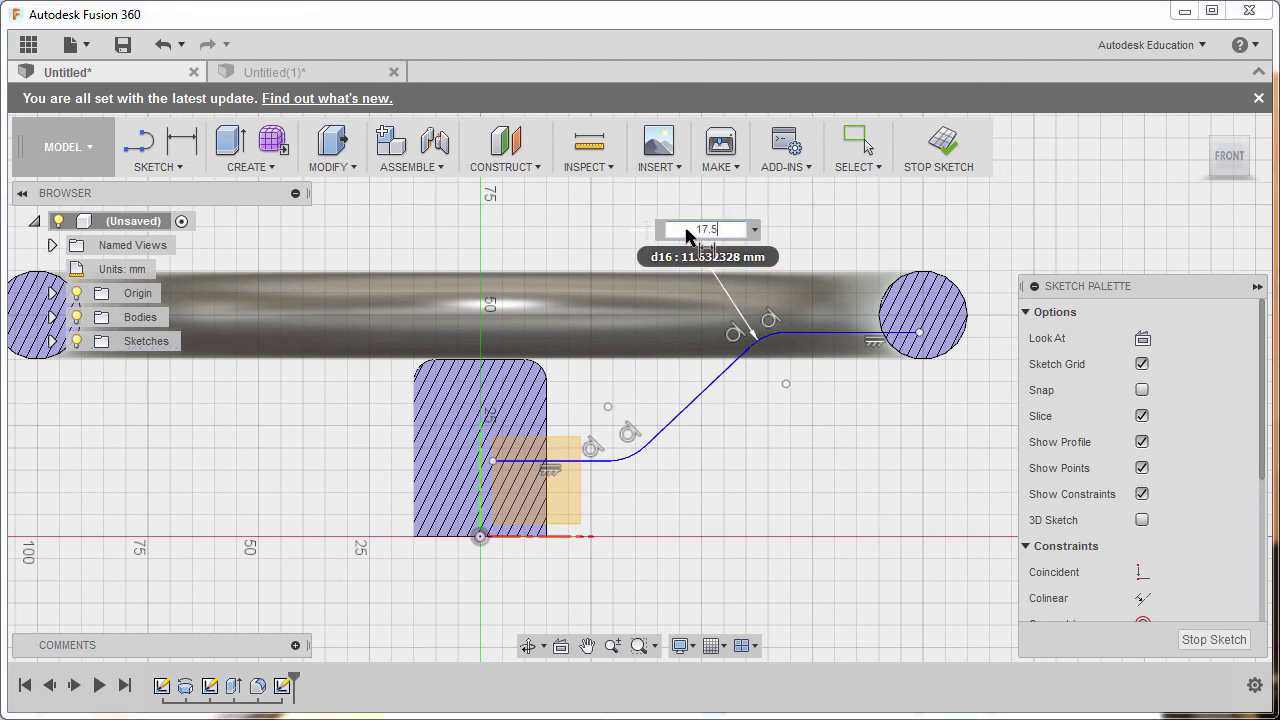
pyautogui.press('Return')
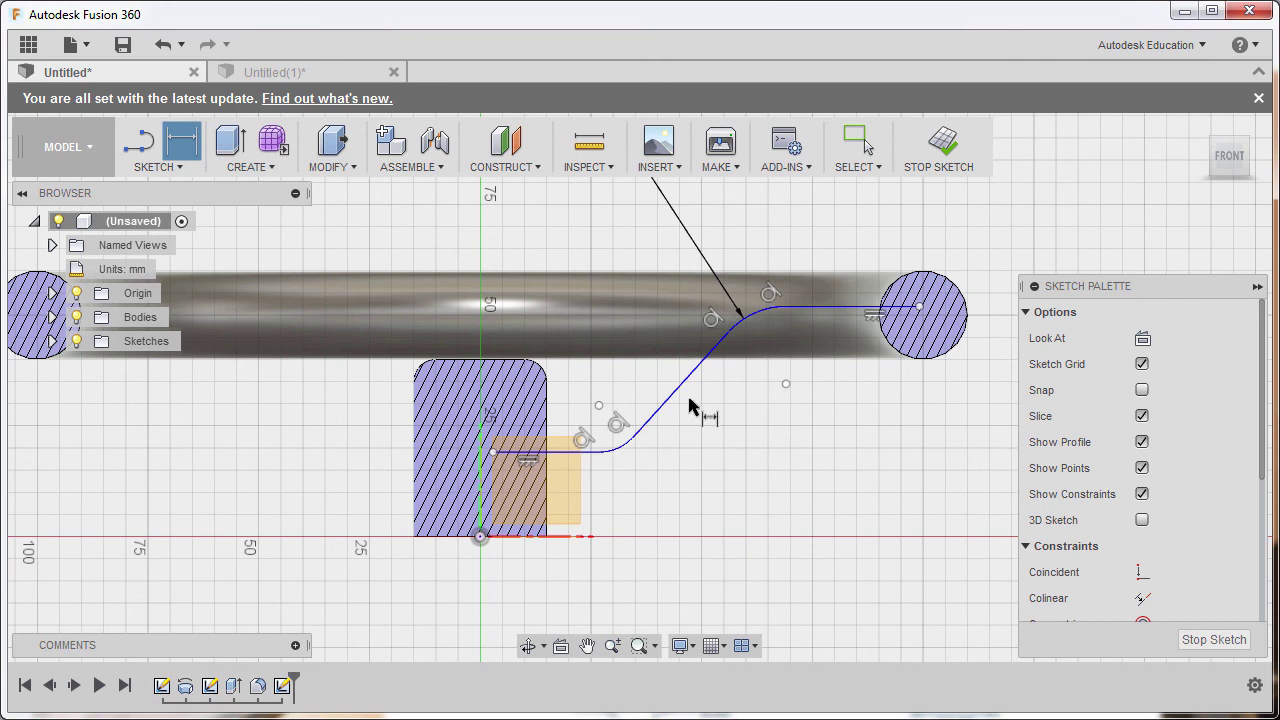
pyautogui.press('Escape')
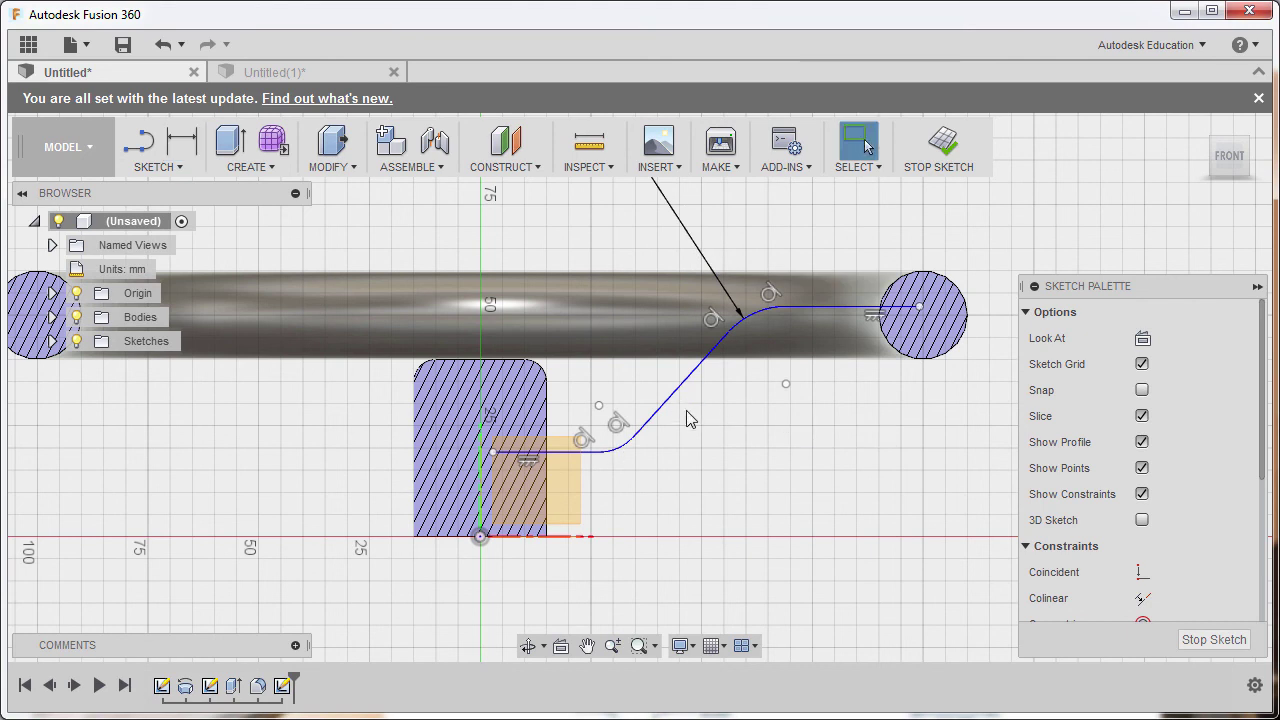
# Step: Apply an Equal constraint between the spoke path's upper and lower arcs
pyautogui.click(764, 318)
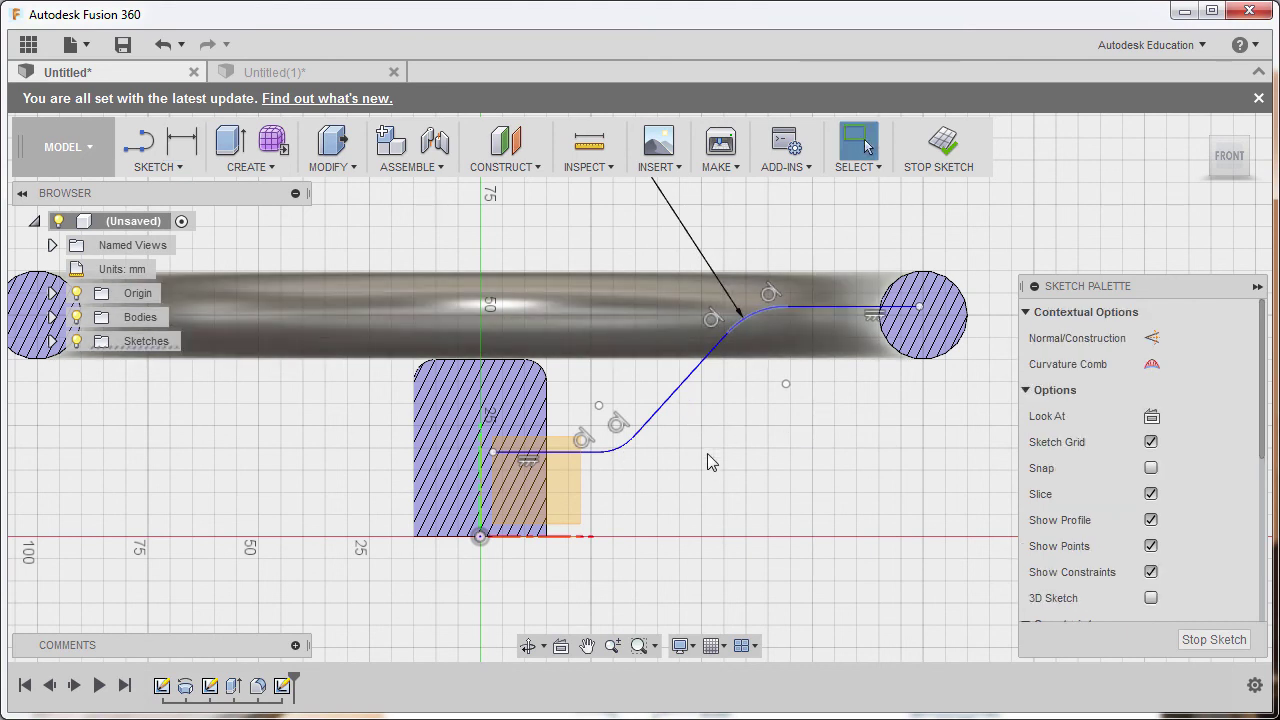
pyautogui.rightClick(762, 394)
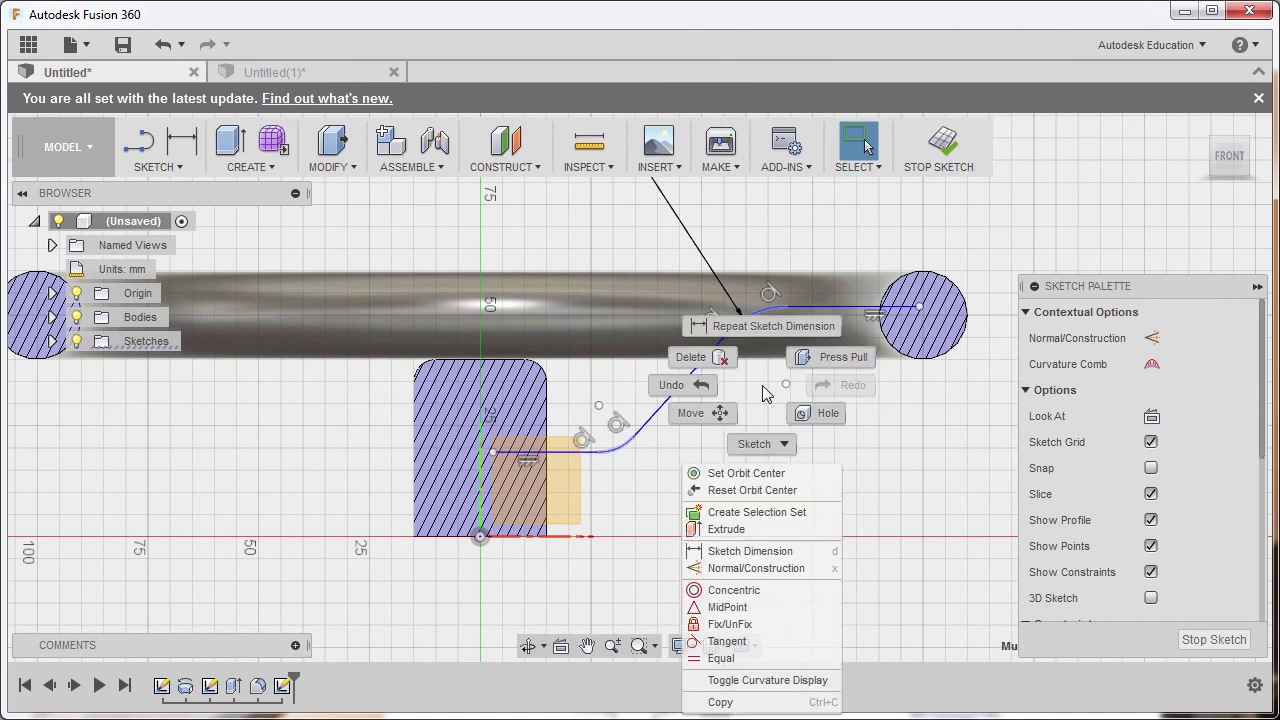
pyautogui.click(738, 658)
pyautogui.moveTo(731, 457); pyautogui.dragTo(735, 466, button='middle')
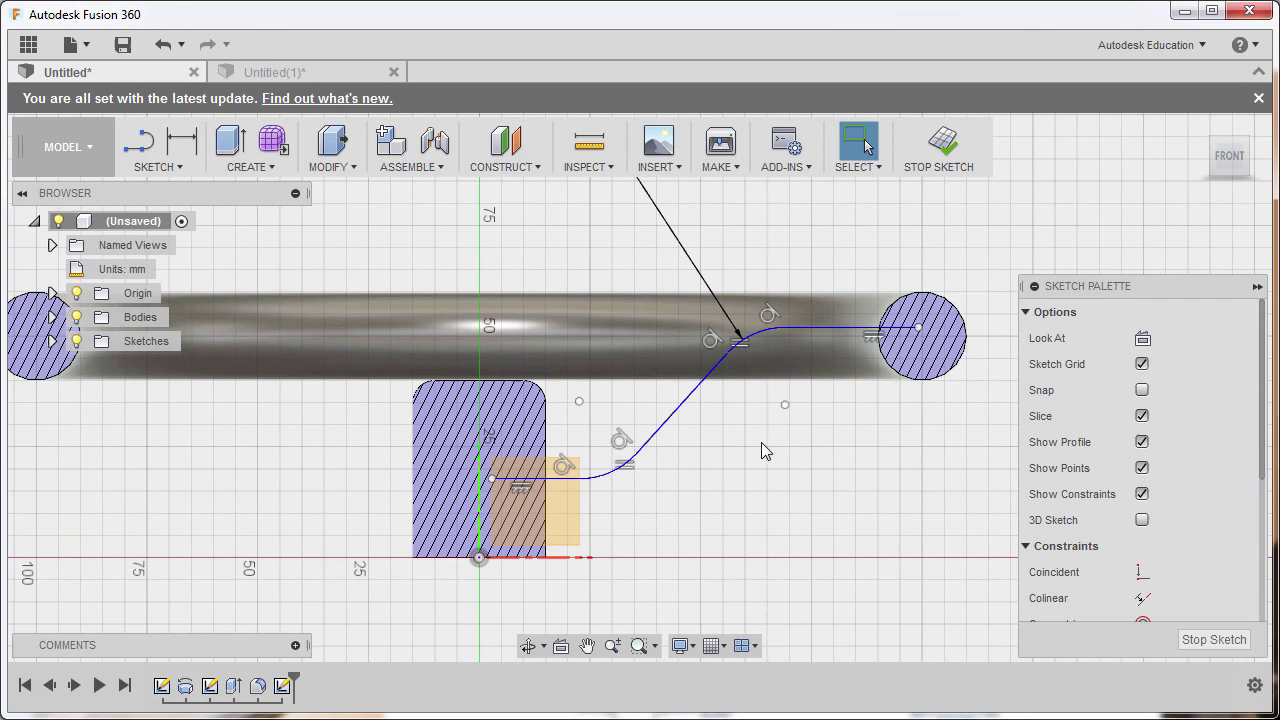
# Step: Align the spoke path's start point inside the hub vertically with the origin using a Horizontal/Vertical constraint
pyautogui.scroll(-3, 1060, 441)
pyautogui.scroll(-3, 1142, 448)
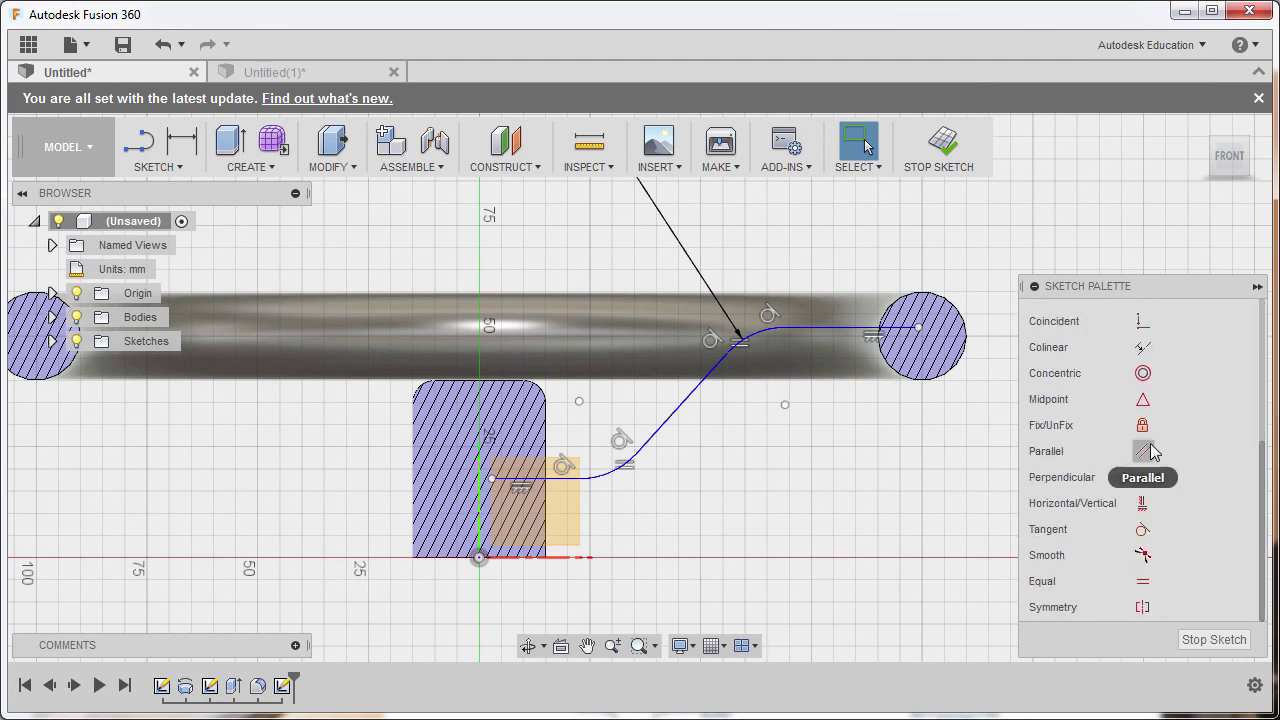
pyautogui.click(1143, 504)
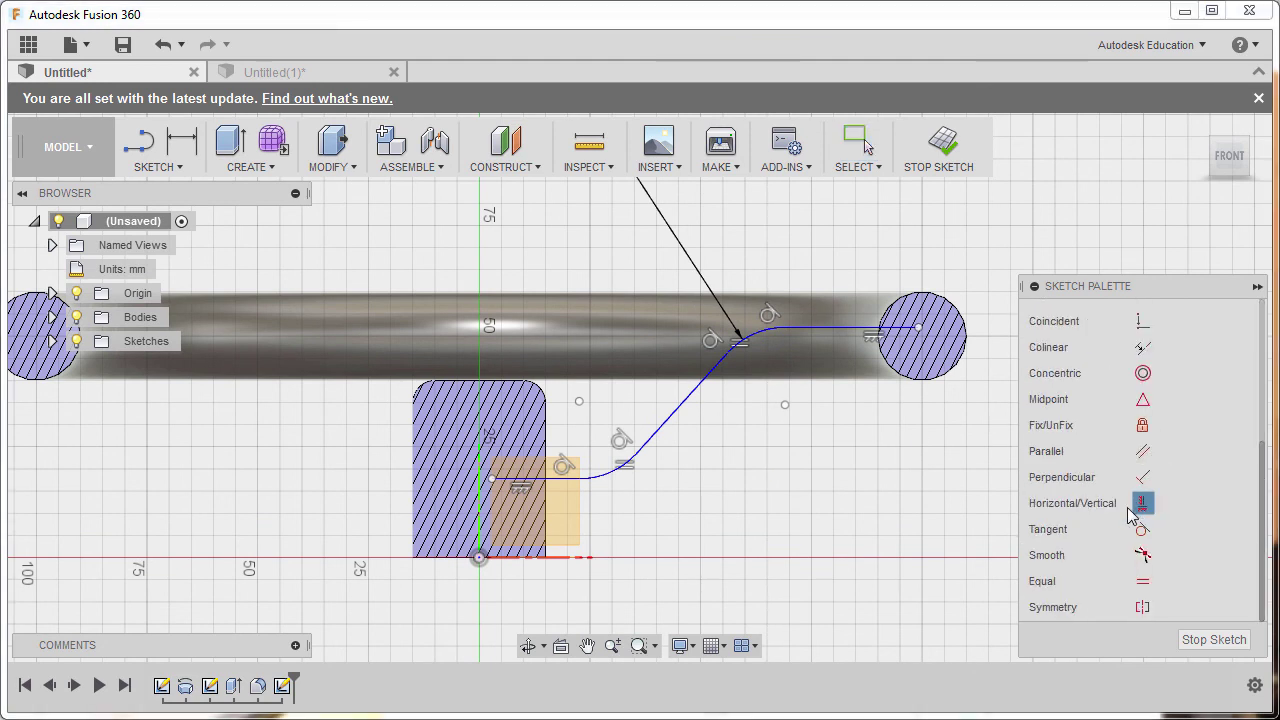
pyautogui.click(494, 479)
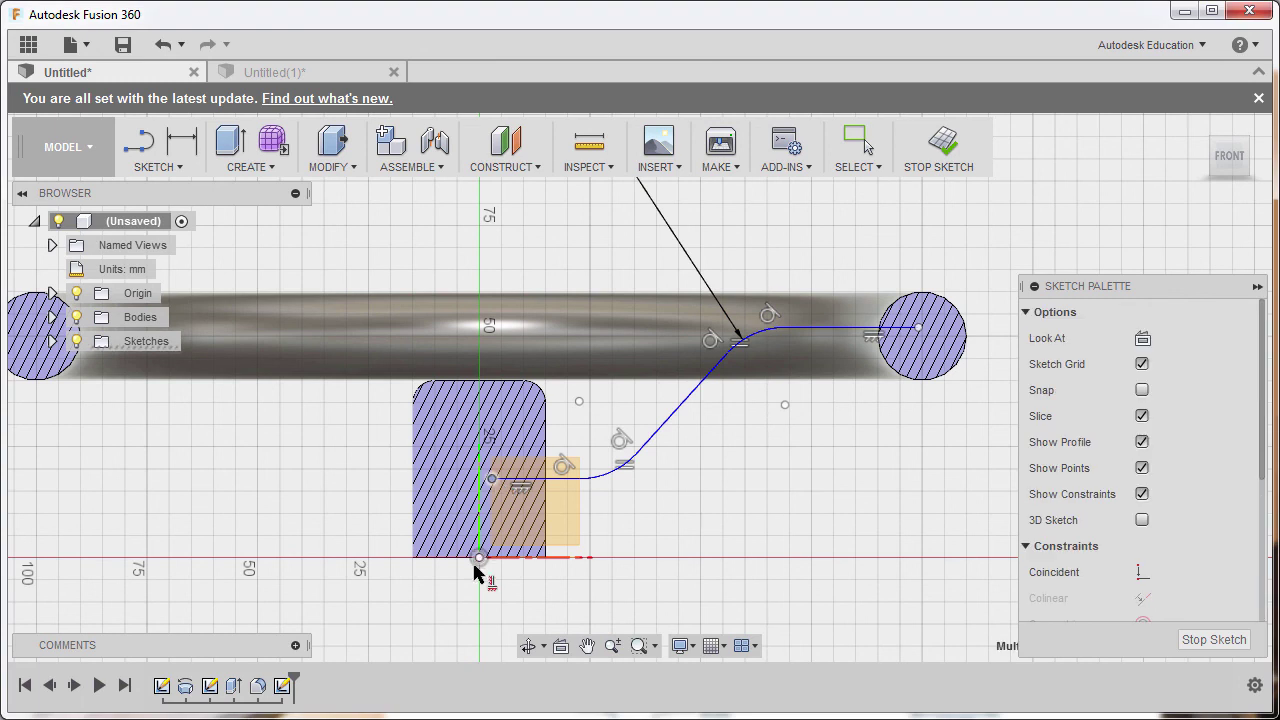
pyautogui.click(480, 557)
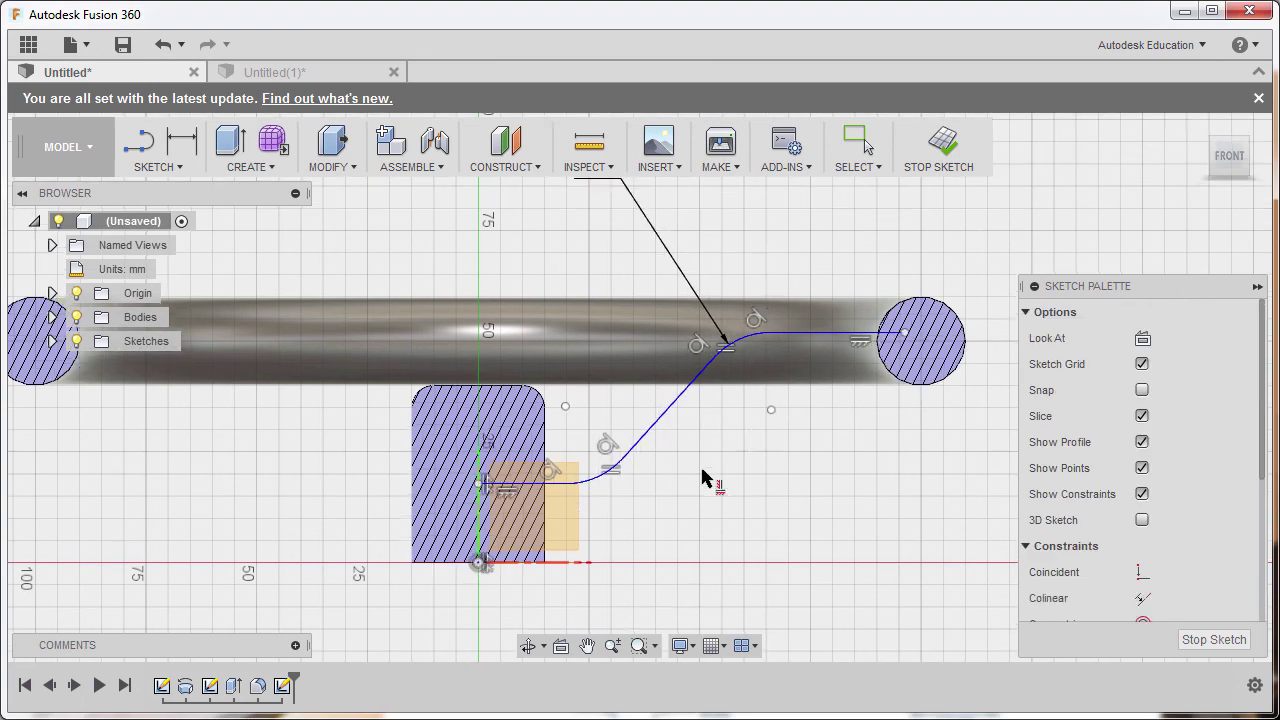
pyautogui.click(554, 482)
pyautogui.moveTo(554, 482); pyautogui.dragTo(559, 420, button='middle')
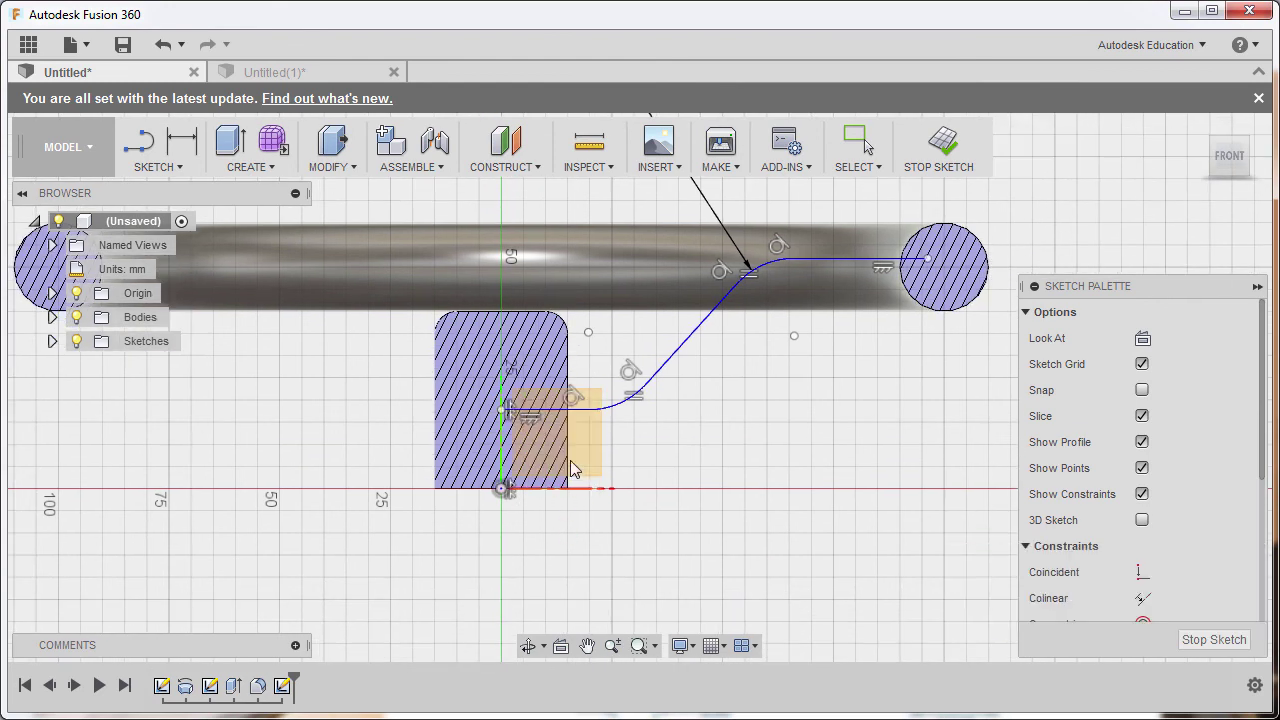
pyautogui.press('Escape')
pyautogui.moveTo(607, 410)
pyautogui.mouseDown()
pyautogui.moveTo(645, 412)
pyautogui.moveTo(618, 451)
pyautogui.mouseUp()
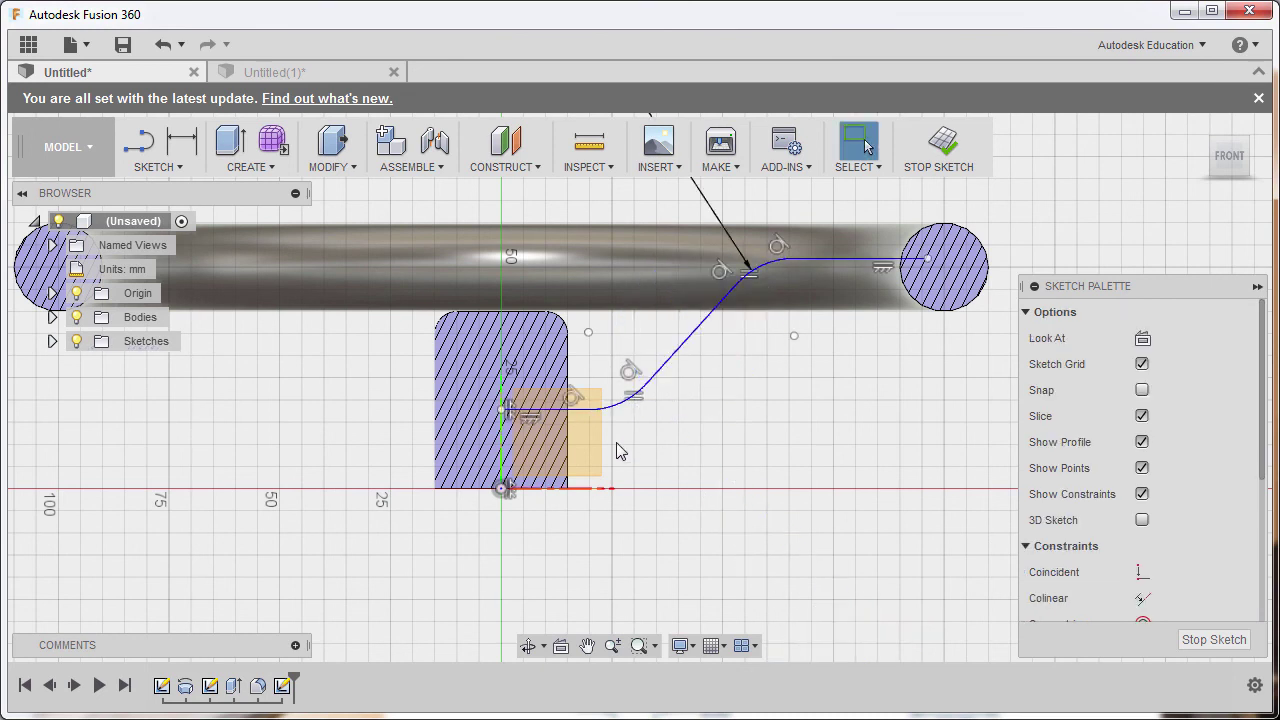
# Step: Dimension the spoke path's lower horizontal line to 35 mm
pyautogui.press('d')
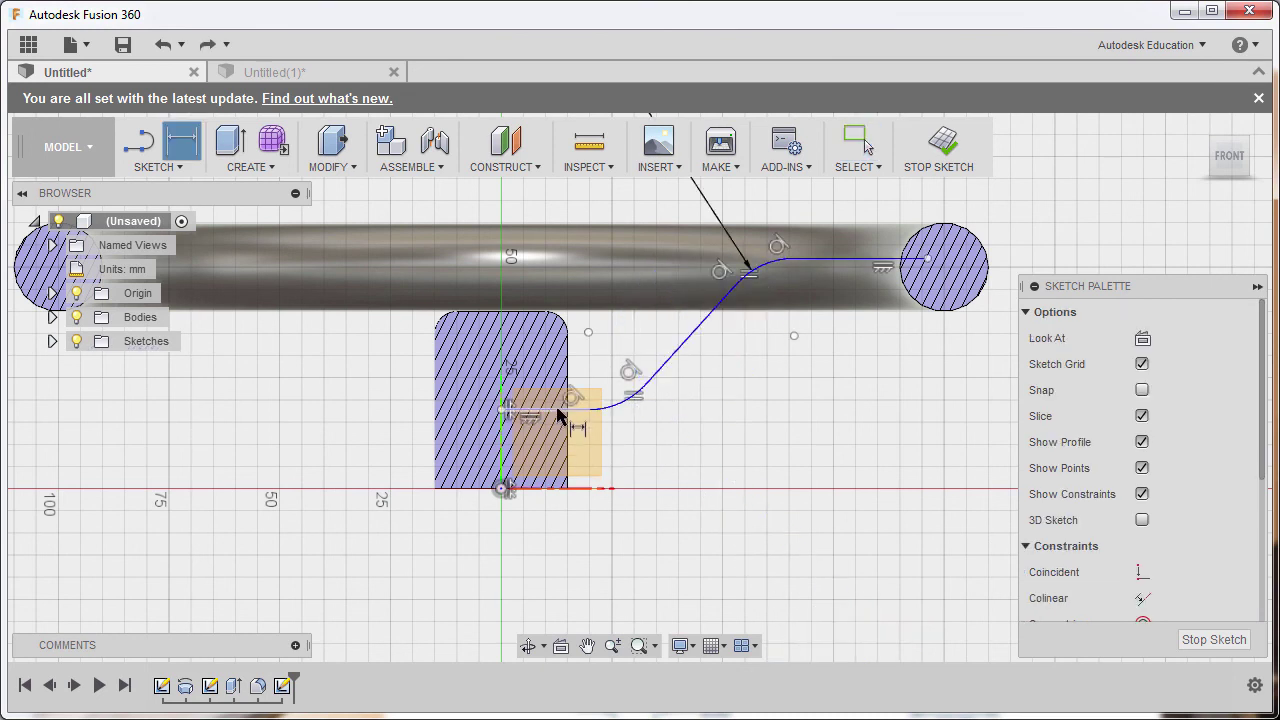
pyautogui.click(562, 410)
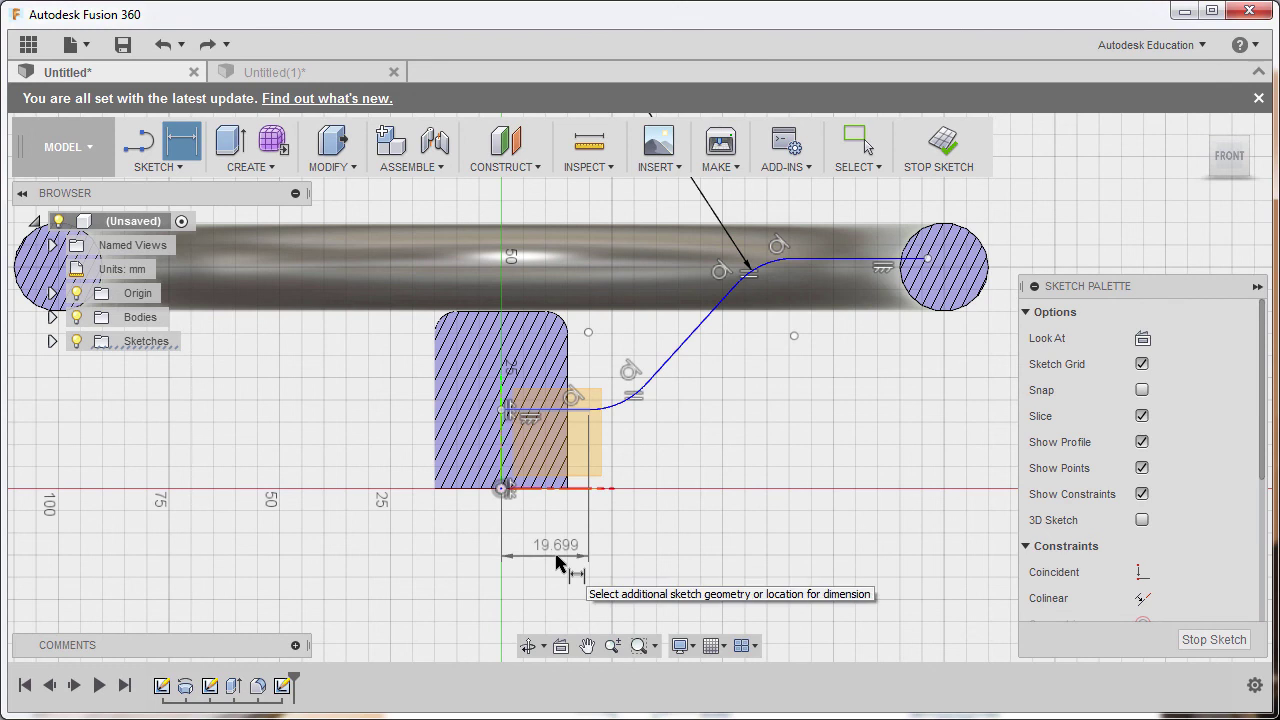
pyautogui.click(557, 563)
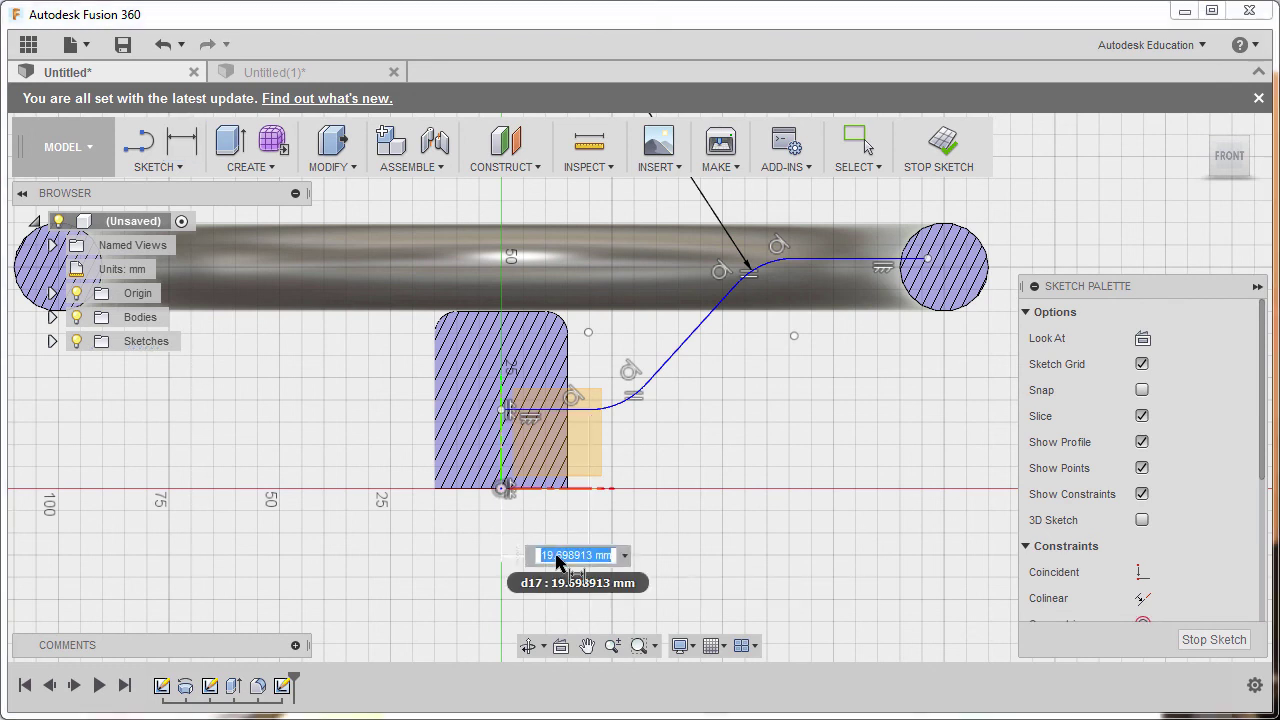
pyautogui.write('35')
pyautogui.press('Return')
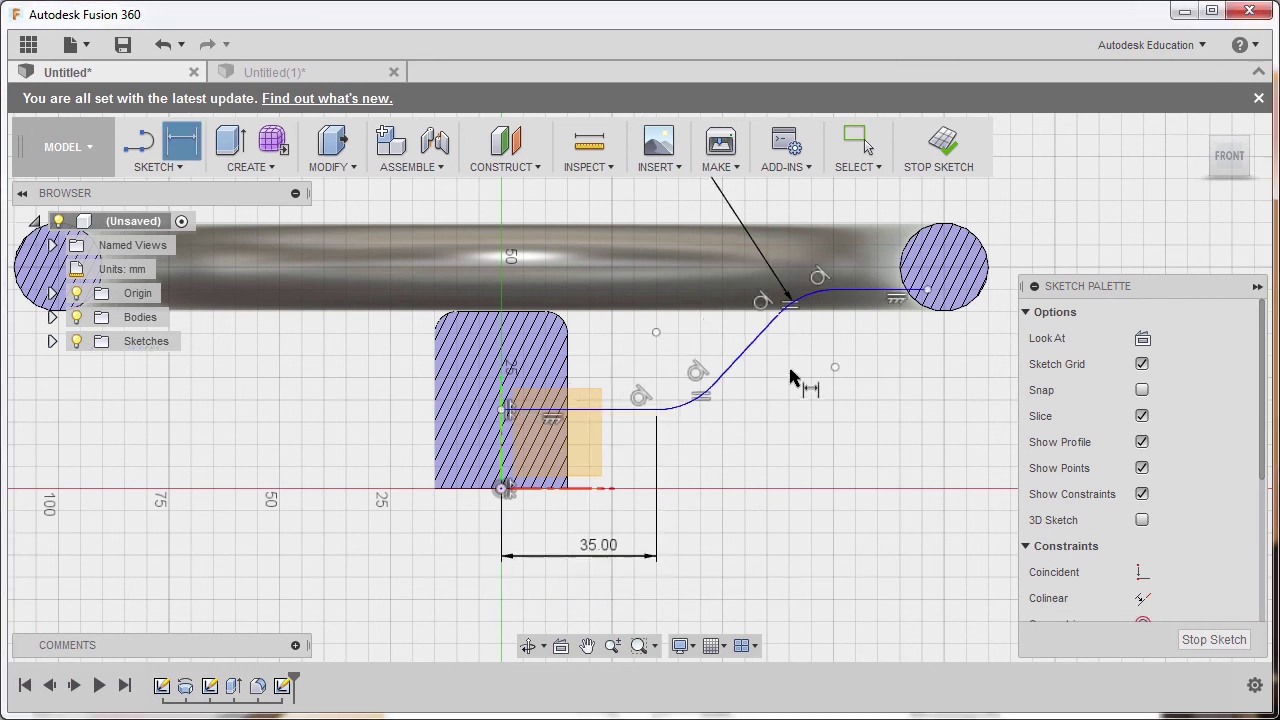
# Step: Dimension the spoke path's upper horizontal line, ending inside the rim, to 25 mm
pyautogui.click(872, 291)
pyautogui.click(884, 439)
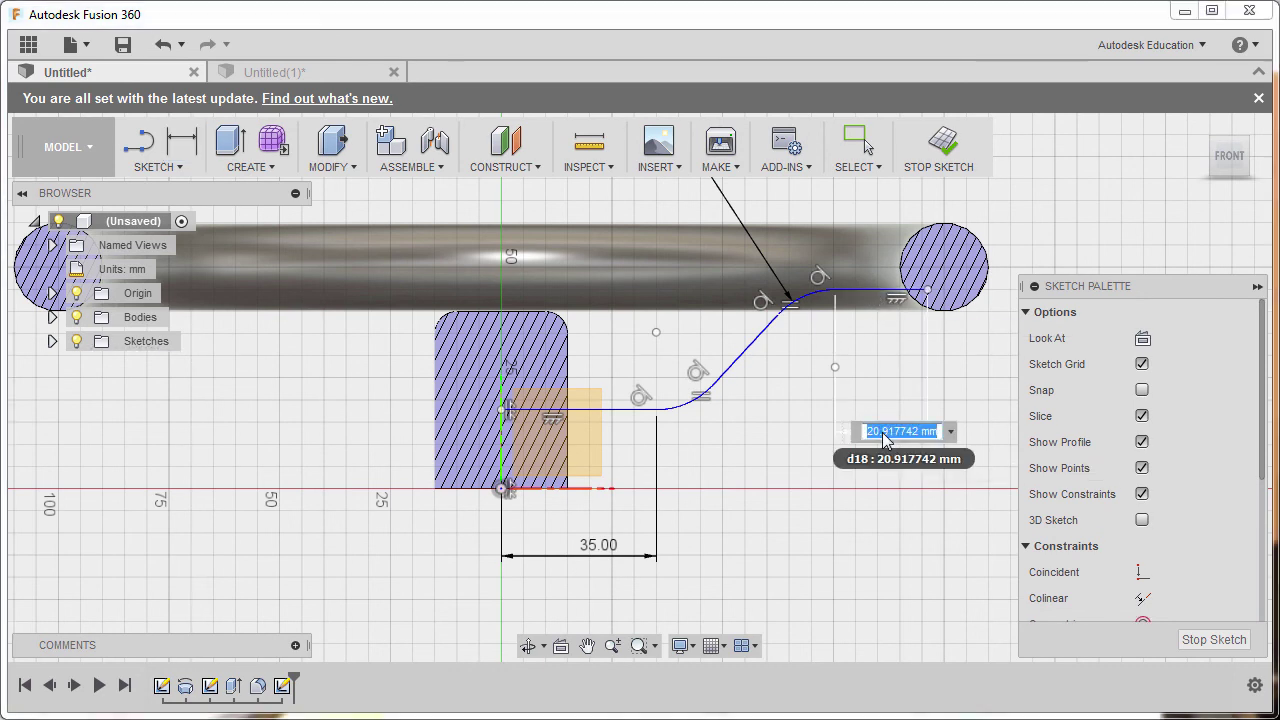
pyautogui.write('25')
pyautogui.press('Return')
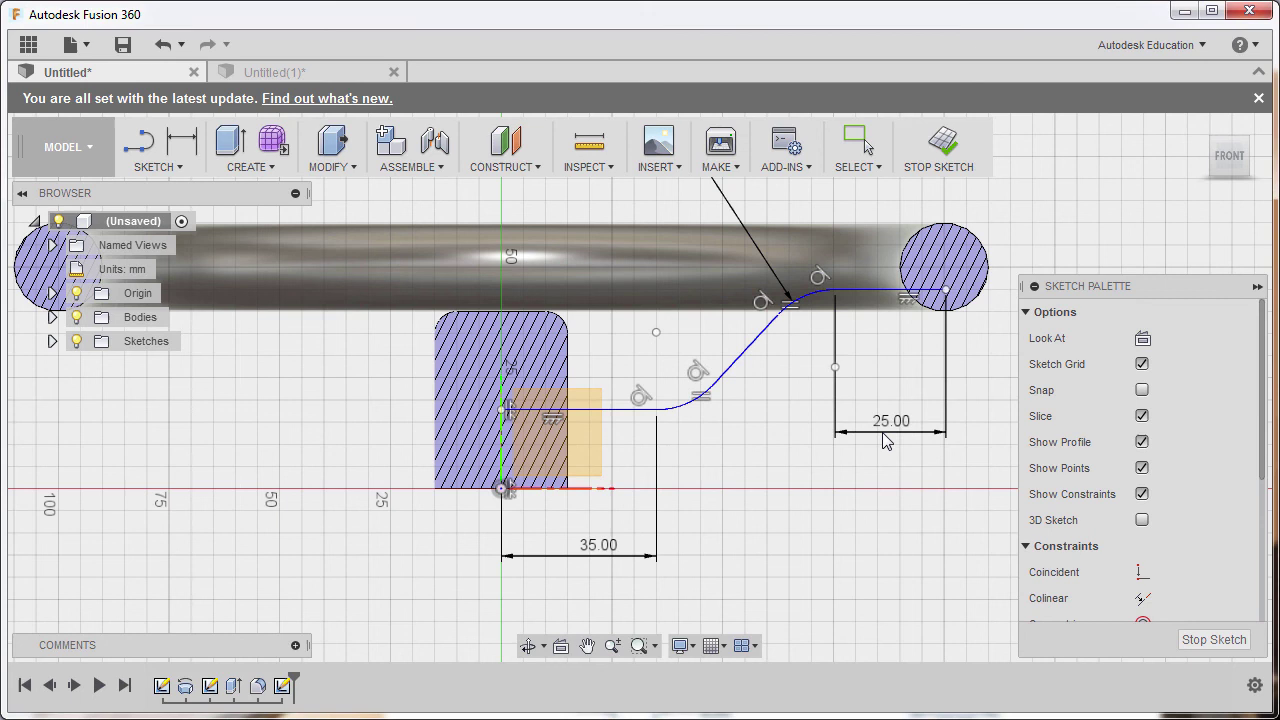
pyautogui.press('Escape')
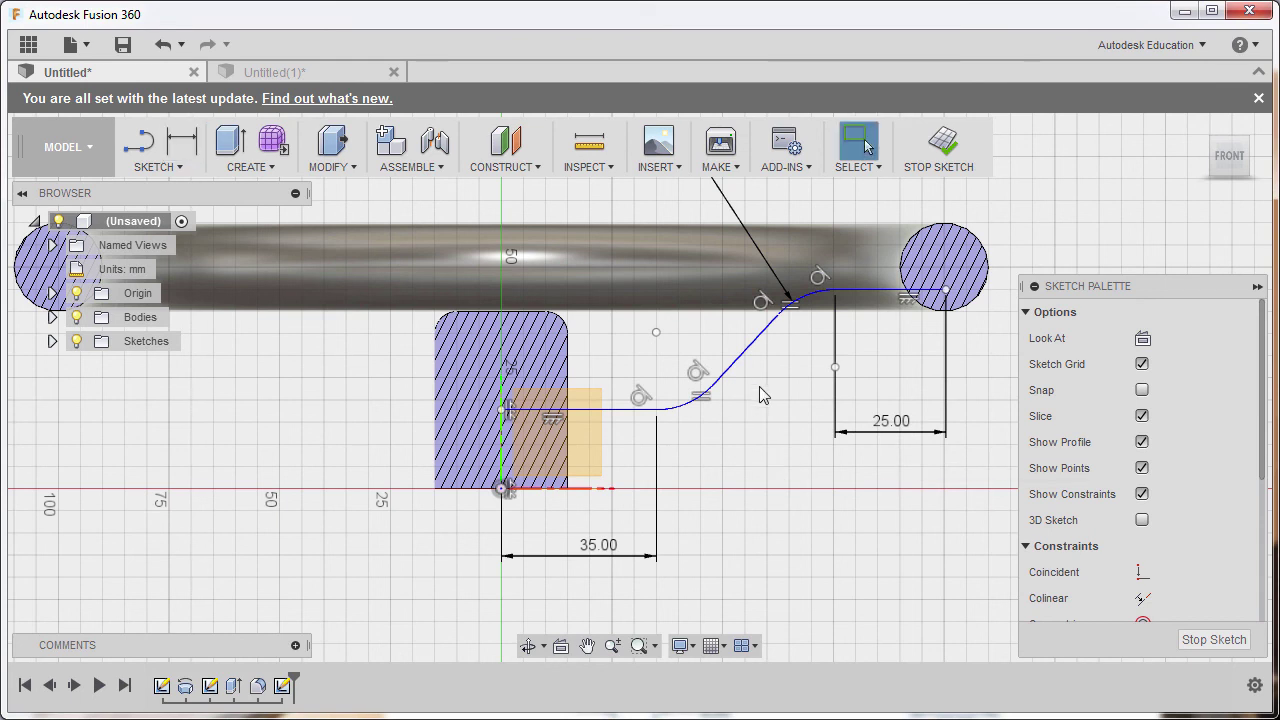
# Step: Use Intersect on the rim to bring its circular cross-section and centre point into the spoke sketch
pyautogui.click(183, 170)
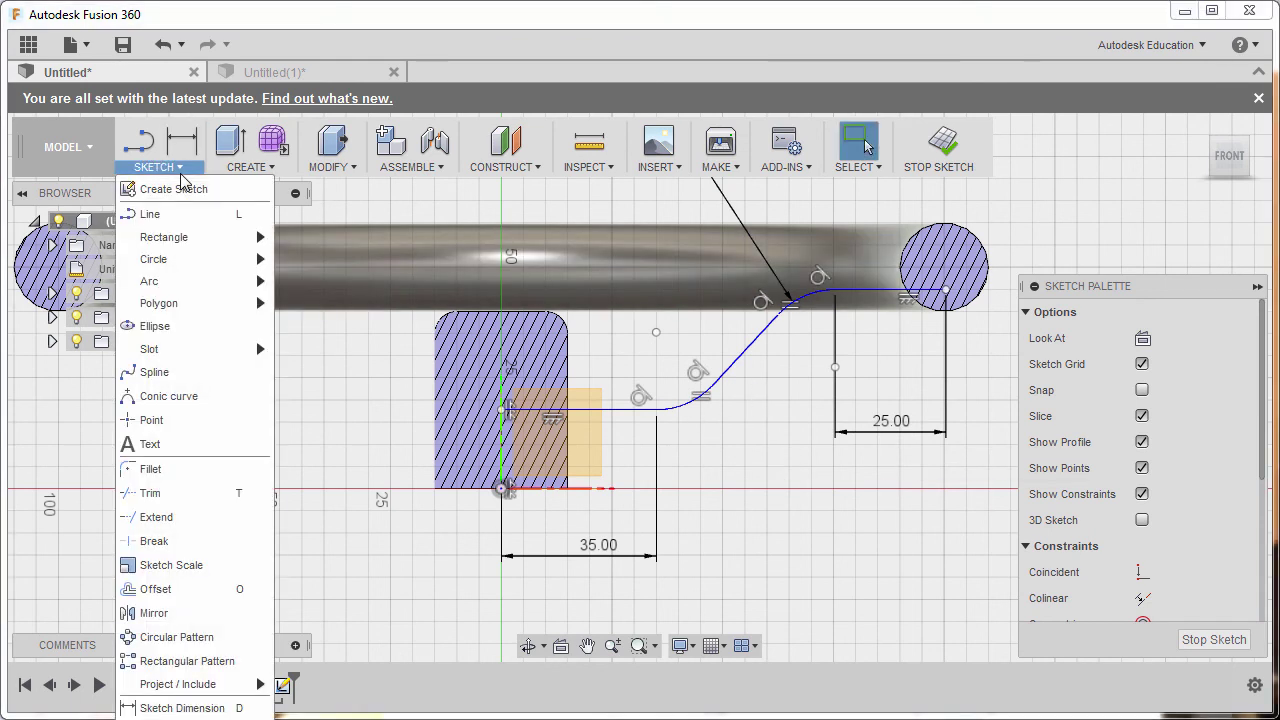
pyautogui.moveTo(230, 688)
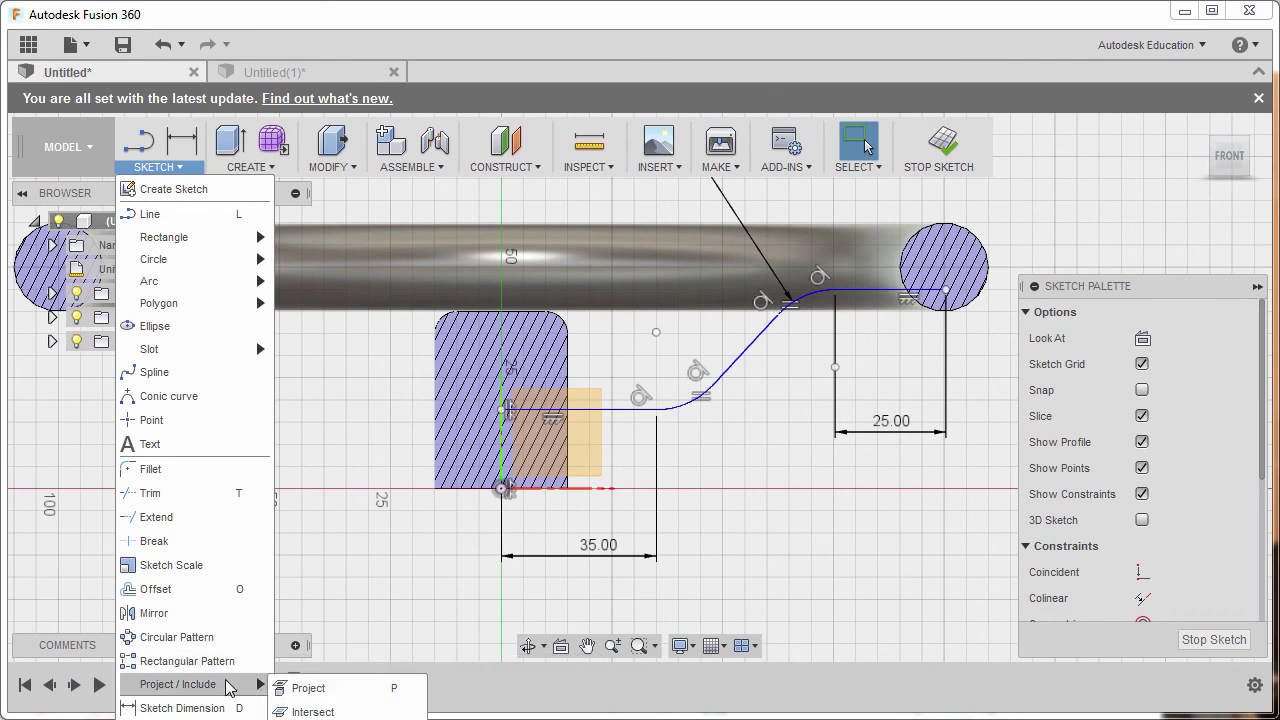
pyautogui.click(312, 711)
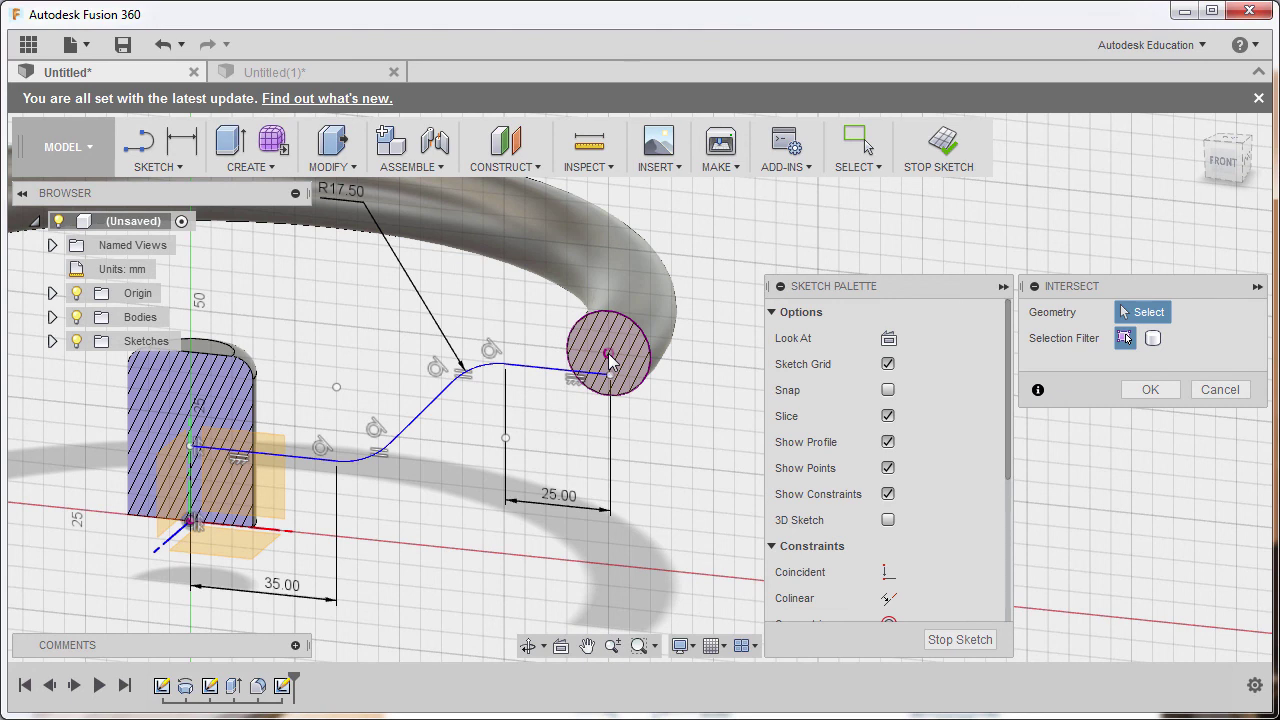
pyautogui.click(1155, 393)
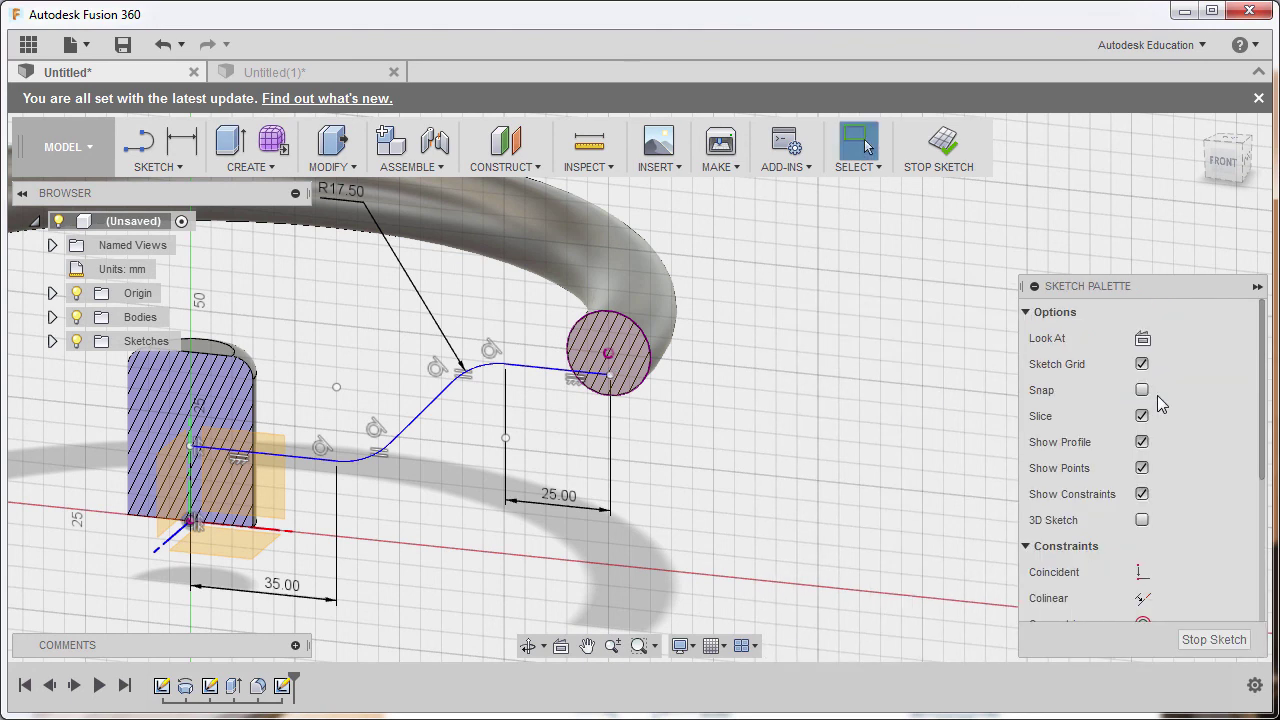
# Step: Make the spoke path's outer endpoint coincident with the centre point of the rim's cross-section
pyautogui.click(1142, 572)
pyautogui.click(611, 377)
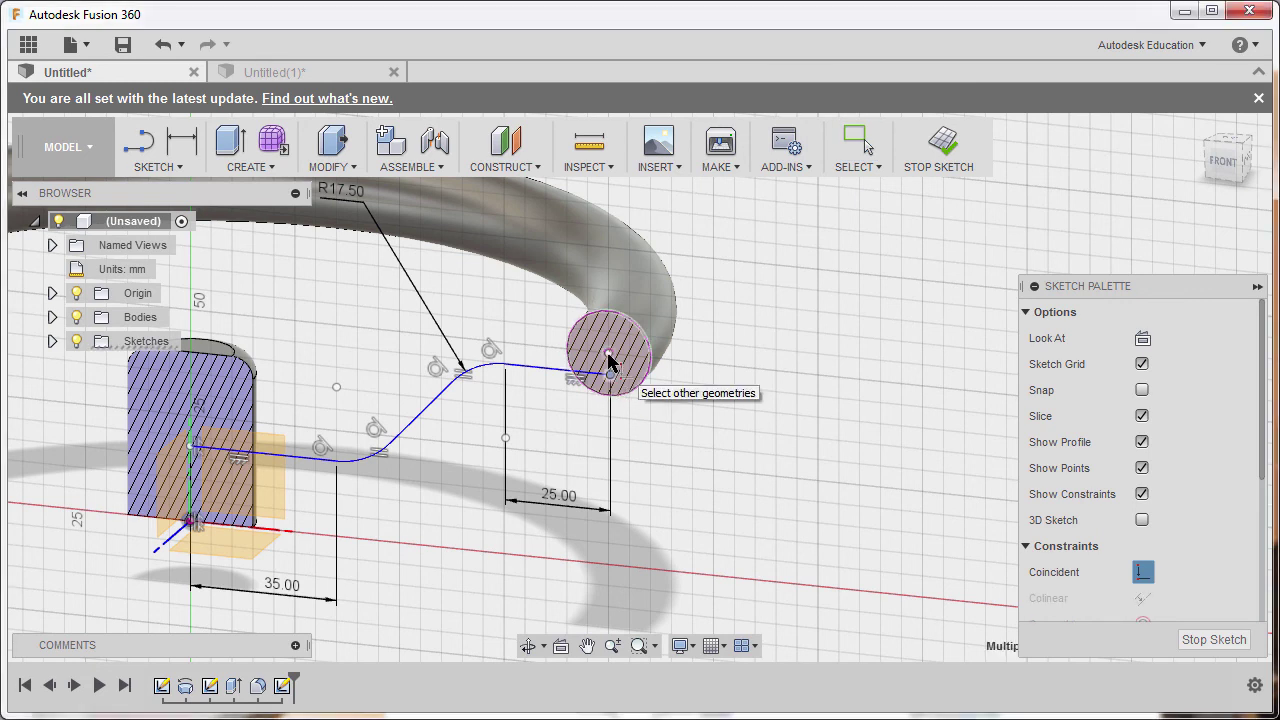
pyautogui.click(608, 358)
pyautogui.moveTo(697, 360); pyautogui.dragTo(885, 360, button='middle')
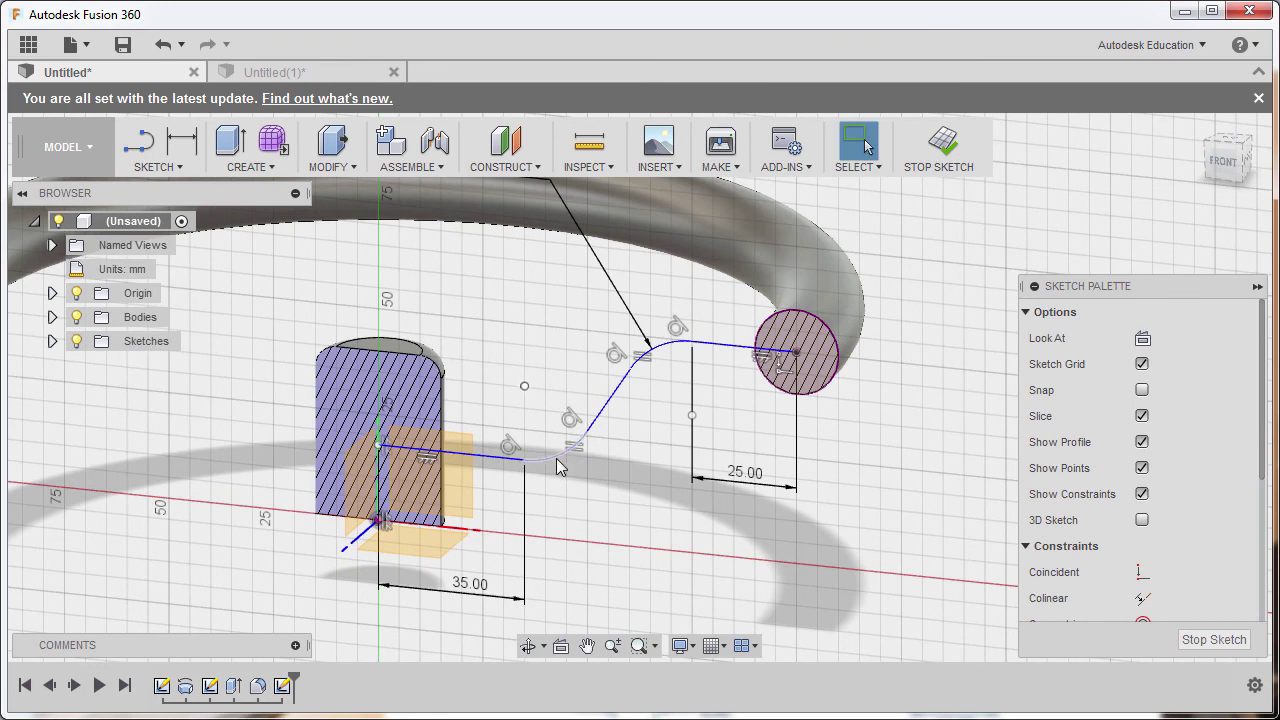
# Step: Try moving the spoke path's lower geometry to test its remaining freedom, and undo the moves
pyautogui.click(556, 458)
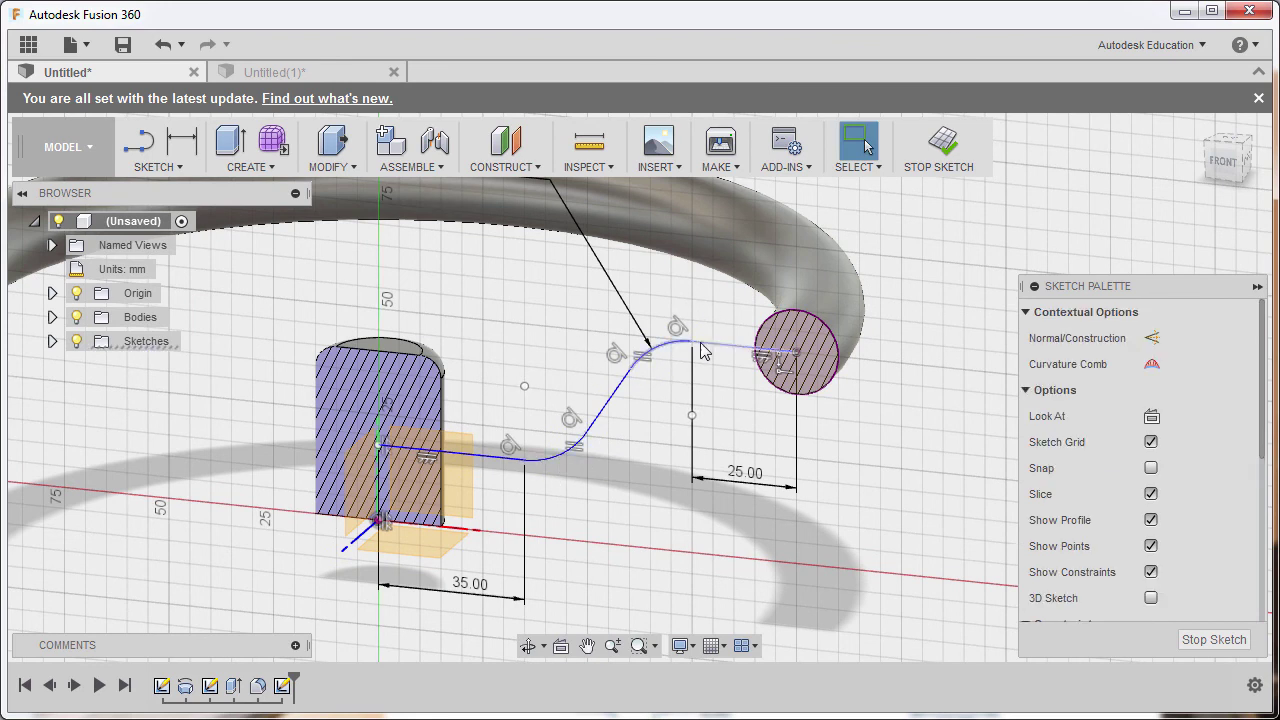
pyautogui.click(637, 393)
pyautogui.click(624, 393)
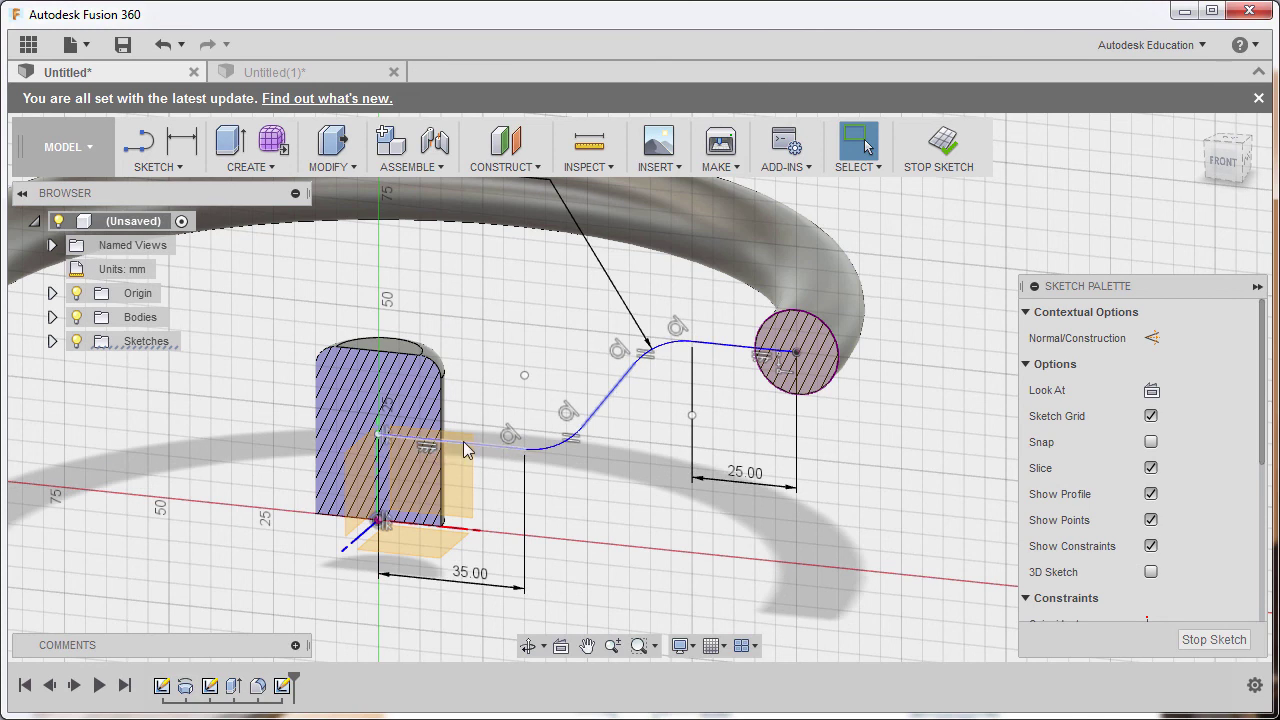
pyautogui.hotkey('ctrl', 'z')
pyautogui.moveTo(483, 355)
pyautogui.keyDown('shift'); pyautogui.mouseDown(button='middle')
pyautogui.moveTo(586, 337)
pyautogui.moveTo(528, 414)
pyautogui.moveTo(398, 338)
pyautogui.mouseUp(button='middle'); pyautogui.keyUp('shift')
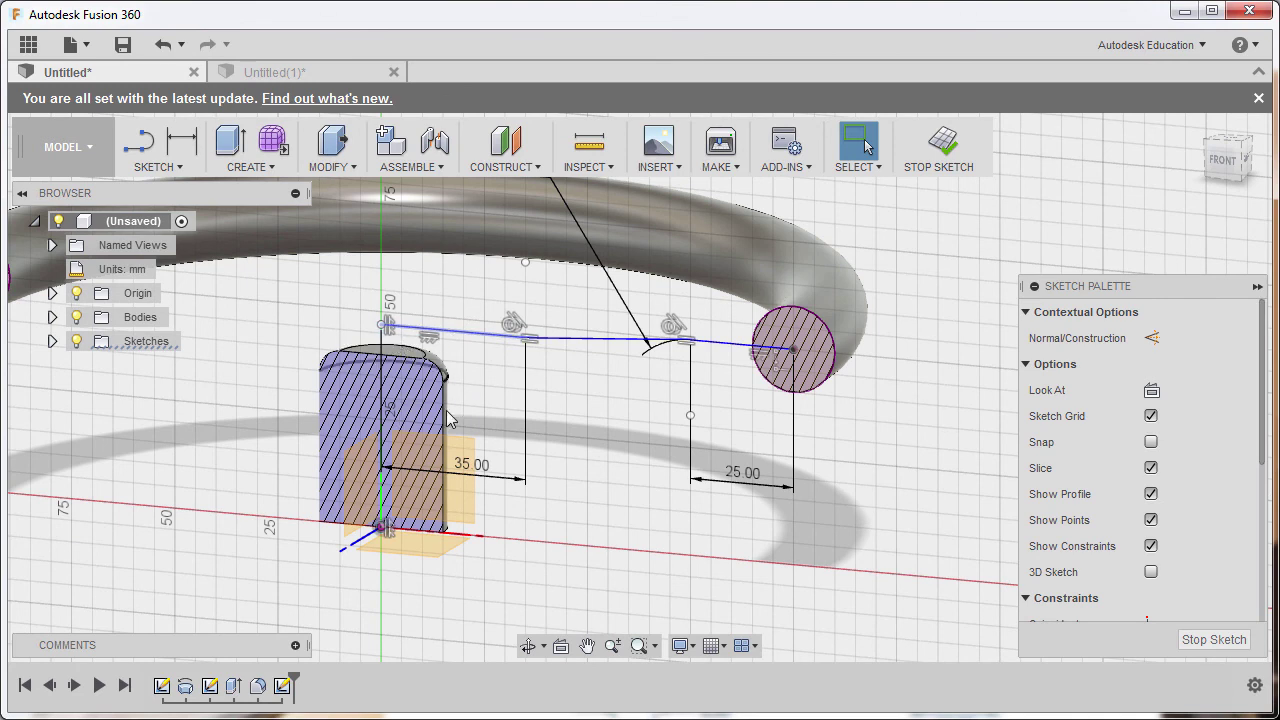
pyautogui.hotkey('ctrl', 'z')
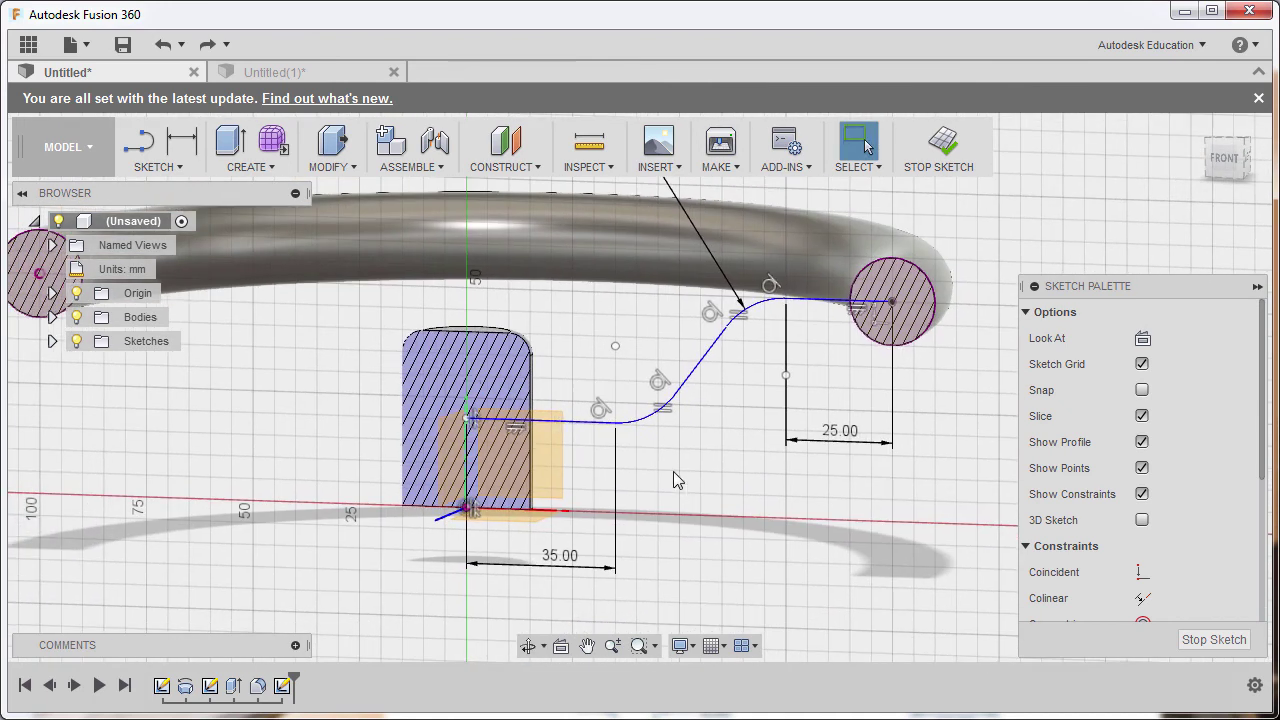
# Step: Dimension the height of the spoke path's inner endpoint above the origin to 25 mm
pyautogui.press('d')
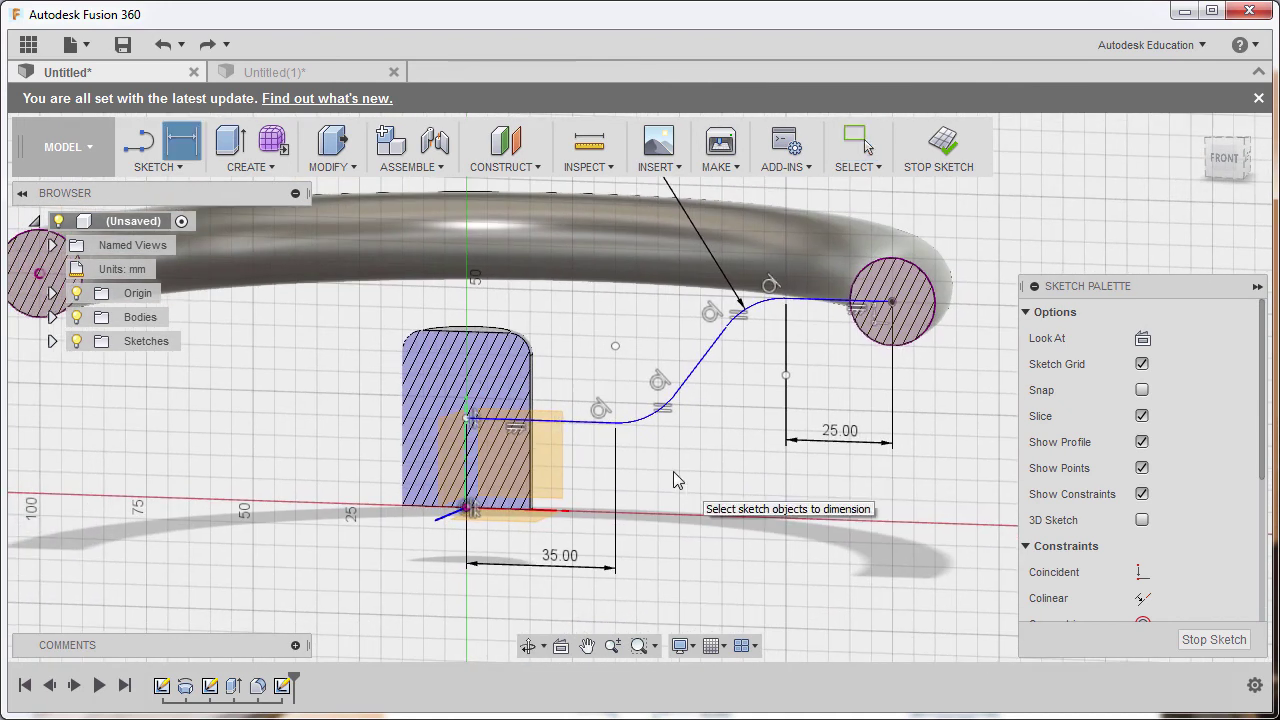
pyautogui.click(466, 420)
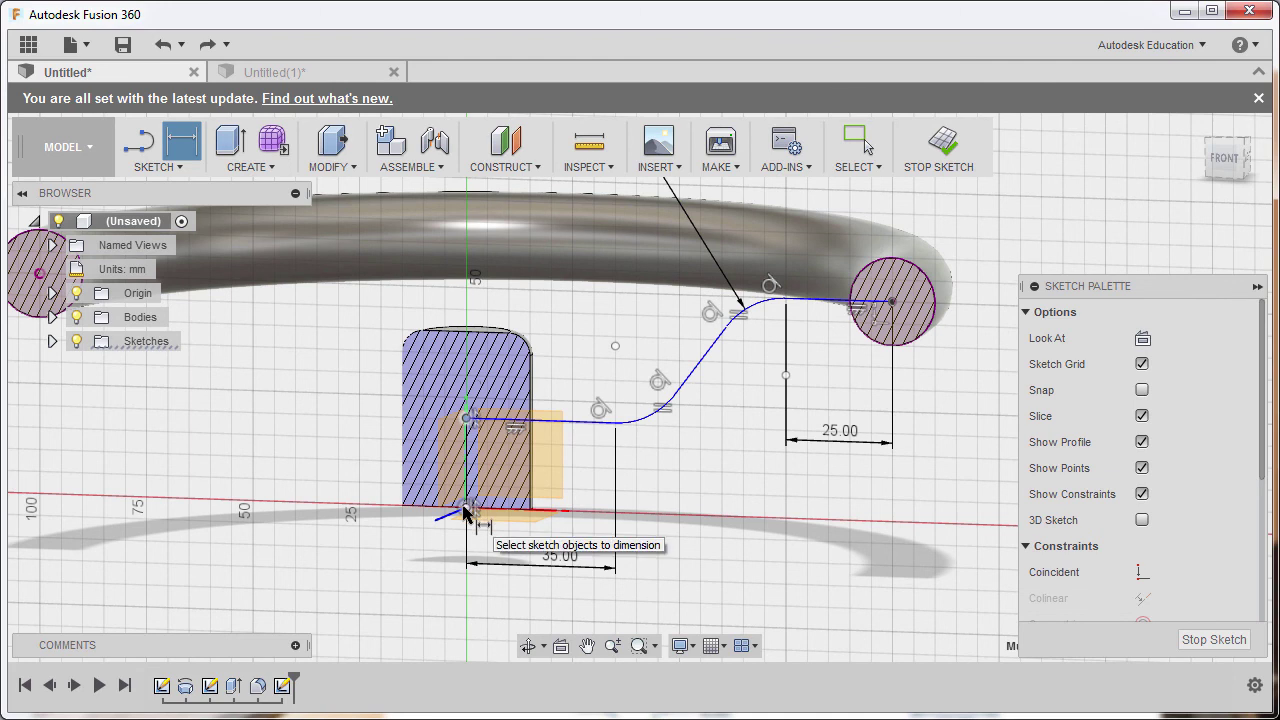
pyautogui.click(465, 507)
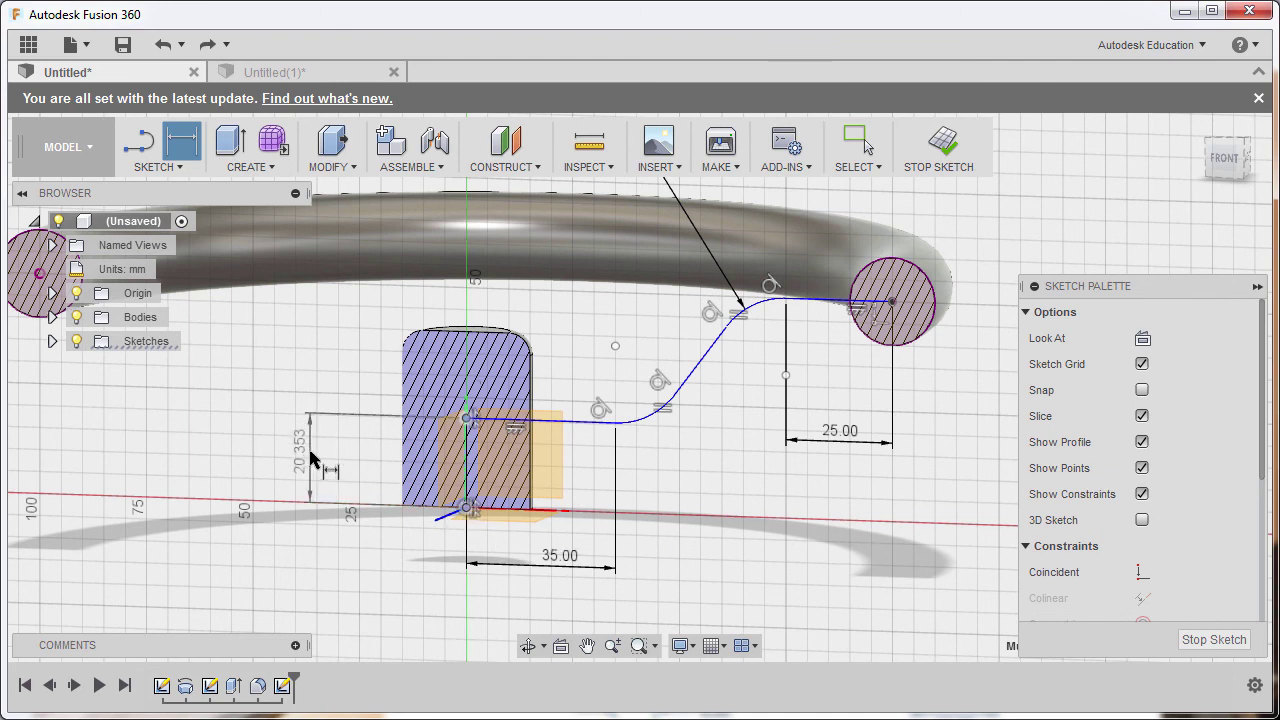
pyautogui.click(311, 460)
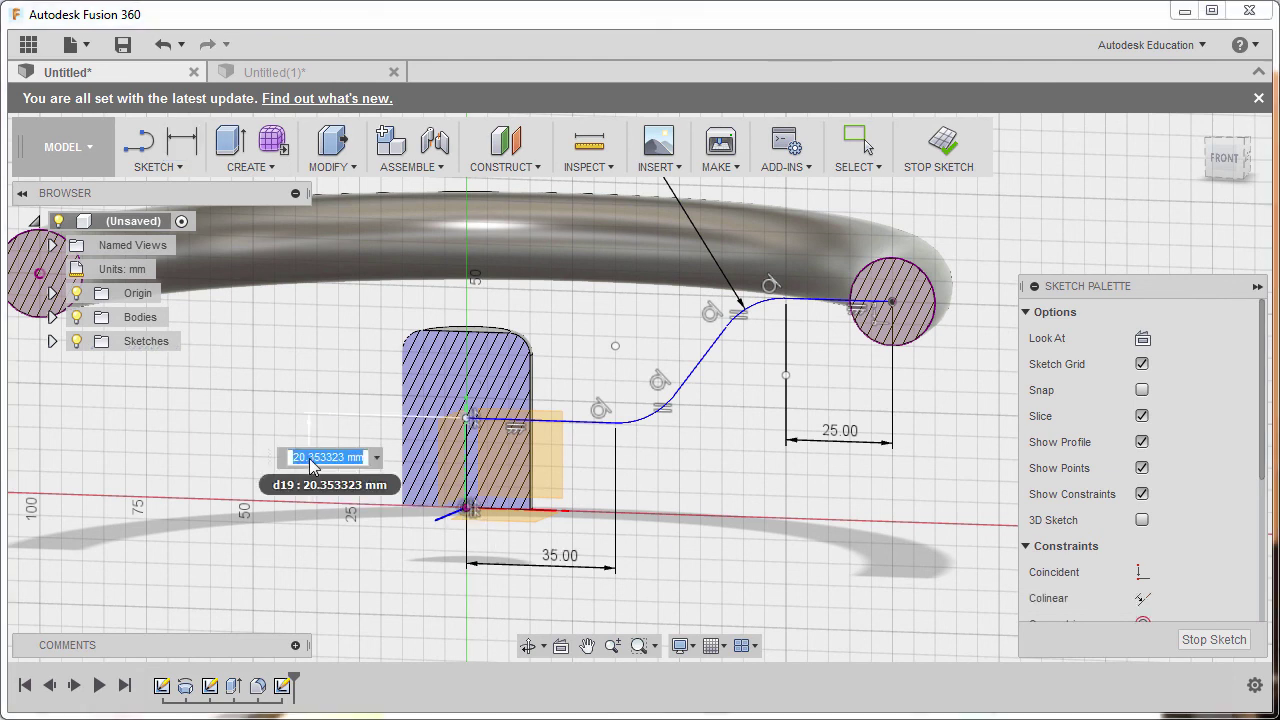
pyautogui.write('25')
pyautogui.press('Return')
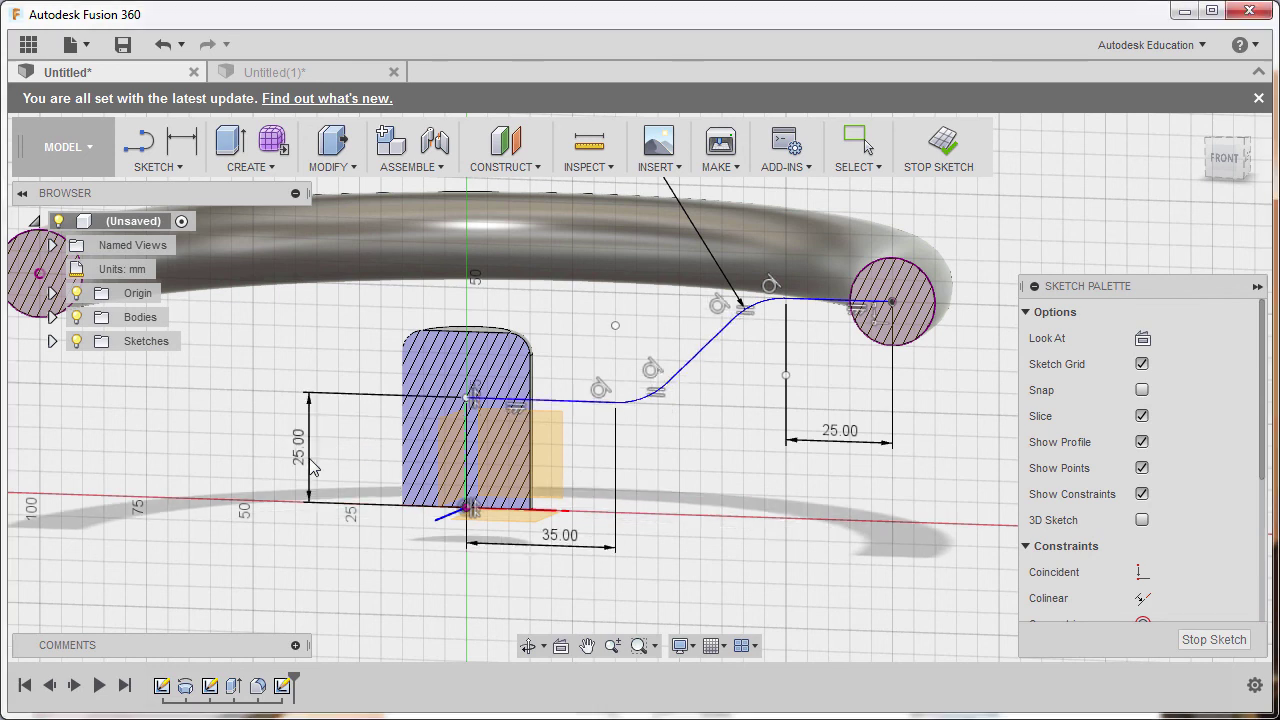
pyautogui.press('Escape')
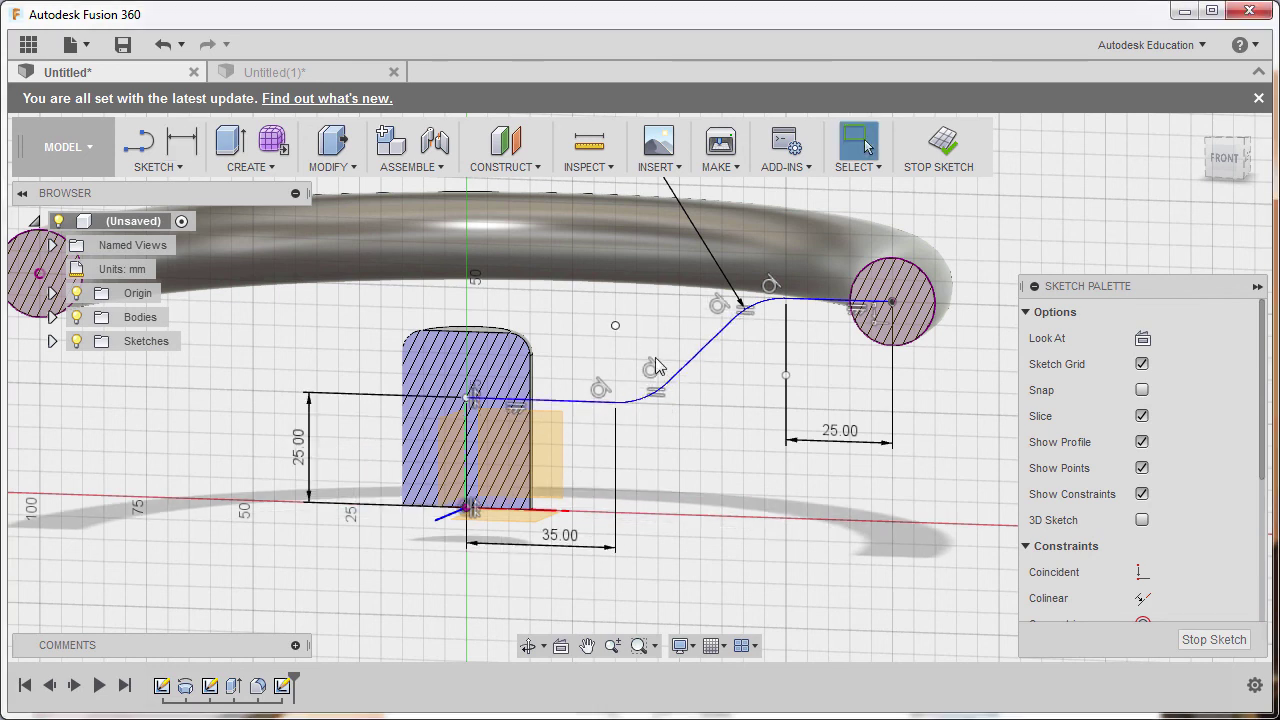
pyautogui.click(643, 401)
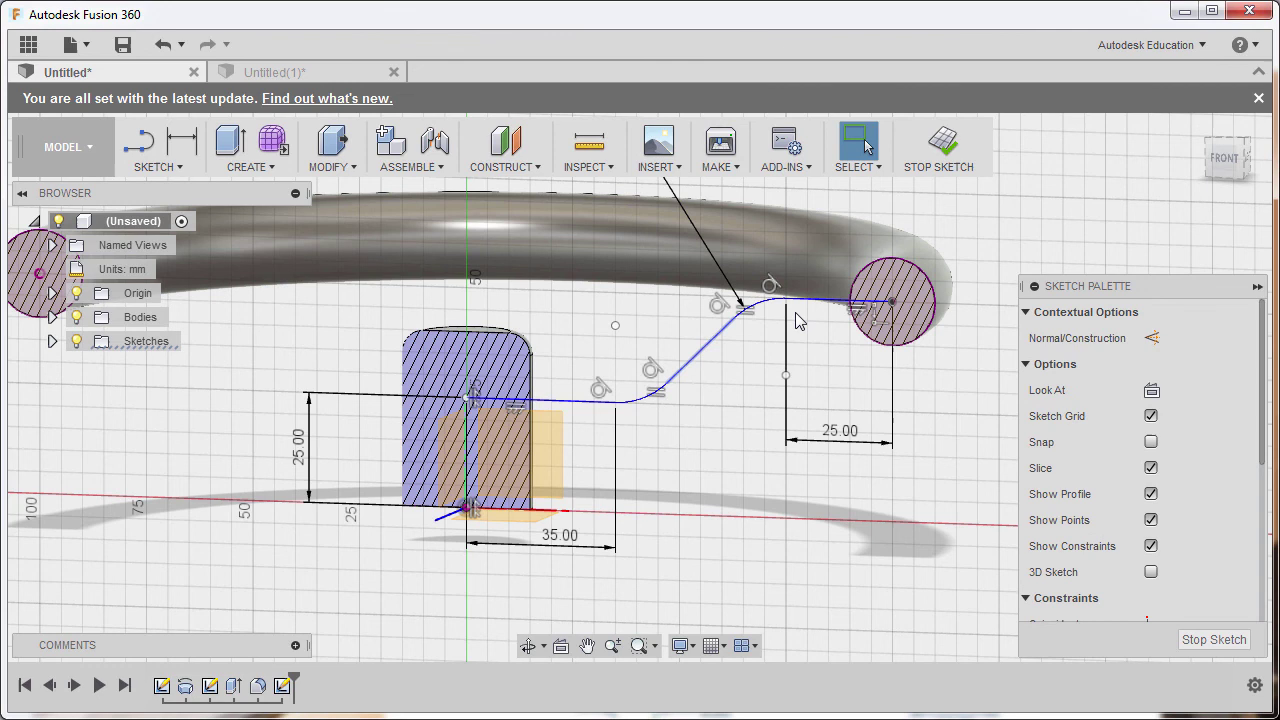
pyautogui.click(757, 296)
pyautogui.click(683, 410)
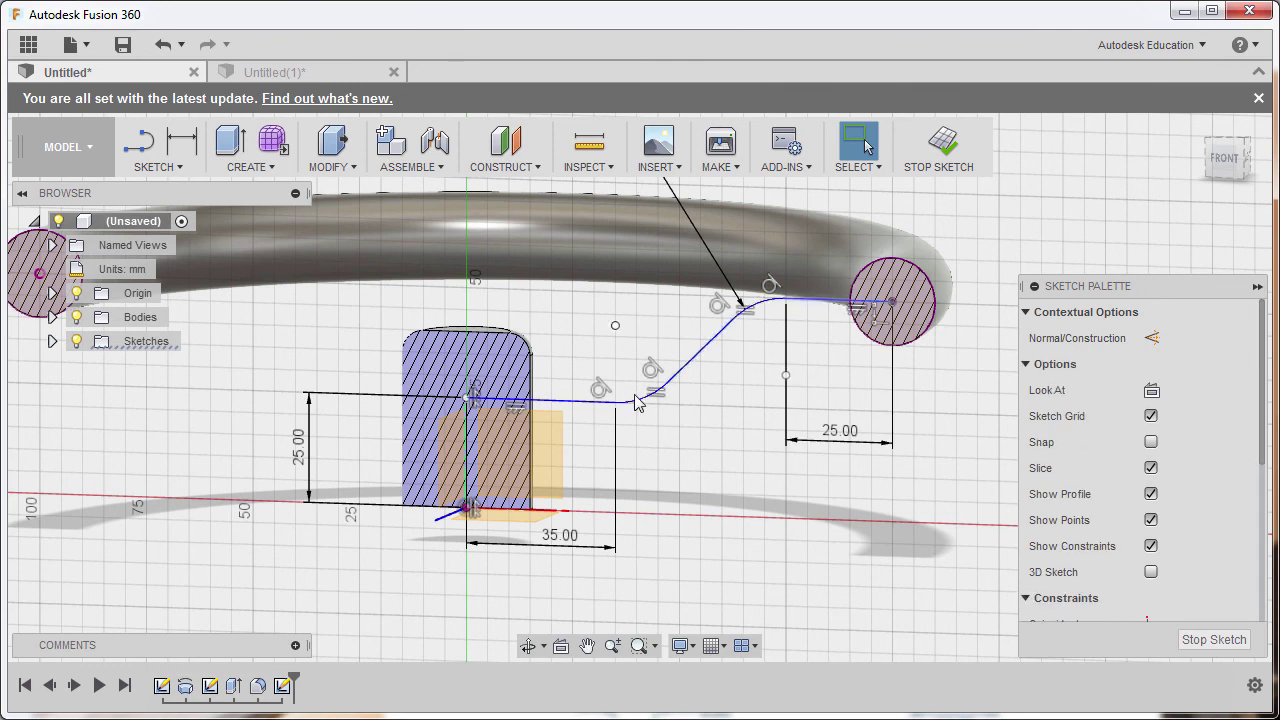
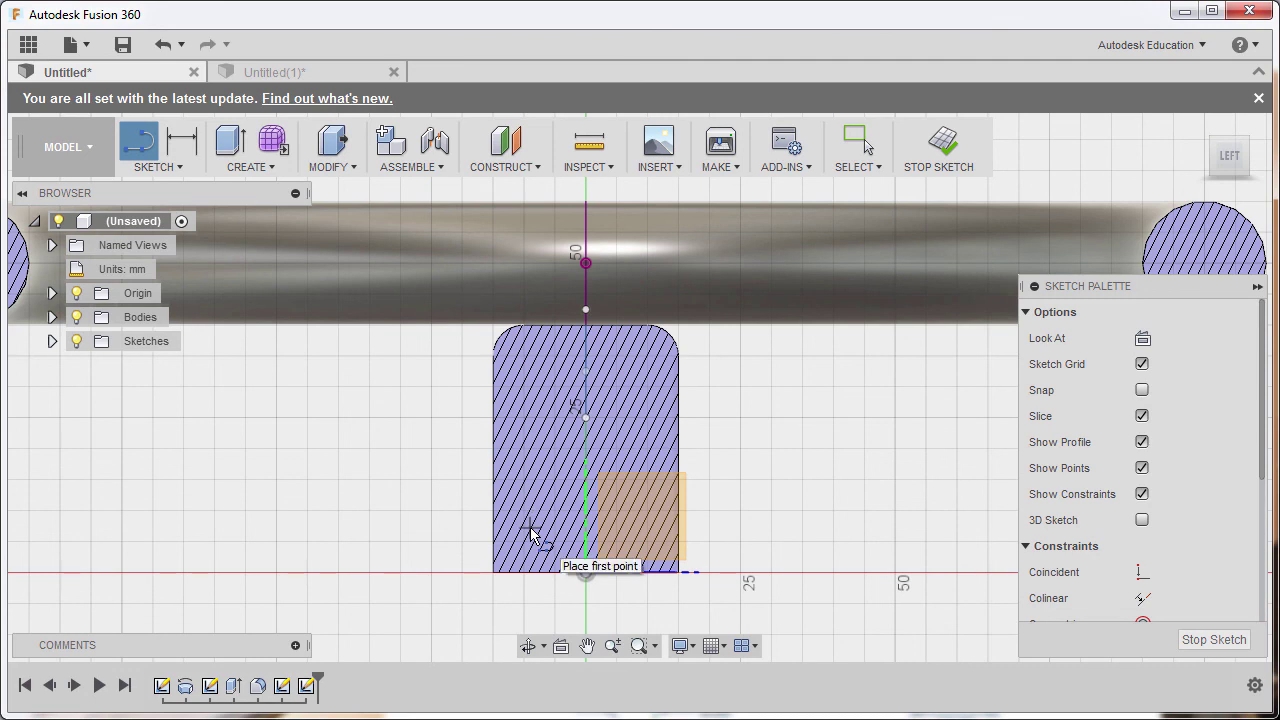
# Step: Sketch a closed arch-shaped profile over the hub section, about 17.6 mm wide with straight sides about 21.5 mm high and a semicircular top
pyautogui.click(530, 527)
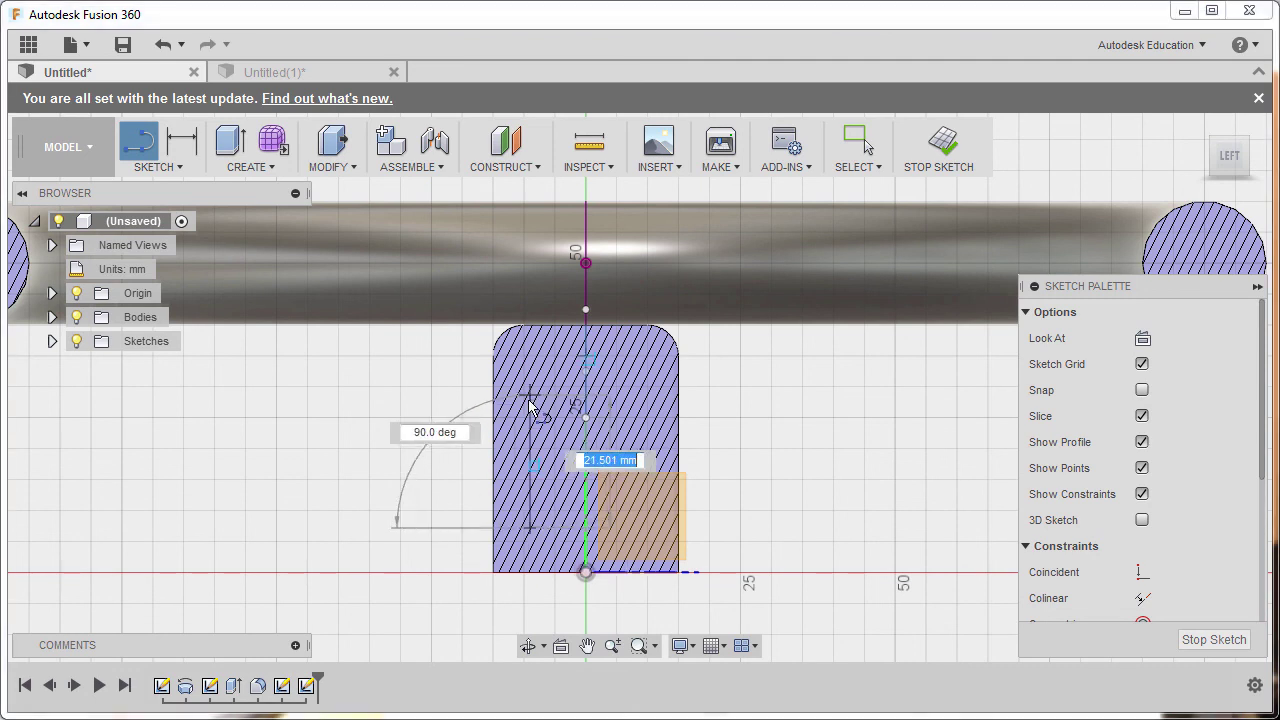
pyautogui.moveTo(530, 405); pyautogui.dragTo(640, 395)
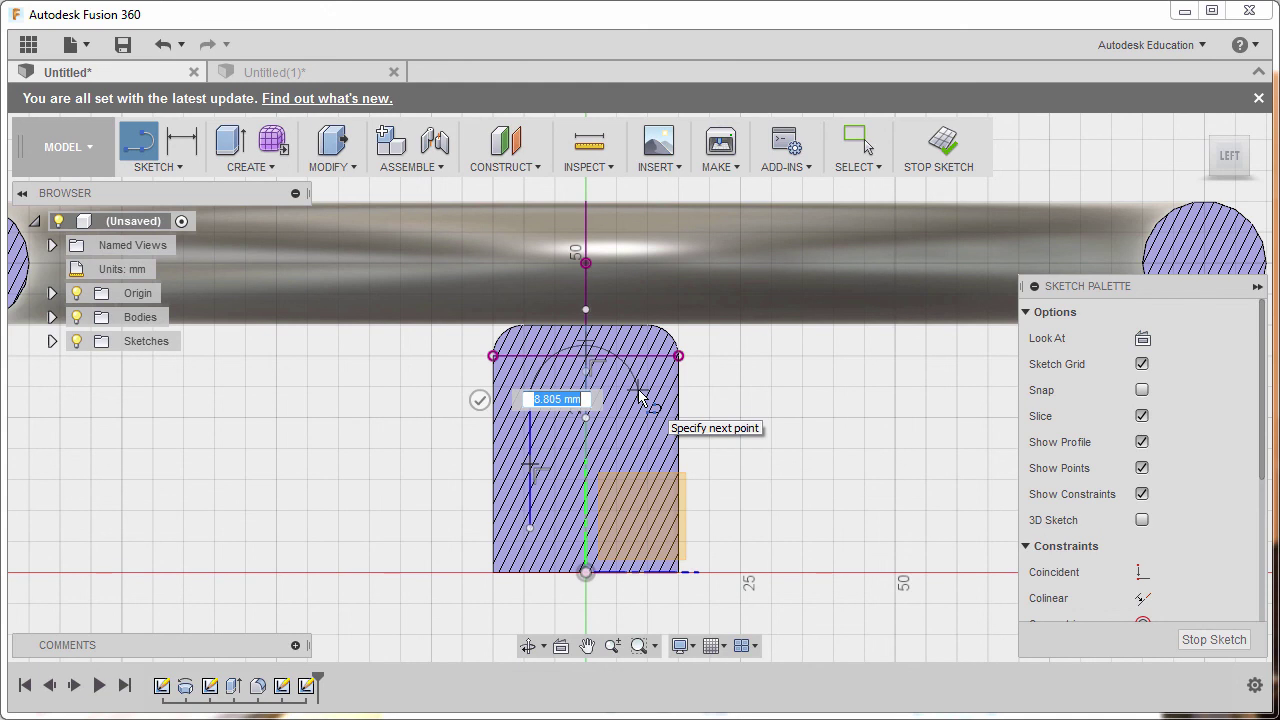
pyautogui.moveTo(640, 395); pyautogui.dragTo(638, 390)
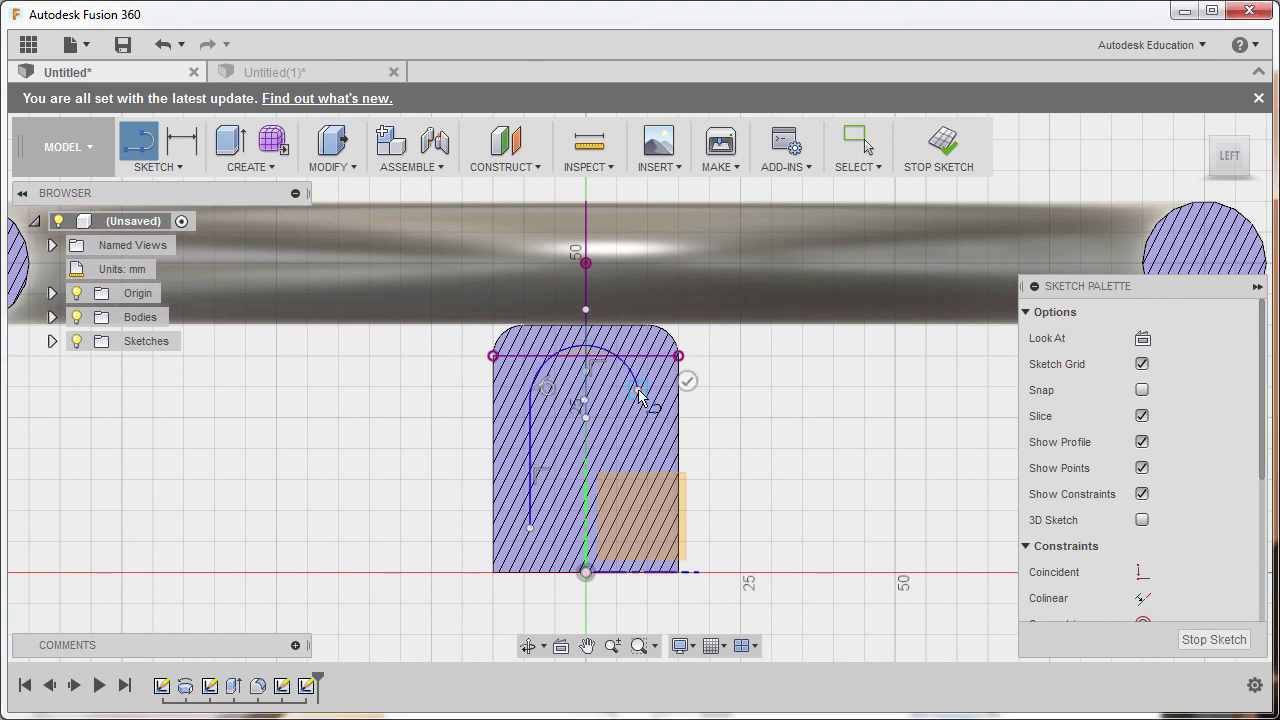
pyautogui.click(639, 528)
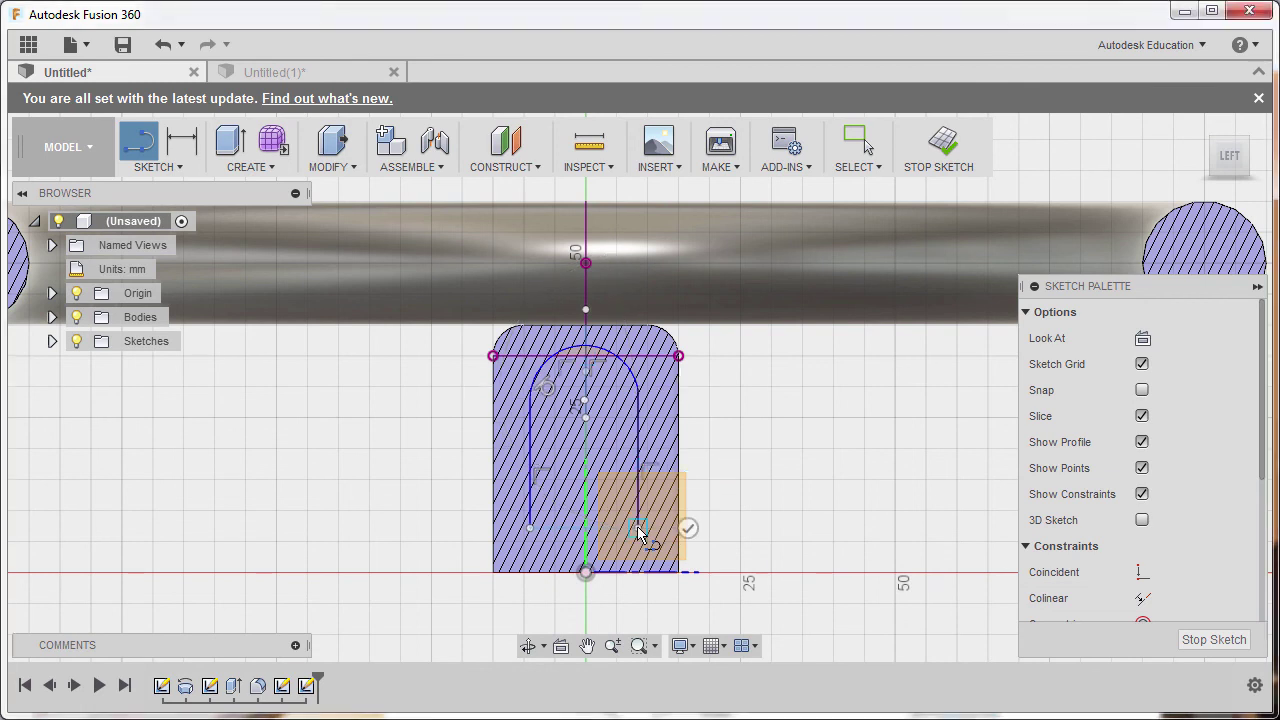
pyautogui.click(530, 527)
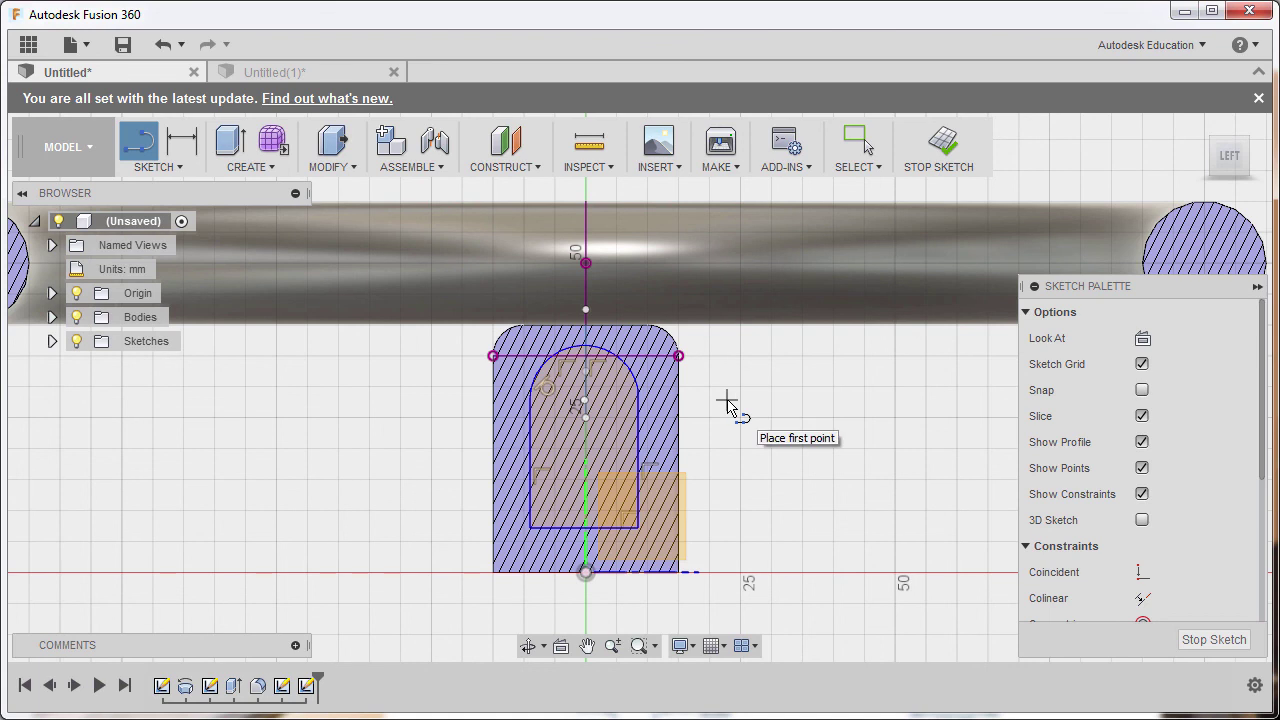
pyautogui.press('Escape')
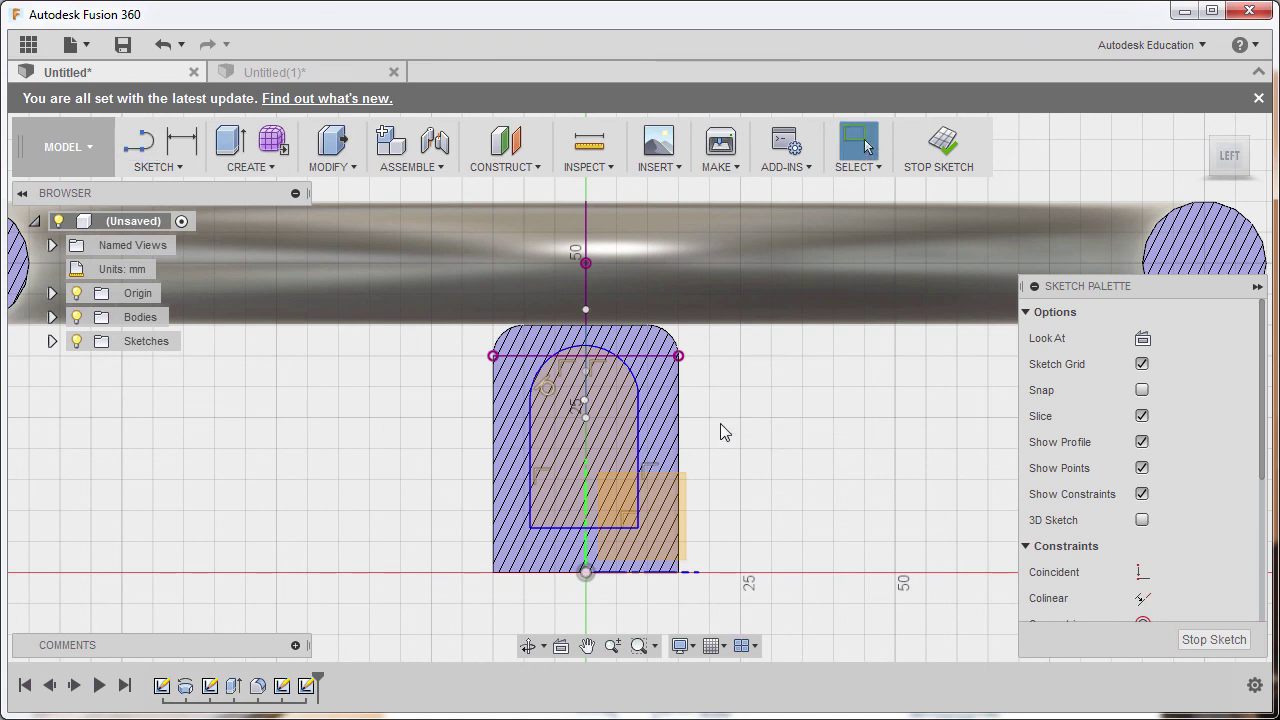
# Step: Make the profile's arc and its right vertical side tangent
pyautogui.click(638, 385)
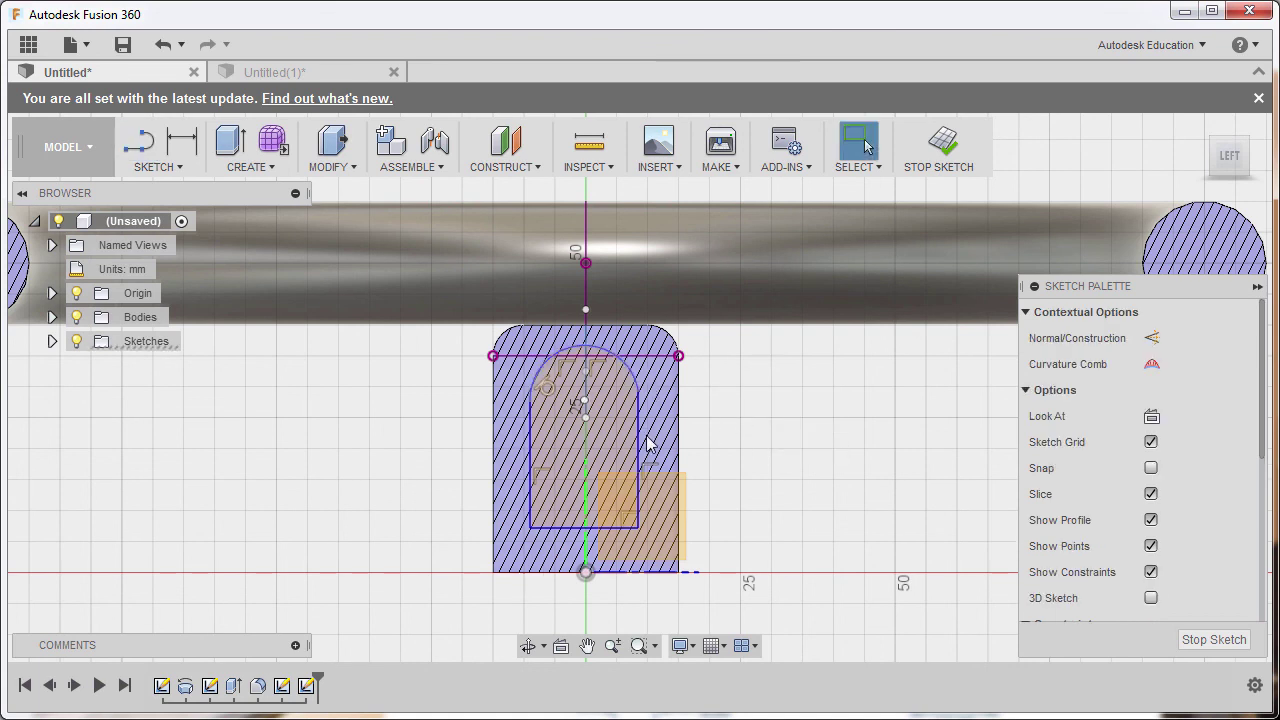
pyautogui.rightClick(640, 436)
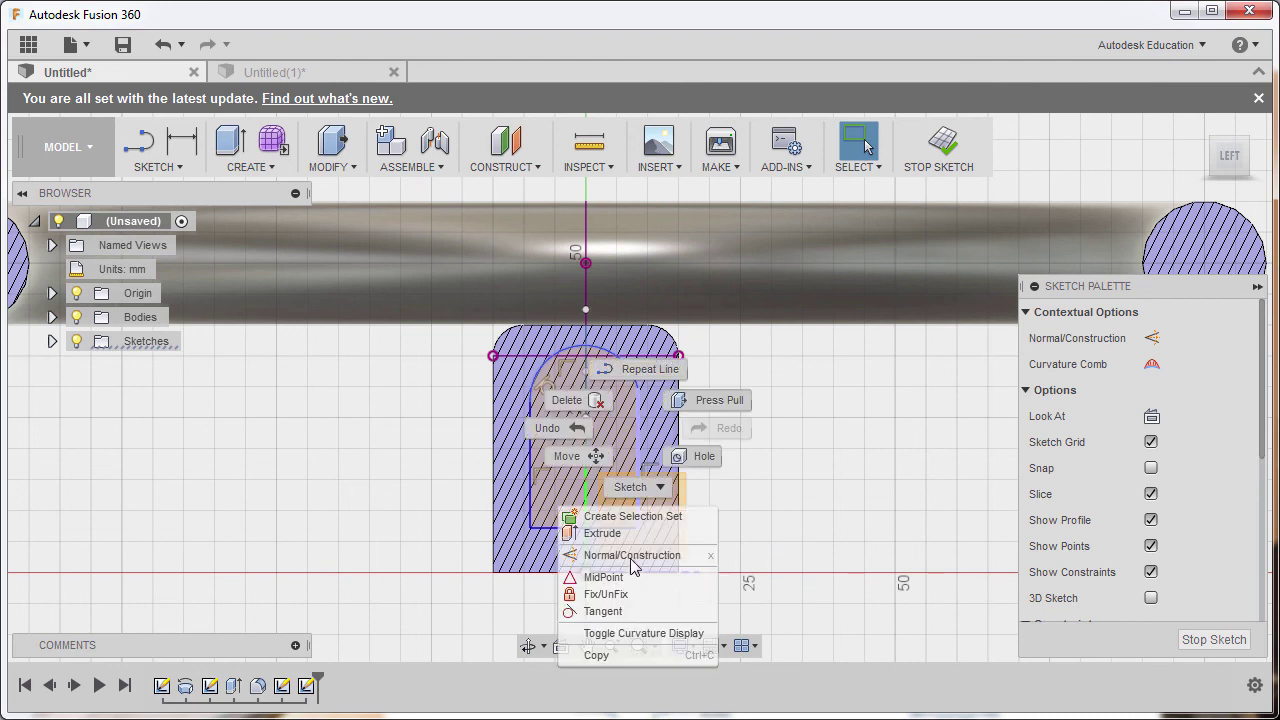
pyautogui.click(603, 611)
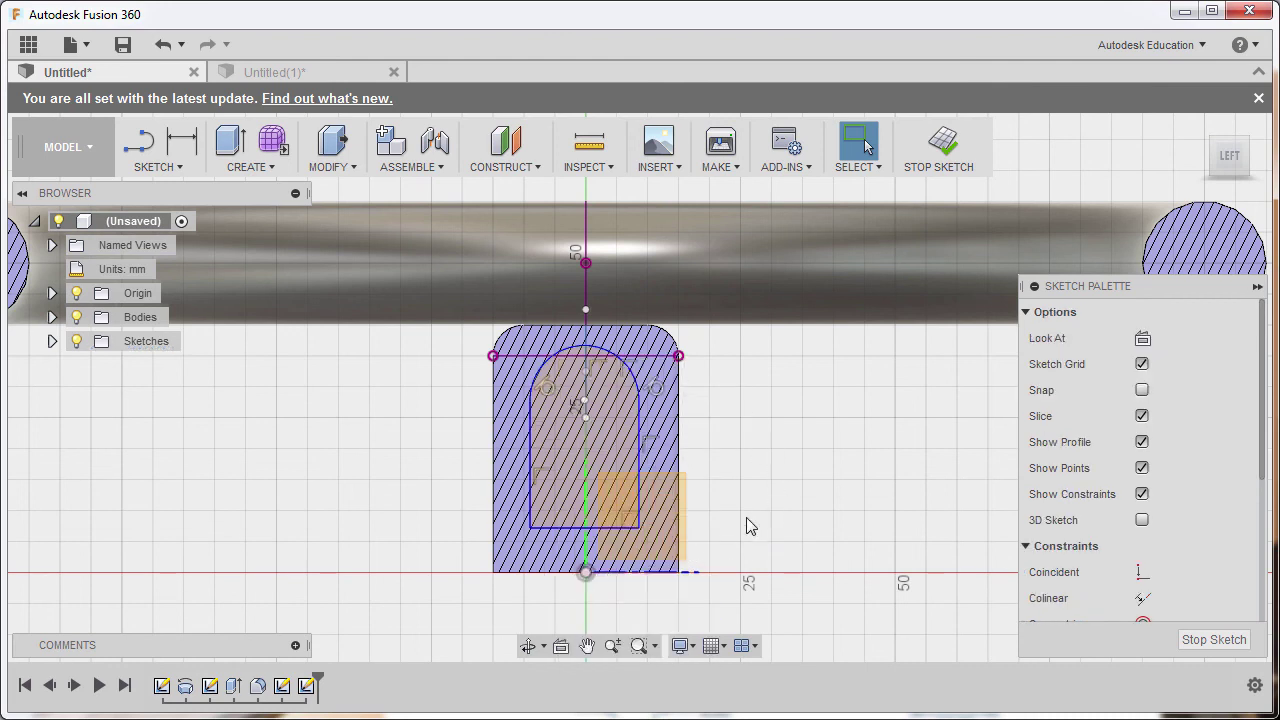
# Step: Dimension the arch profile's width to 13 mm and move the profile clear of the hub to its right
pyautogui.press('d')
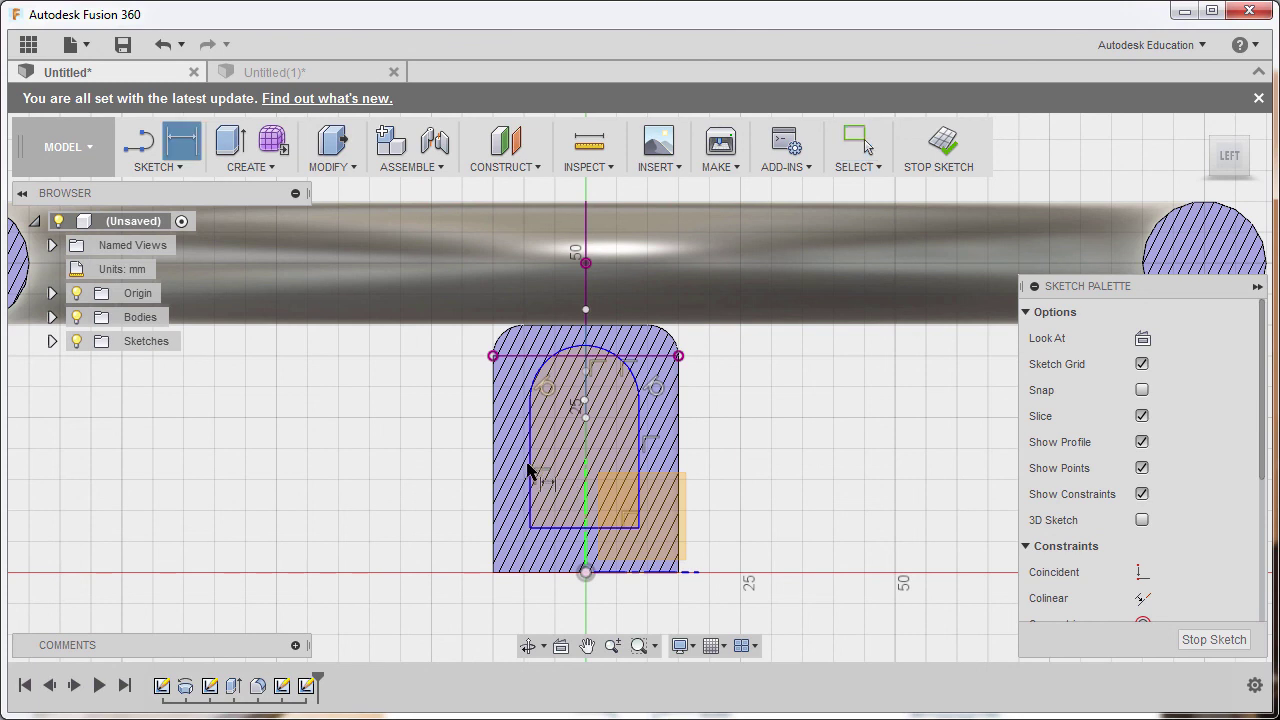
pyautogui.moveTo(530, 452); pyautogui.dragTo(548, 420, button='middle')
pyautogui.click(640, 495)
pyautogui.click(603, 603)
pyautogui.write('13')
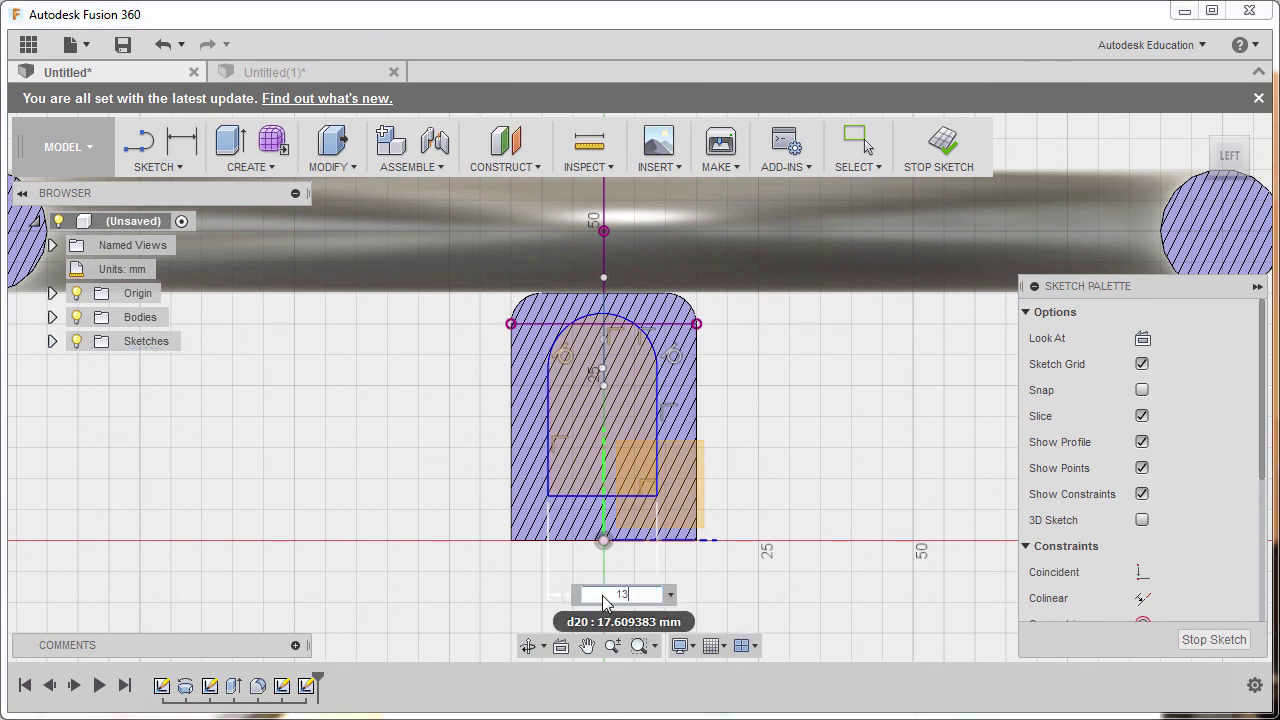
pyautogui.press('Return')
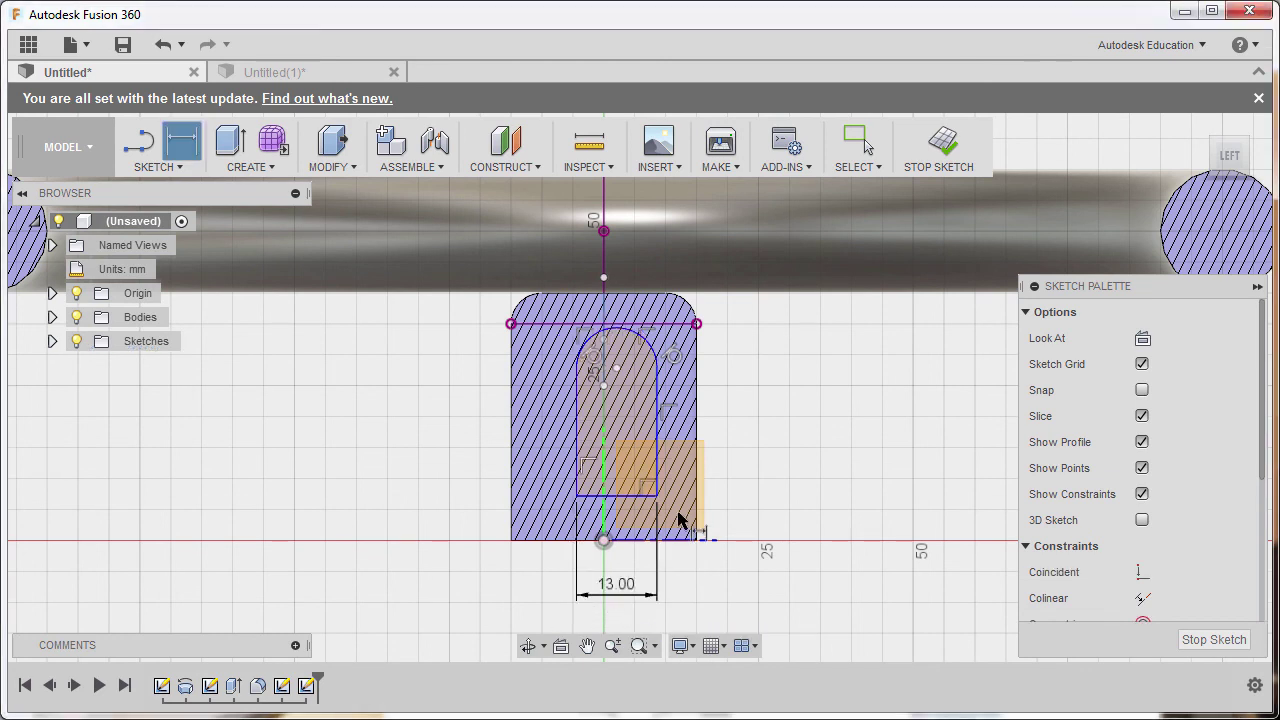
pyautogui.press('Escape')
pyautogui.moveTo(660, 425)
pyautogui.mouseDown()
pyautogui.moveTo(823, 418)
pyautogui.moveTo(866, 440)
pyautogui.mouseUp()
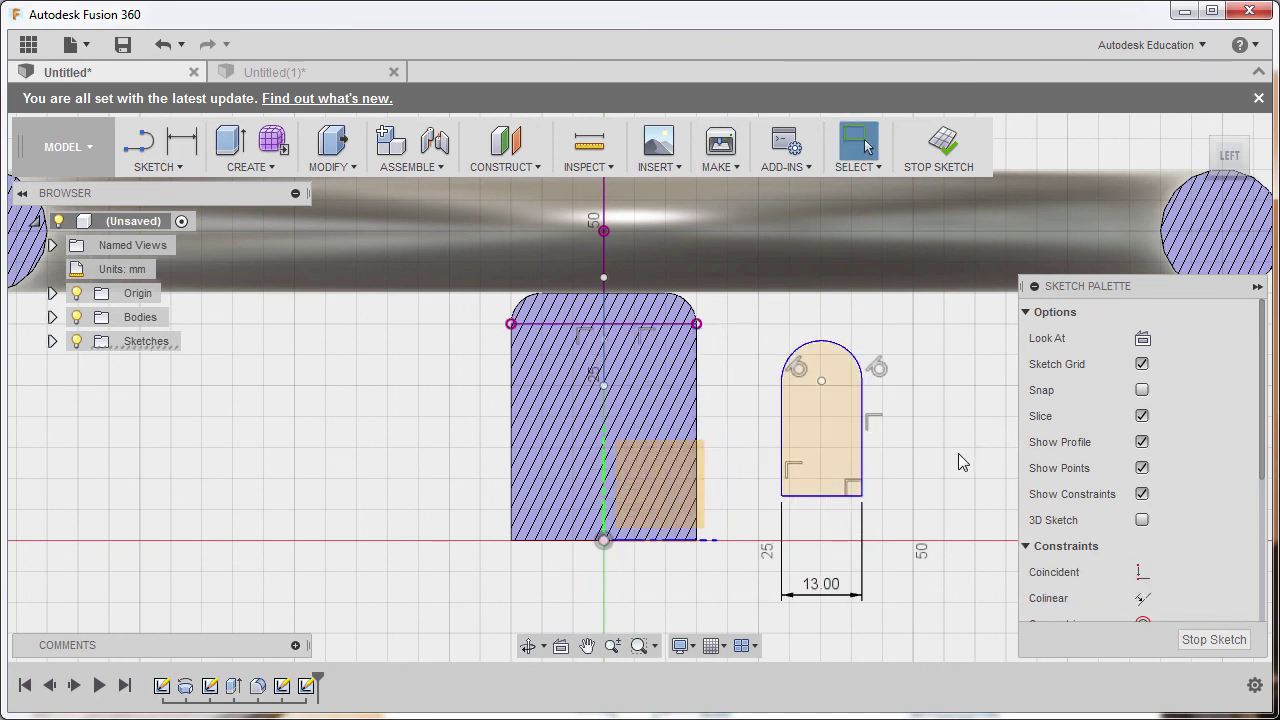
# Step: Place a sketch point at the midpoint of the profile's top arc
pyautogui.scroll(2, 911, 422)
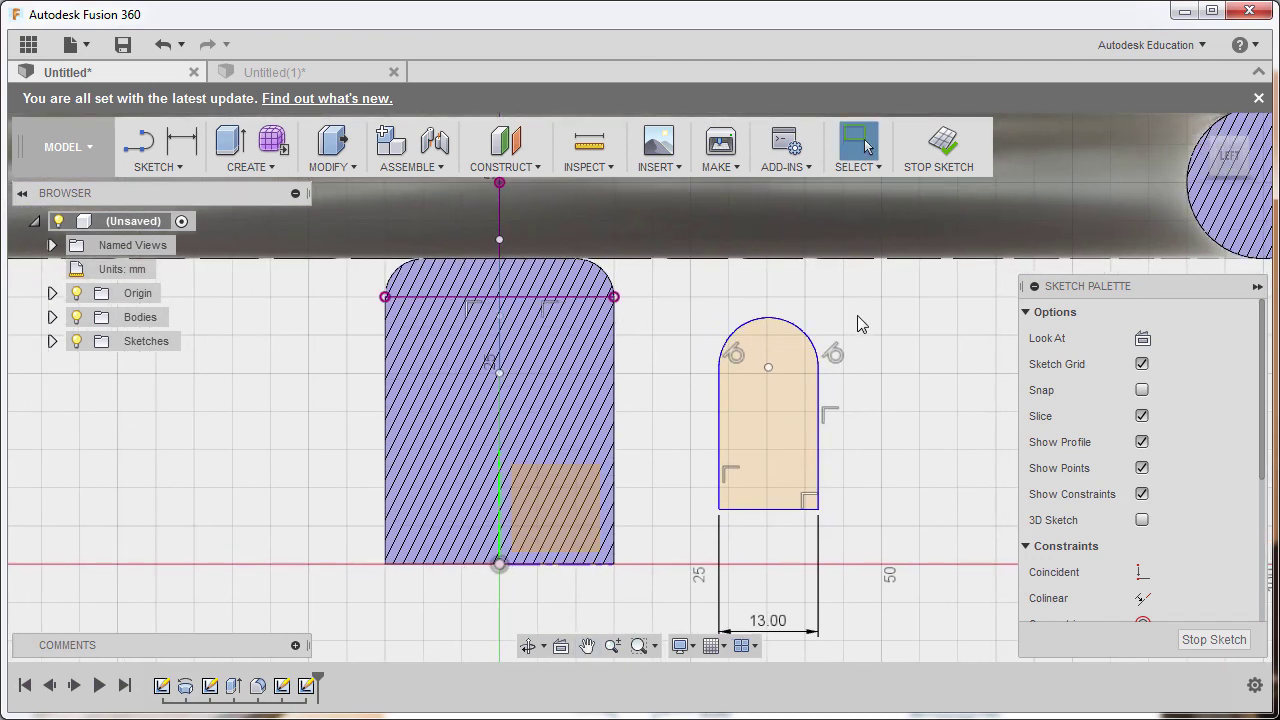
pyautogui.write('s')
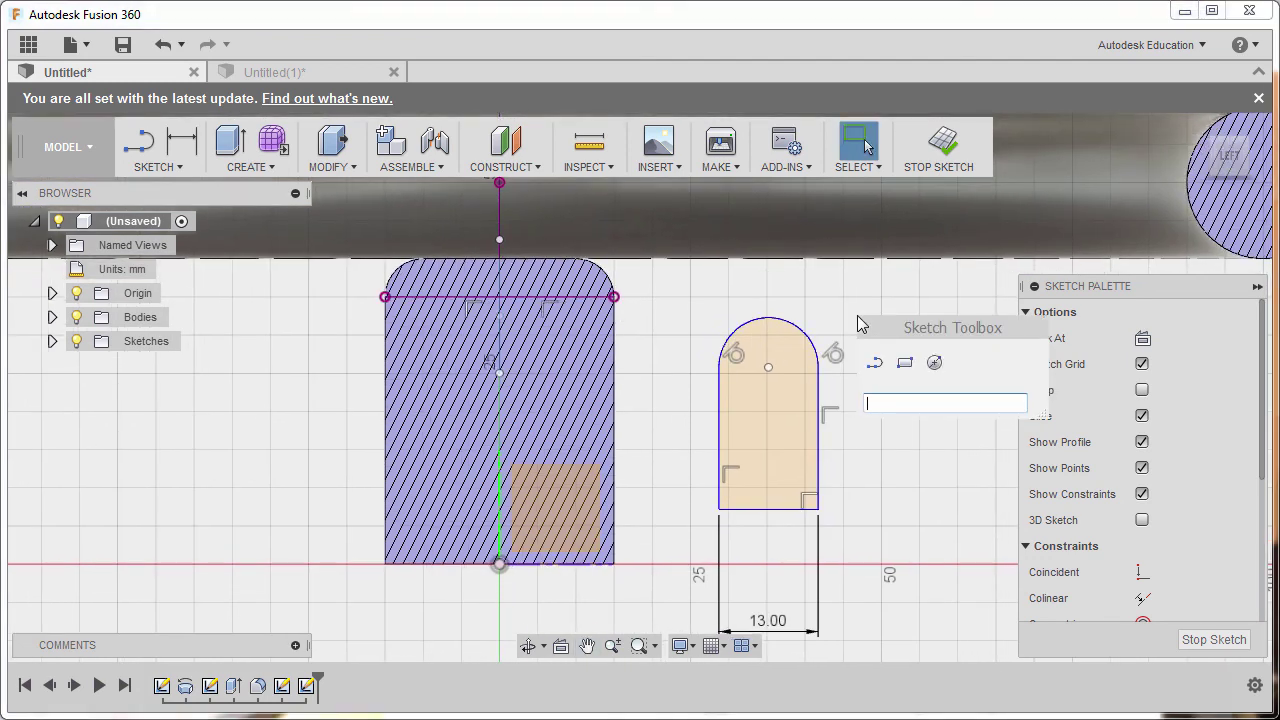
pyautogui.write('po')
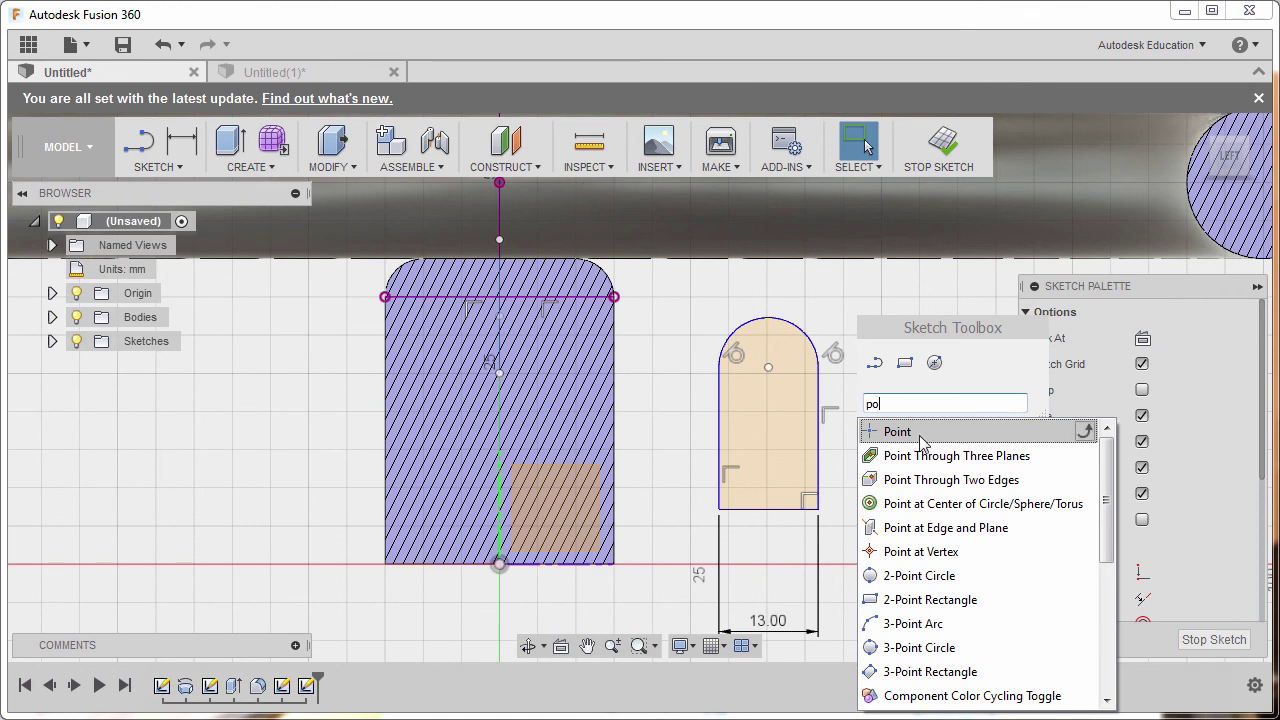
pyautogui.click(920, 441)
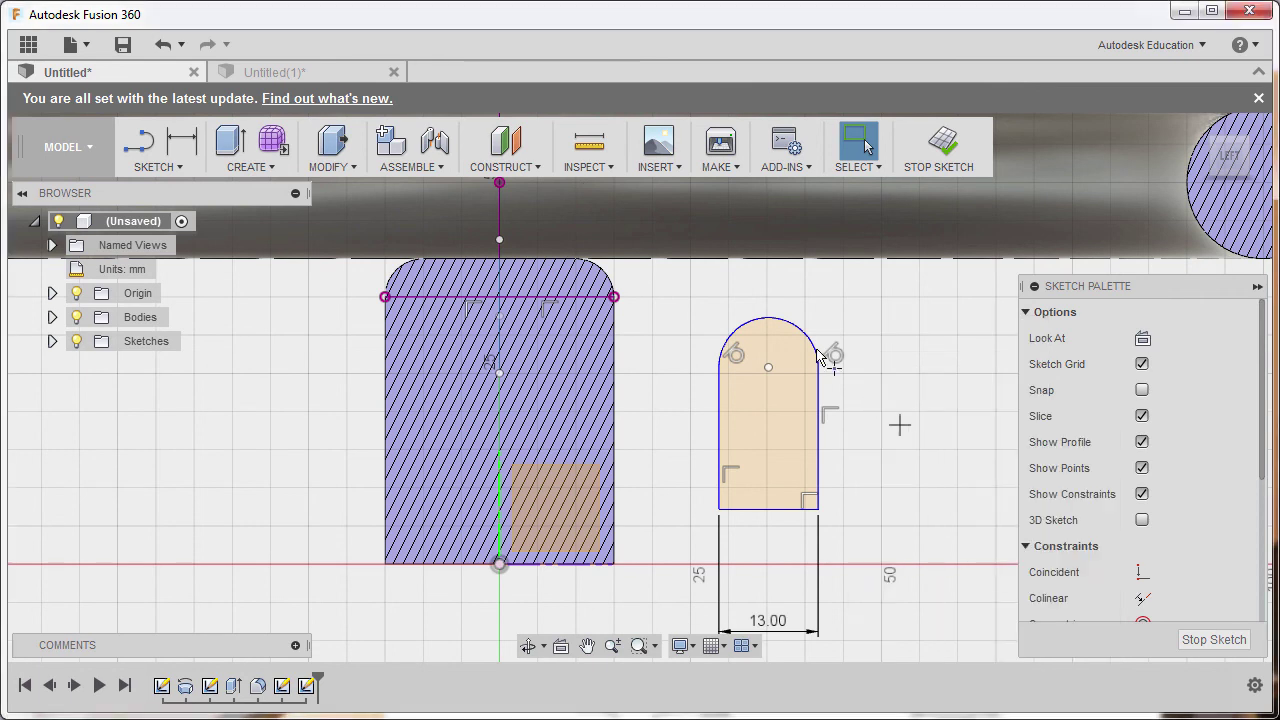
pyautogui.click(770, 318)
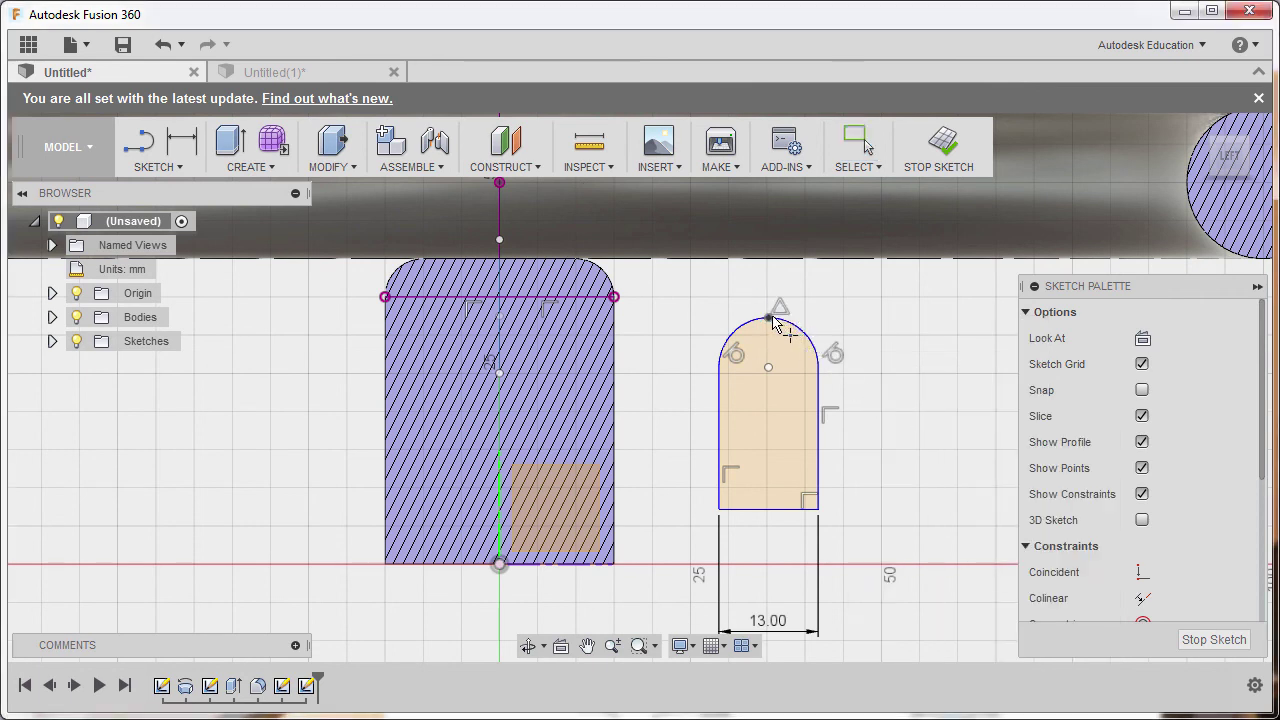
pyautogui.press('Escape')
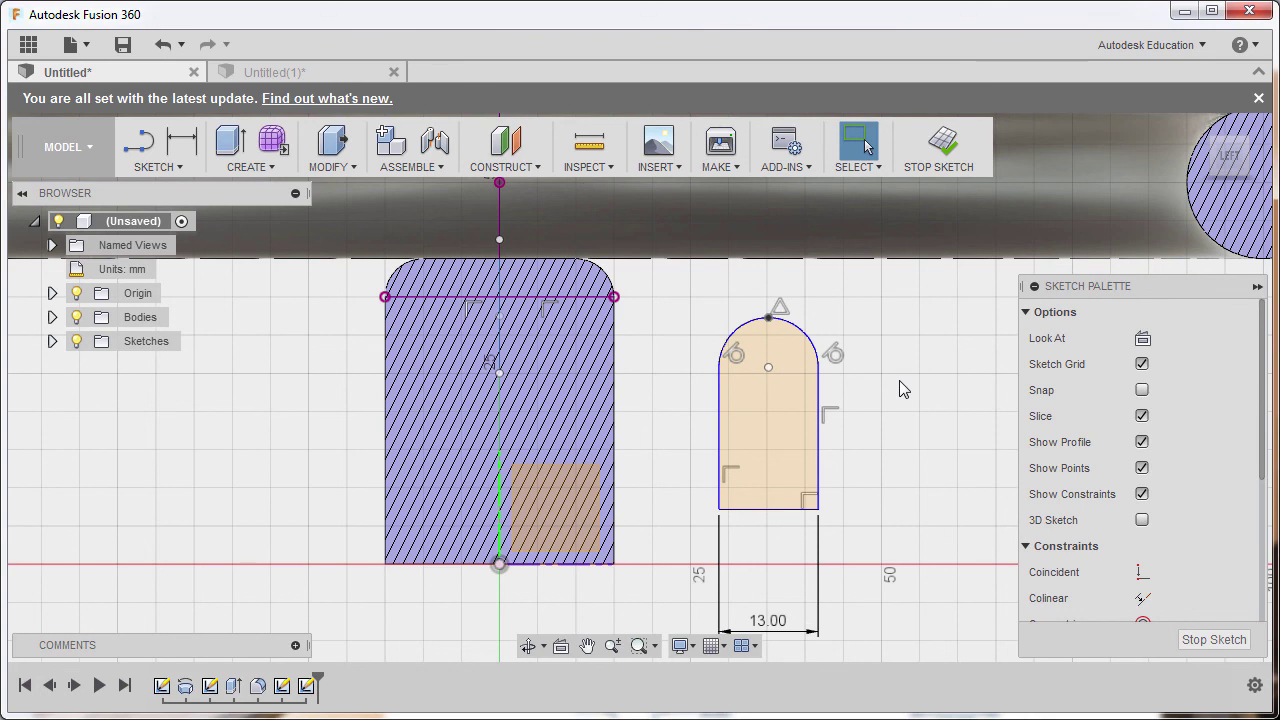
# Step: Dimension the profile's height from its base to the arc's midpoint to 18 mm, and shift the profile slightly downward beside the hub
pyautogui.press('d')
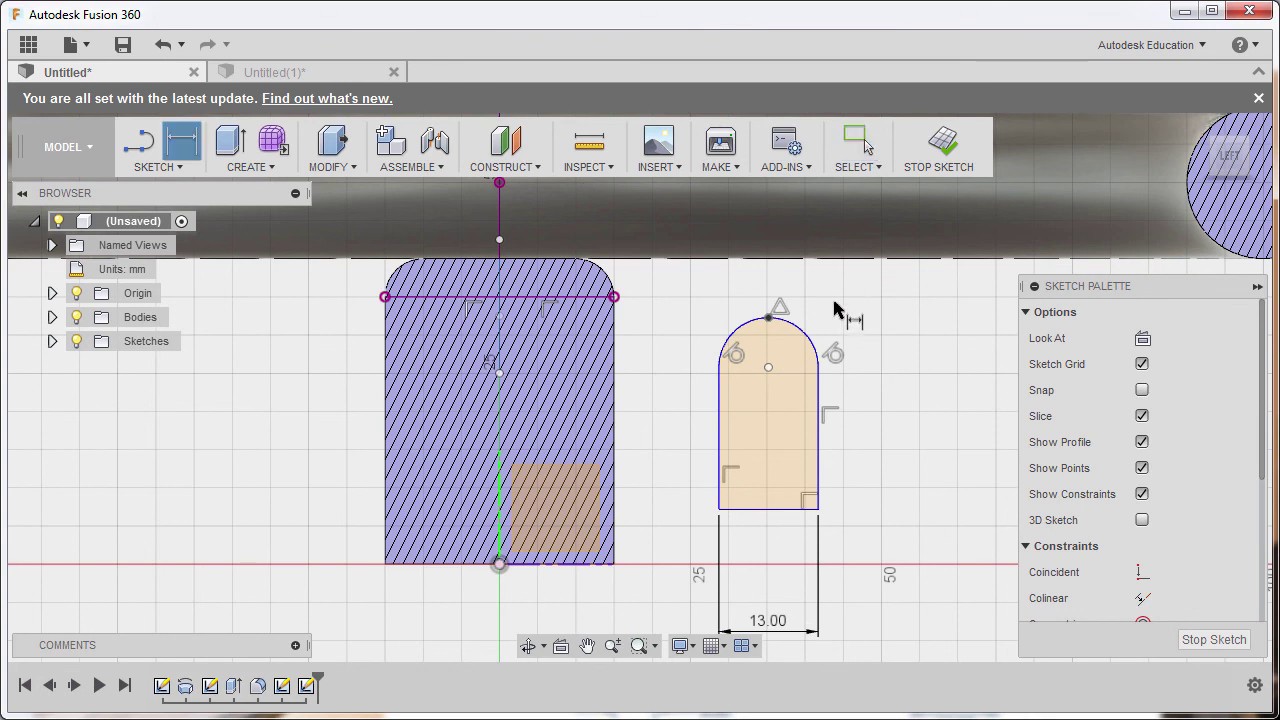
pyautogui.click(768, 318)
pyautogui.click(771, 512)
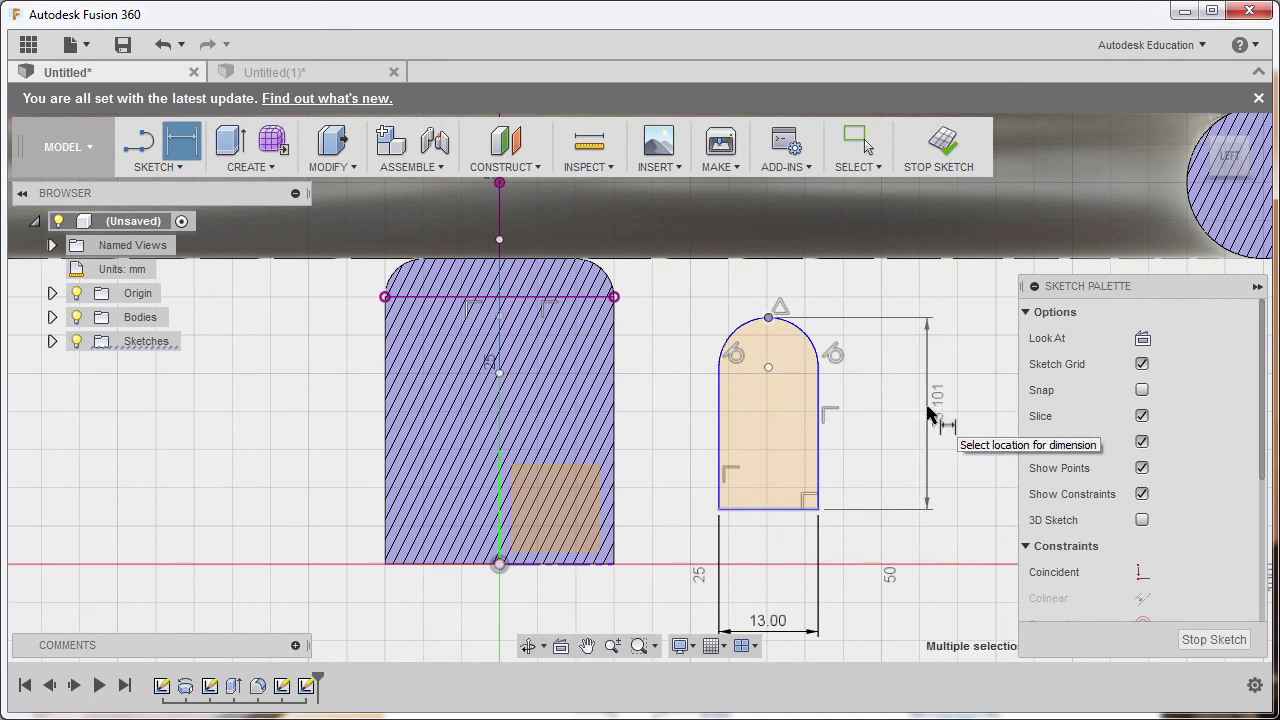
pyautogui.click(929, 414)
pyautogui.click(936, 405)
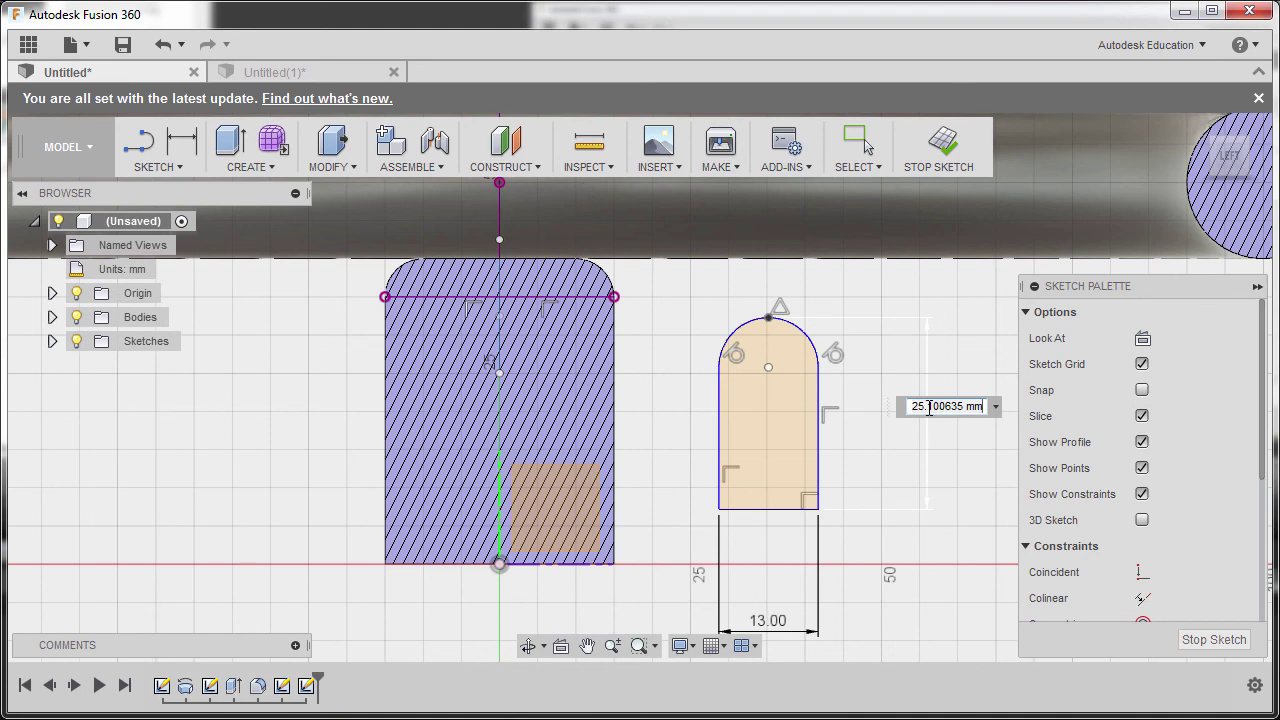
pyautogui.doubleClick(932, 406)
pyautogui.write('18')
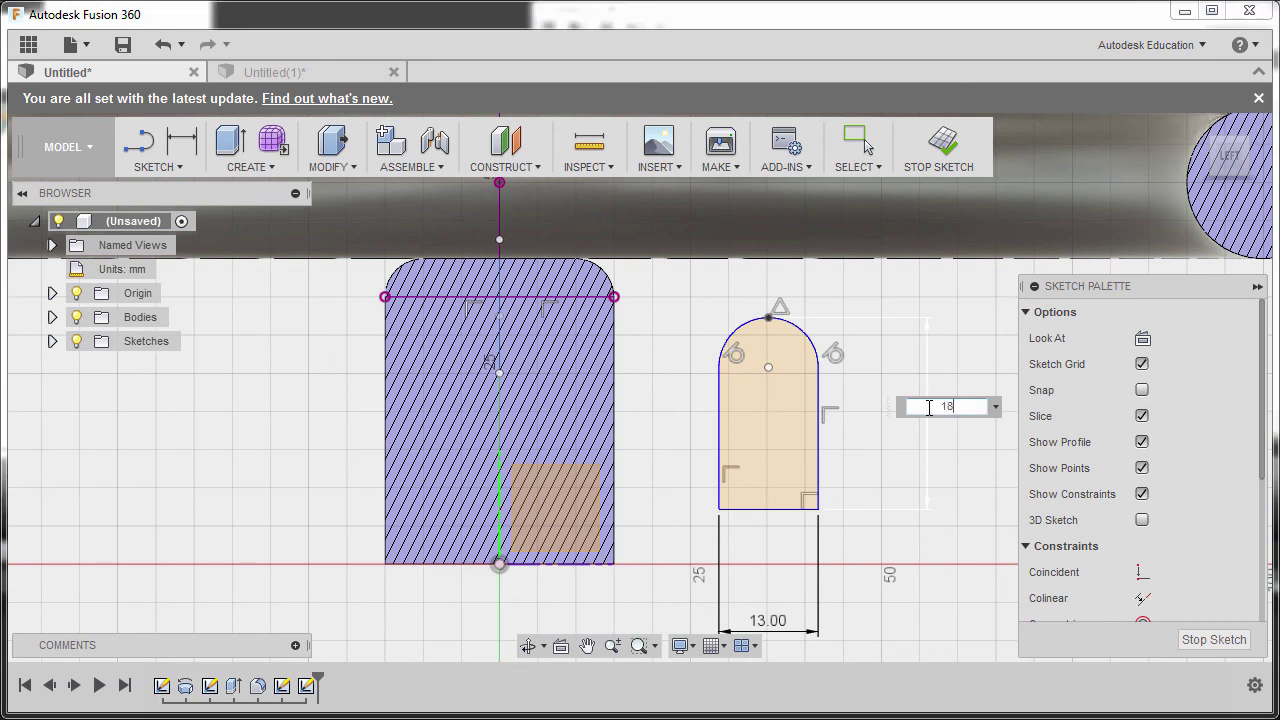
pyautogui.press('Return')
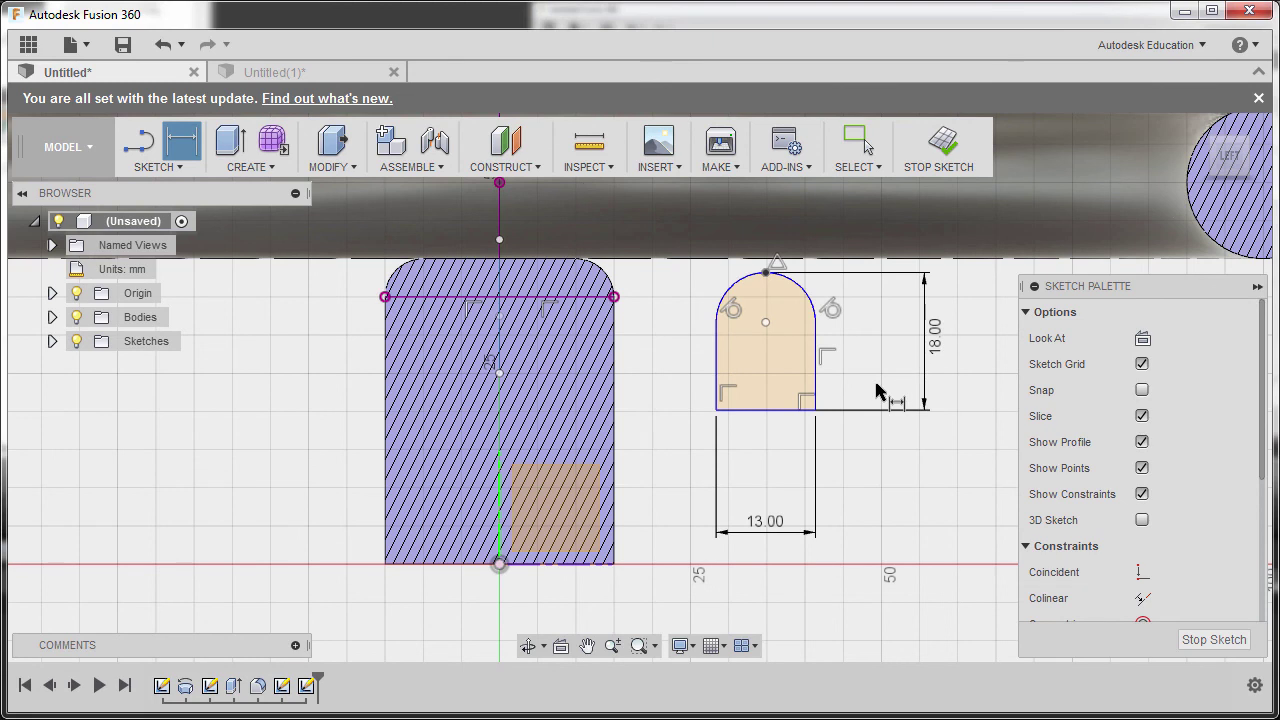
pyautogui.press('Escape')
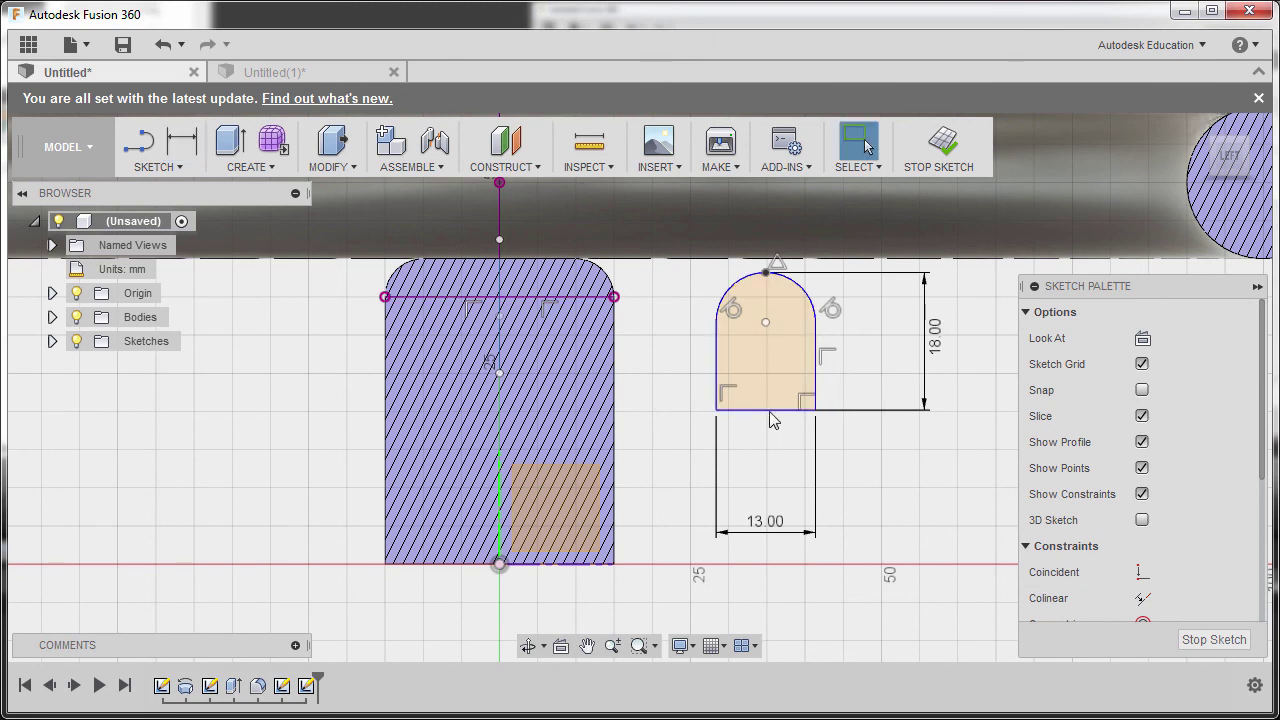
pyautogui.moveTo(765, 409); pyautogui.dragTo(759, 466)
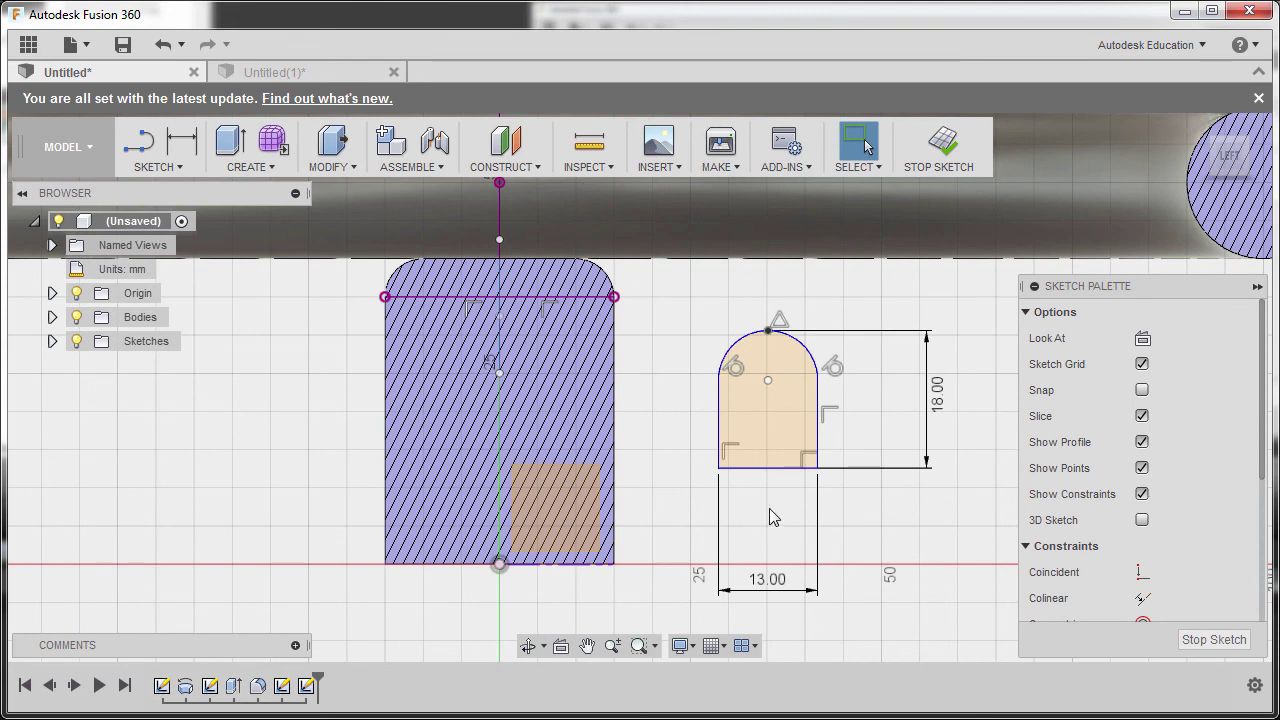
# Step: Place a sketch point inside the arched profile, just below the arc's center point
pyautogui.press('s')
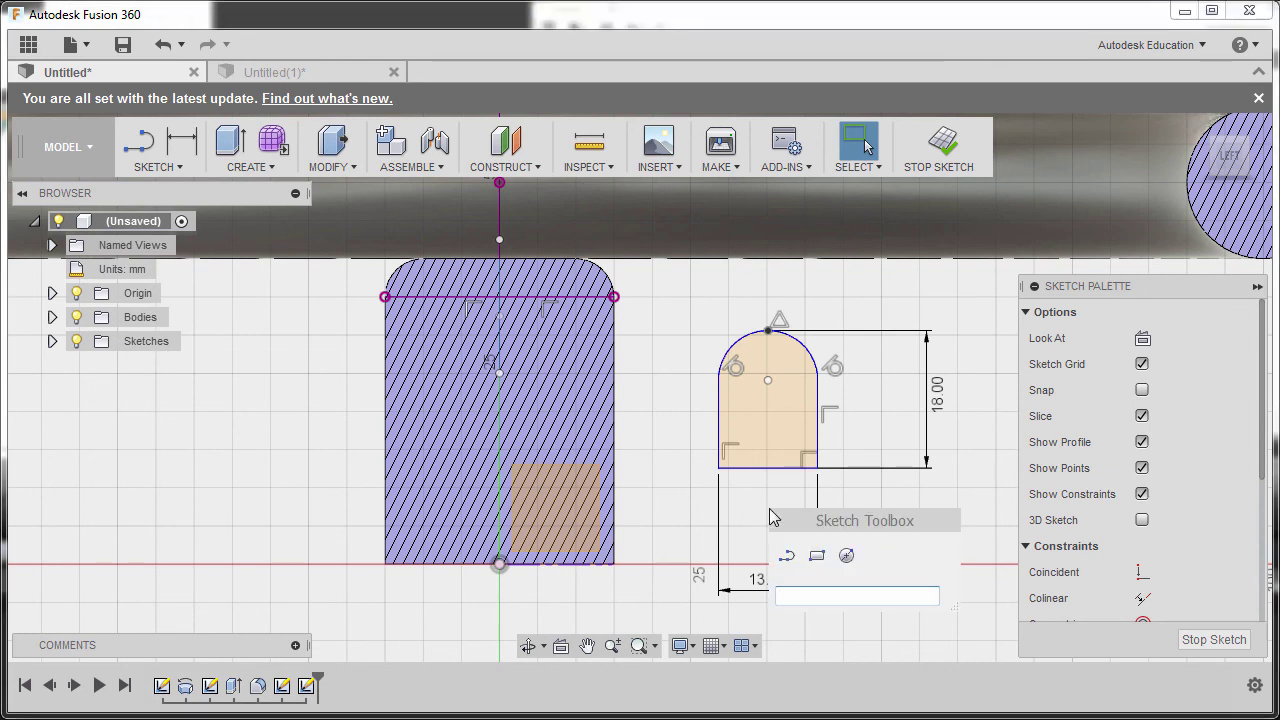
pyautogui.write('po')
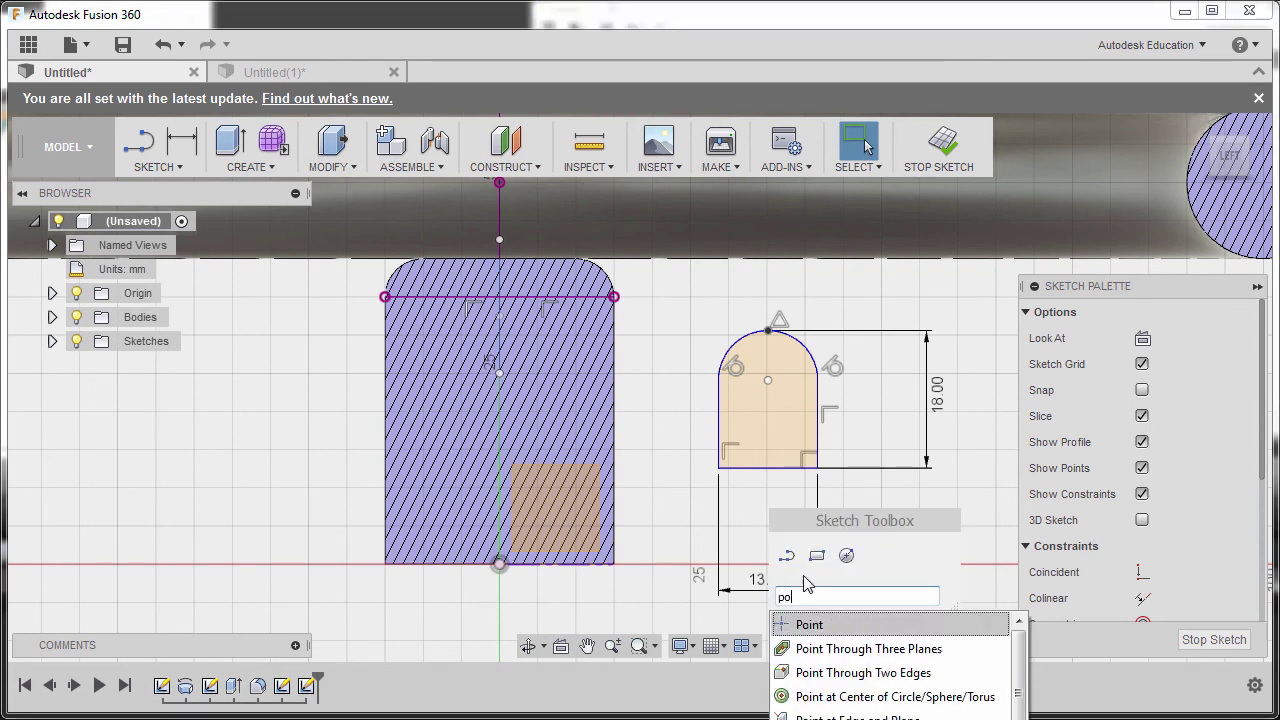
pyautogui.click(850, 636)
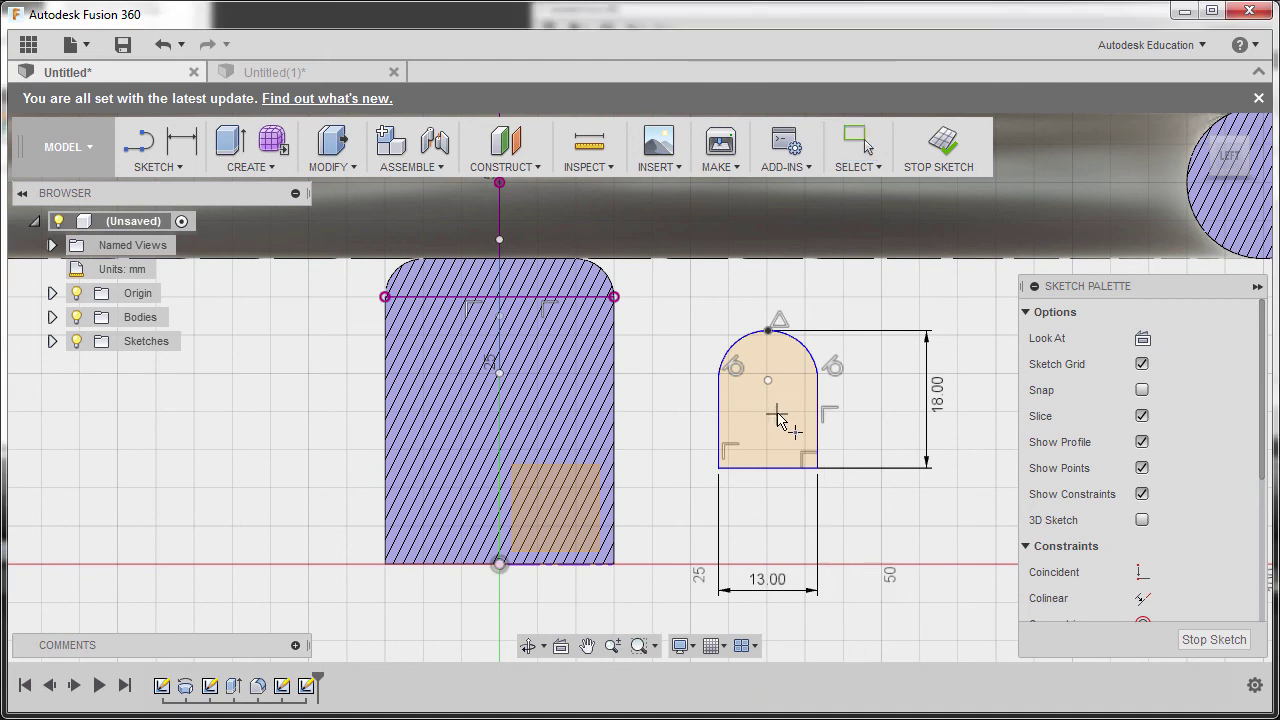
pyautogui.press('Escape')
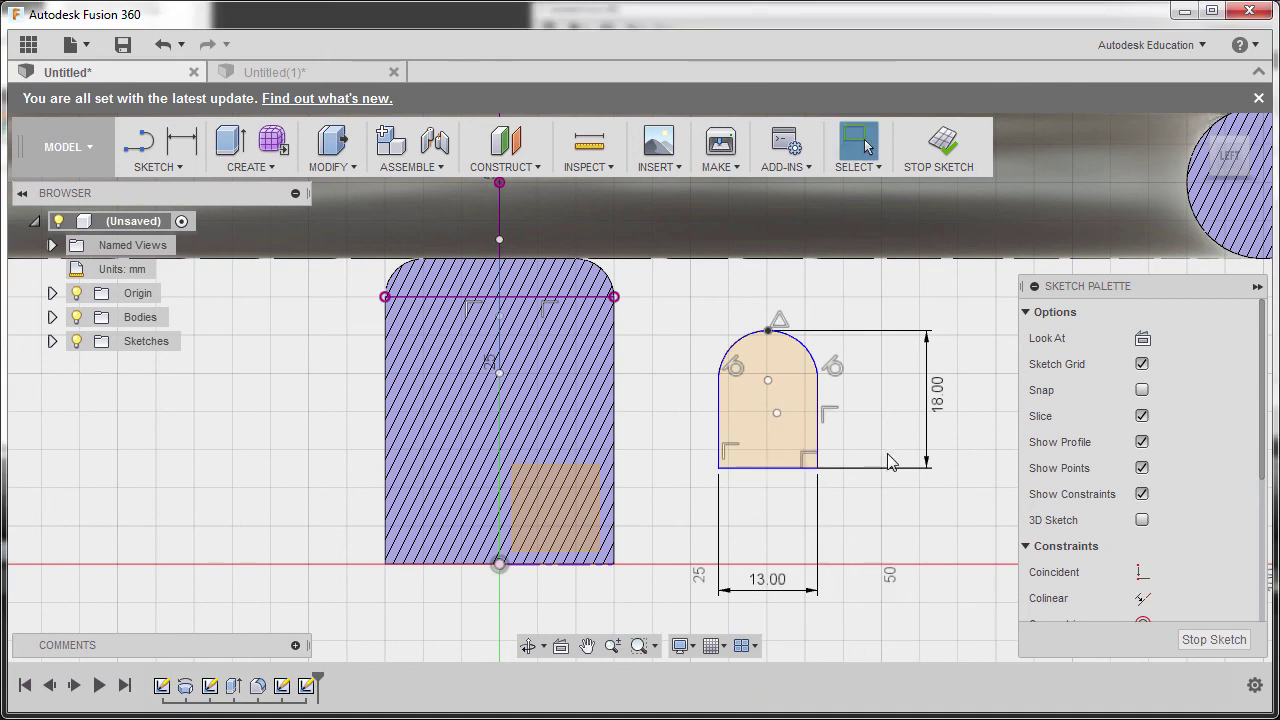
# Step: Align the new sketch point vertically with the arc's center point using a Horizontal/Vertical constraint
pyautogui.scroll(-3, 1186, 502)
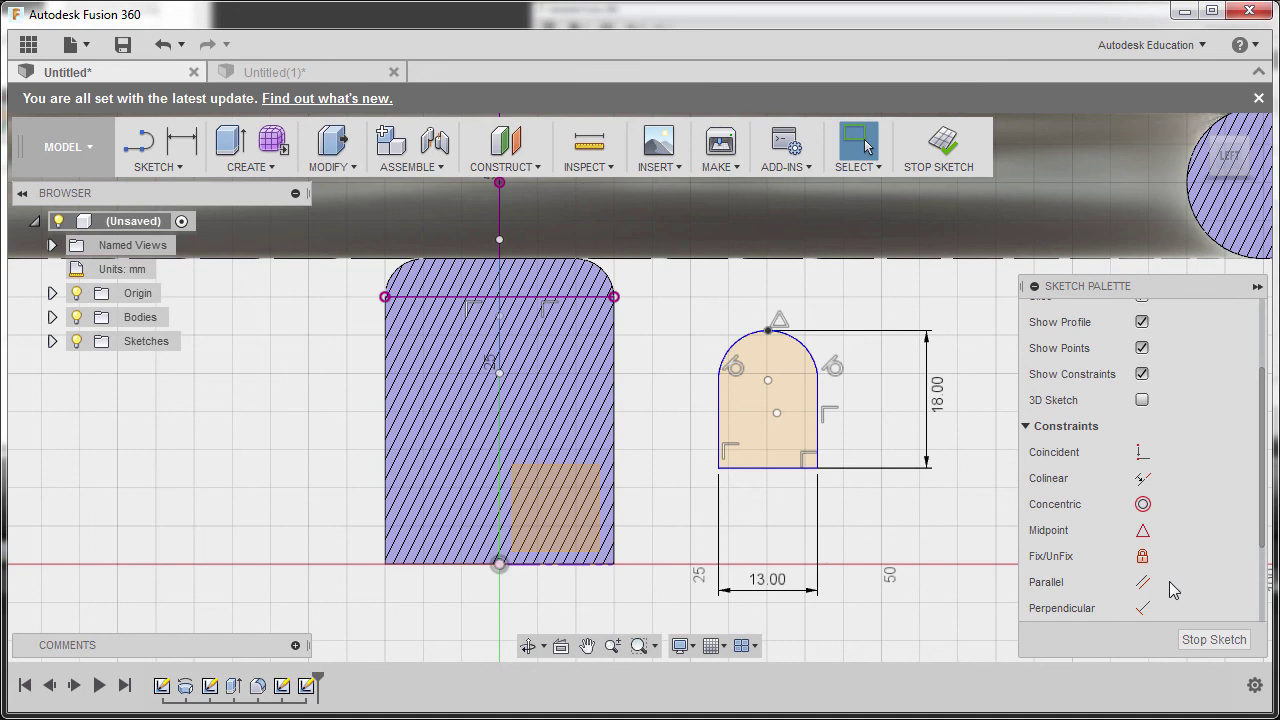
pyautogui.scroll(-3, 1169, 581)
pyautogui.click(1143, 514)
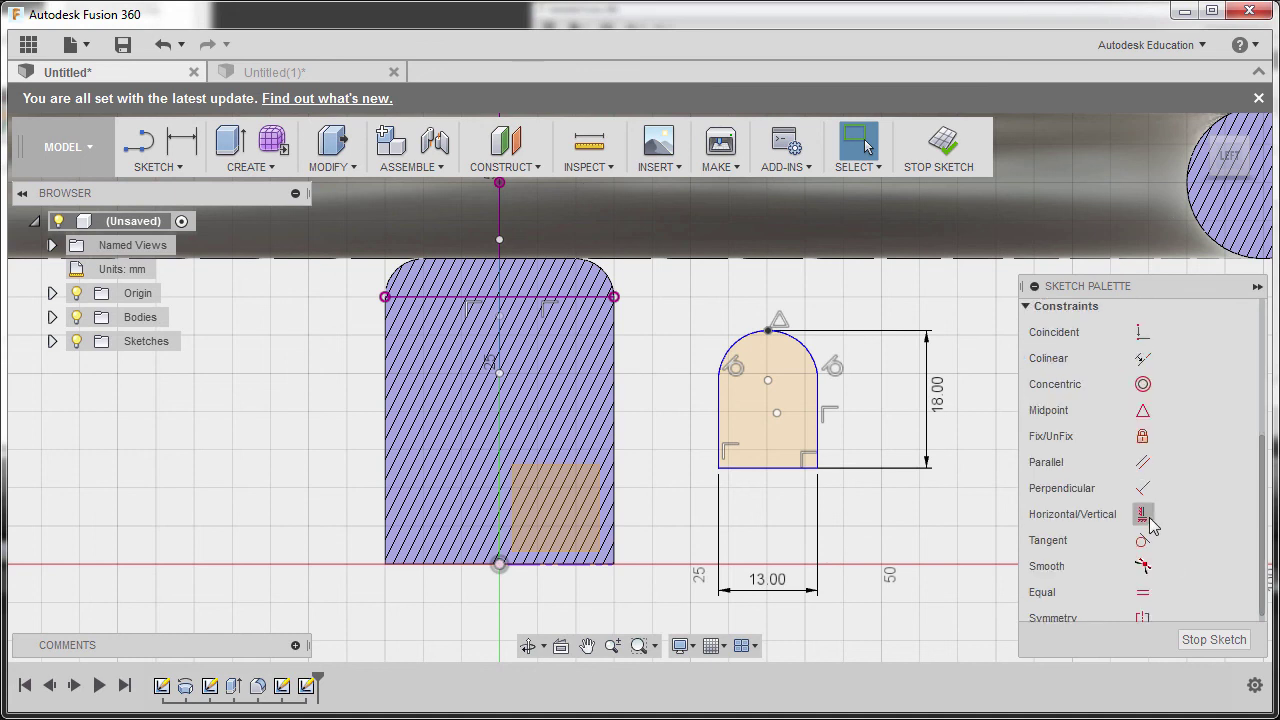
pyautogui.click(768, 383)
pyautogui.click(768, 330)
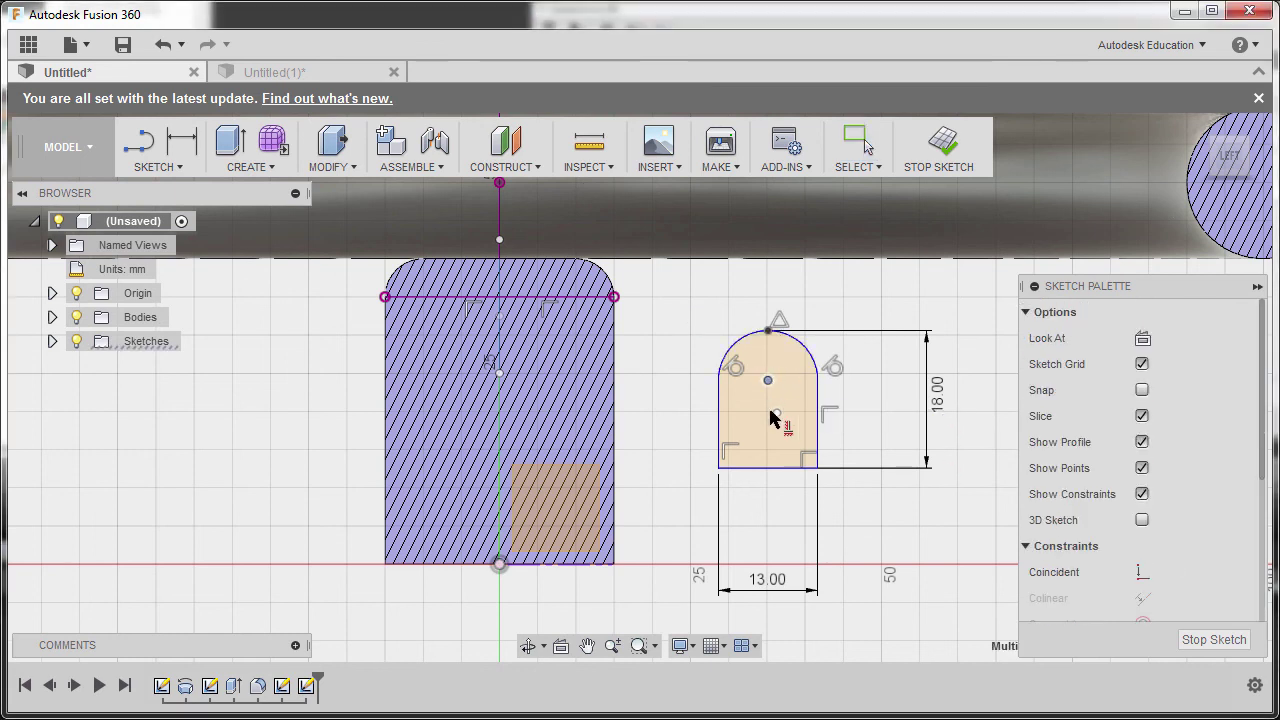
pyautogui.click(777, 413)
pyautogui.click(768, 380)
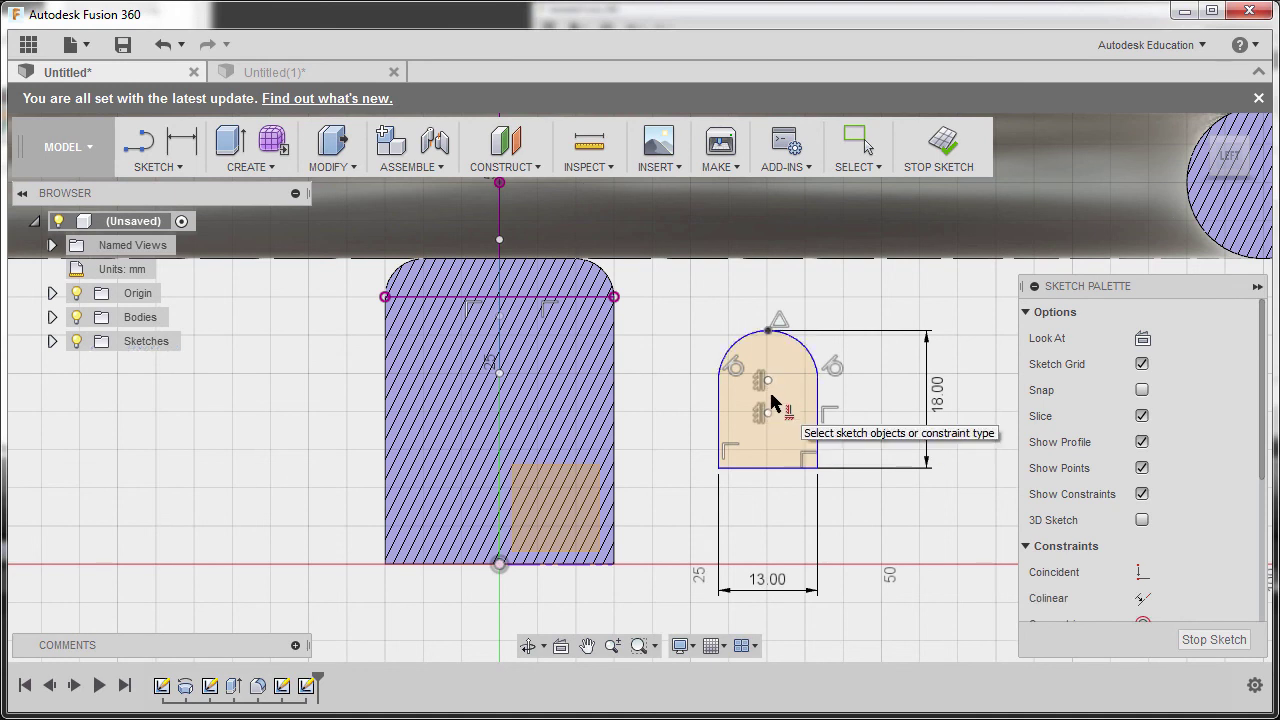
# Step: Dimension the inner sketch point 9 mm above the profile's base line
pyautogui.press('d')
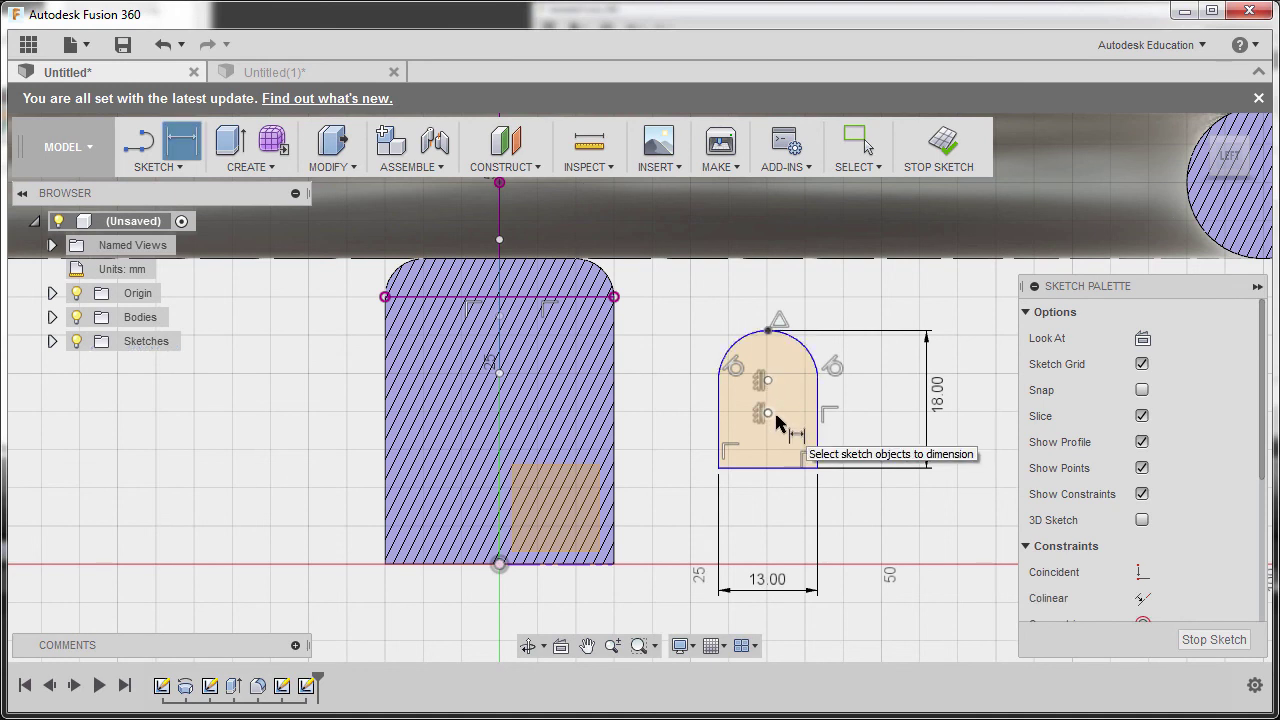
pyautogui.scroll(2, 777, 420)
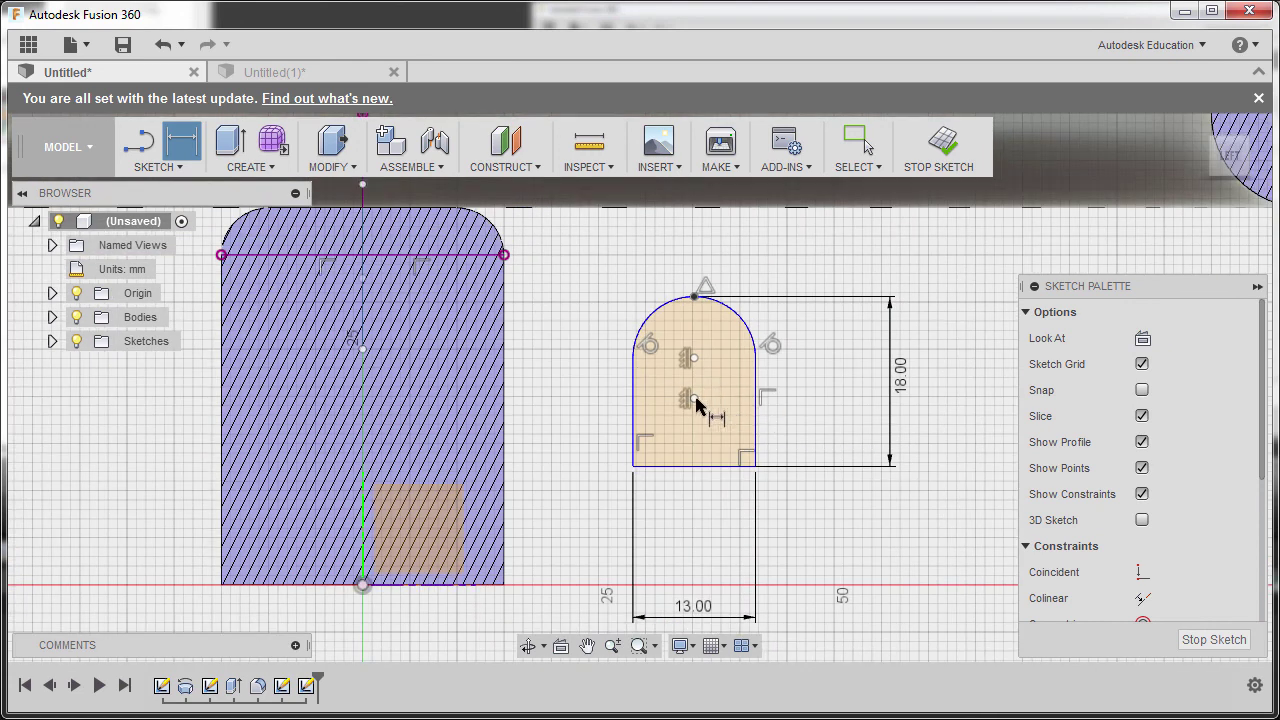
pyautogui.click(692, 399)
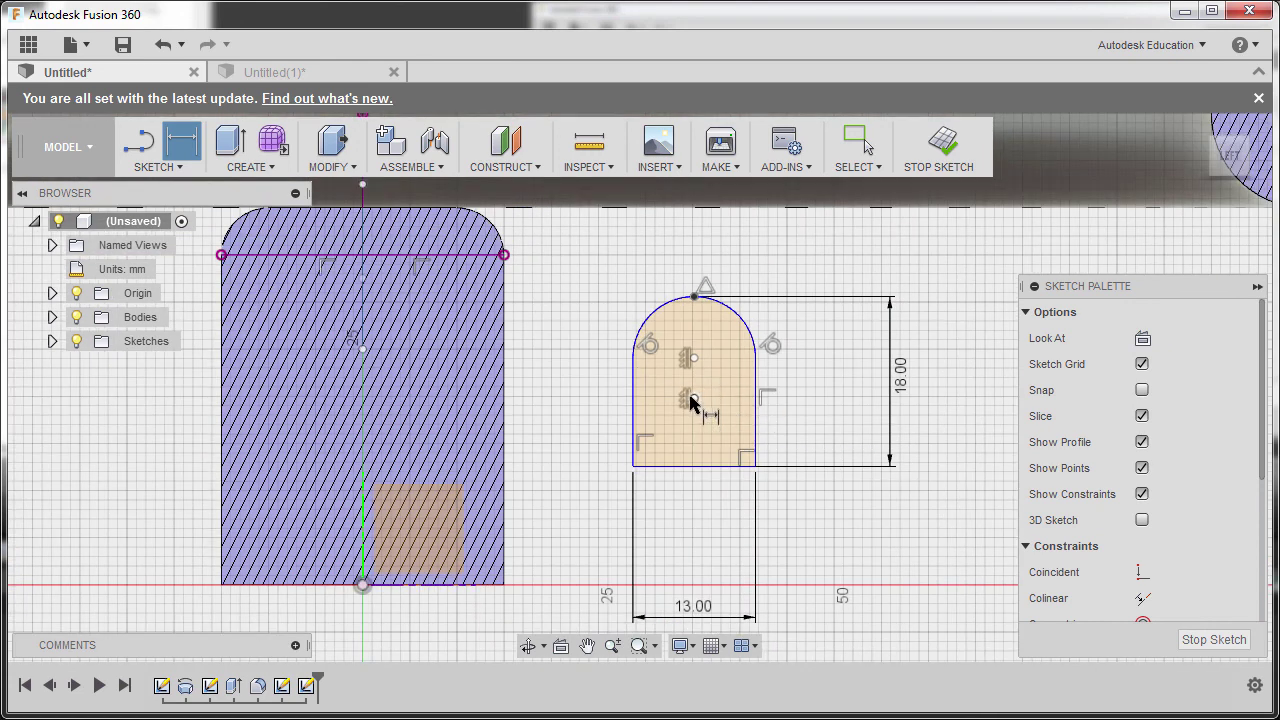
pyautogui.click(716, 468)
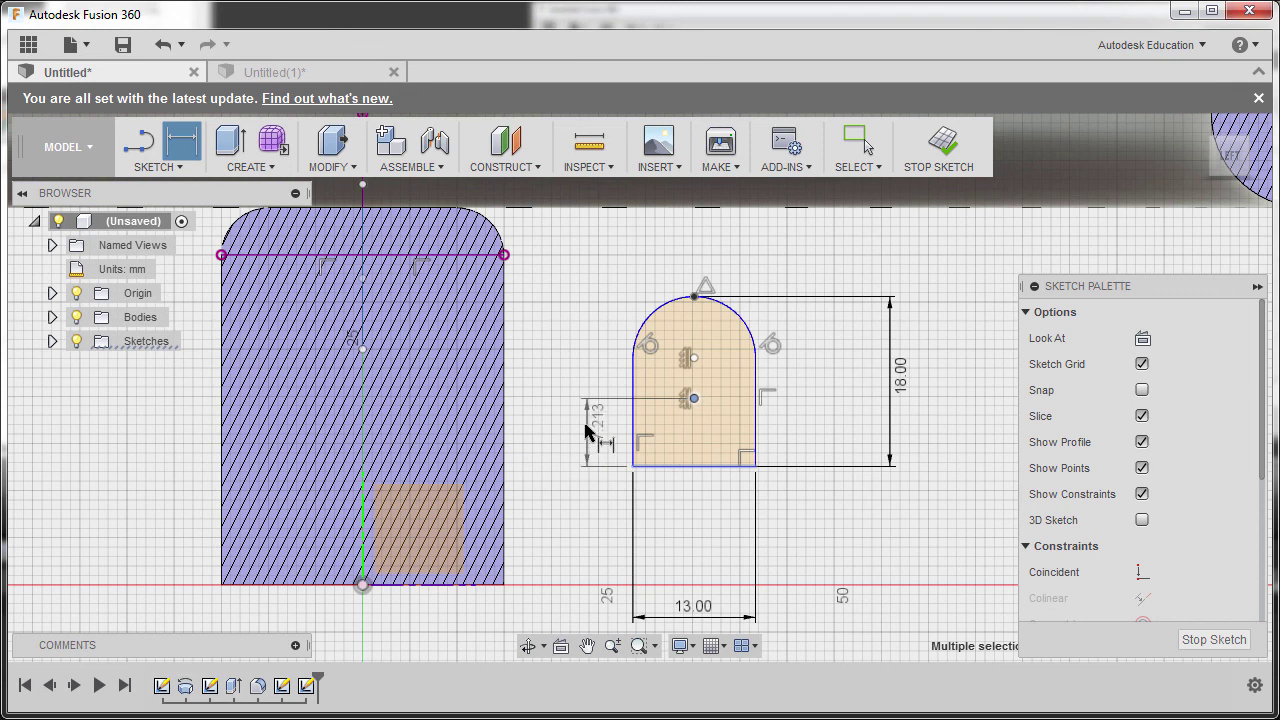
pyautogui.click(587, 441)
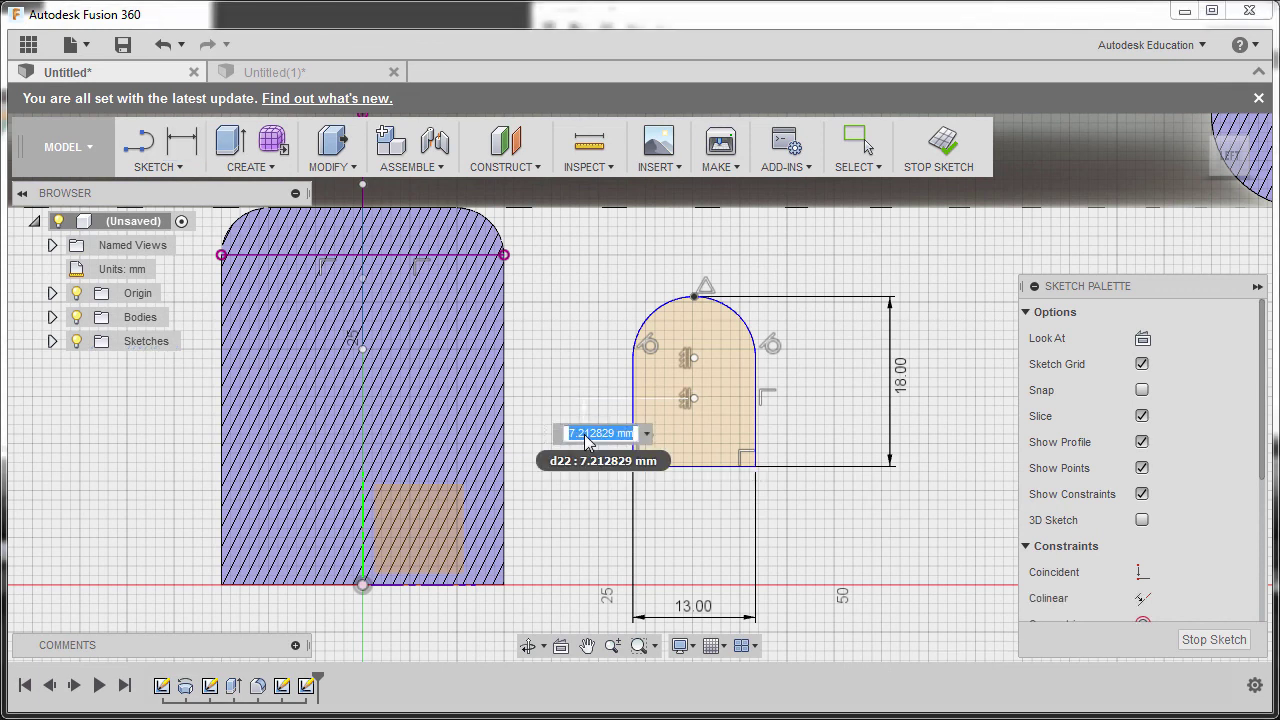
pyautogui.write('9')
pyautogui.press('Return')
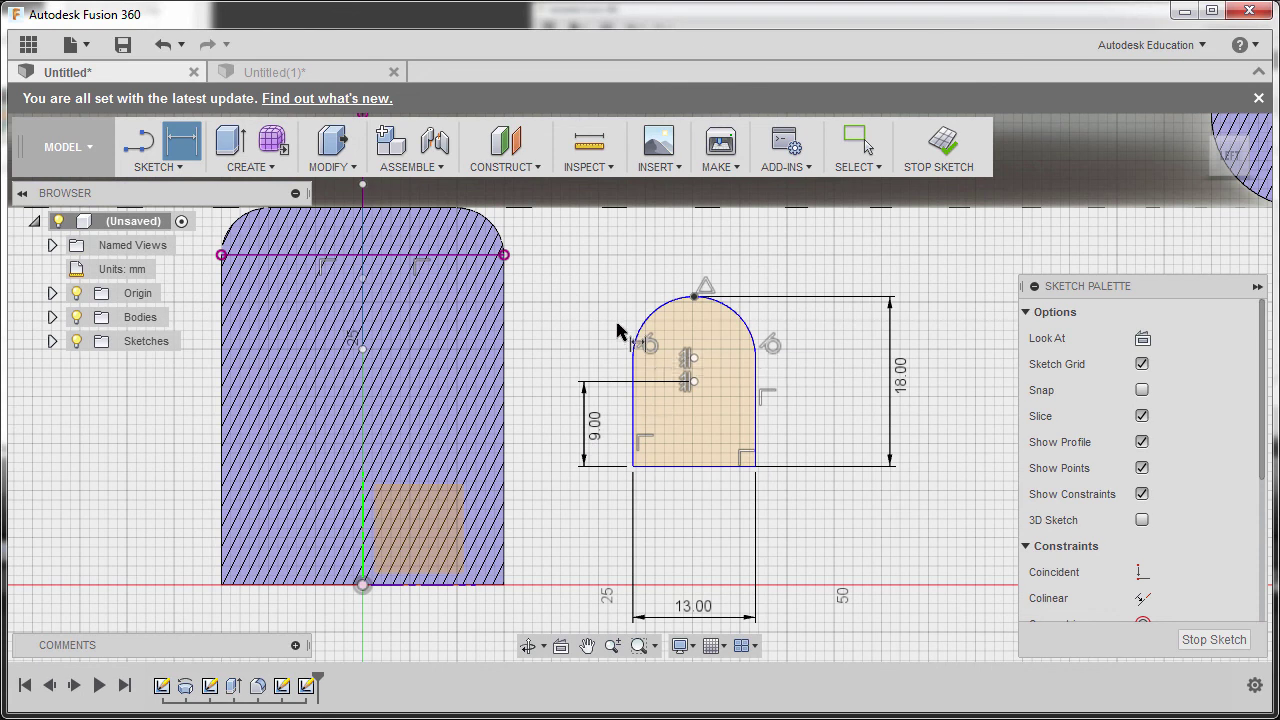
pyautogui.press('Escape')
# Step: Project the spoke path's start point at the hub's center into the profile sketch
pyautogui.moveTo(610, 360)
pyautogui.keyDown('shift'); pyautogui.mouseDown(button='middle')
pyautogui.moveTo(572, 387)
pyautogui.moveTo(713, 378)
pyautogui.mouseUp(button='middle'); pyautogui.keyUp('shift')
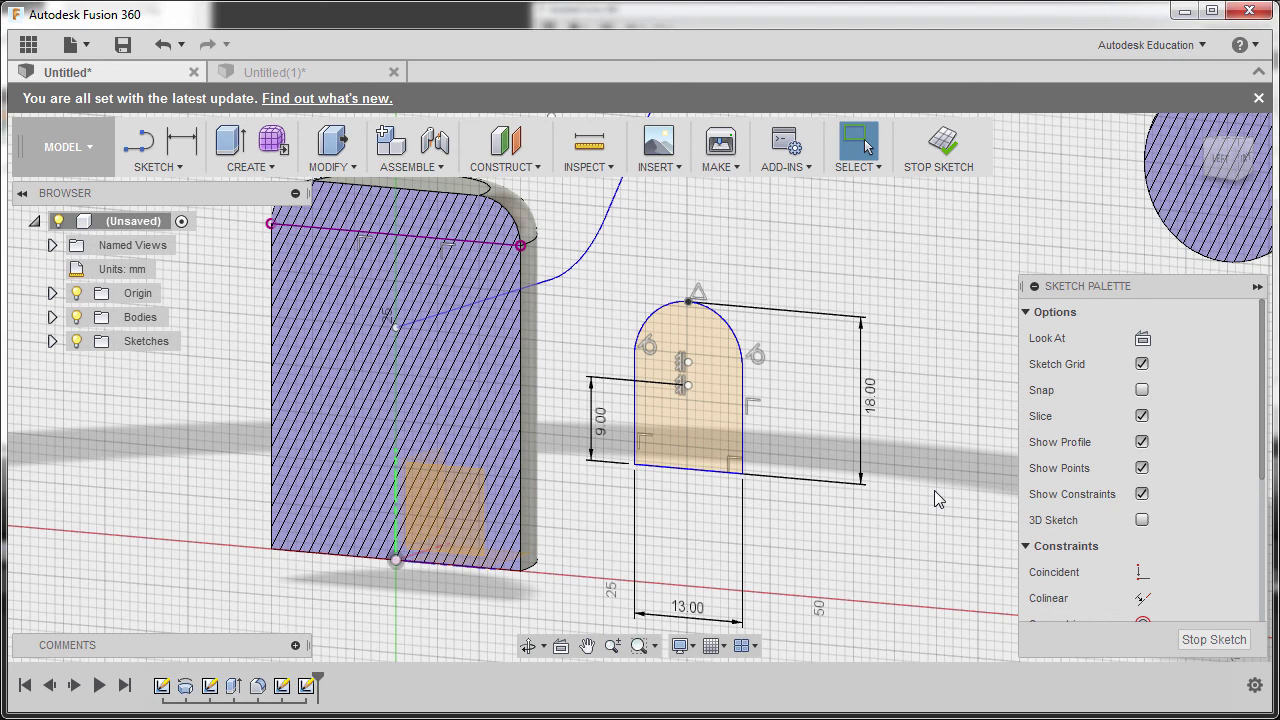
pyautogui.press('p')
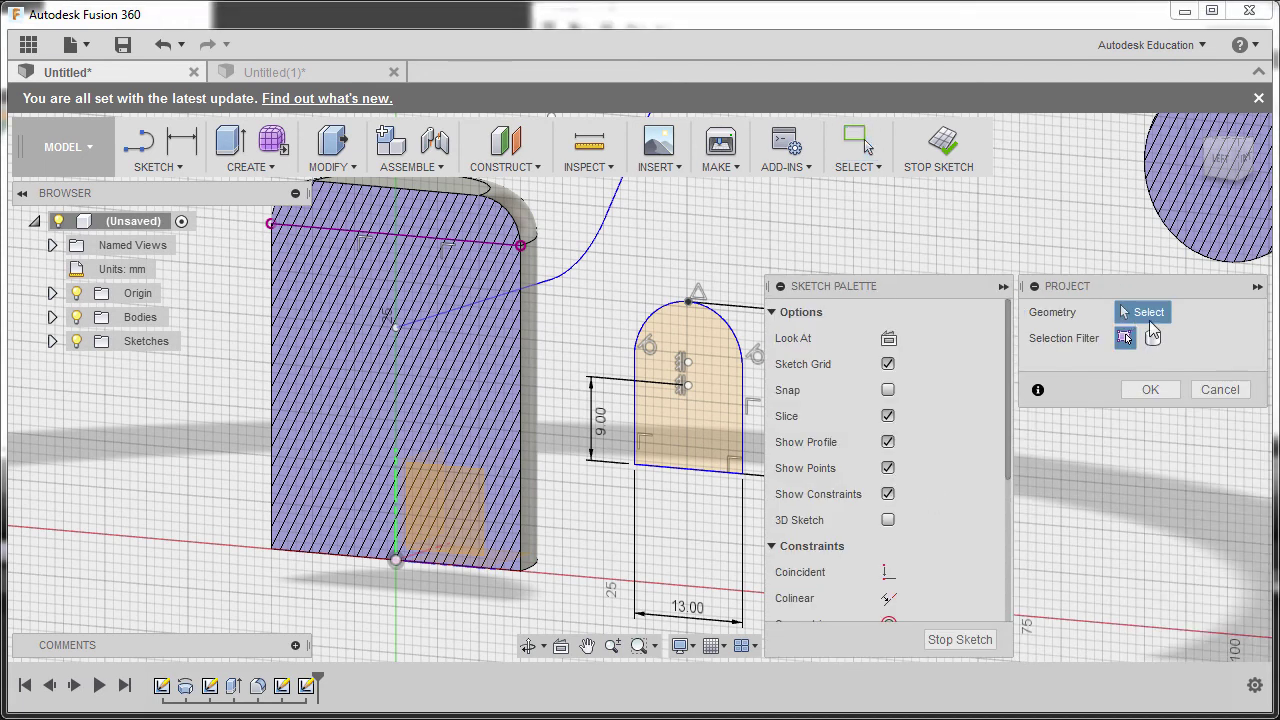
pyautogui.click(396, 328)
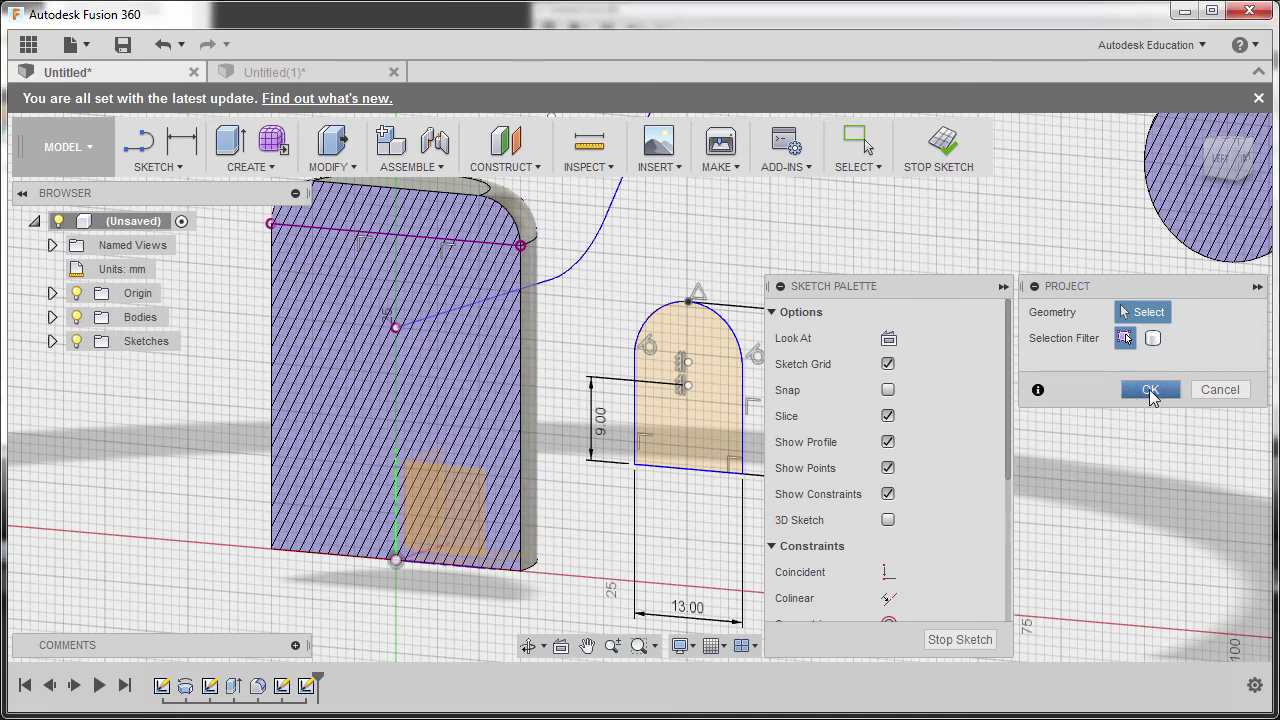
pyautogui.click(1150, 390)
# Step: Make the profile's inner sketch point coincident with the projected start point of the spoke path
pyautogui.moveTo(423, 357)
pyautogui.keyDown('shift'); pyautogui.mouseDown(button='middle')
pyautogui.moveTo(437, 381)
pyautogui.moveTo(366, 386)
pyautogui.moveTo(443, 471)
pyautogui.moveTo(418, 350)
pyautogui.moveTo(404, 347)
pyautogui.moveTo(499, 390)
pyautogui.mouseUp(button='middle'); pyautogui.keyUp('shift')
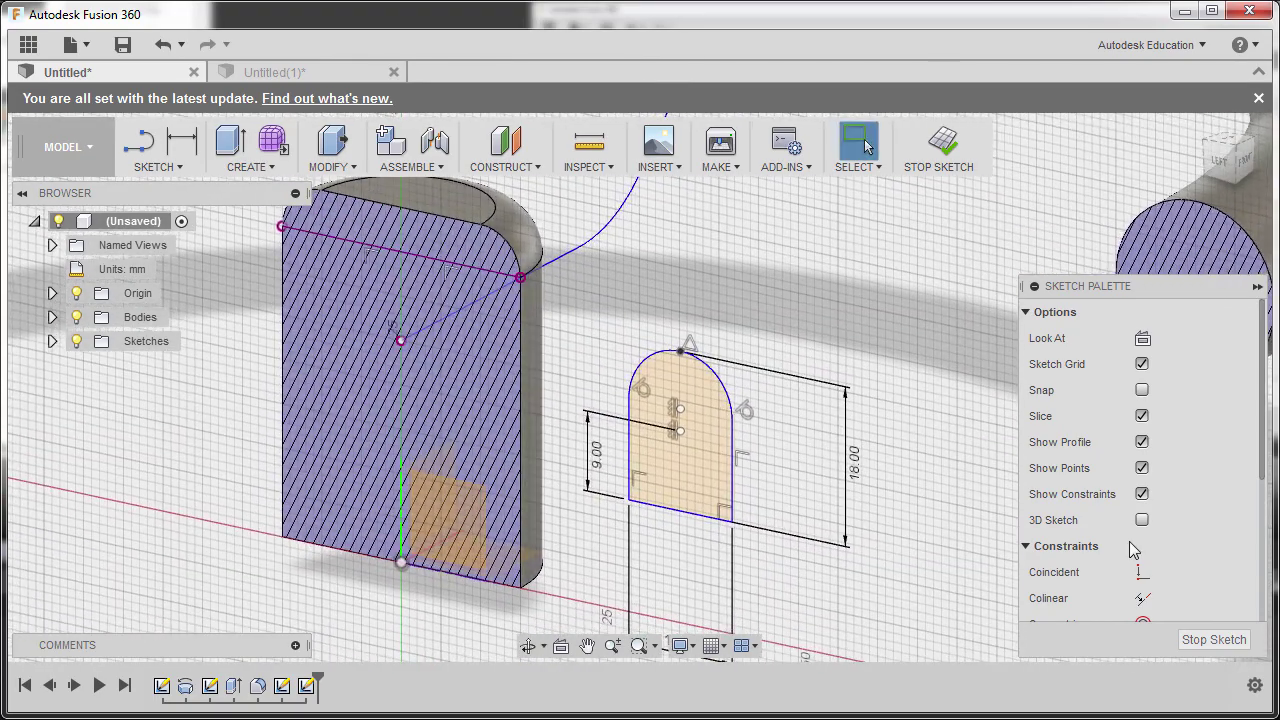
pyautogui.scroll(-2, 1133, 550)
pyautogui.click(1142, 452)
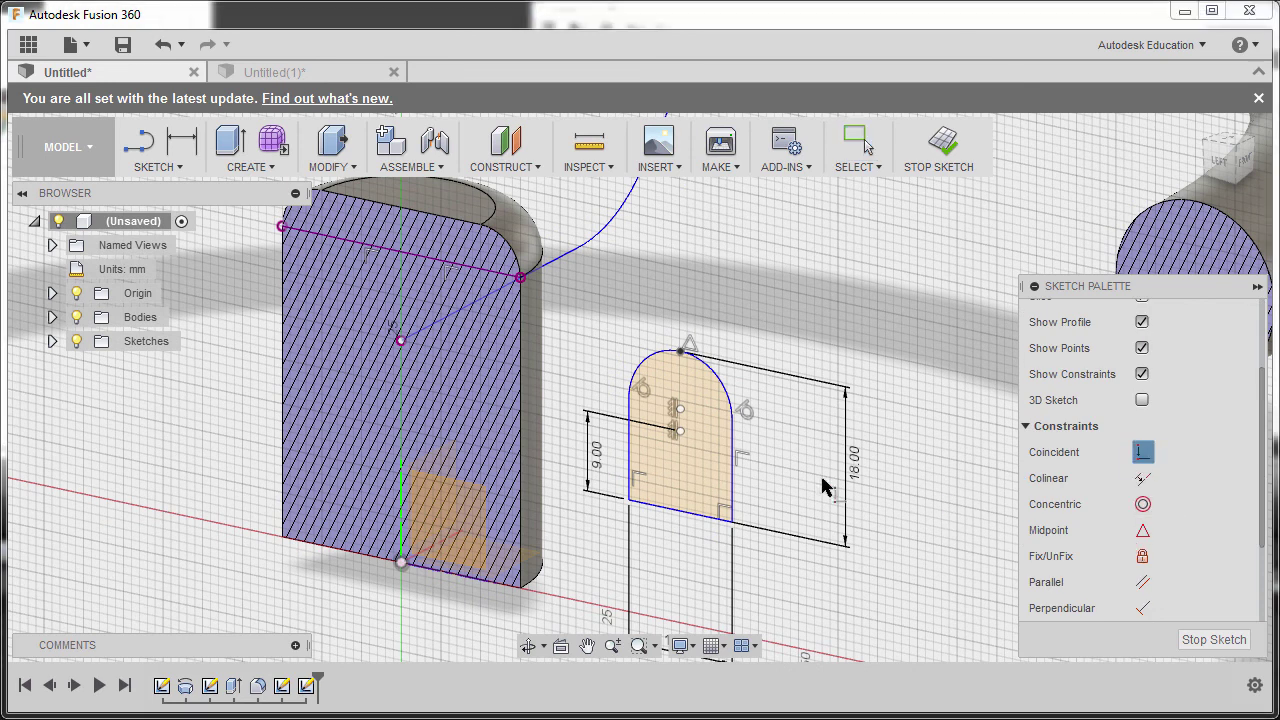
pyautogui.click(681, 432)
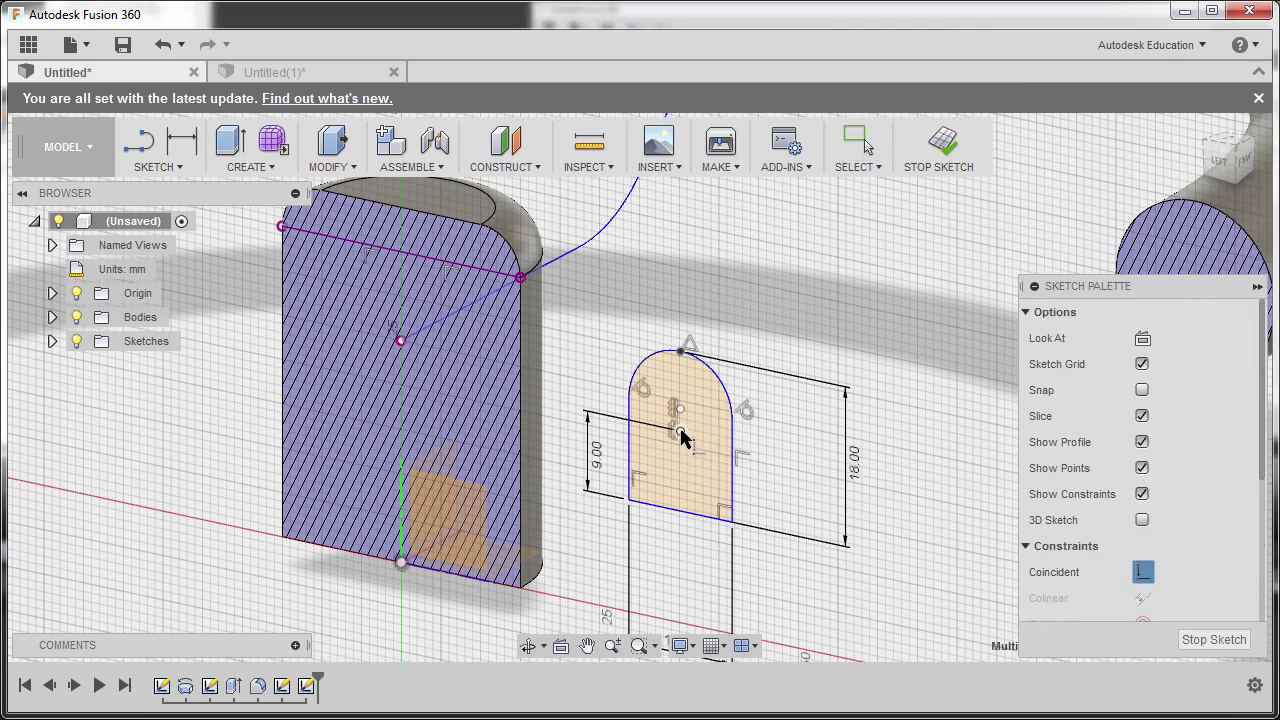
pyautogui.click(401, 341)
pyautogui.keyDown('shift'); pyautogui.moveTo(577, 455); pyautogui.dragTo(457, 422, button='middle'); pyautogui.keyUp('shift')
pyautogui.press('Escape')
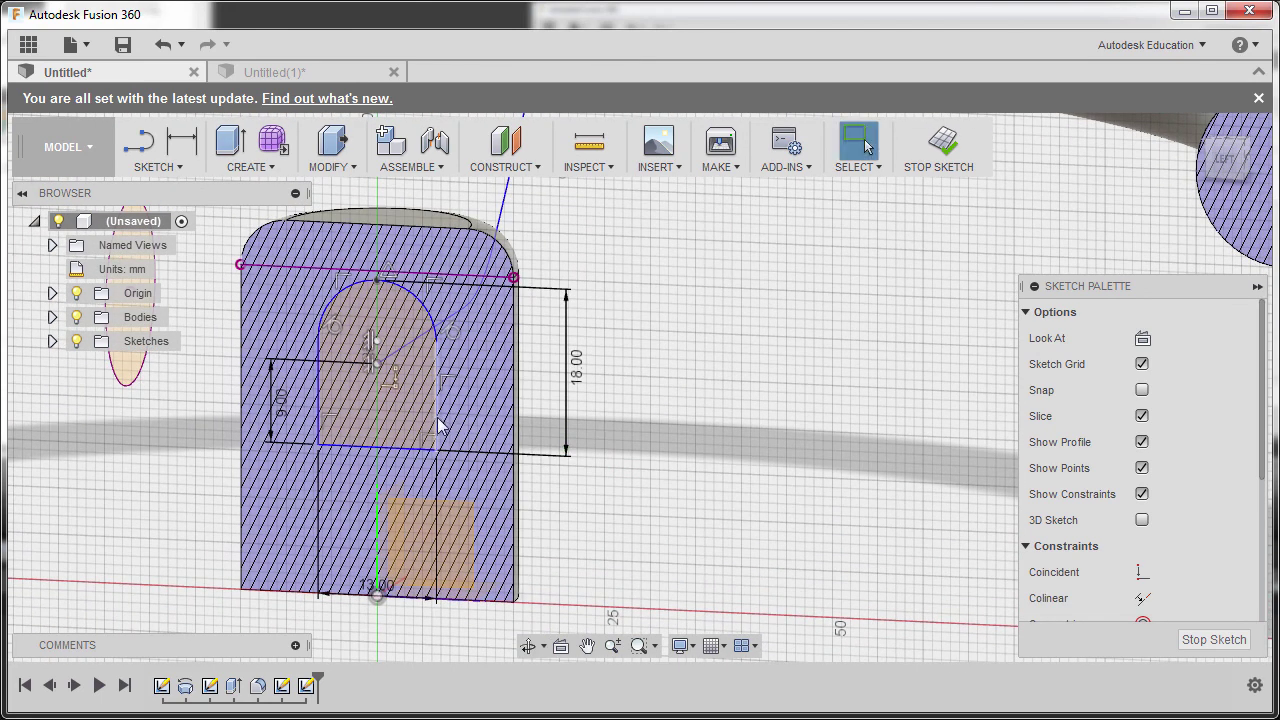
# Step: Check the arched profile's placement on the path inside the hub and finish the sketch
pyautogui.click(437, 427)
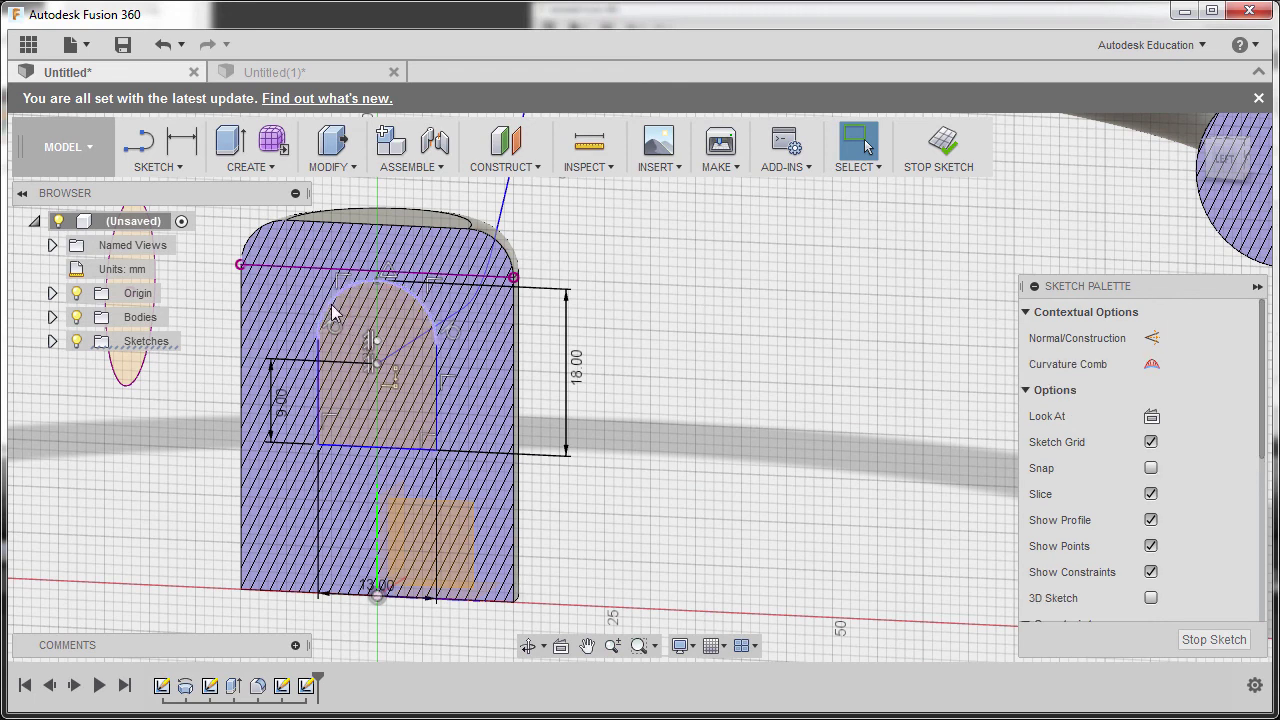
pyautogui.moveTo(665, 412)
pyautogui.keyDown('shift'); pyautogui.mouseDown(button='middle')
pyautogui.moveTo(789, 441)
pyautogui.moveTo(741, 401)
pyautogui.moveTo(761, 411)
pyautogui.mouseUp(button='middle'); pyautogui.keyUp('shift')
pyautogui.scroll(3, 738, 397)
pyautogui.scroll(-3, 730, 380)
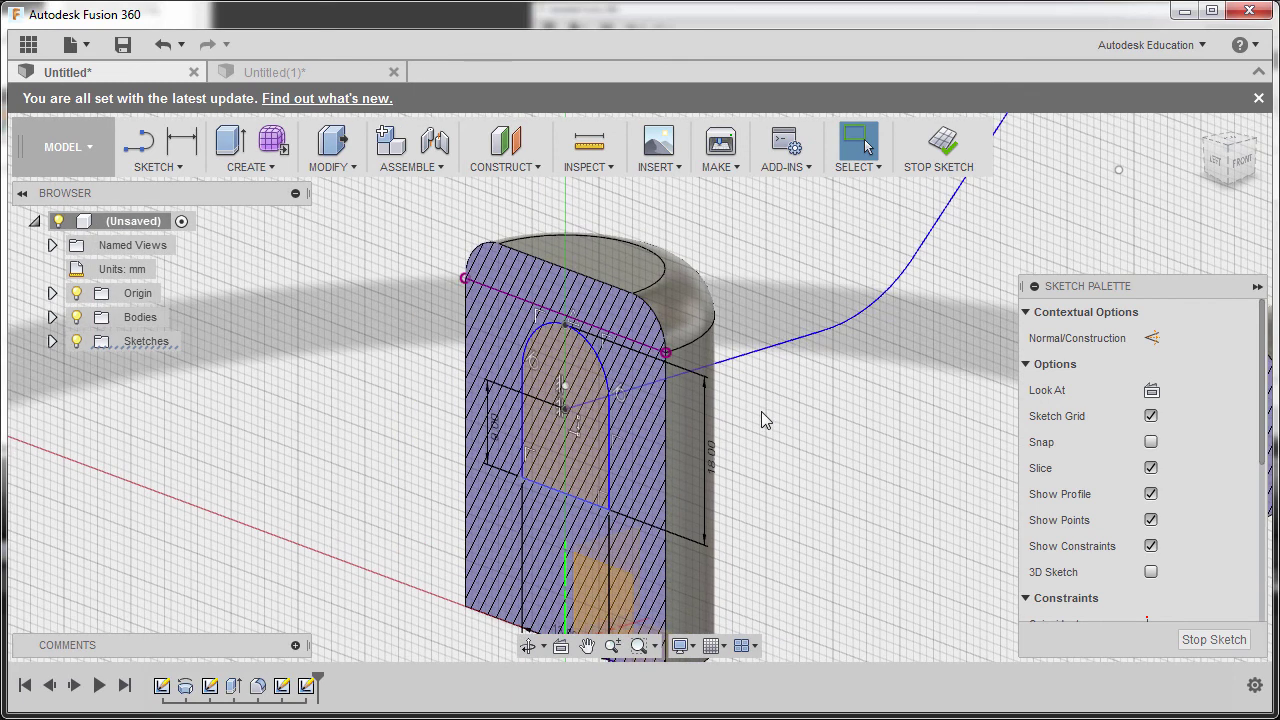
pyautogui.click(940, 160)
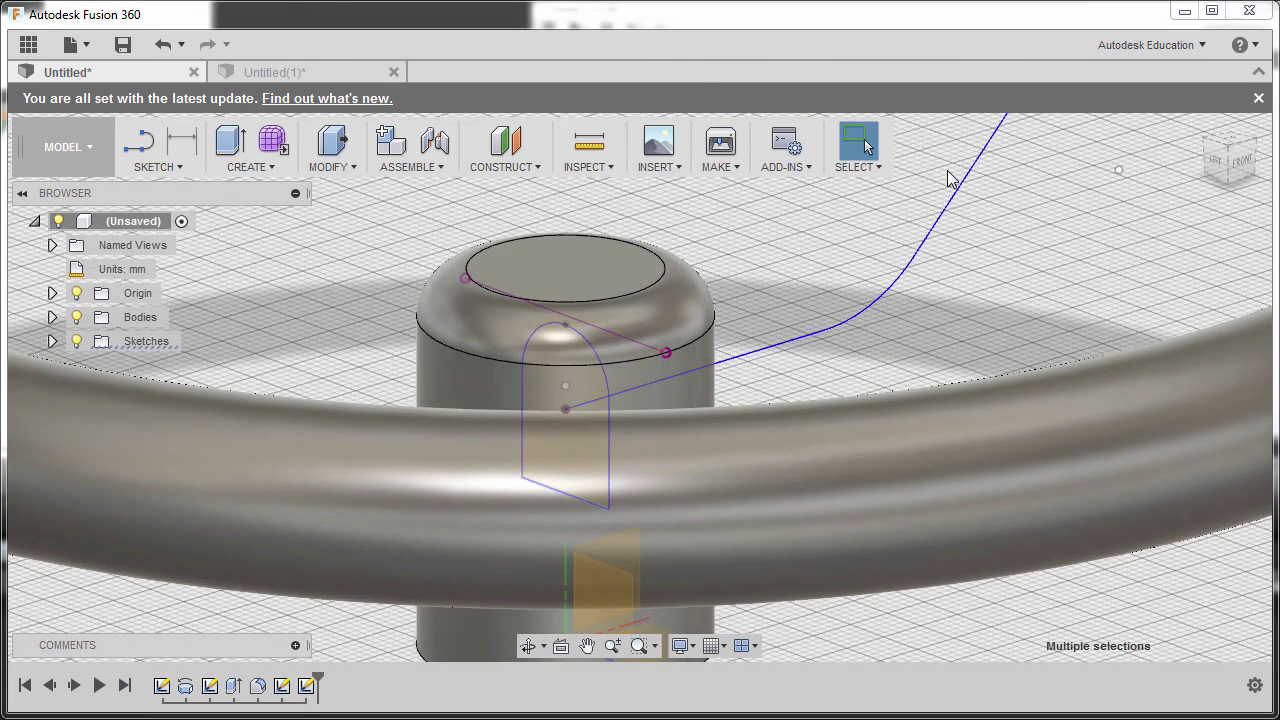
# Step: Sweep the arched profile along the spoke path as a Single Path with Perpendicular orientation and distance 1.00, joining it to the hub and rim
pyautogui.click(270, 170)
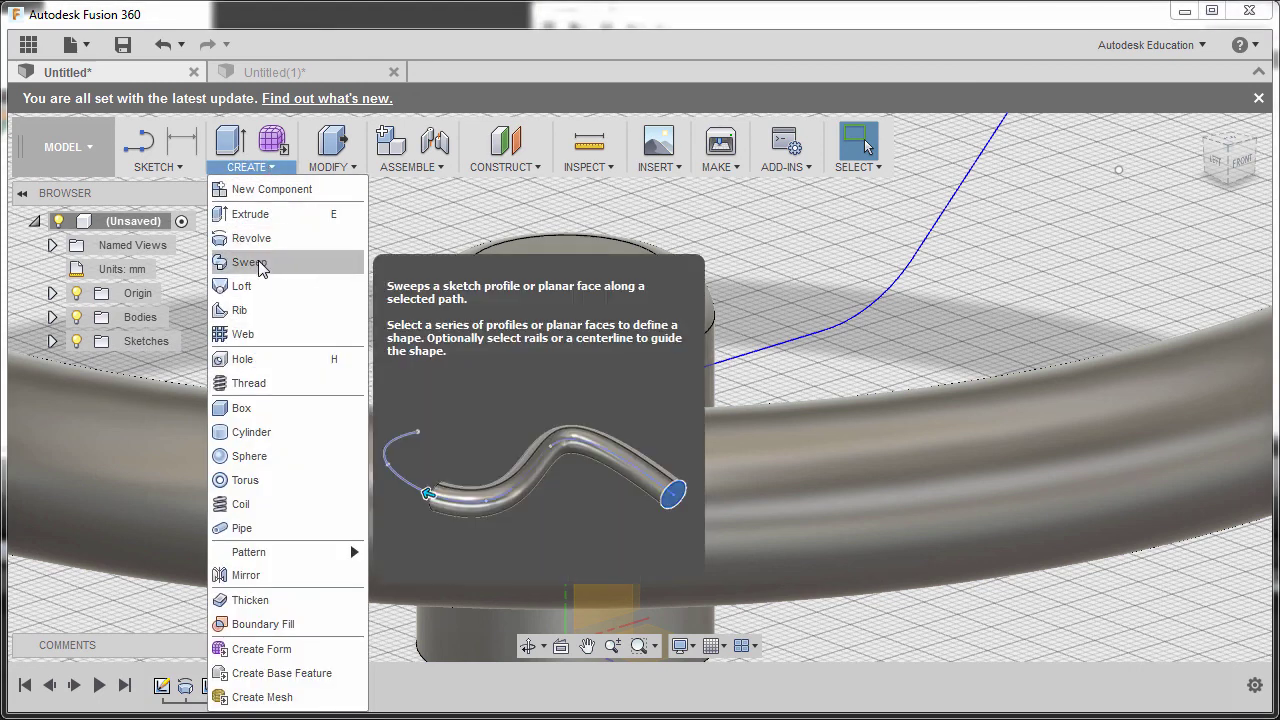
pyautogui.click(258, 262)
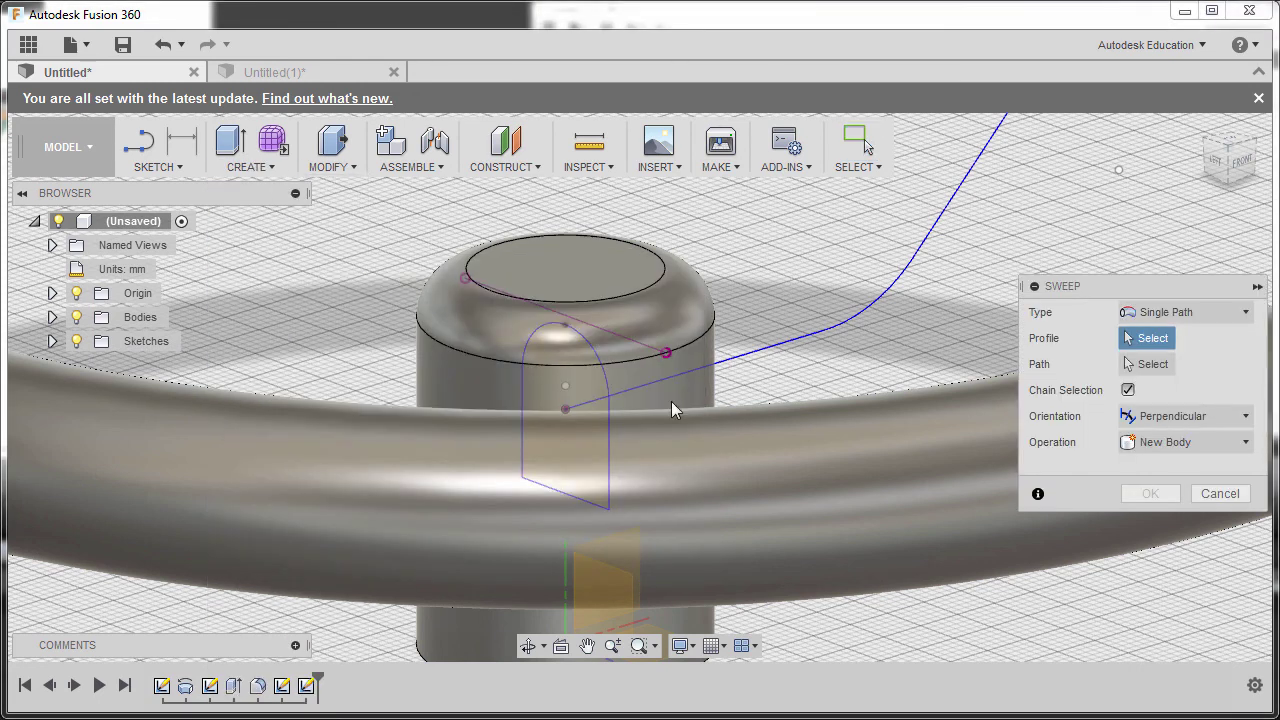
pyautogui.click(586, 387)
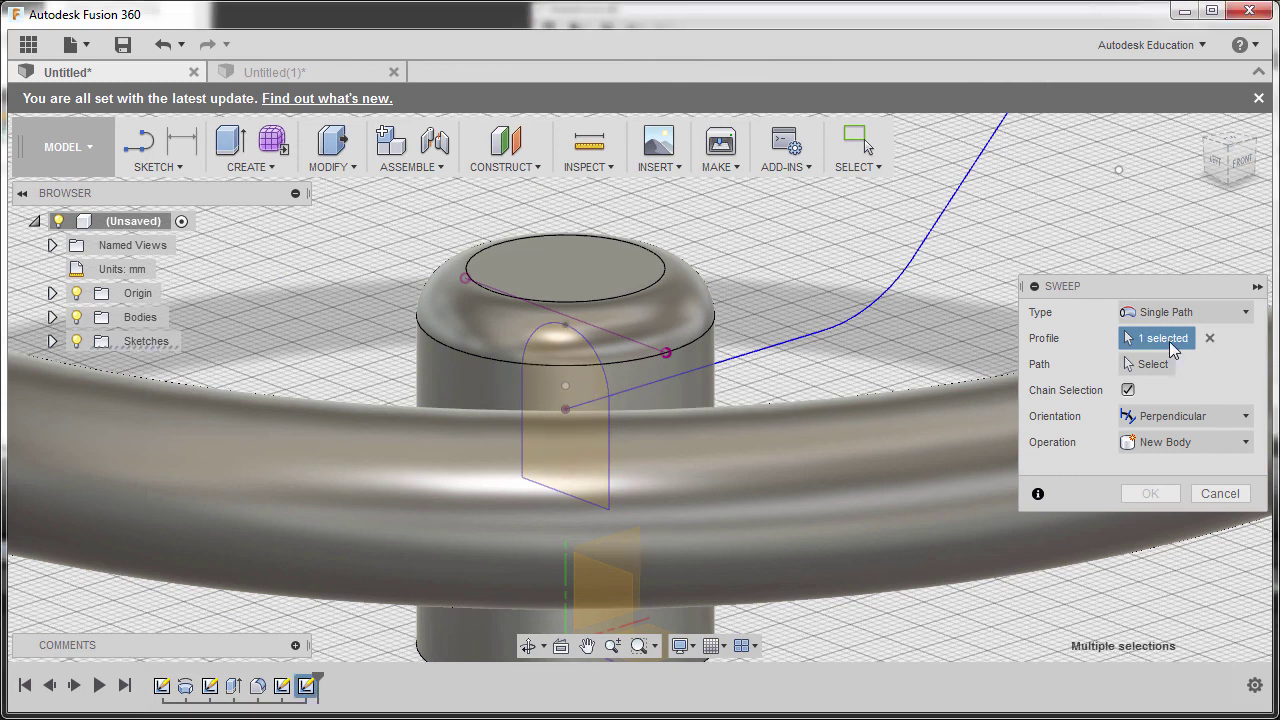
pyautogui.click(1151, 366)
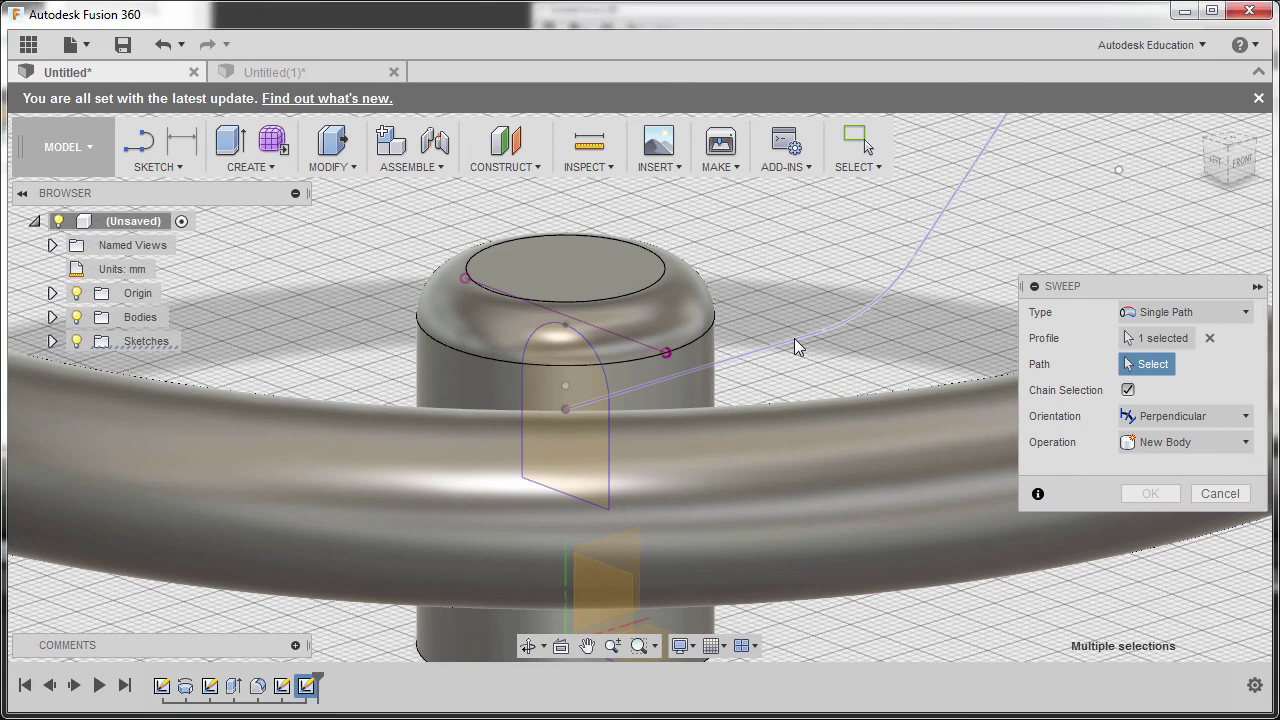
pyautogui.click(794, 338)
pyautogui.scroll(-4, 790, 294)
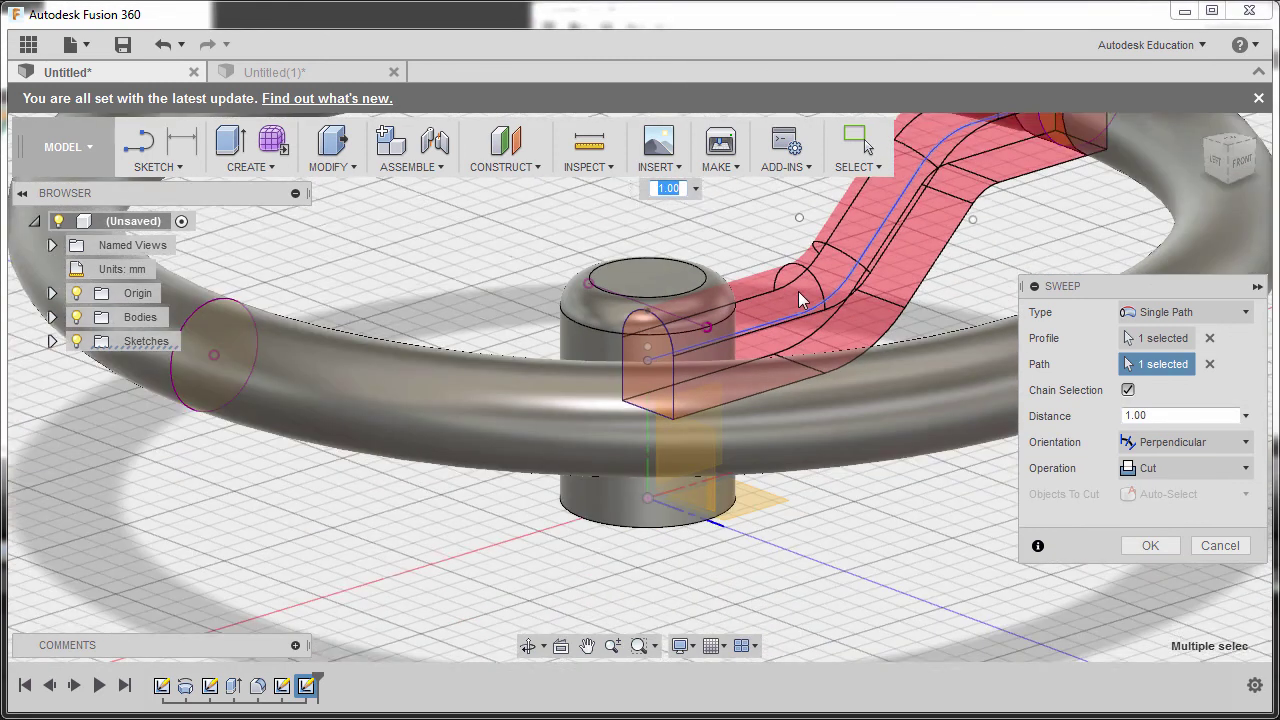
pyautogui.click(1150, 469)
pyautogui.click(1153, 497)
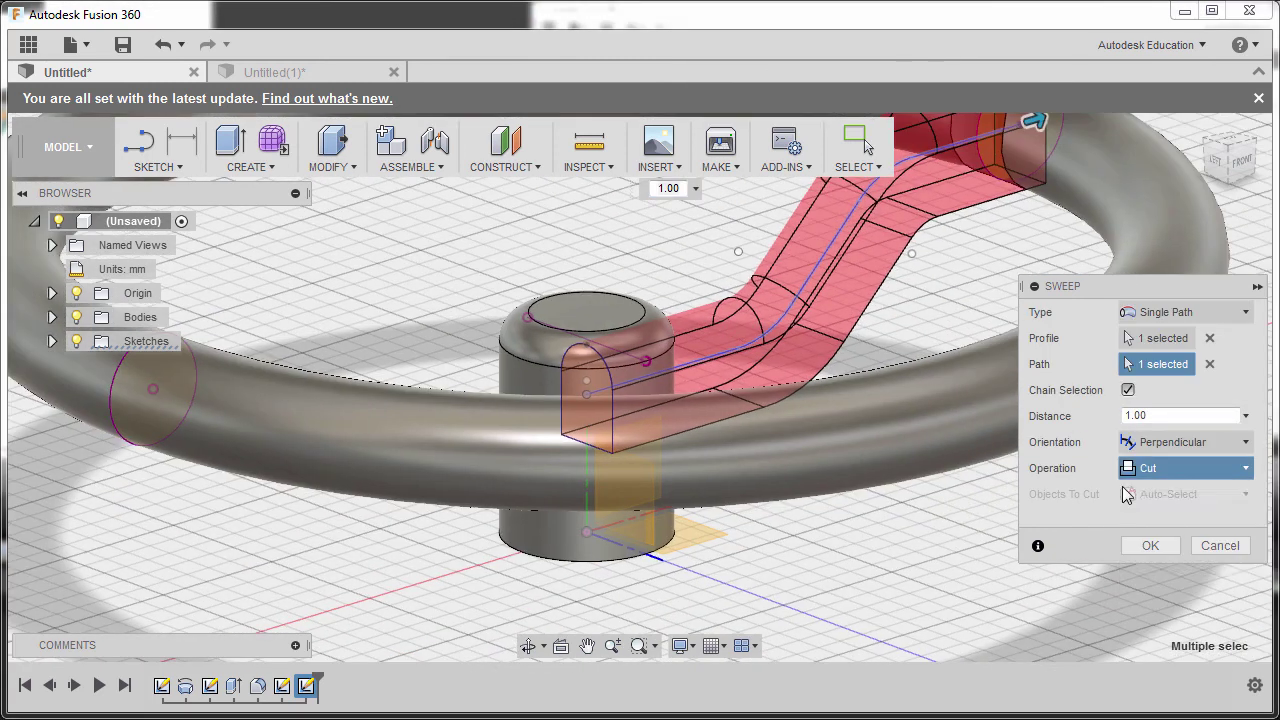
pyautogui.scroll(-3, 757, 345)
pyautogui.keyDown('shift'); pyautogui.moveTo(718, 358); pyautogui.dragTo(1010, 350, button='middle'); pyautogui.keyUp('shift')
pyautogui.moveTo(873, 308); pyautogui.dragTo(750, 364, button='middle')
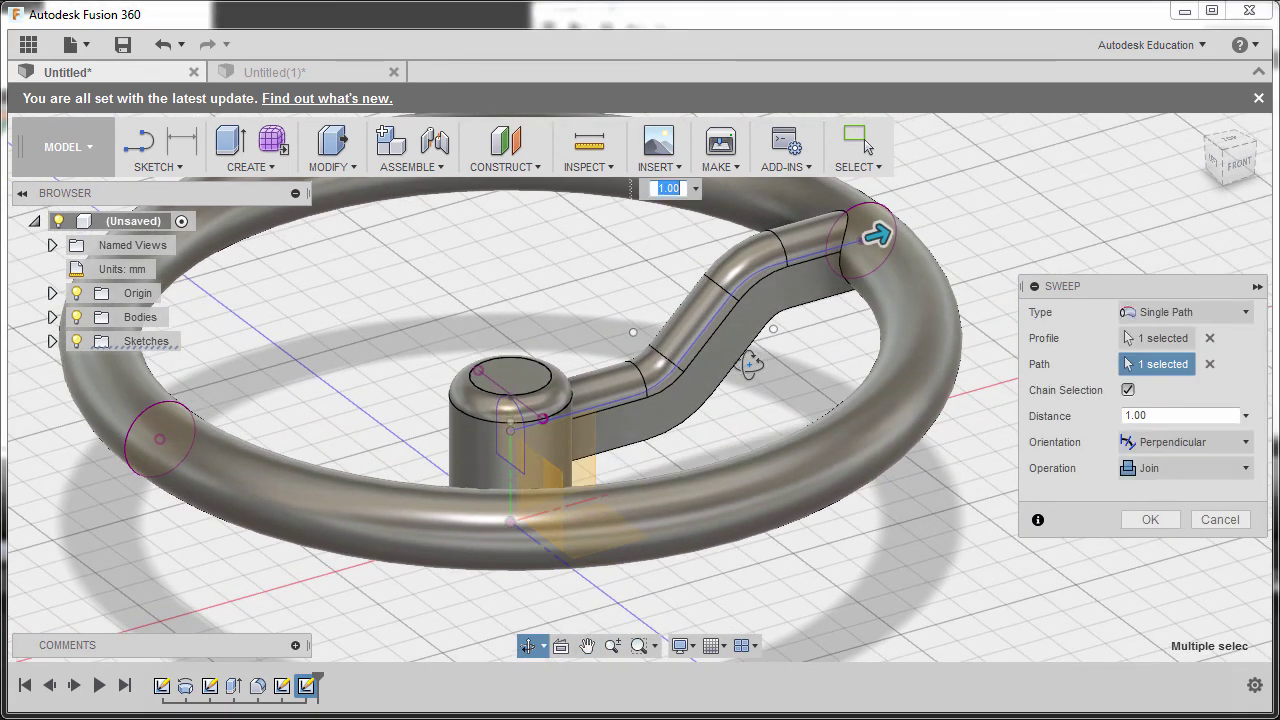
pyautogui.click(1148, 520)
# Step: Hide the Origin geometry and inspect the swept spoke between hub and rim
pyautogui.keyDown('shift'); pyautogui.moveTo(622, 415); pyautogui.dragTo(844, 383, button='middle'); pyautogui.keyUp('shift')
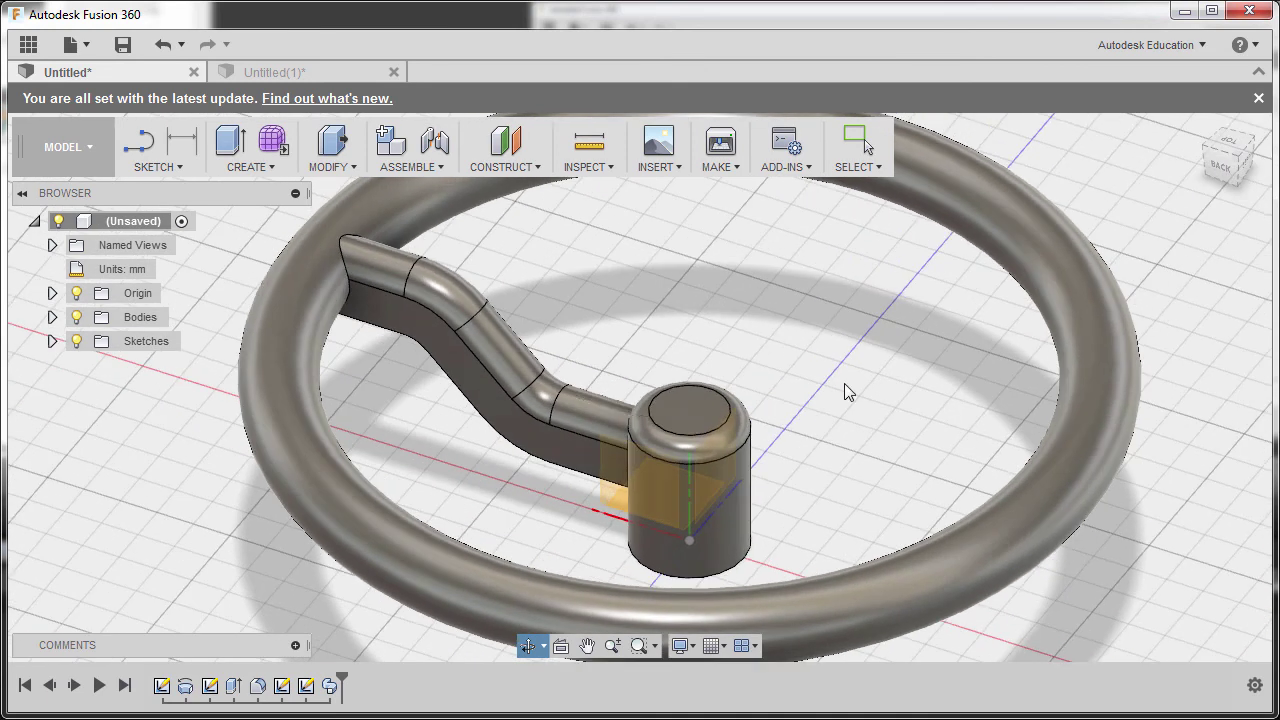
pyautogui.click(77, 294)
pyautogui.keyDown('shift'); pyautogui.moveTo(737, 478); pyautogui.dragTo(843, 420, button='middle'); pyautogui.keyUp('shift')
pyautogui.scroll(-4, 700, 414)
pyautogui.keyDown('shift'); pyautogui.moveTo(926, 434); pyautogui.dragTo(942, 245, button='middle'); pyautogui.keyUp('shift')
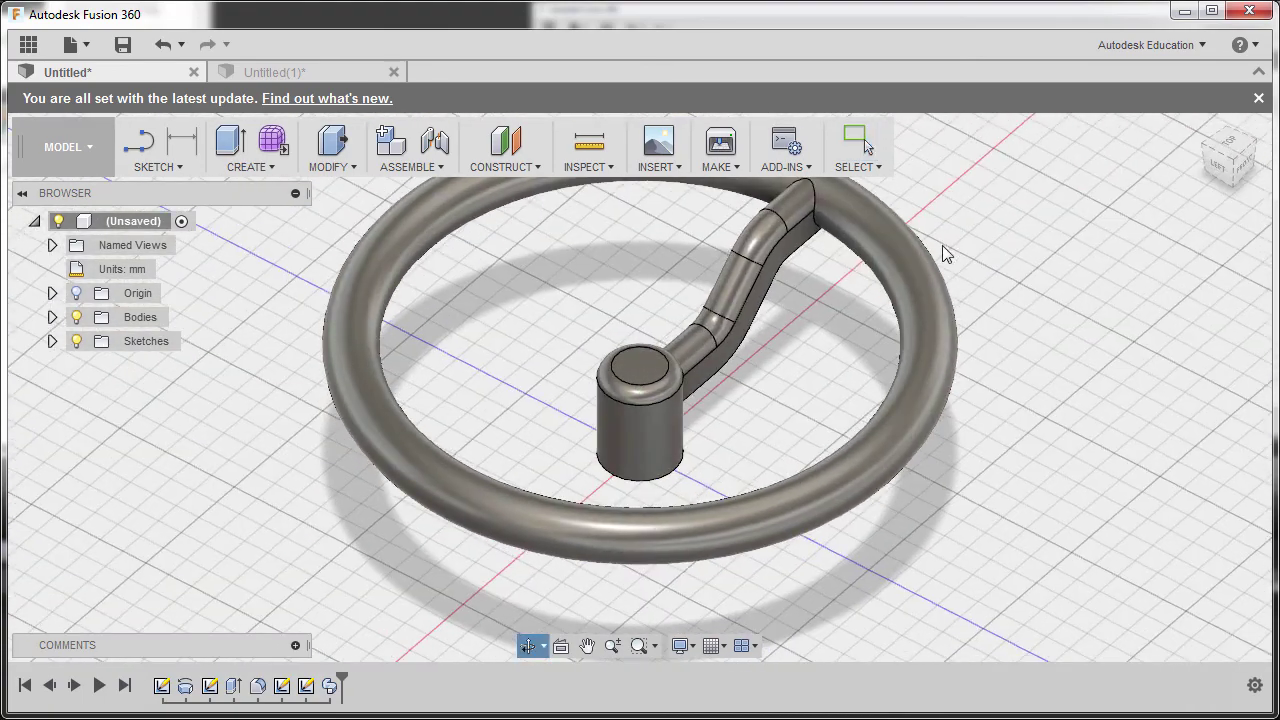
# Step: Start a Circular Pattern with the pattern type set to Features and choose the swept spoke as its object
pyautogui.keyDown('shift'); pyautogui.moveTo(1015, 340); pyautogui.dragTo(880, 338, button='middle'); pyautogui.keyUp('shift')
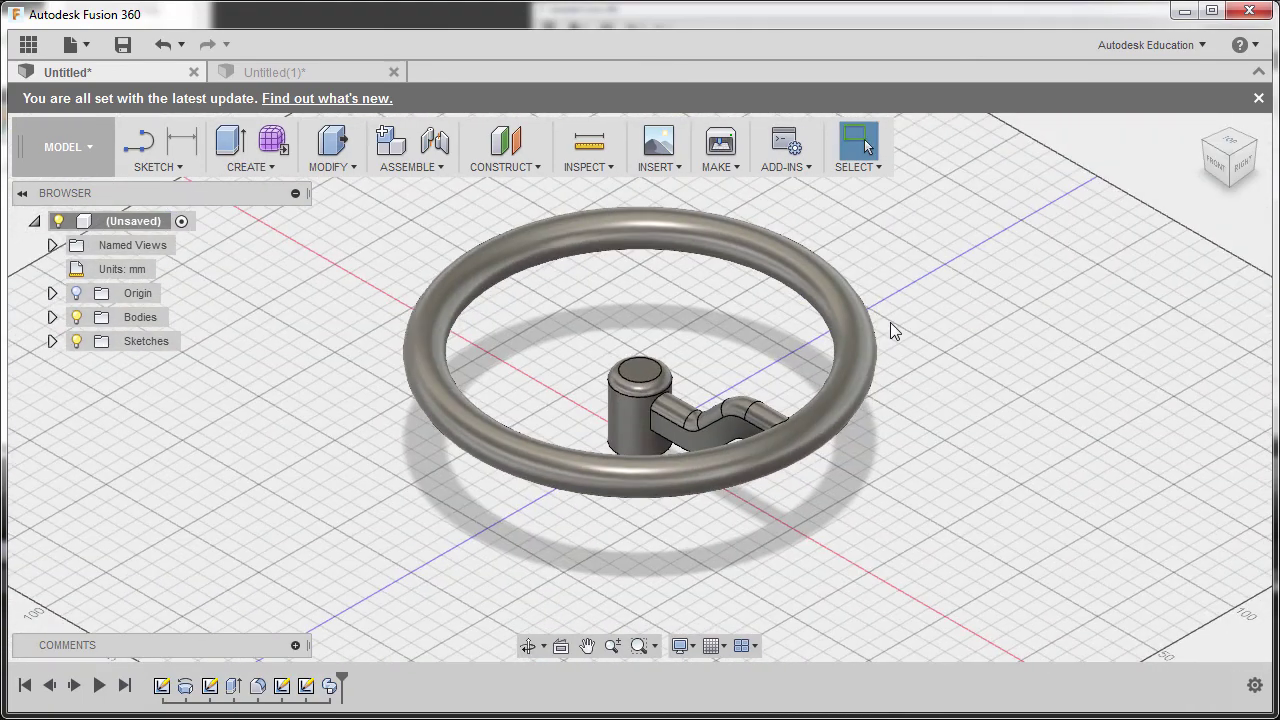
pyautogui.press('s')
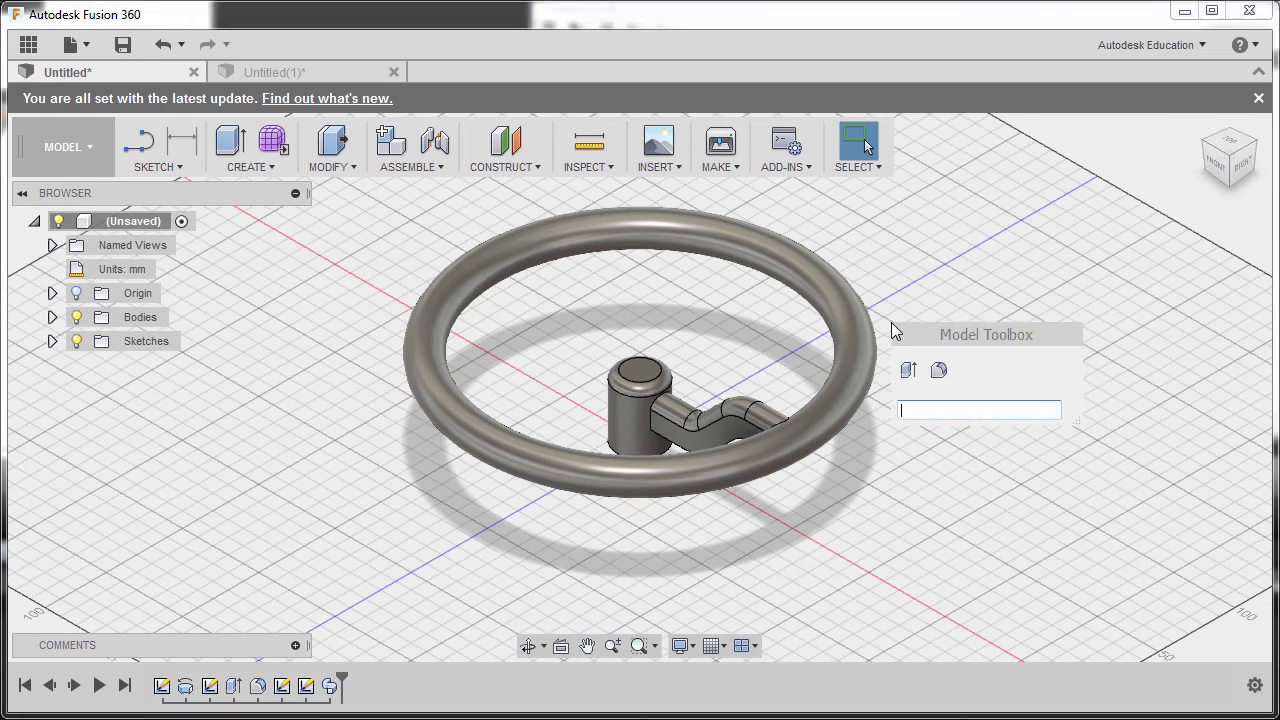
pyautogui.write('pa')
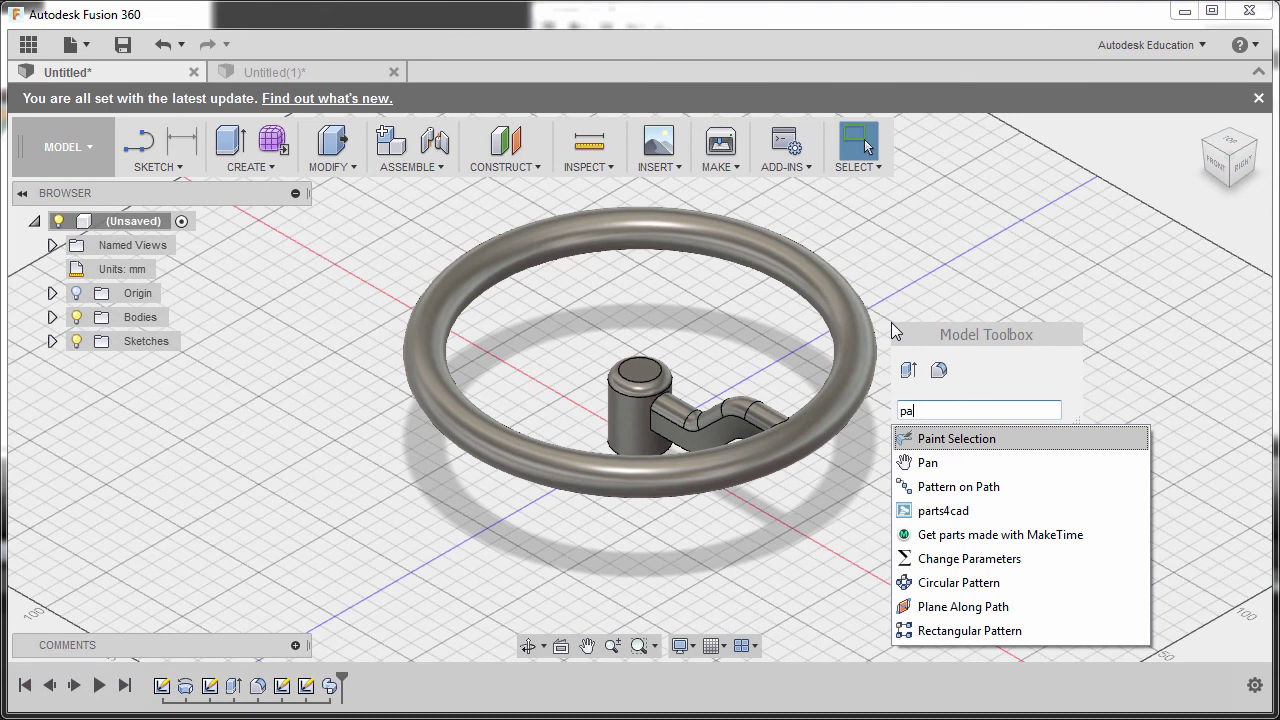
pyautogui.write('tt')
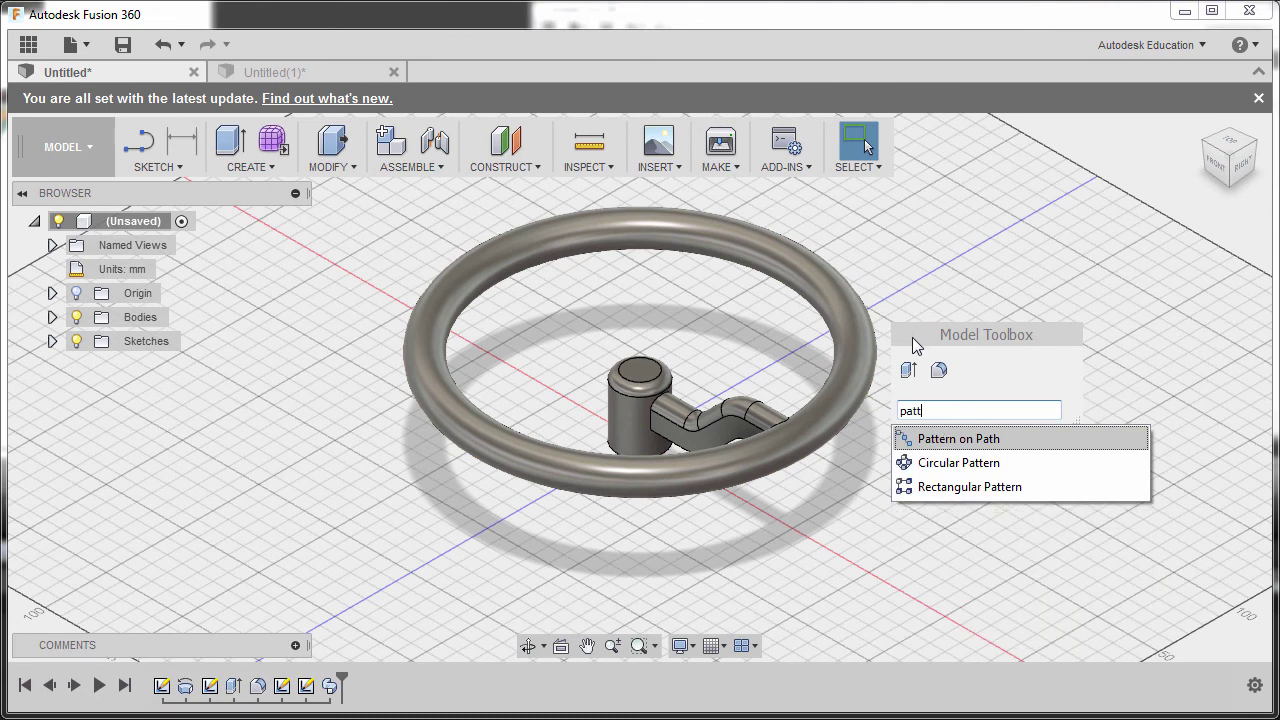
pyautogui.click(963, 466)
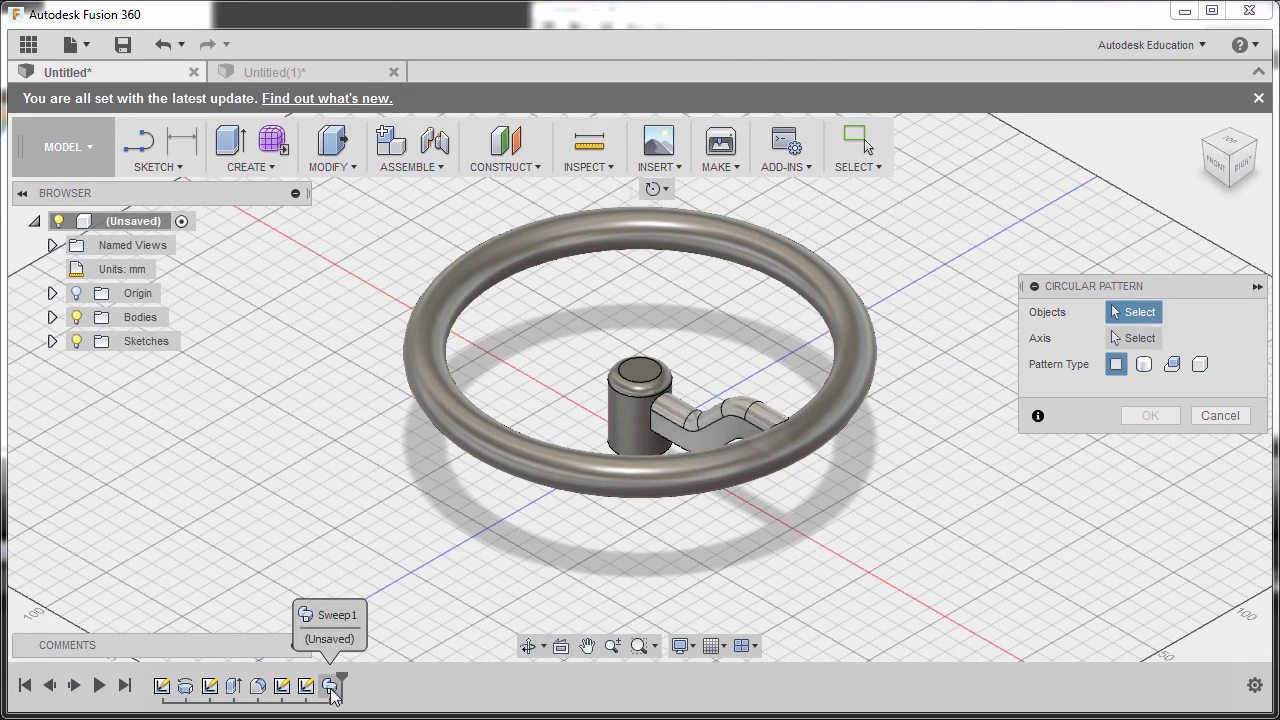
pyautogui.click(1172, 365)
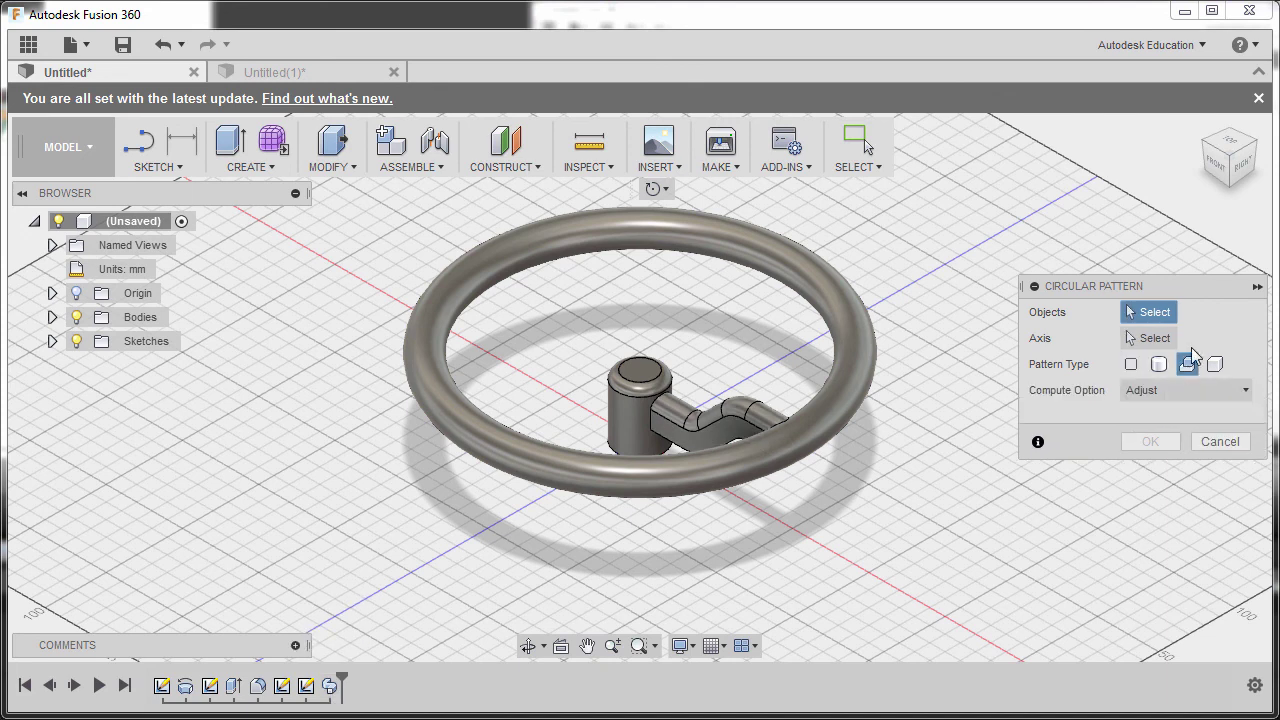
pyautogui.click(330, 688)
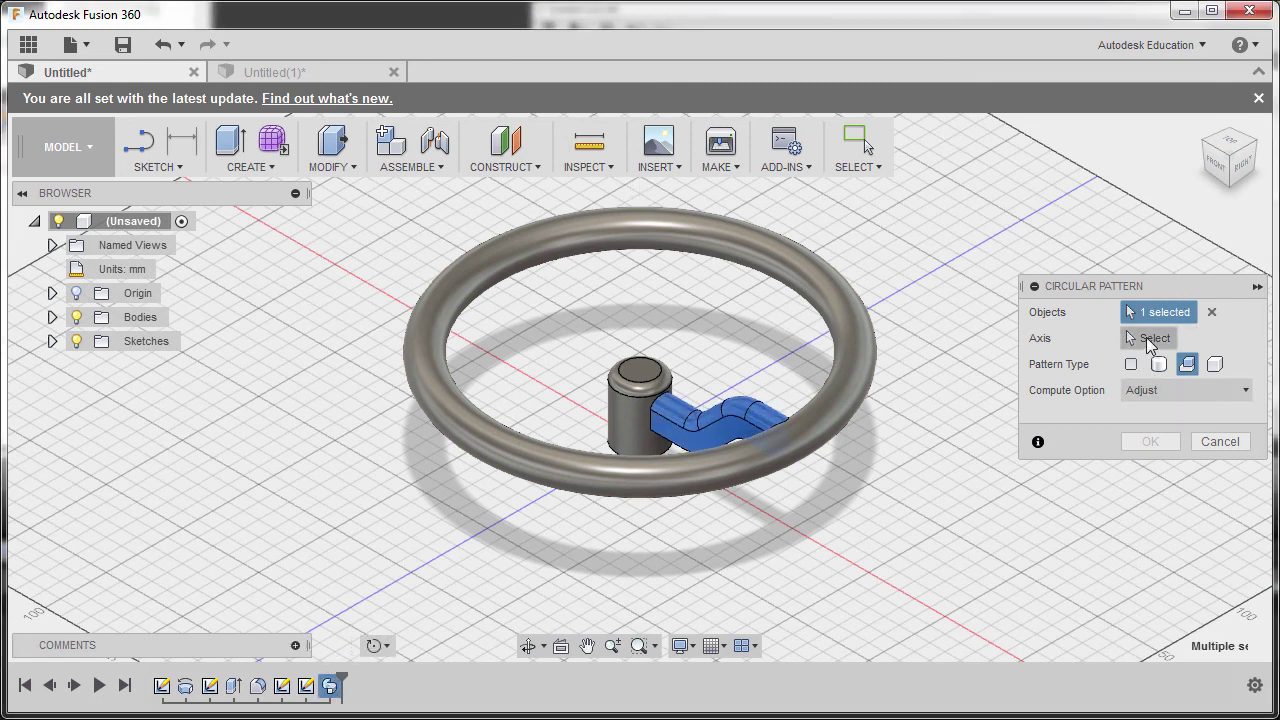
# Step: Pattern the spoke around the hub's vertical axis as a Full circular pattern with a quantity of 4
pyautogui.click(1148, 340)
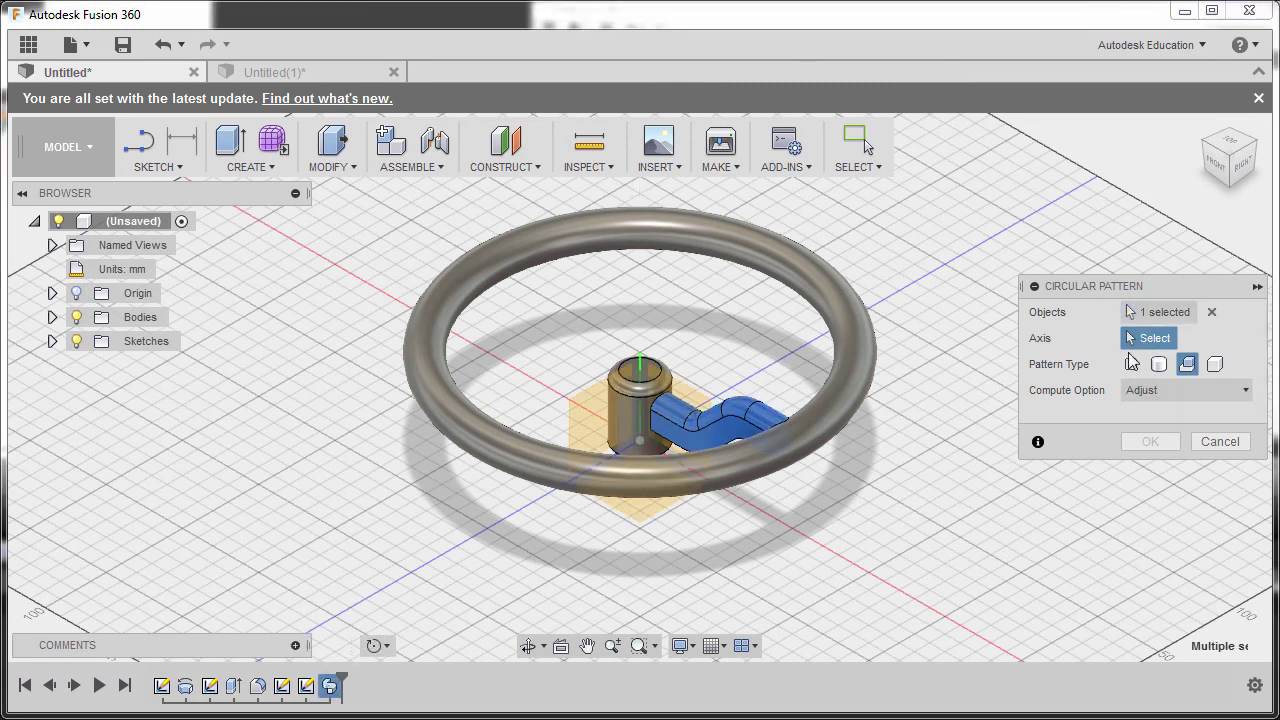
pyautogui.click(642, 372)
pyautogui.keyDown('shift'); pyautogui.moveTo(642, 378); pyautogui.dragTo(714, 405, button='middle'); pyautogui.keyUp('shift')
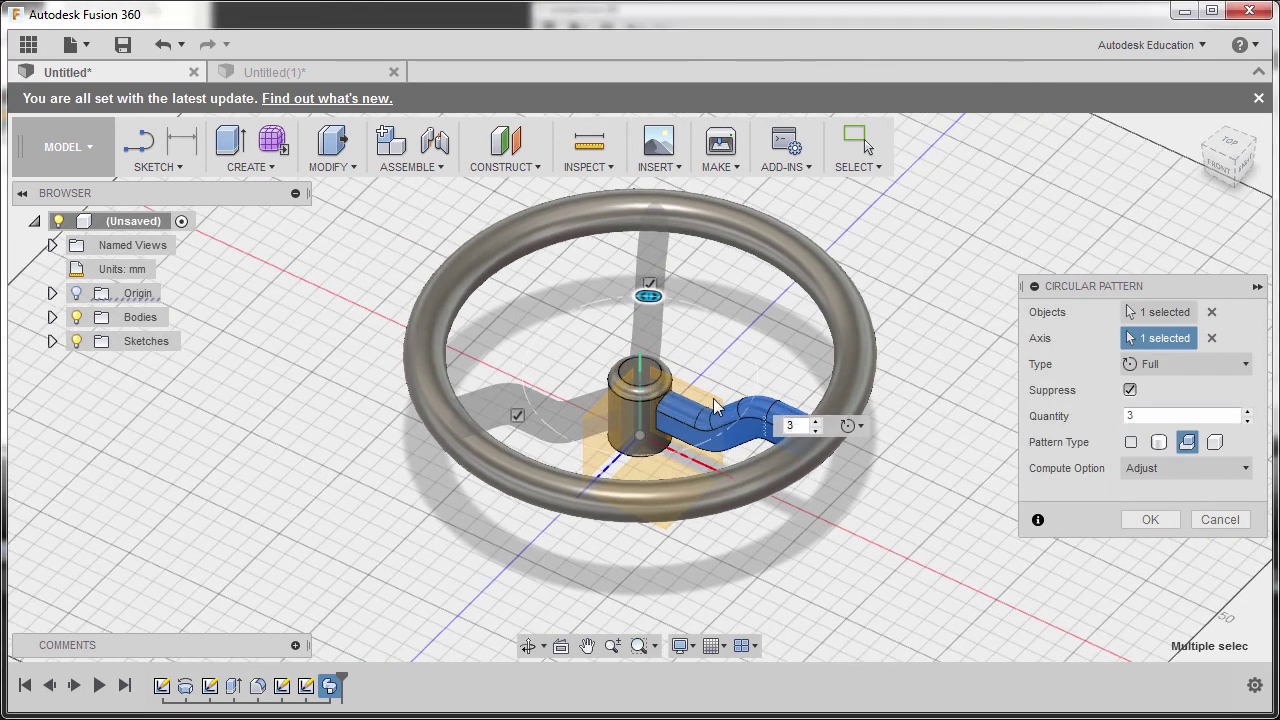
pyautogui.click(778, 425)
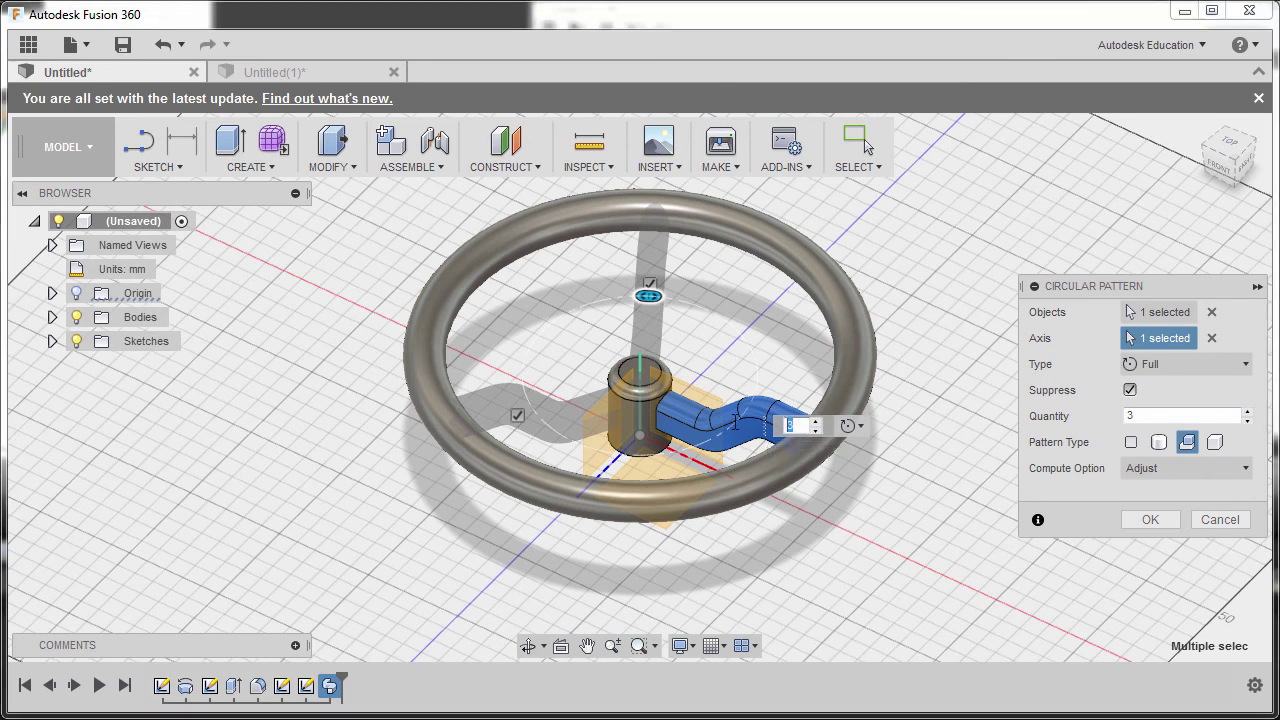
pyautogui.click(1149, 521)
pyautogui.keyDown('shift'); pyautogui.moveTo(829, 433); pyautogui.dragTo(859, 420, button='middle'); pyautogui.keyUp('shift')
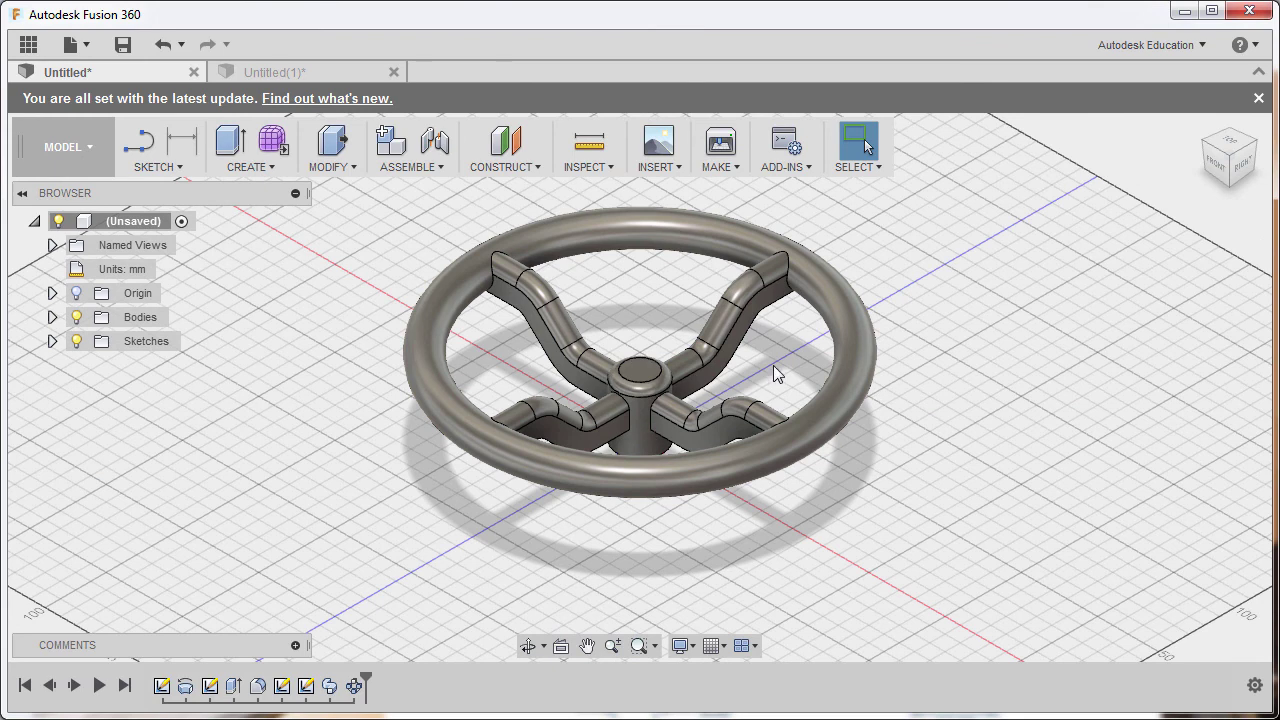
# Step: Sketch a 15 mm diameter circle centred on the origin on the hub's bottom face
pyautogui.press('s')
pyautogui.moveTo(733, 402)
pyautogui.keyDown('shift'); pyautogui.mouseDown(button='middle')
pyautogui.moveTo(751, 234)
pyautogui.moveTo(700, 300)
pyautogui.mouseUp(button='middle'); pyautogui.keyUp('shift')
pyautogui.scroll(5, 657, 417)
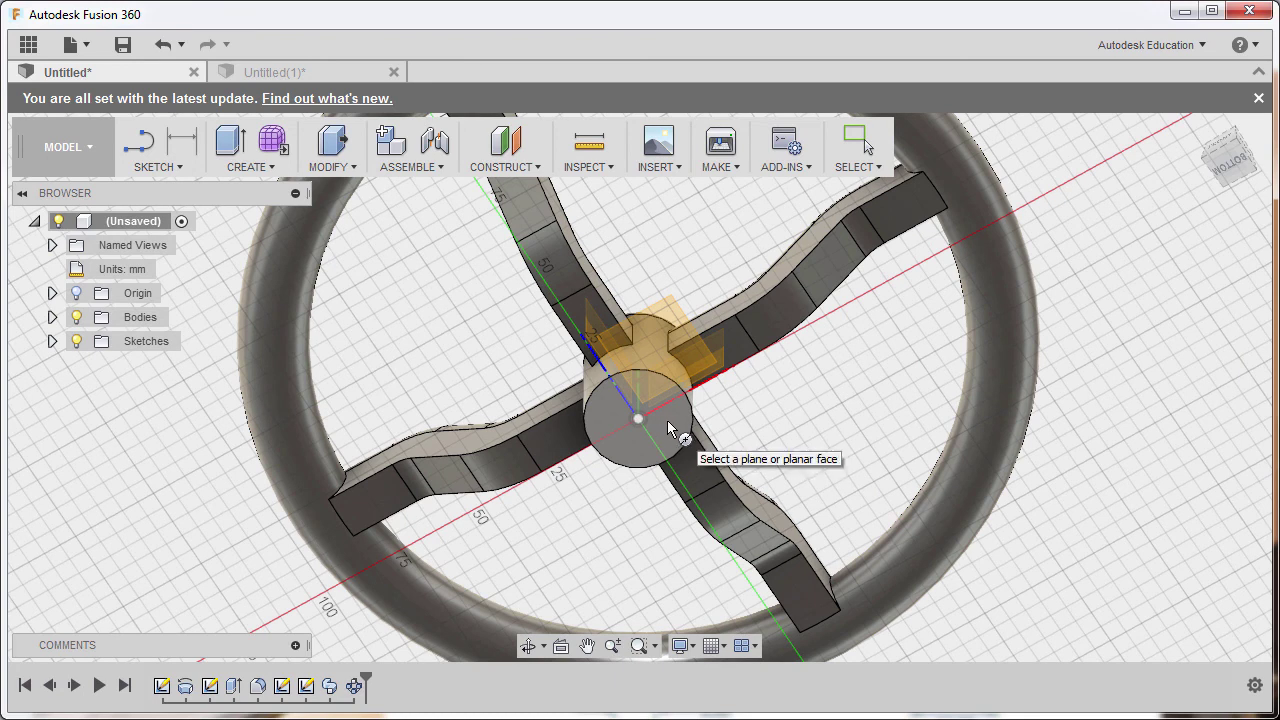
pyautogui.click(667, 420)
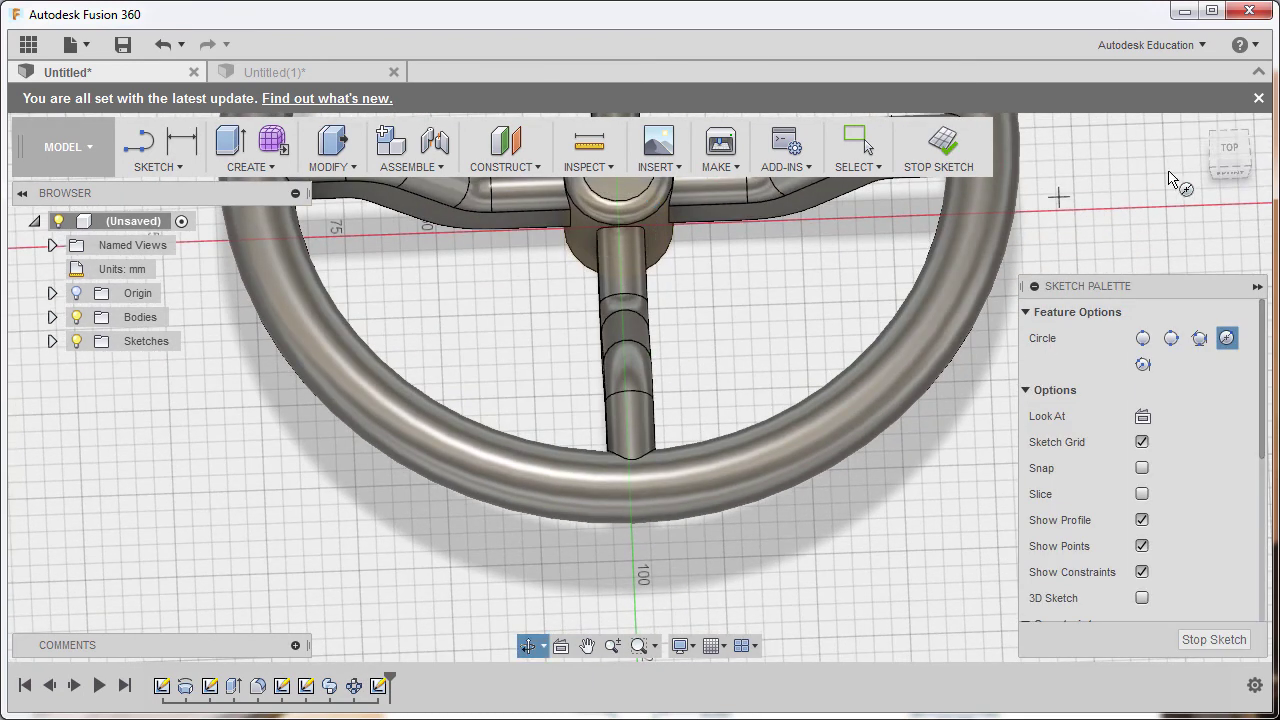
pyautogui.click(1233, 160)
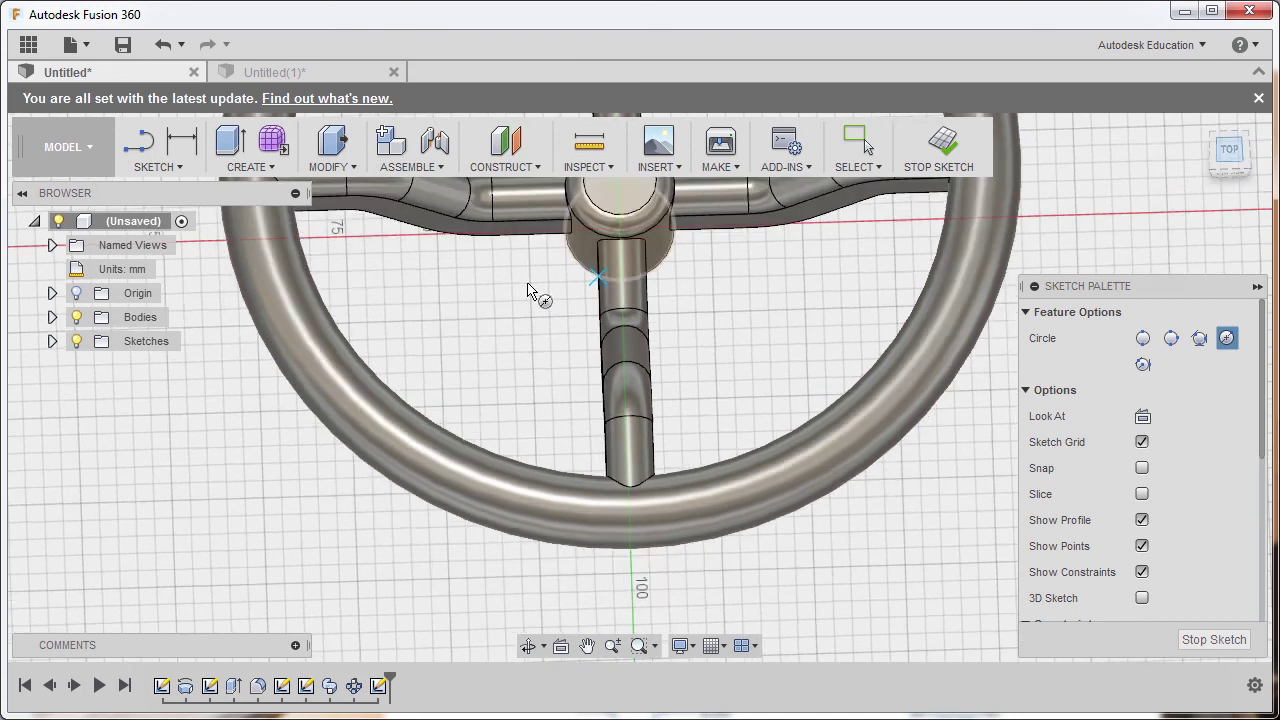
pyautogui.scroll(10, 605, 267)
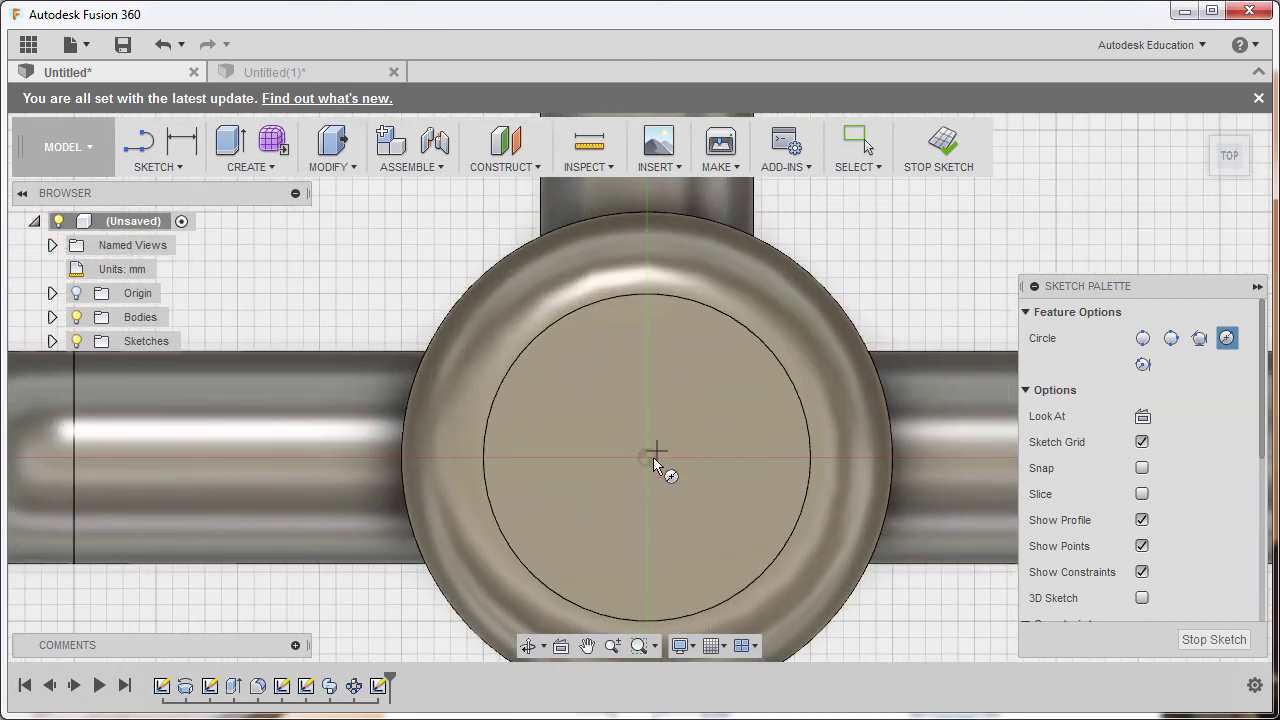
pyautogui.click(651, 457)
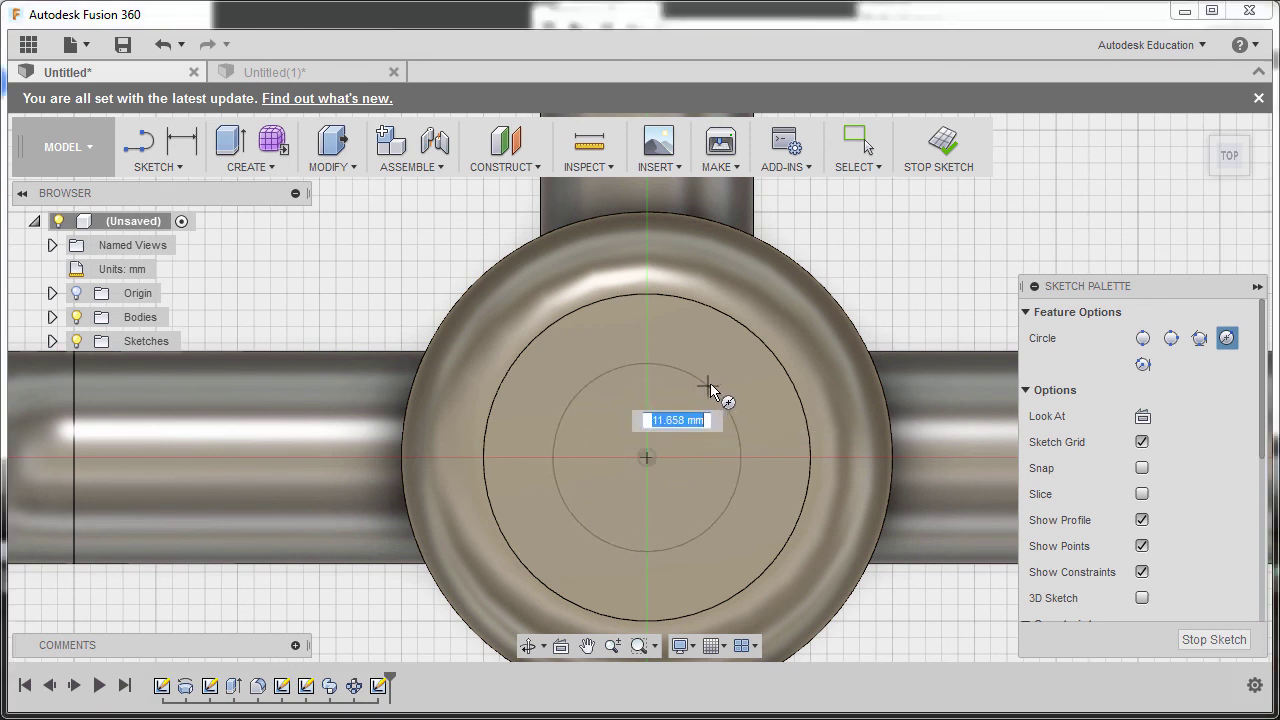
pyautogui.write('15')
pyautogui.press('Return')
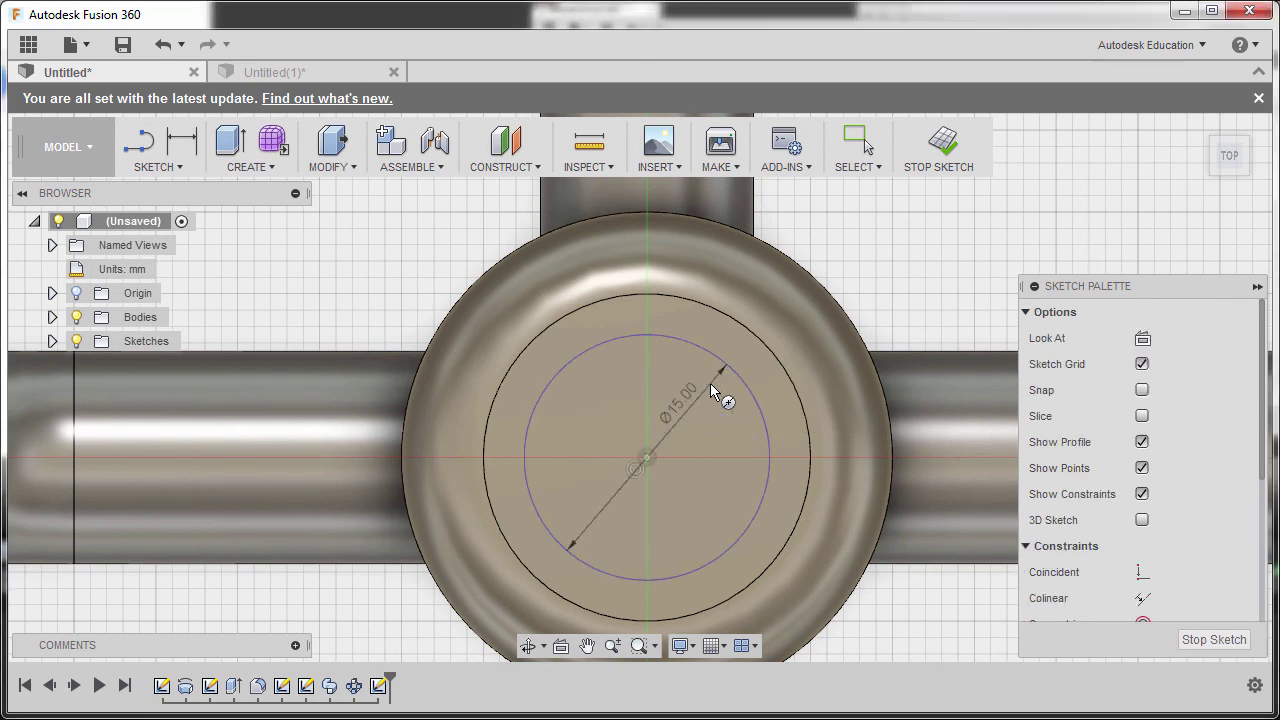
pyautogui.press('Escape')
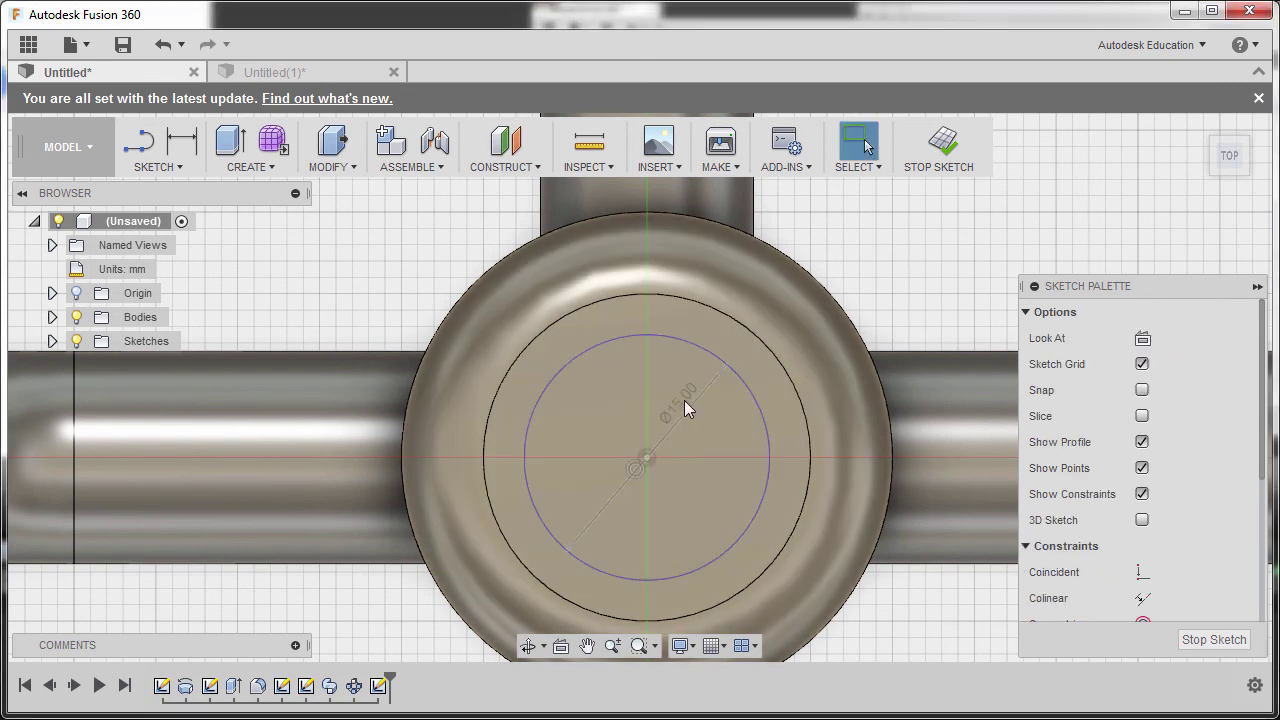
# Step: Draw a vertical line across the 15 mm circle, about 4.2 mm to the right of its centre
pyautogui.press('l')
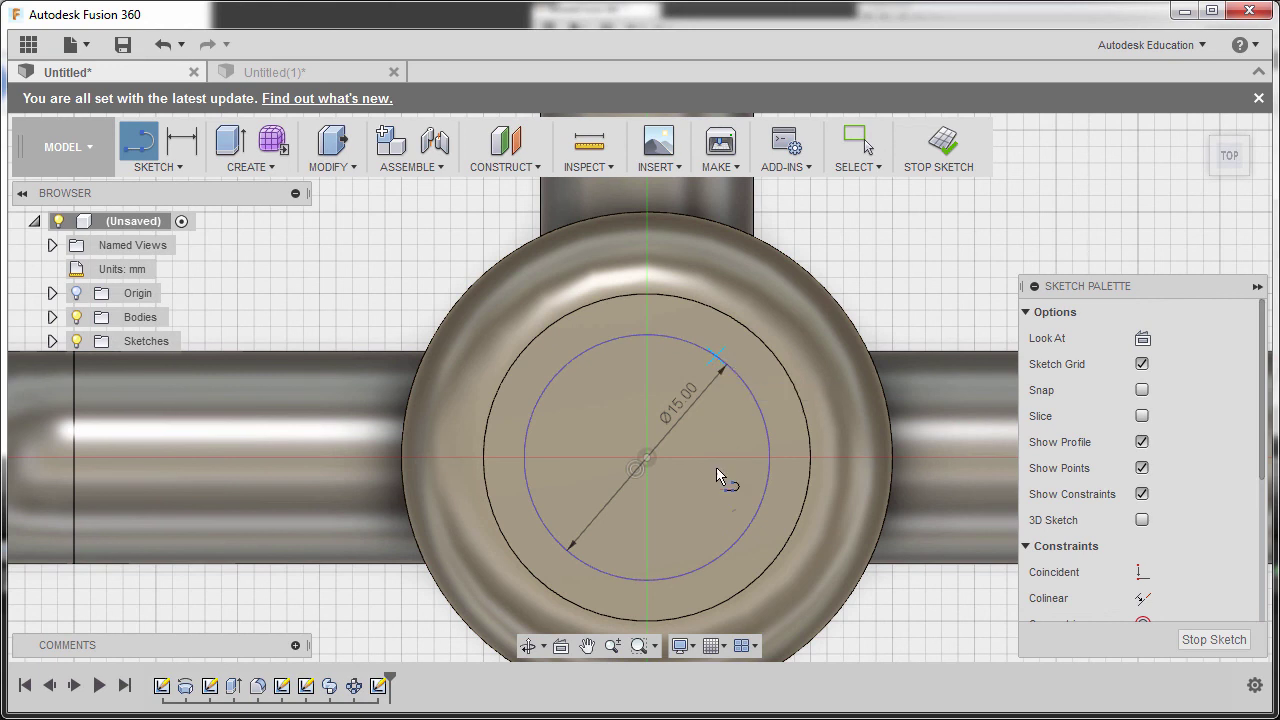
pyautogui.doubleClick(712, 556)
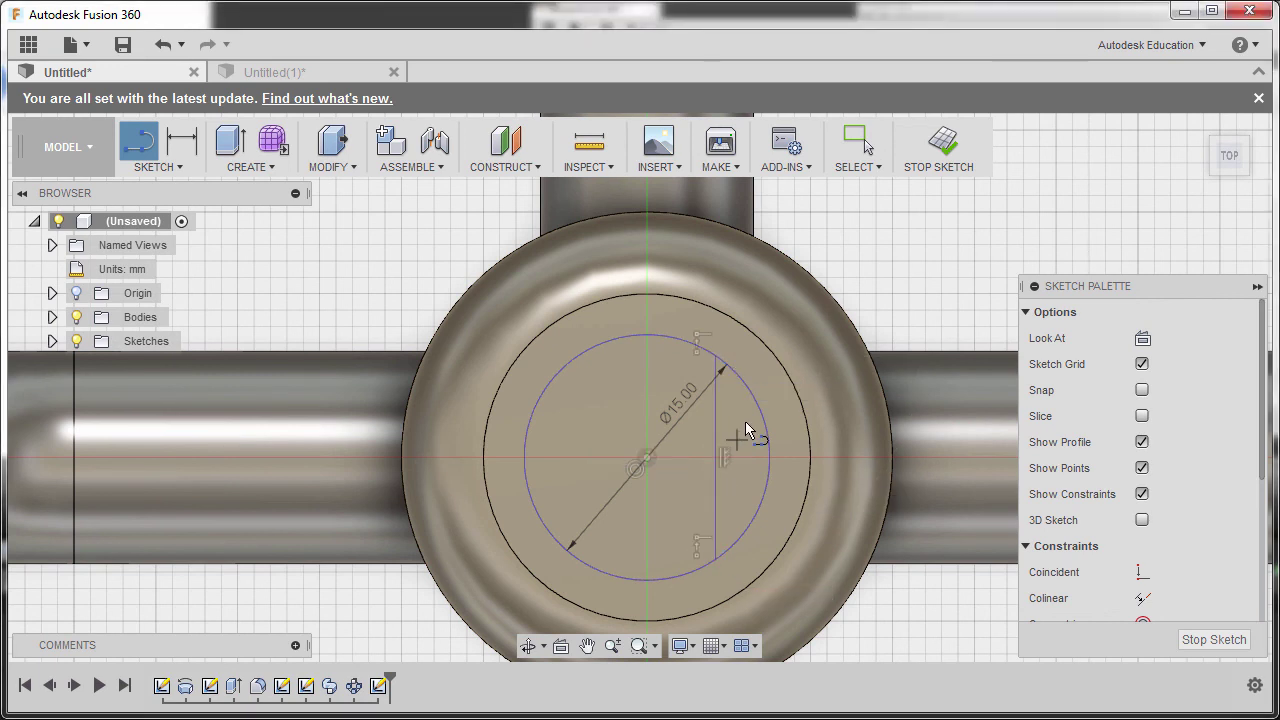
pyautogui.press('Escape')
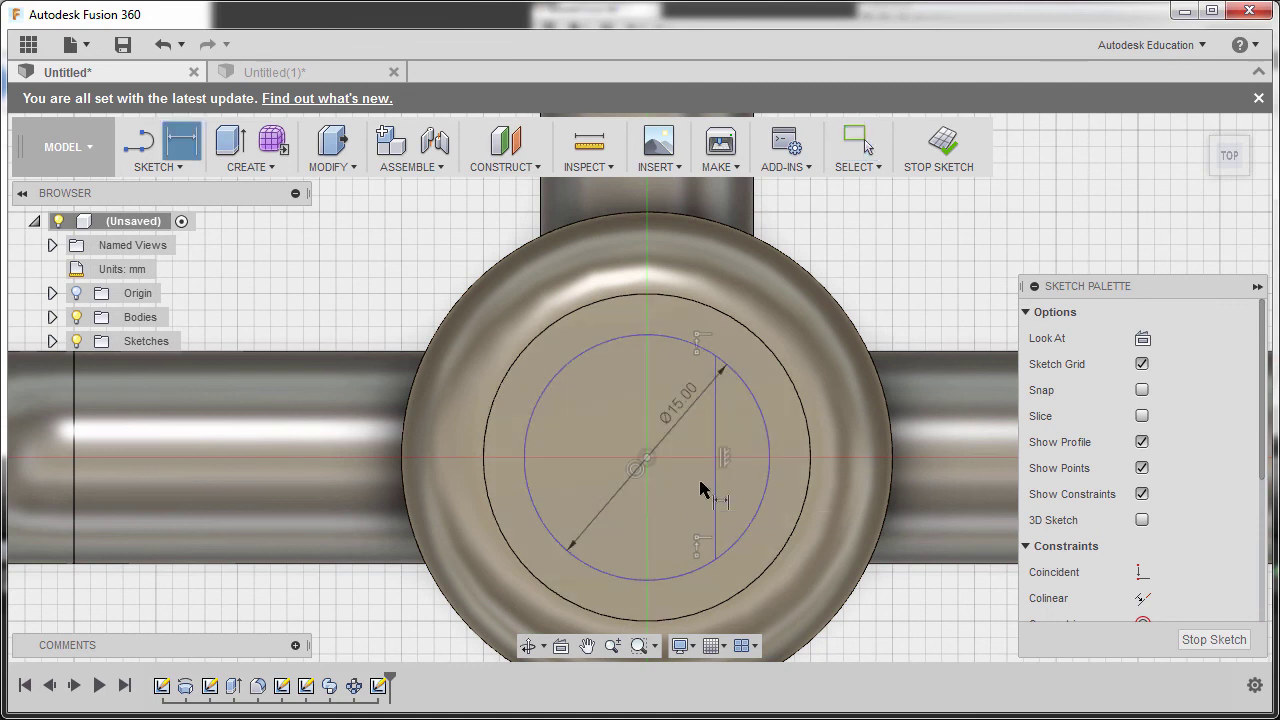
# Step: Dimension the vertical line 6 mm from the circle's centre
pyautogui.moveTo(660, 478); pyautogui.dragTo(643, 382, button='middle')
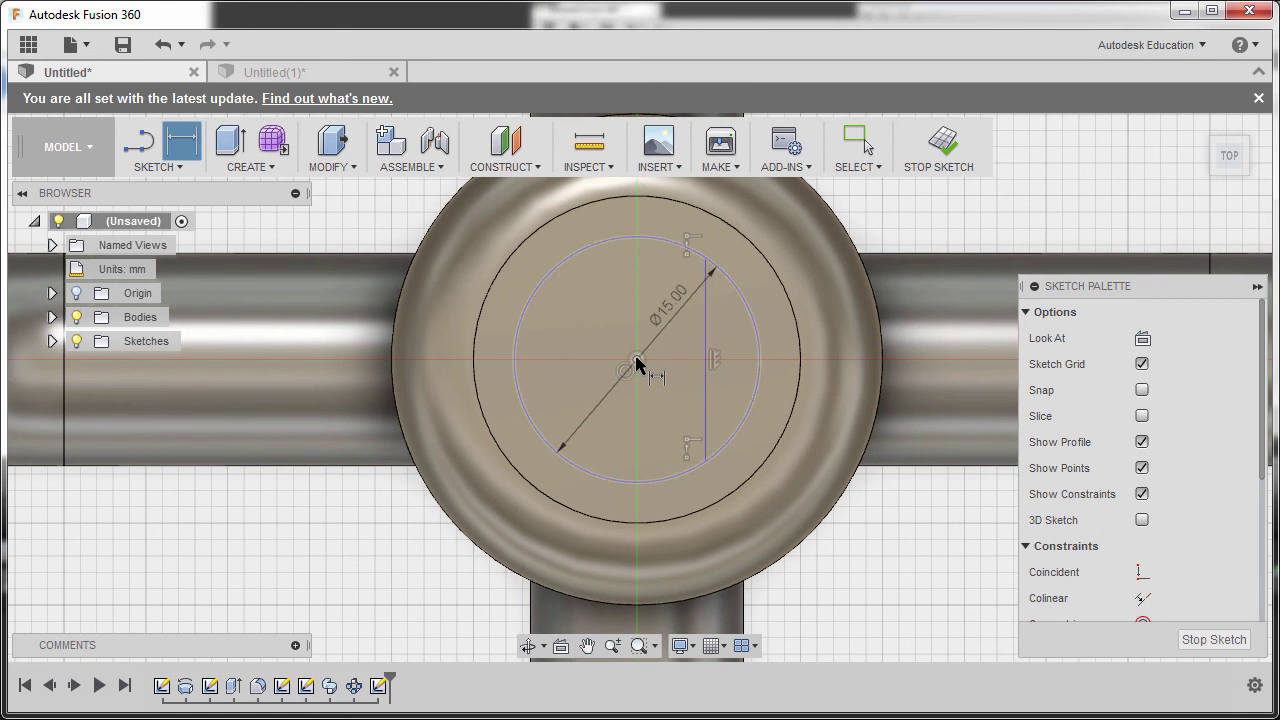
pyautogui.click(706, 332)
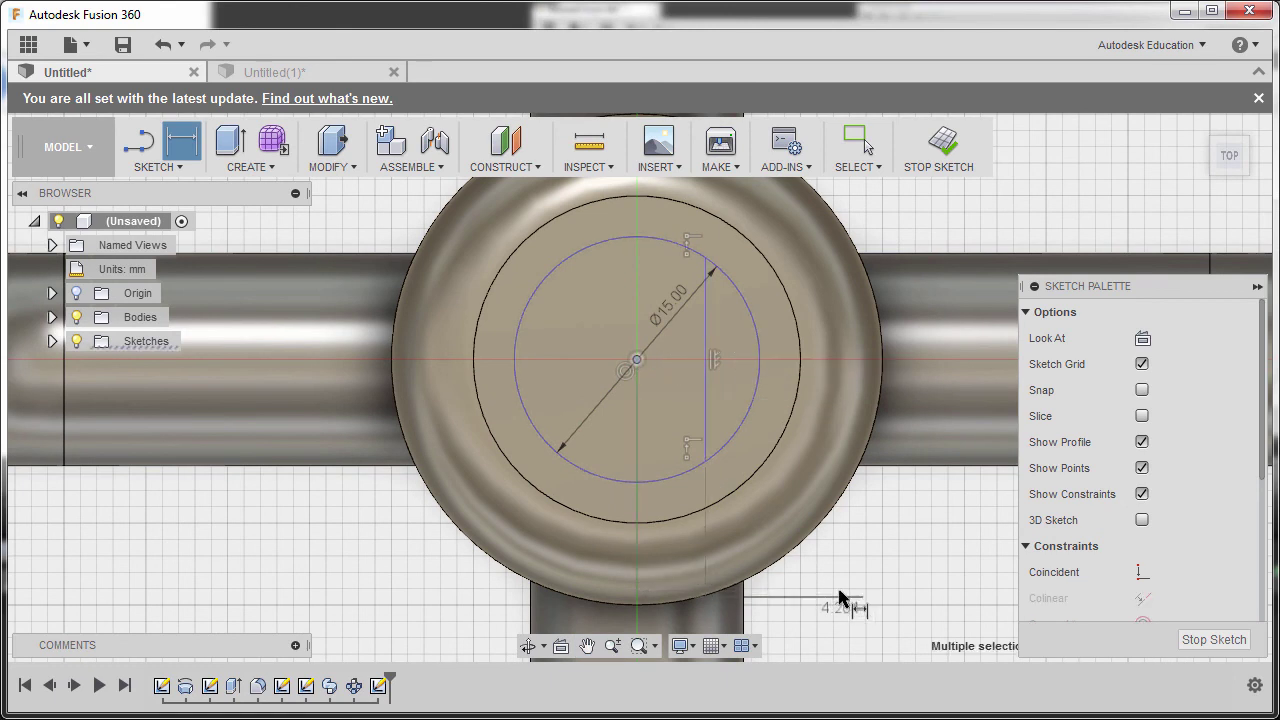
pyautogui.click(840, 594)
pyautogui.write('6')
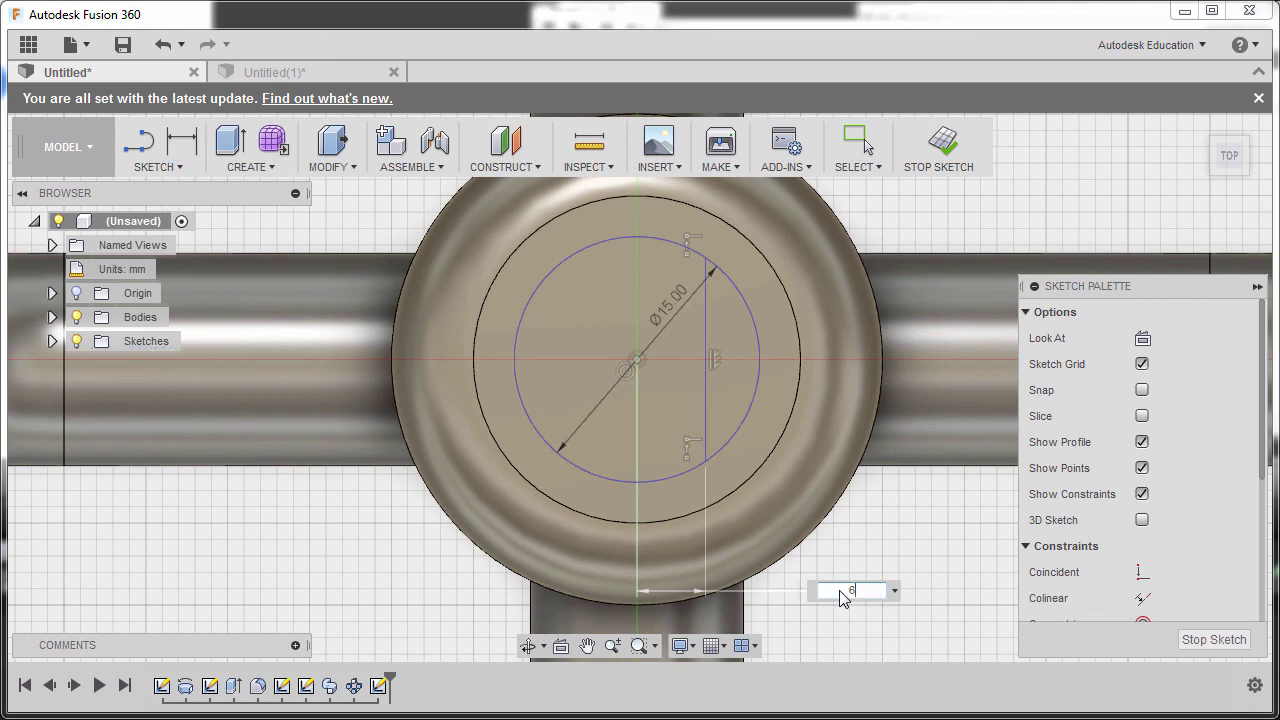
pyautogui.press('Return')
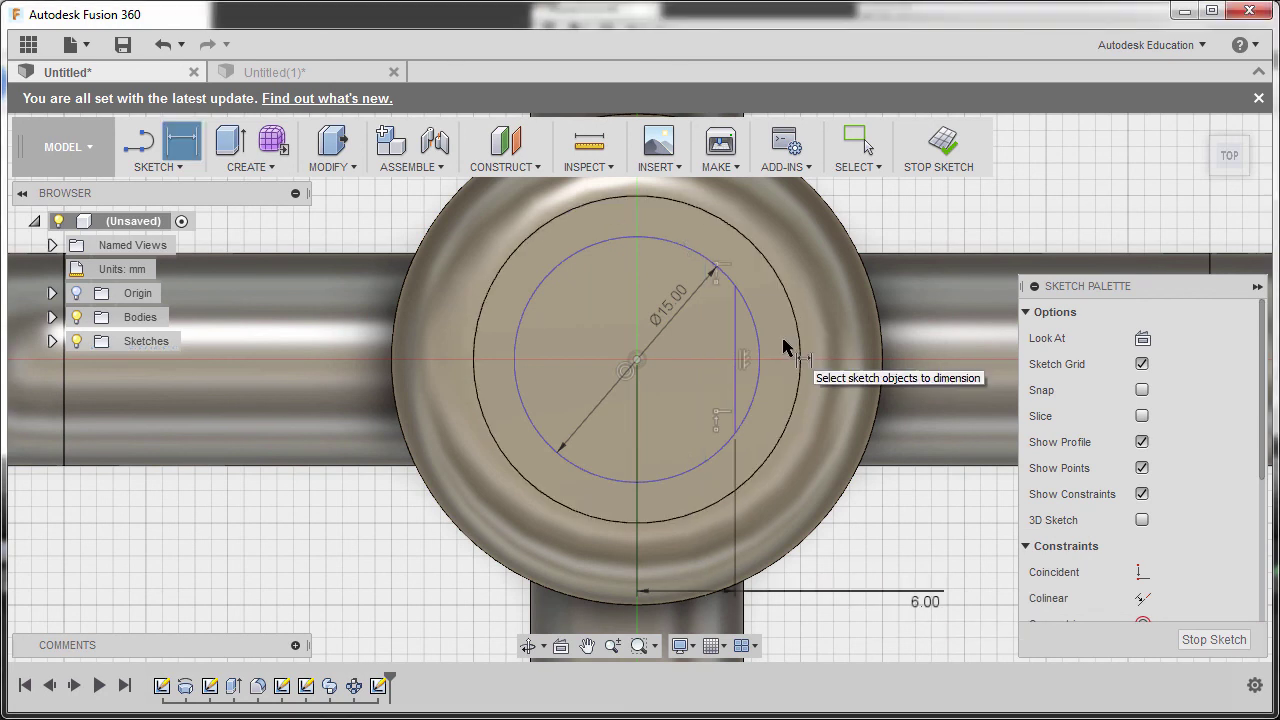
pyautogui.press('Escape')
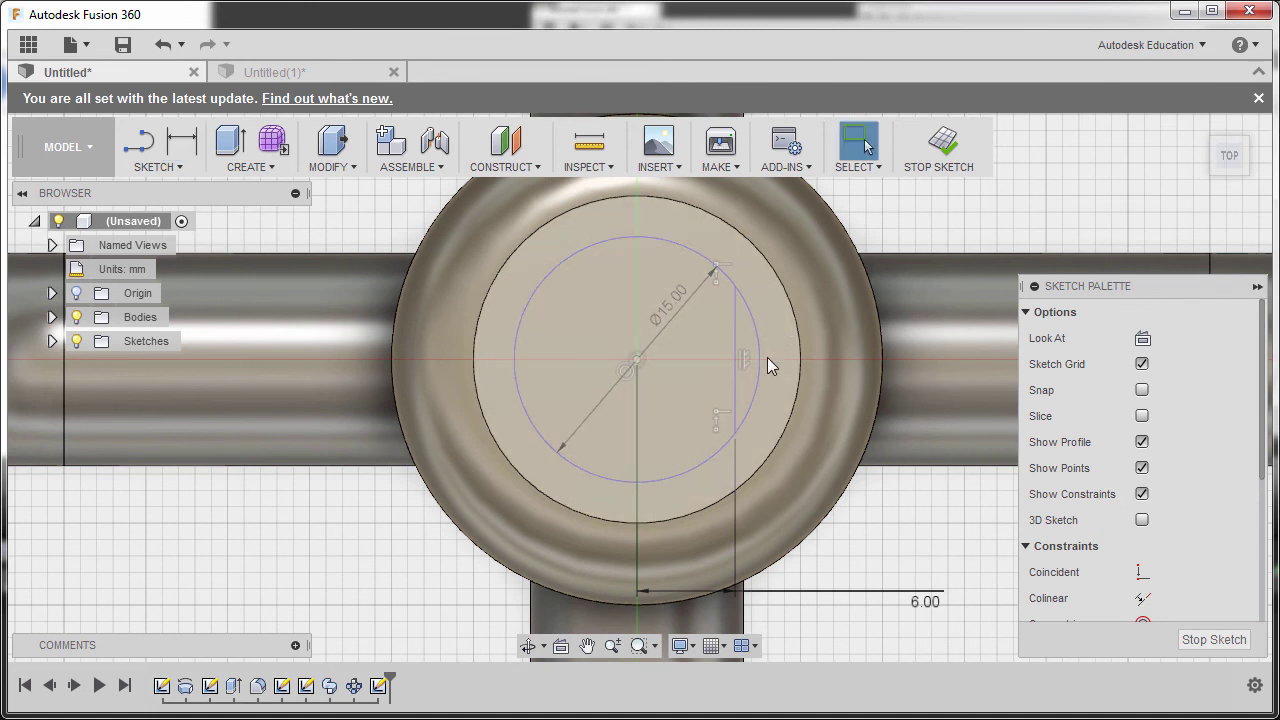
# Step: Trim the arc outside the vertical line to leave a D-shaped bore profile
pyautogui.press('t')
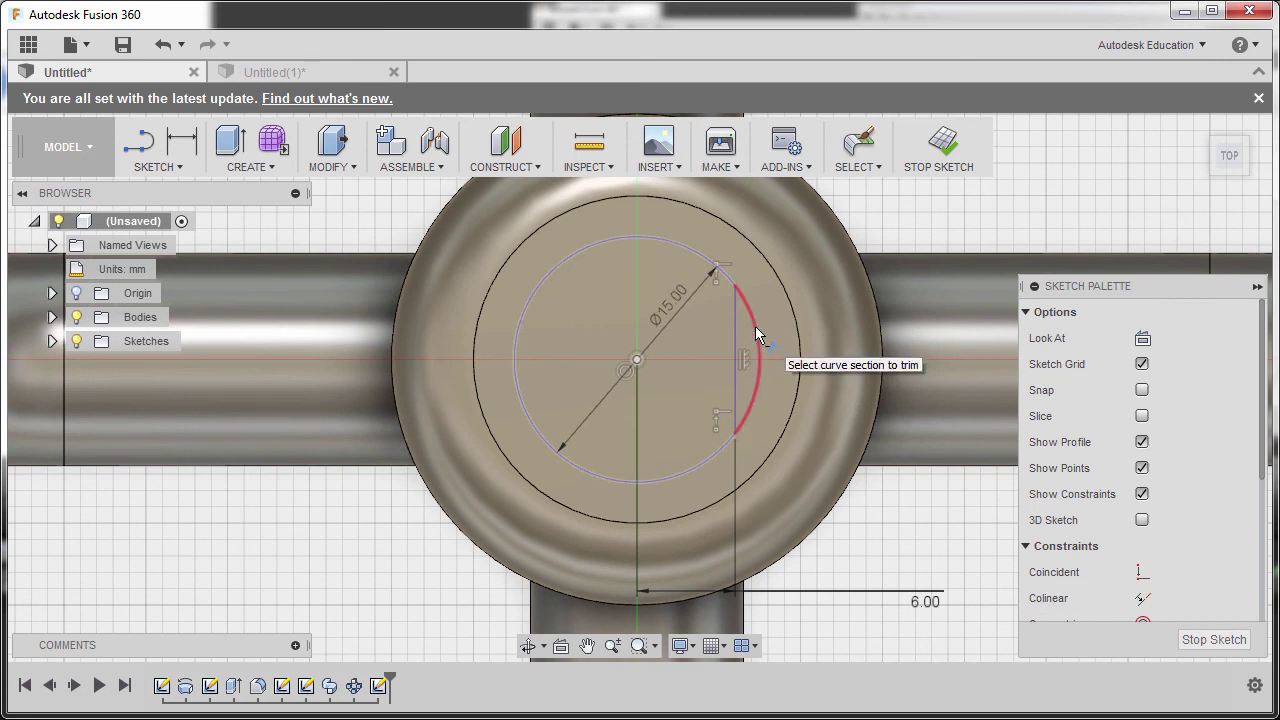
pyautogui.click(758, 340)
pyautogui.press('Escape')
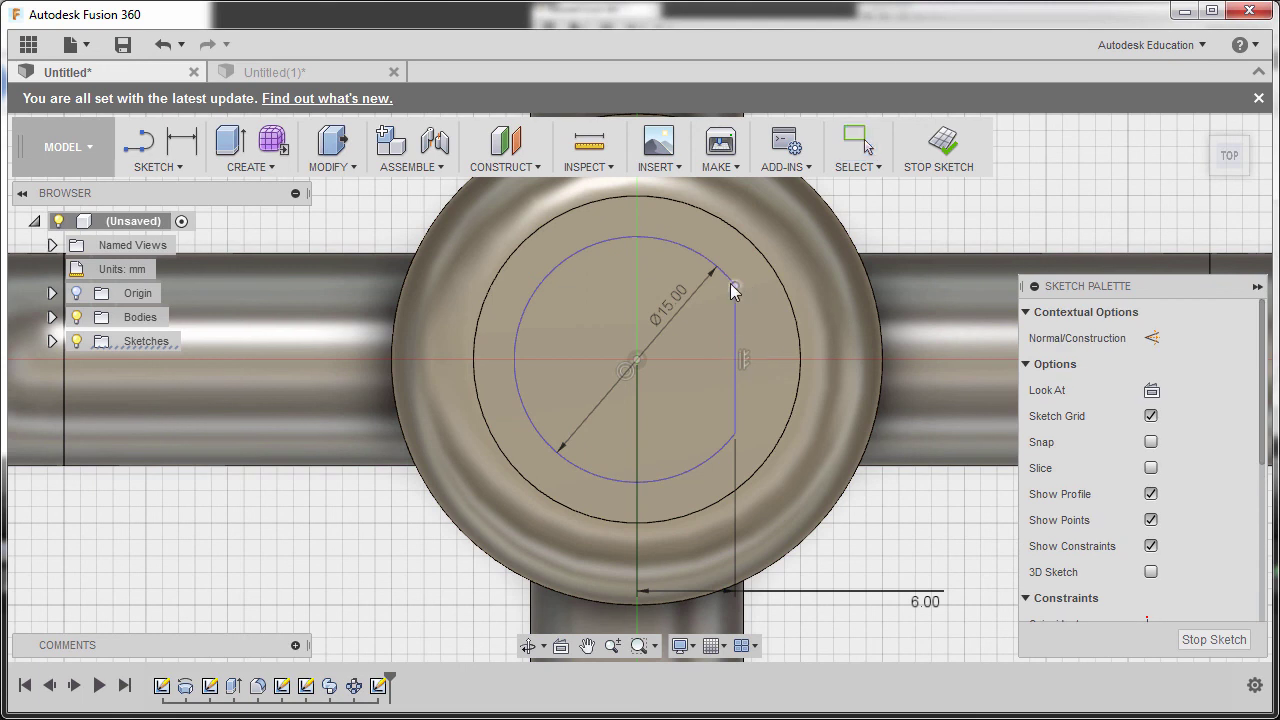
pyautogui.click(619, 236)
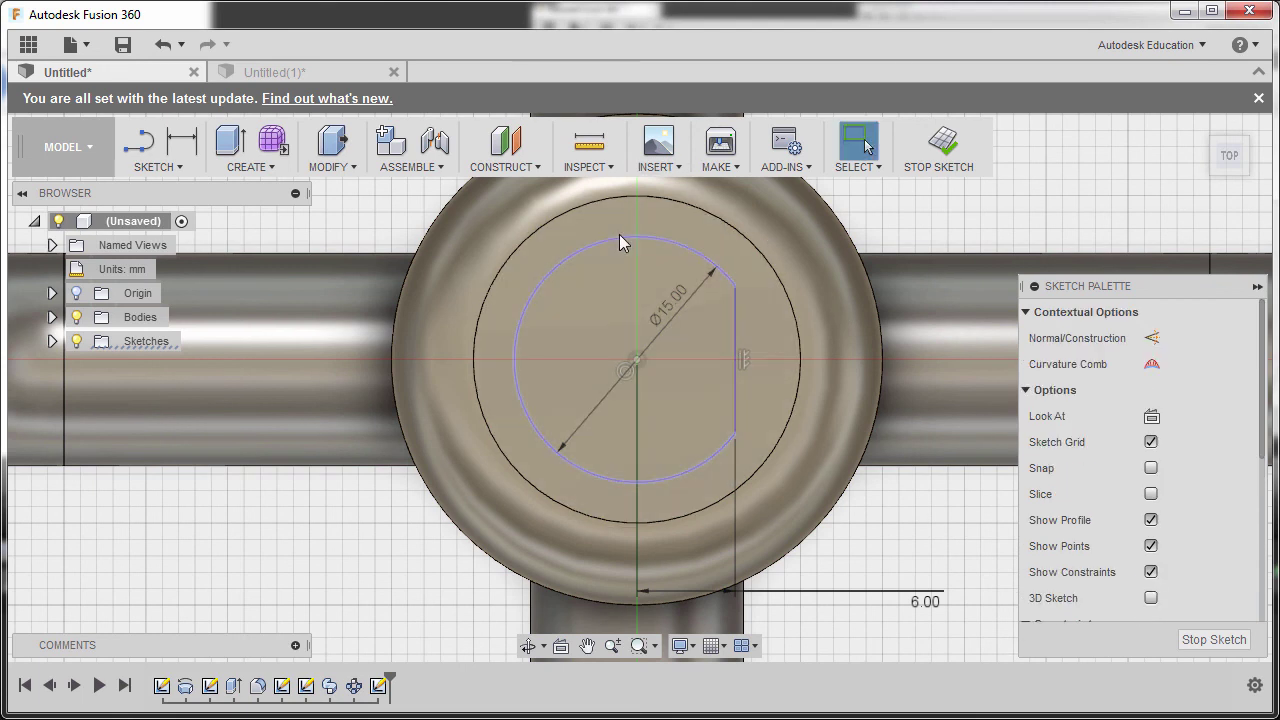
pyautogui.click(686, 454)
# Step: Extrude the D-shaped profile upward through the hub as a cut, with the extent set to All
pyautogui.moveTo(686, 454)
pyautogui.keyDown('shift'); pyautogui.mouseDown(button='middle')
pyautogui.moveTo(700, 377)
pyautogui.moveTo(677, 334)
pyautogui.moveTo(672, 278)
pyautogui.moveTo(648, 377)
pyautogui.mouseUp(button='middle'); pyautogui.keyUp('shift')
pyautogui.press('e')
pyautogui.keyDown('shift'); pyautogui.moveTo(537, 418); pyautogui.dragTo(700, 295, button='middle'); pyautogui.keyUp('shift')
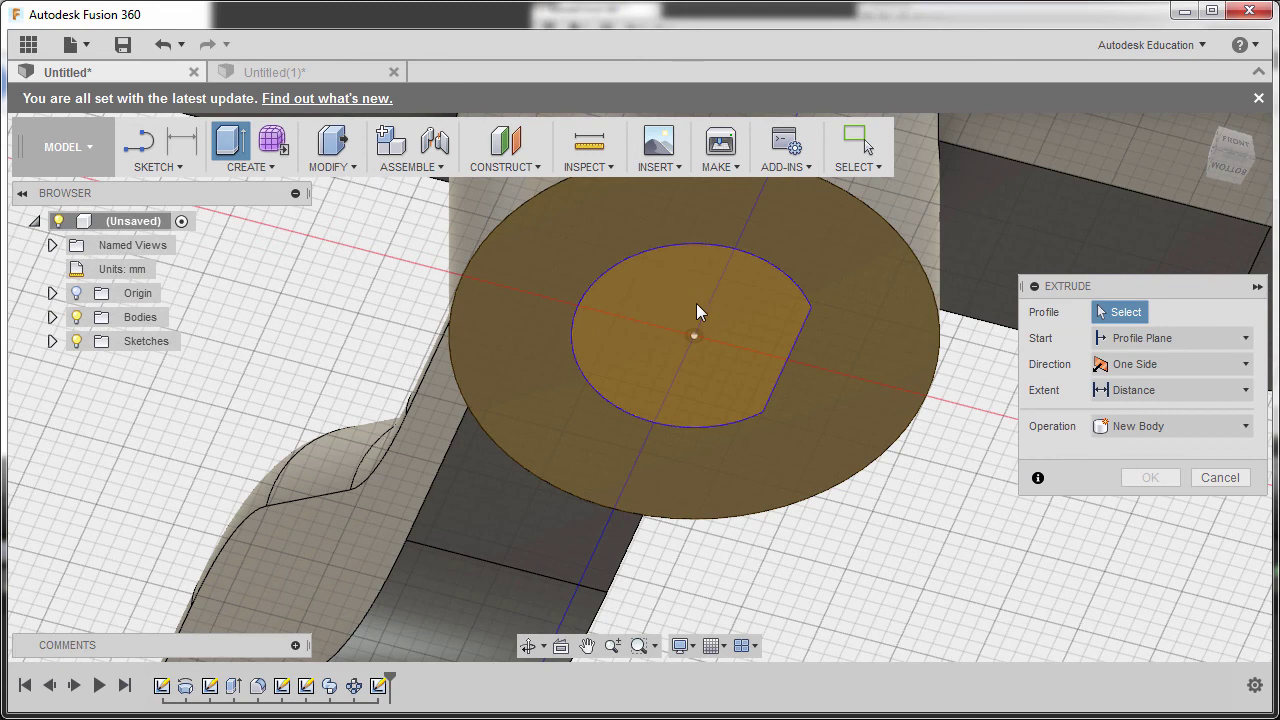
pyautogui.click(694, 305)
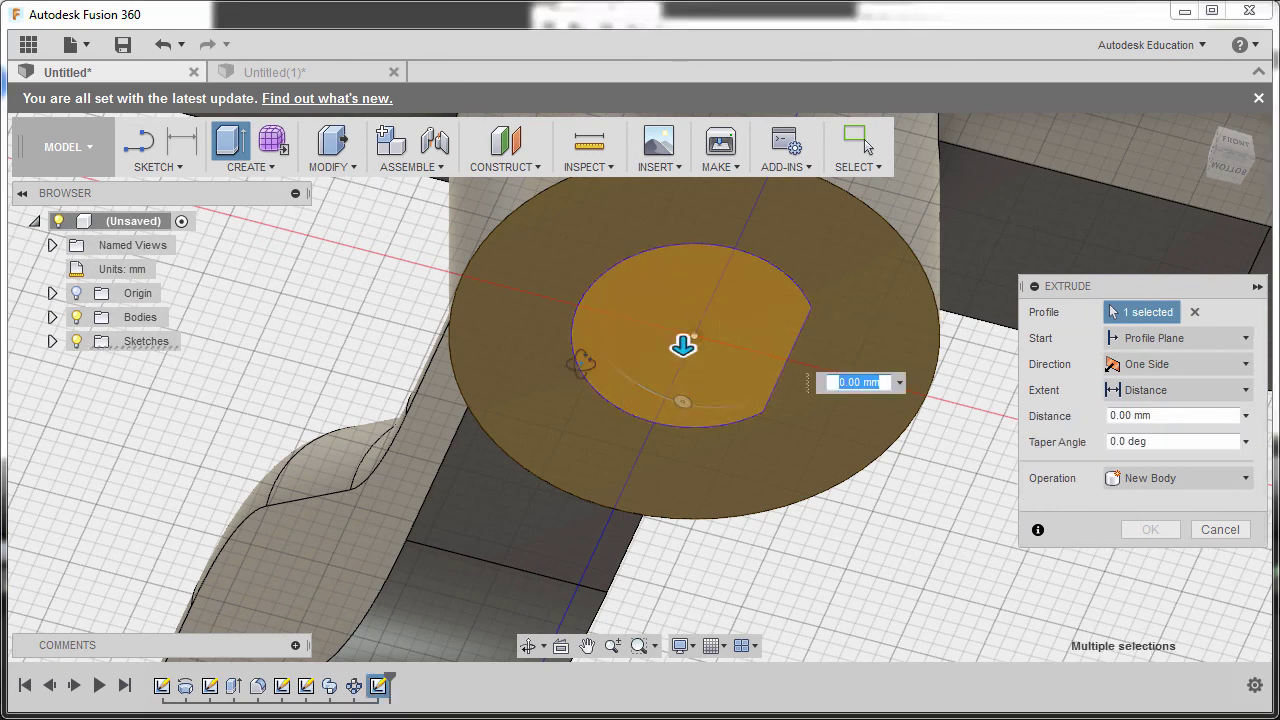
pyautogui.keyDown('shift'); pyautogui.moveTo(603, 325); pyautogui.dragTo(915, 222, button='middle'); pyautogui.keyUp('shift')
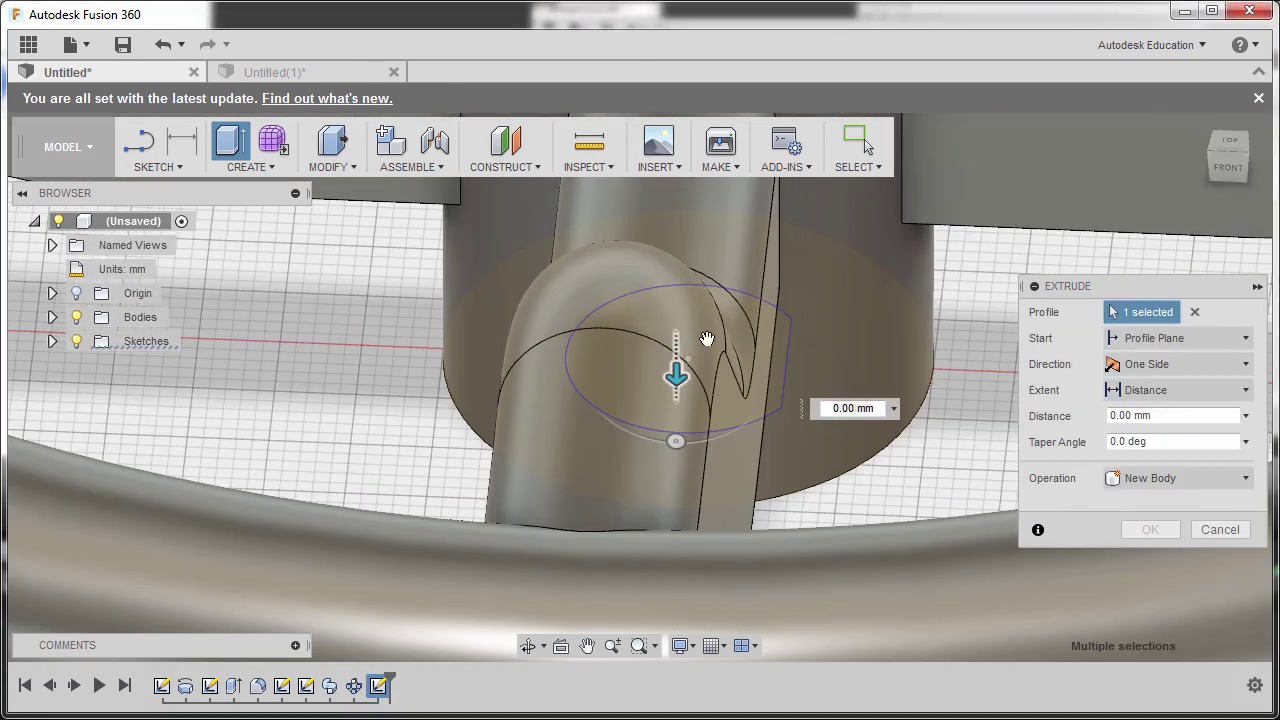
pyautogui.click(1200, 126)
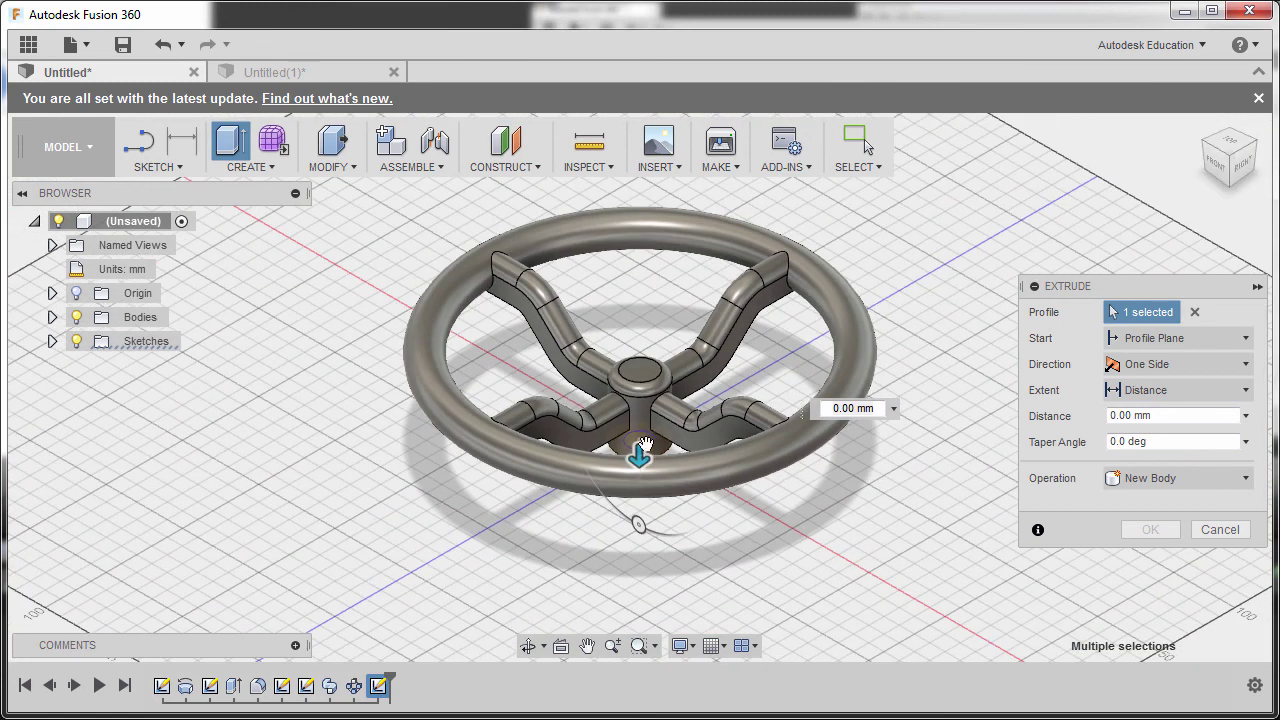
pyautogui.moveTo(640, 455); pyautogui.dragTo(640, 263)
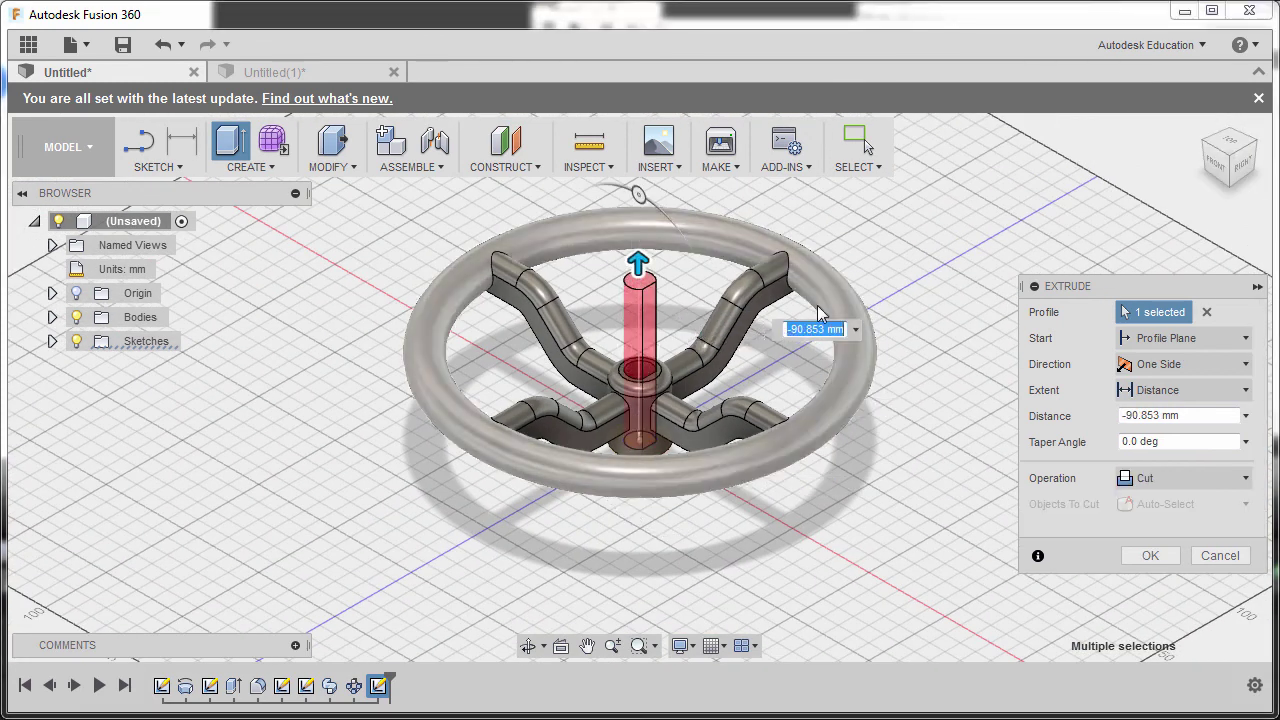
pyautogui.click(1172, 396)
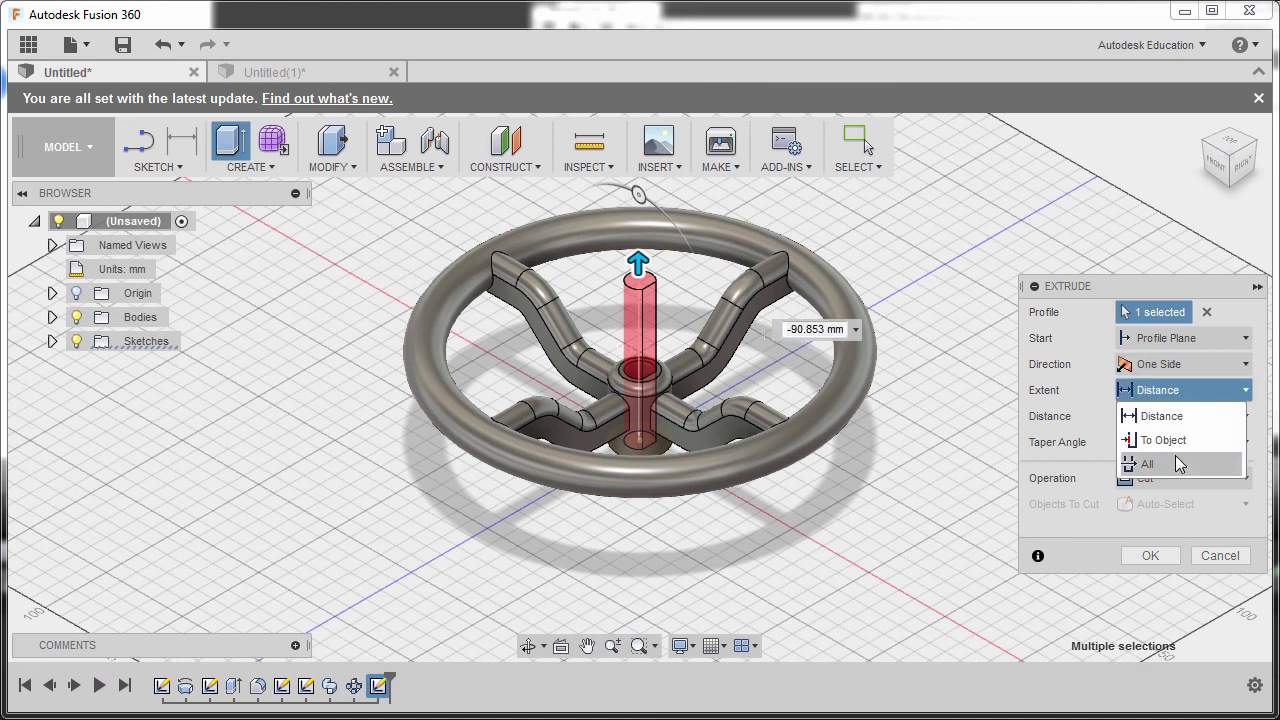
pyautogui.click(1180, 464)
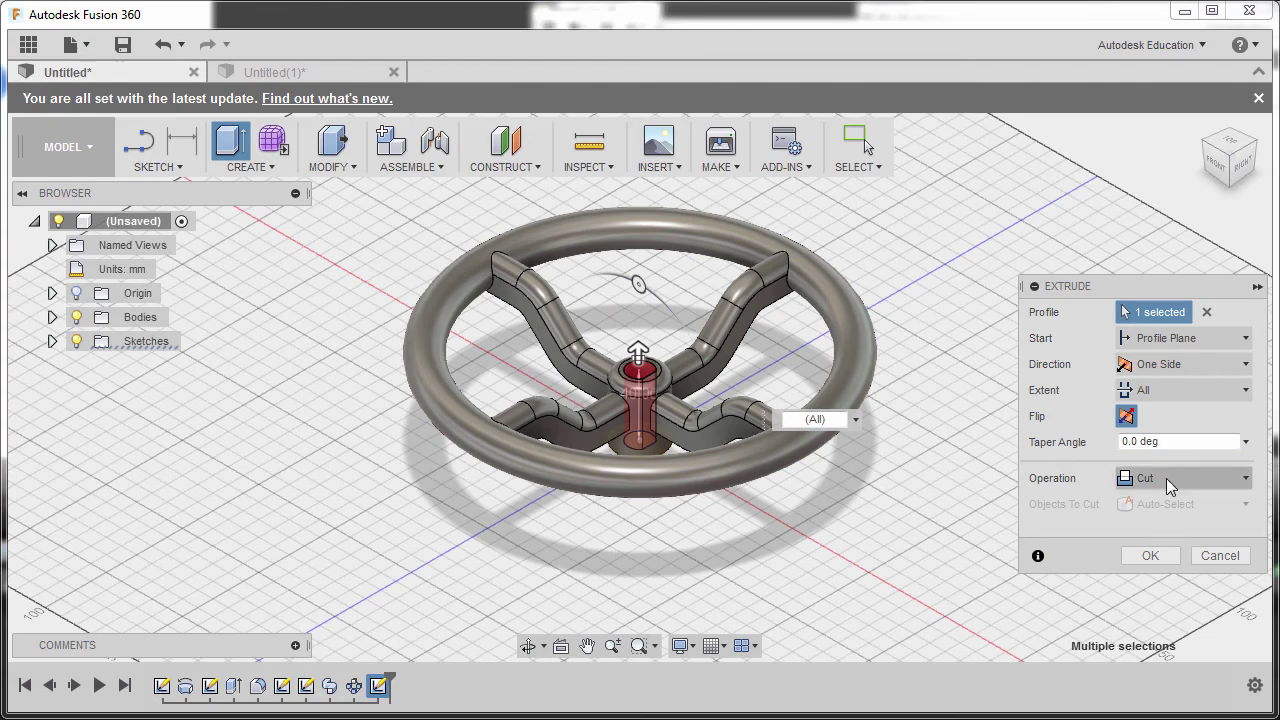
pyautogui.click(1150, 555)
pyautogui.keyDown('shift'); pyautogui.moveTo(791, 466); pyautogui.dragTo(778, 352, button='middle'); pyautogui.keyUp('shift')
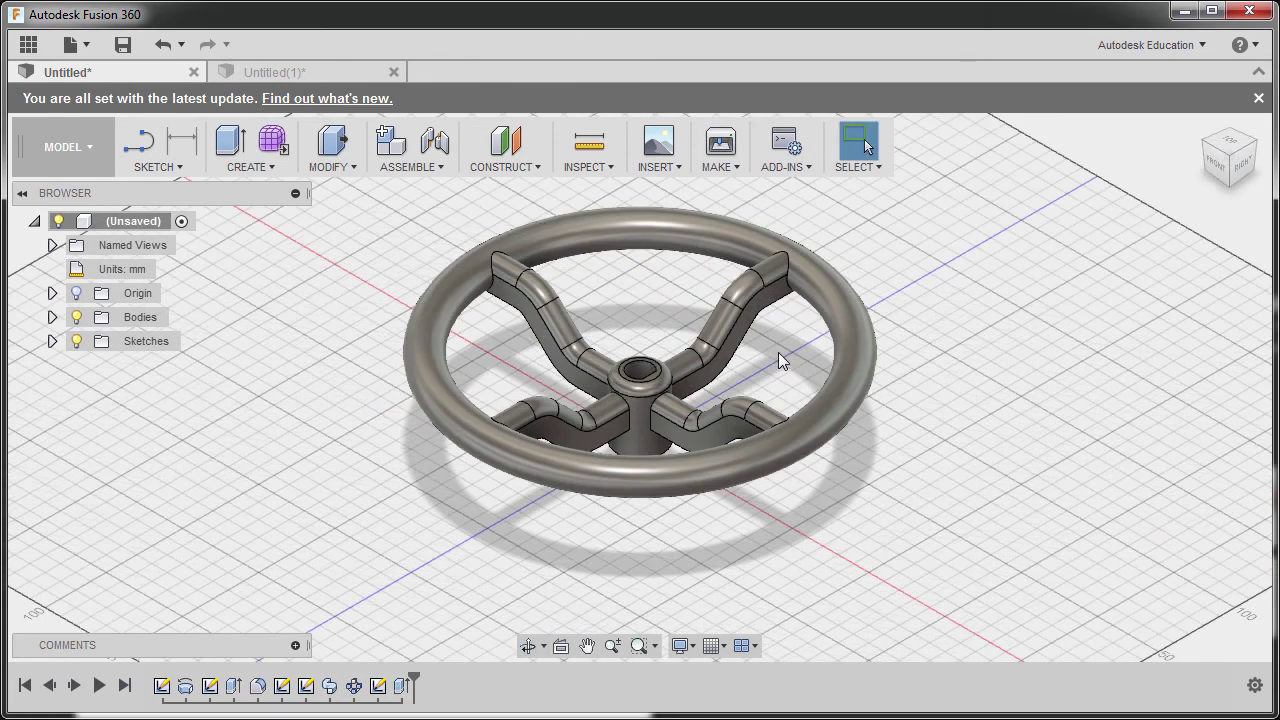
# Step: Start a Fillet and select the upper edges where the four spokes meet the rim
pyautogui.press('f')
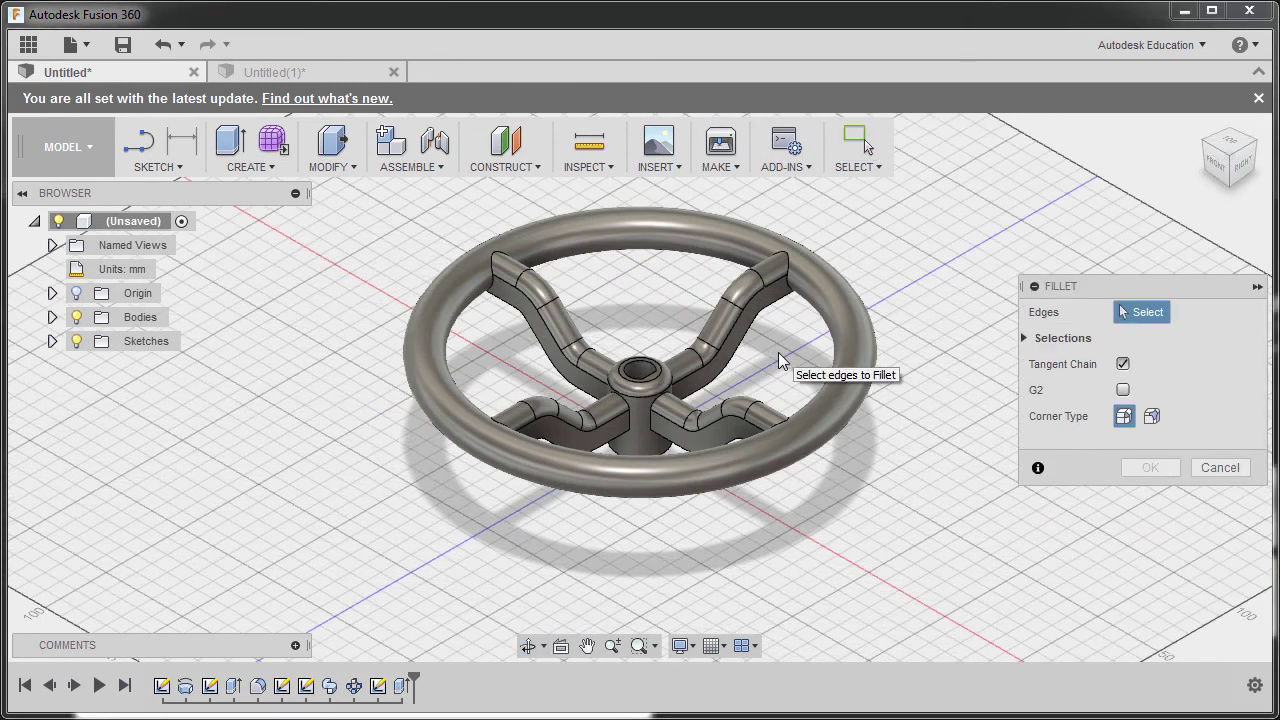
pyautogui.click(1226, 142)
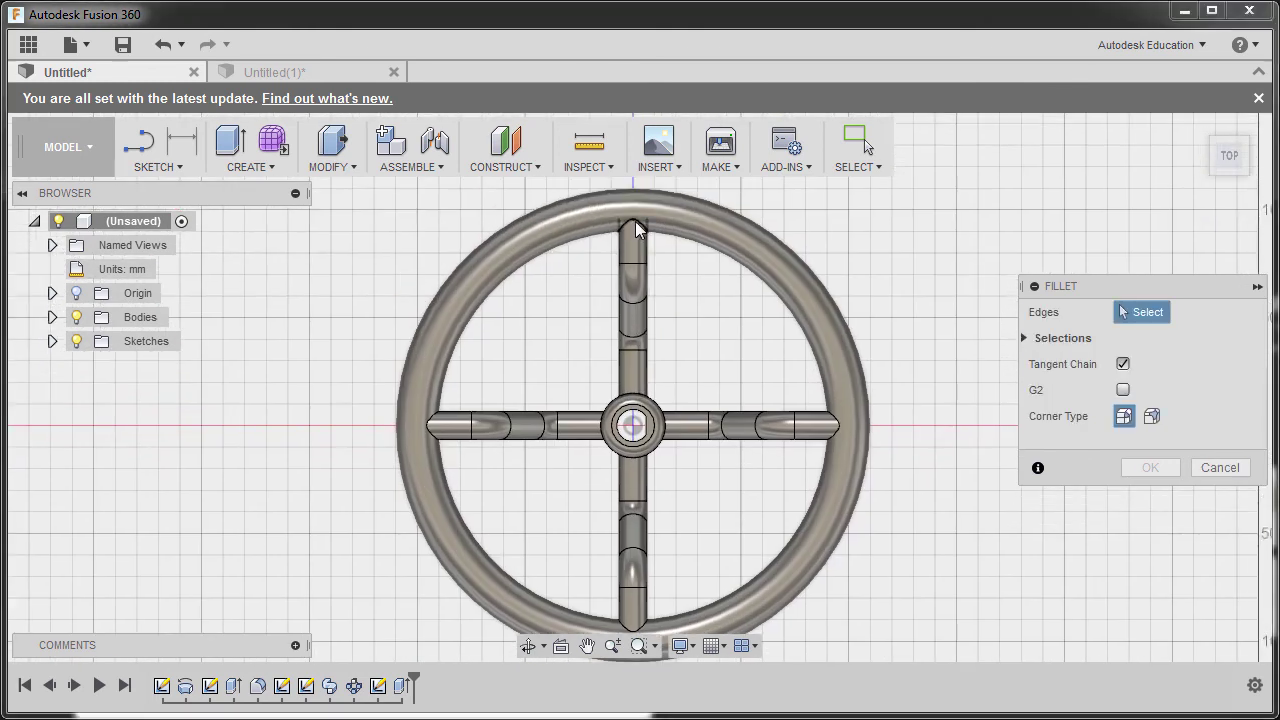
pyautogui.click(634, 221)
pyautogui.click(437, 430)
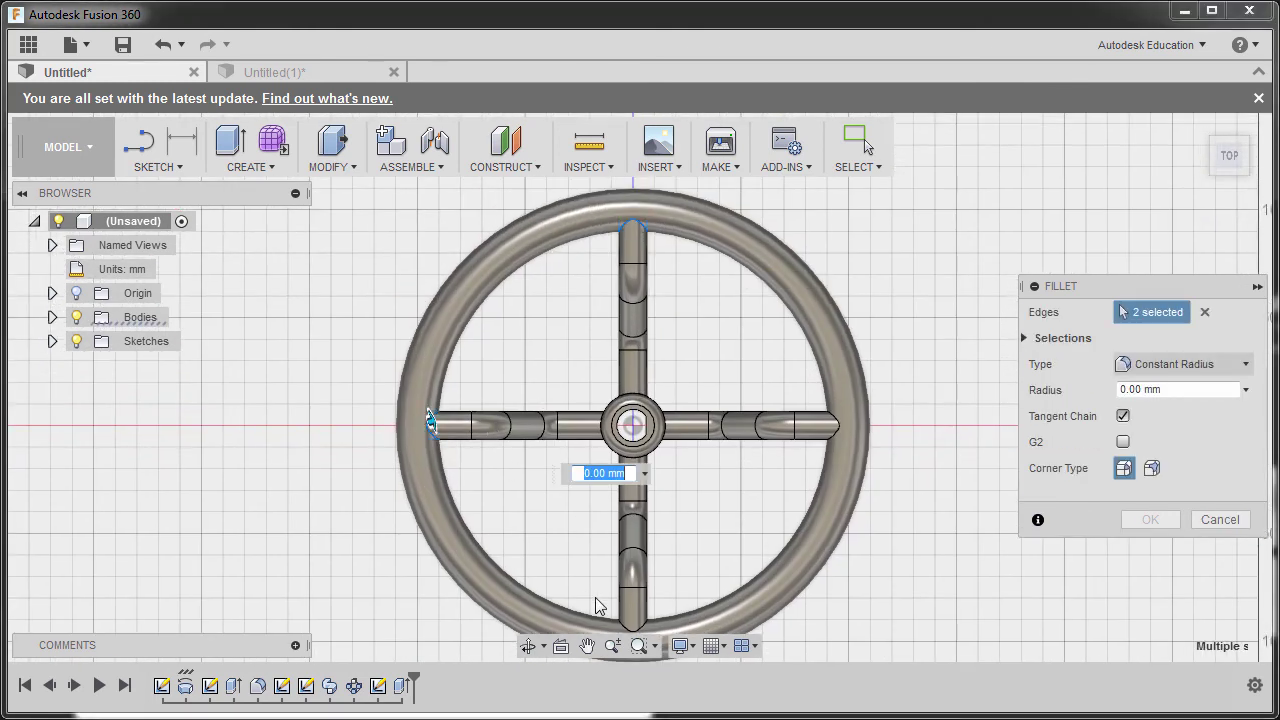
pyautogui.click(636, 622)
pyautogui.click(833, 432)
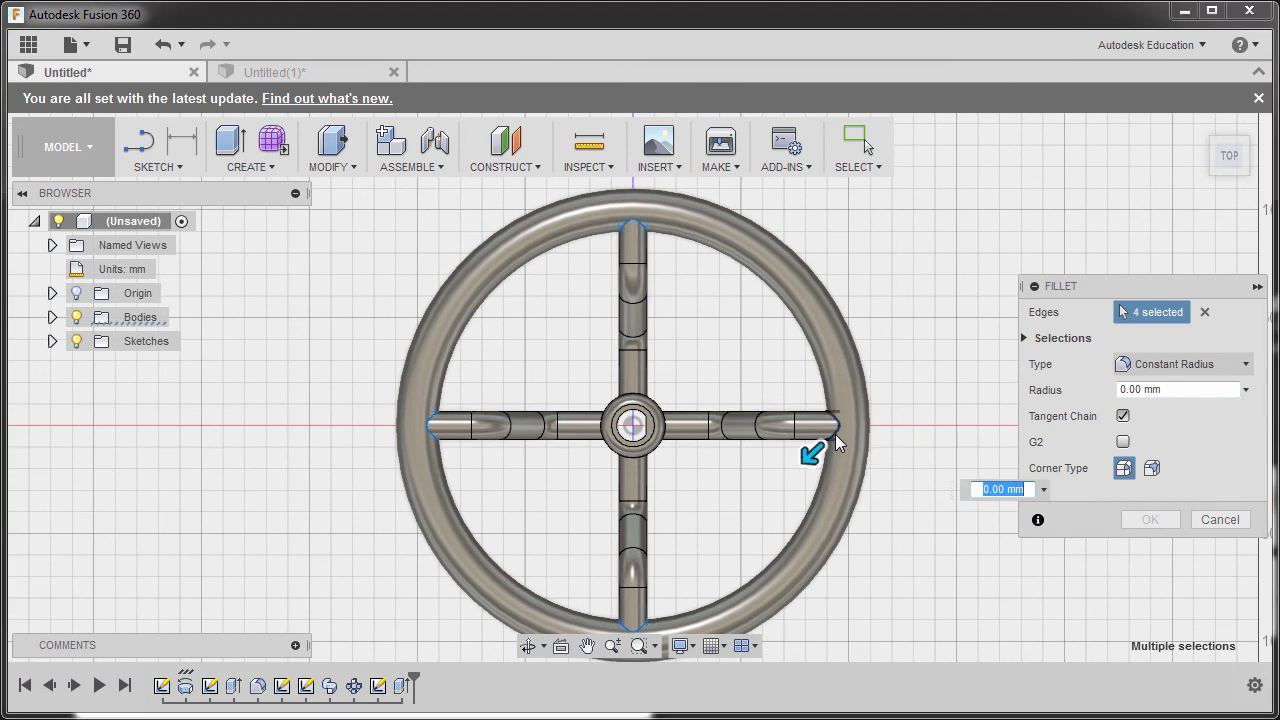
# Step: Add both long lower edges on the underside of each of the four spokes to the fillet selection
pyautogui.keyDown('shift'); pyautogui.moveTo(634, 425); pyautogui.dragTo(662, 100, button='middle'); pyautogui.keyUp('shift')
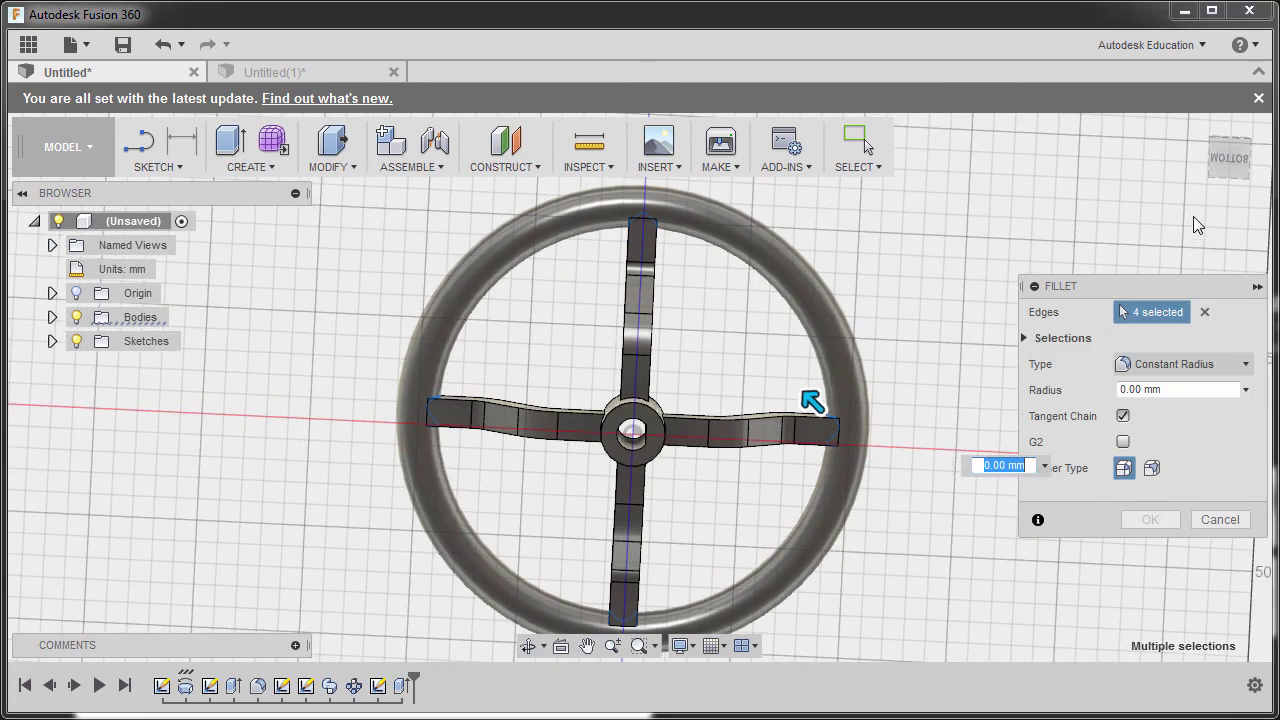
pyautogui.click(1238, 168)
pyautogui.click(646, 298)
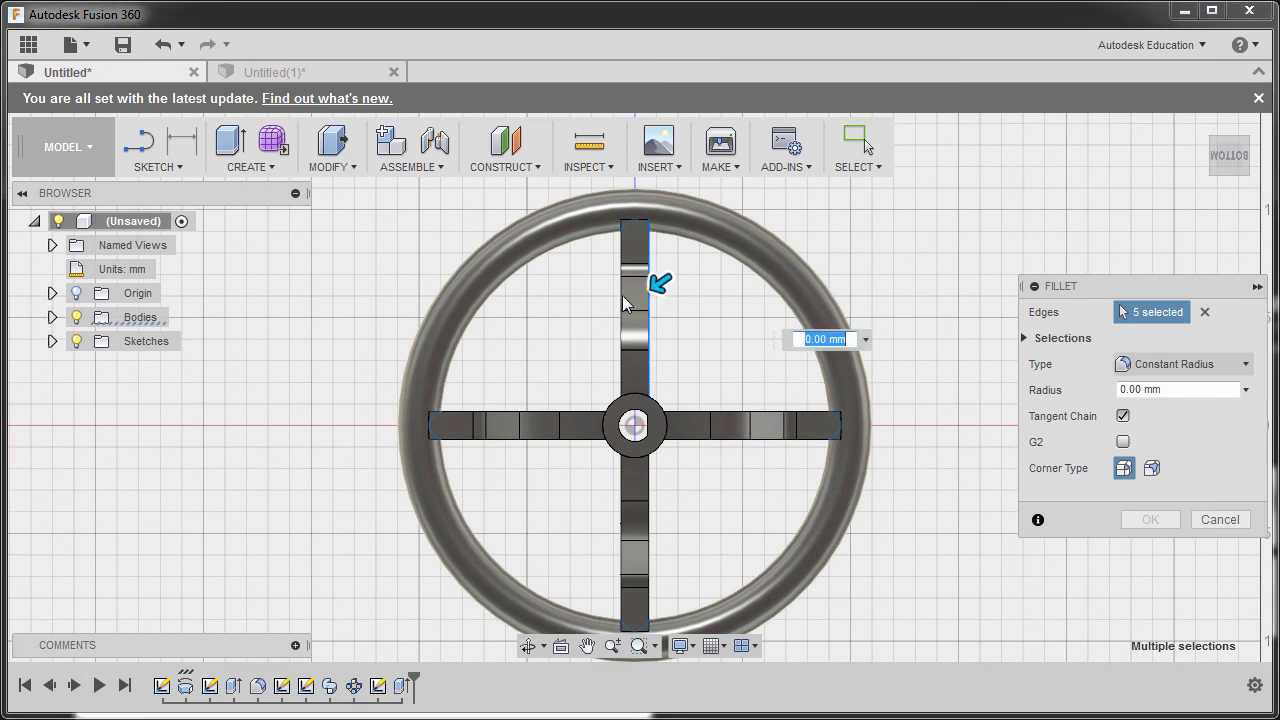
pyautogui.click(622, 300)
pyautogui.click(550, 411)
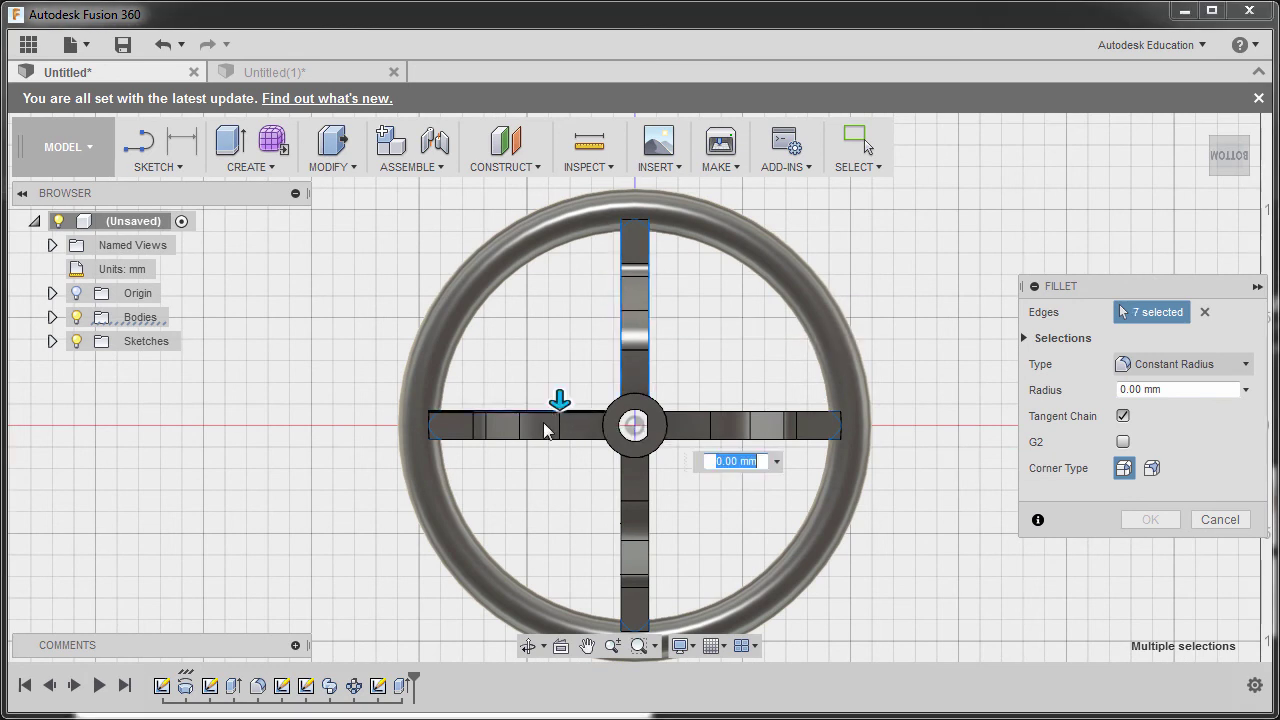
pyautogui.click(534, 440)
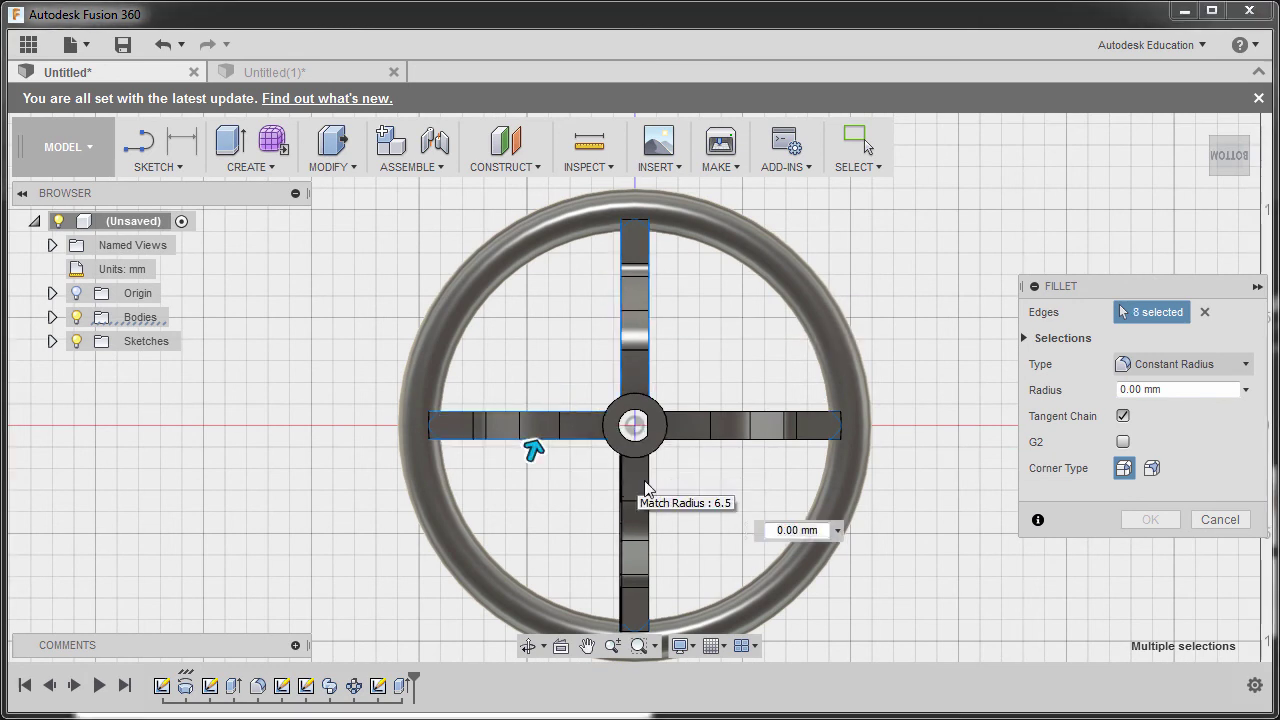
pyautogui.click(647, 488)
pyautogui.click(652, 486)
pyautogui.click(729, 442)
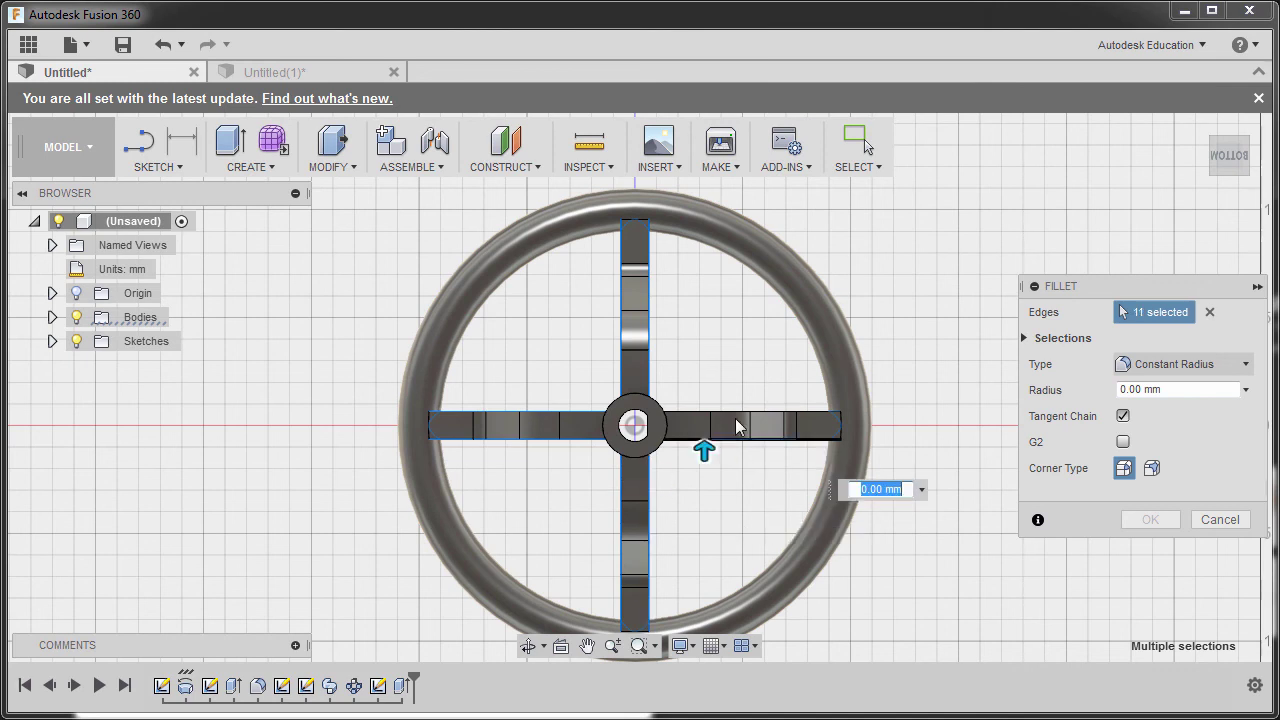
pyautogui.click(736, 413)
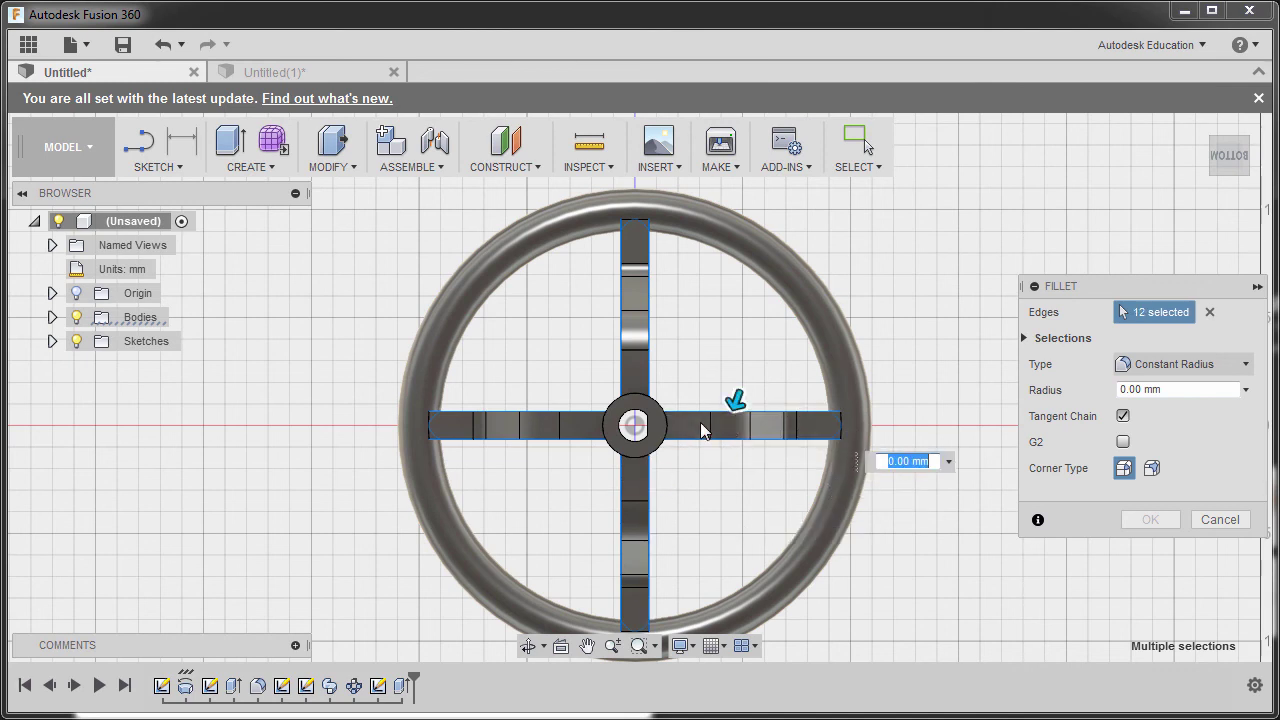
# Step: Add the underside edges where the four spokes end at the rim to the fillet selection
pyautogui.scroll(5, 428, 440)
pyautogui.click(432, 412)
pyautogui.scroll(-5, 440, 410)
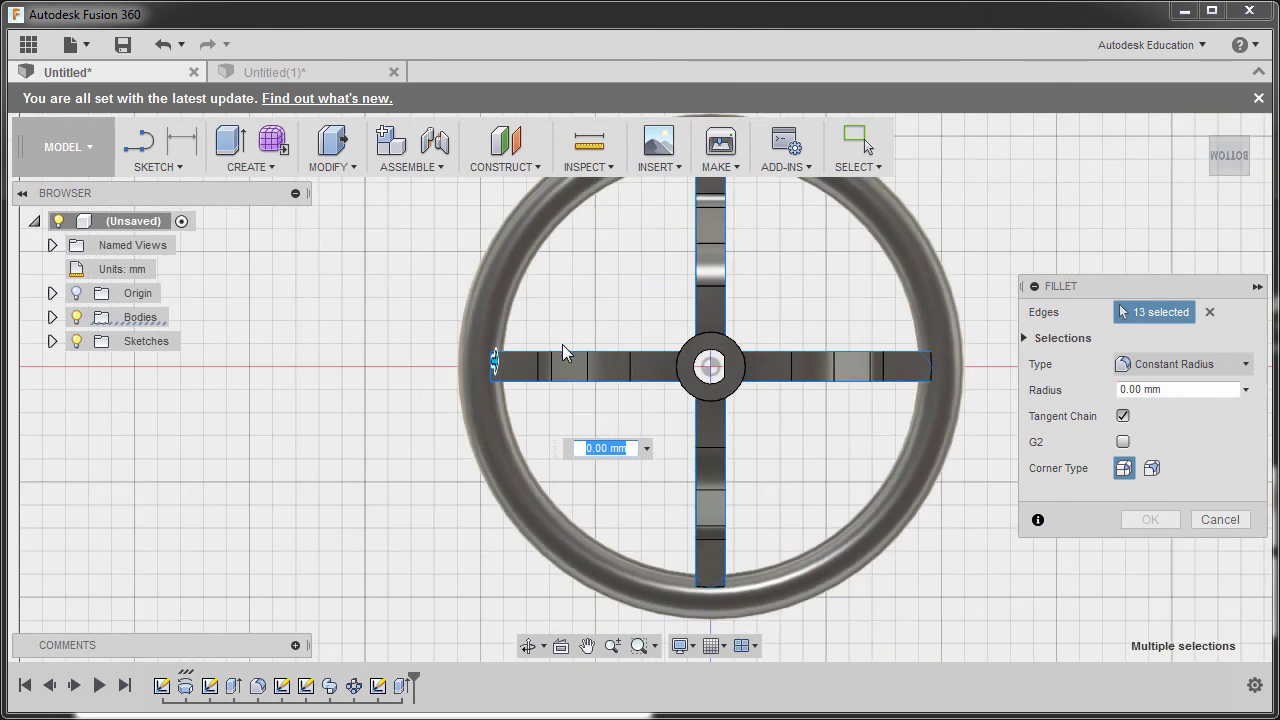
pyautogui.click(644, 239)
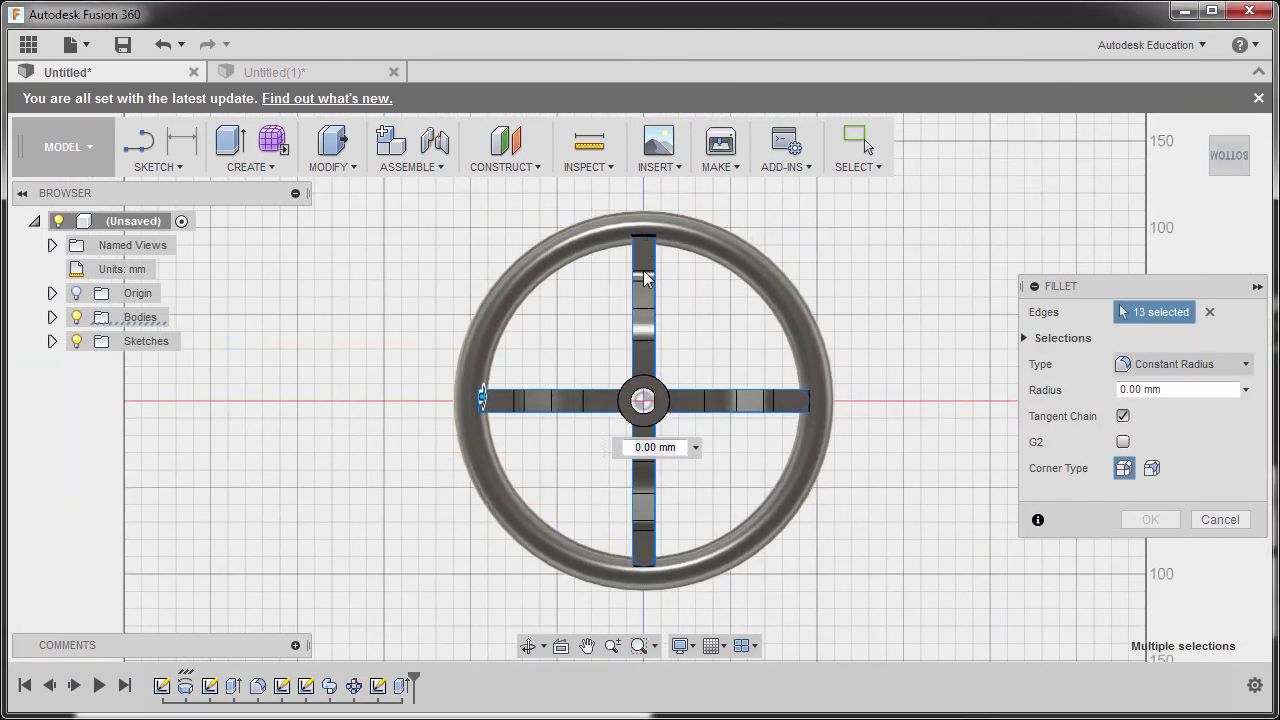
pyautogui.click(649, 566)
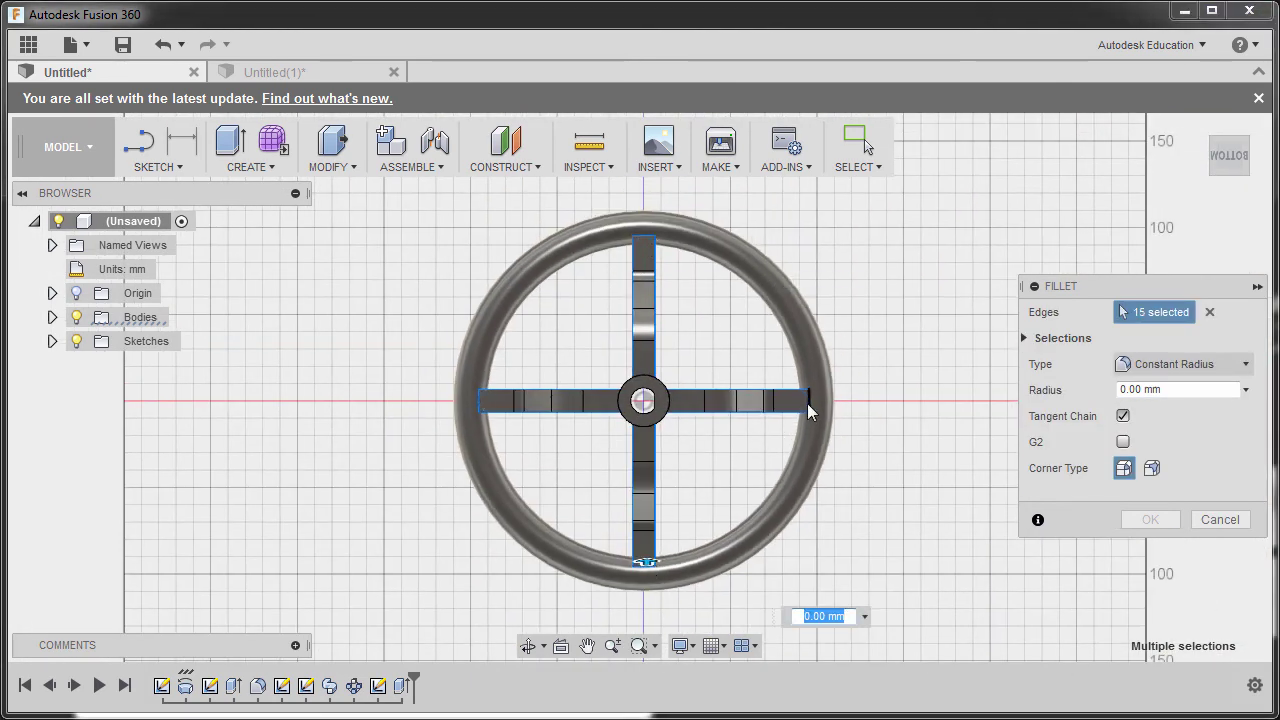
pyautogui.click(807, 403)
# Step: Add the edges where the four spokes join the hub to the fillet selection
pyautogui.keyDown('shift'); pyautogui.moveTo(763, 463); pyautogui.dragTo(614, 491, button='middle'); pyautogui.keyUp('shift')
pyautogui.scroll(4, 600, 400)
pyautogui.scroll(3, 600, 400)
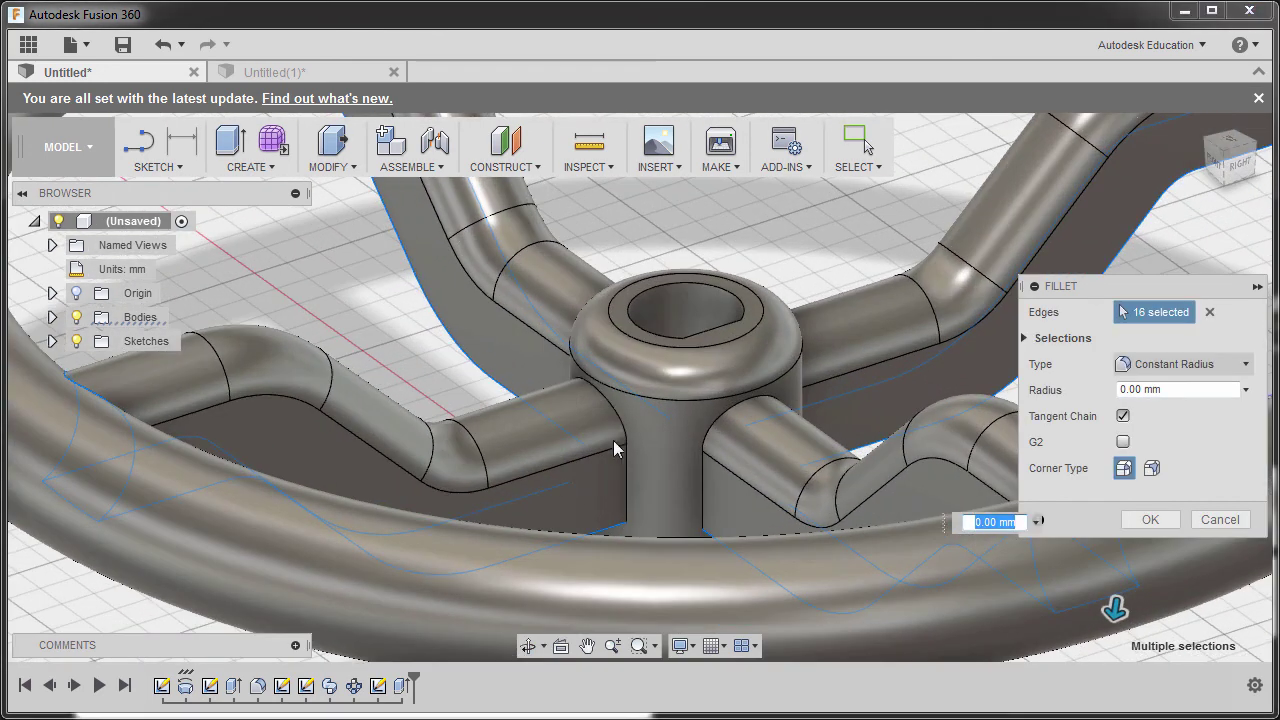
pyautogui.click(625, 432)
pyautogui.click(704, 440)
pyautogui.keyDown('shift'); pyautogui.moveTo(704, 440); pyautogui.dragTo(545, 357, button='middle'); pyautogui.keyUp('shift')
pyautogui.click(837, 333)
pyautogui.click(588, 400)
# Step: Apply a 5 mm constant-radius fillet to the selected spoke edges
pyautogui.keyDown('shift'); pyautogui.moveTo(588, 400); pyautogui.dragTo(618, 370, button='middle'); pyautogui.keyUp('shift')
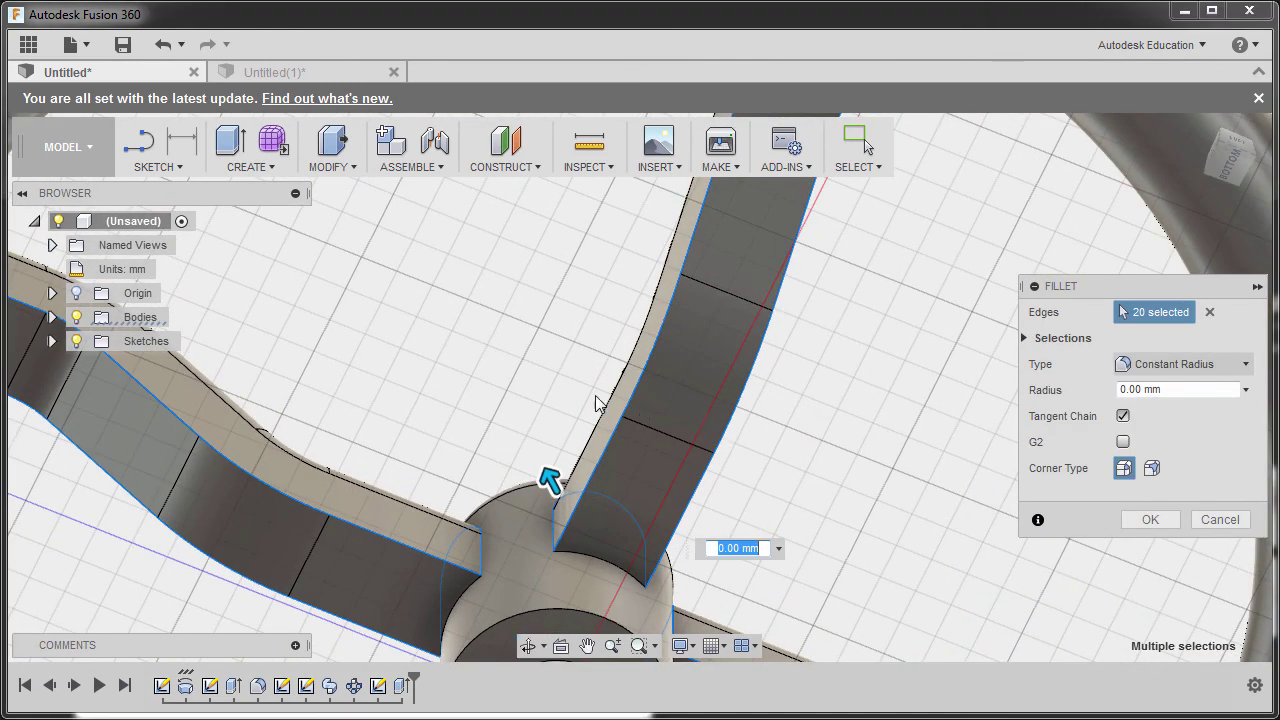
pyautogui.scroll(-5, 596, 403)
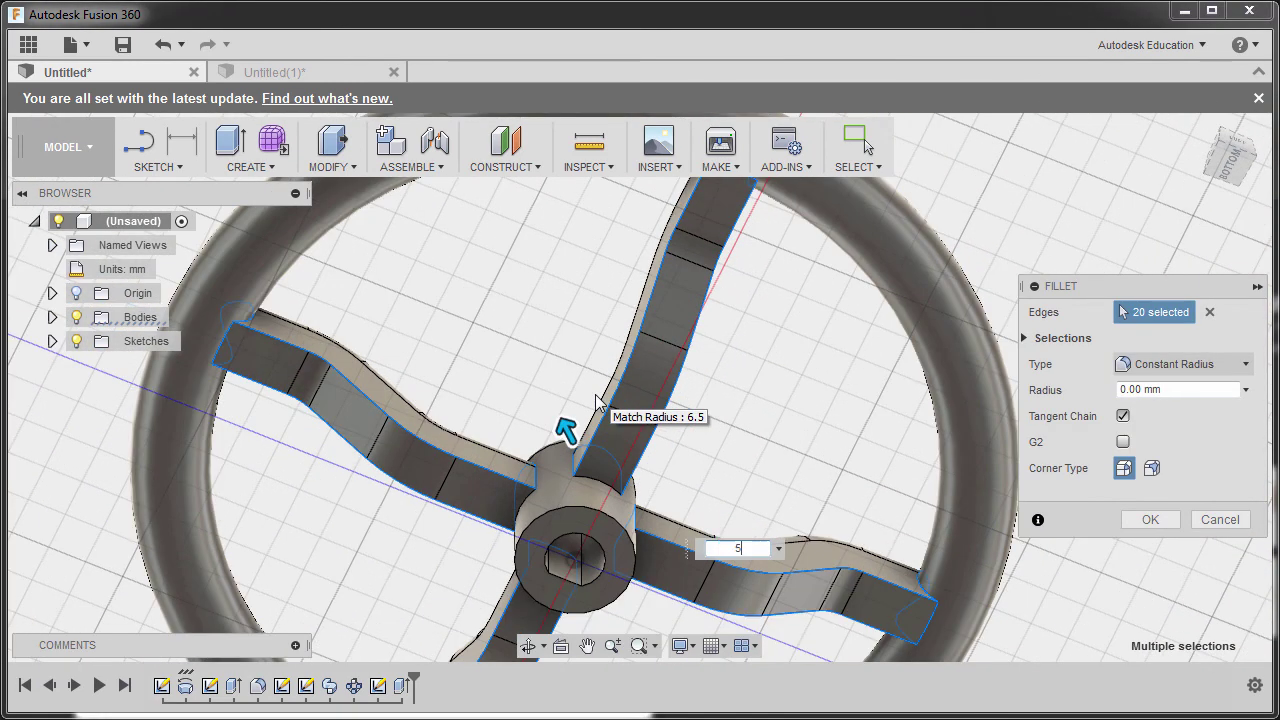
pyautogui.keyDown('shift'); pyautogui.moveTo(630, 400); pyautogui.dragTo(768, 472, button='middle'); pyautogui.keyUp('shift')
pyautogui.click(1178, 522)
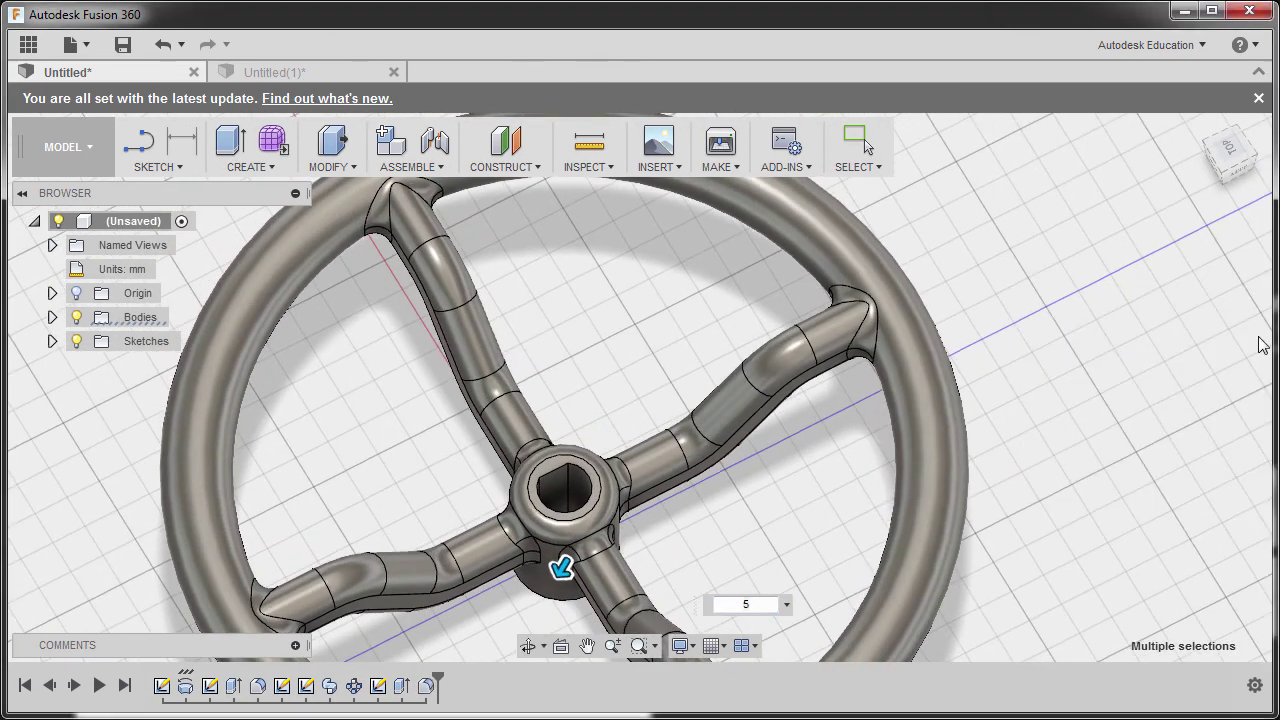
pyautogui.press('Home')
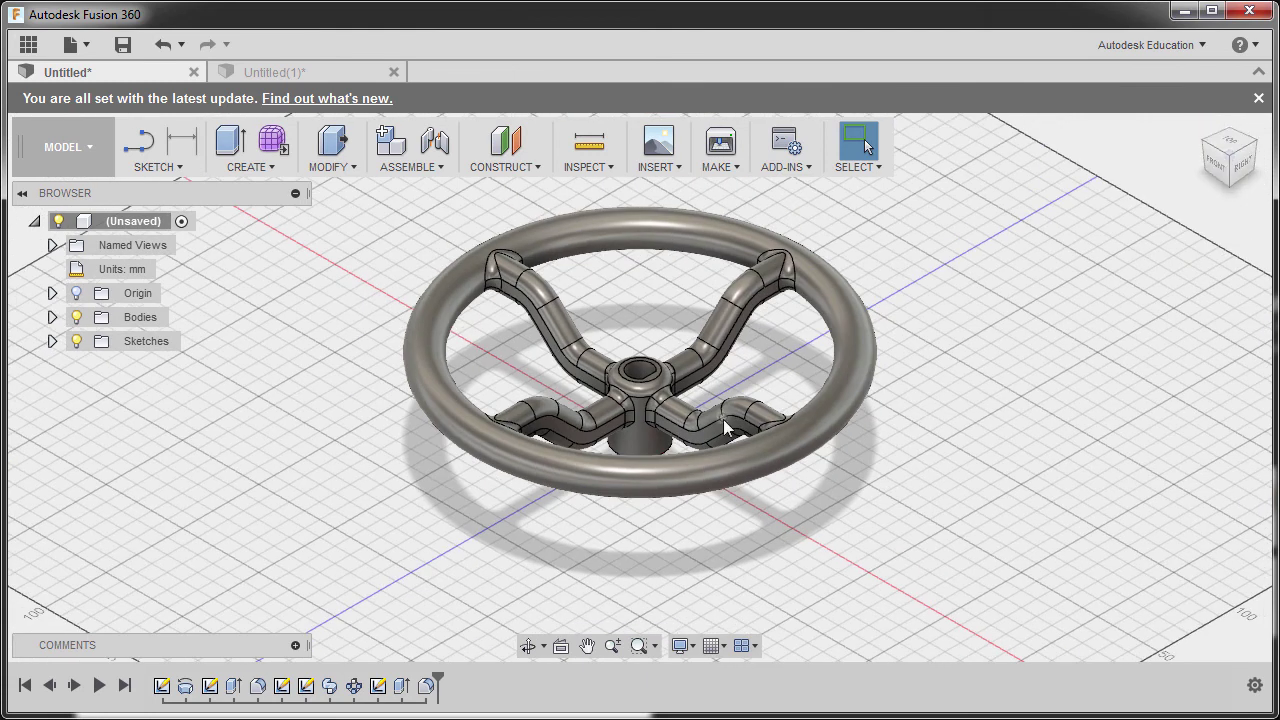